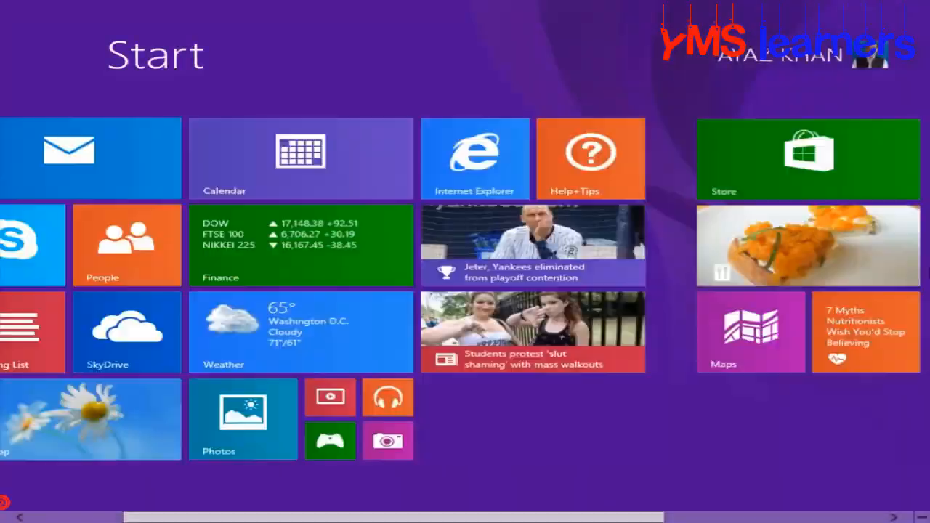
- Launch Word from the Start screen and create a blank document
scroll(799, 255, right, 5)
click(800, 255)
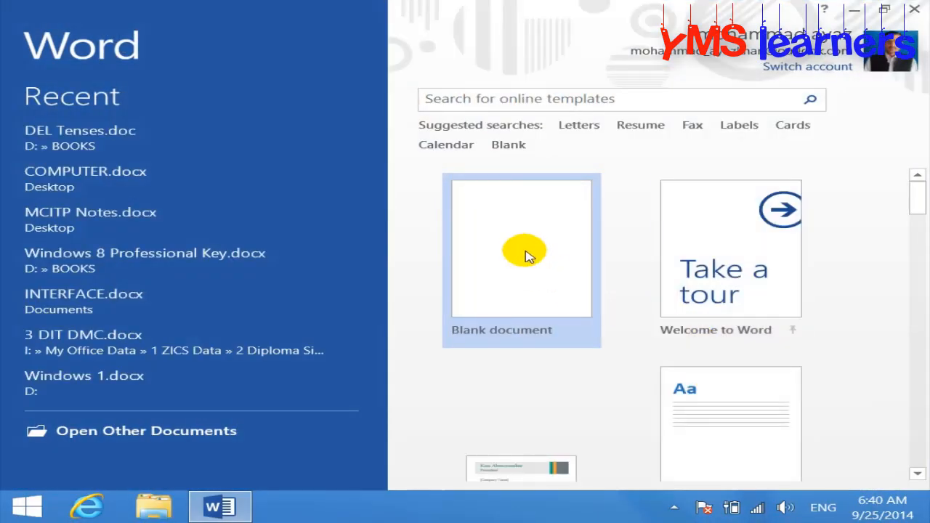
click(527, 255)
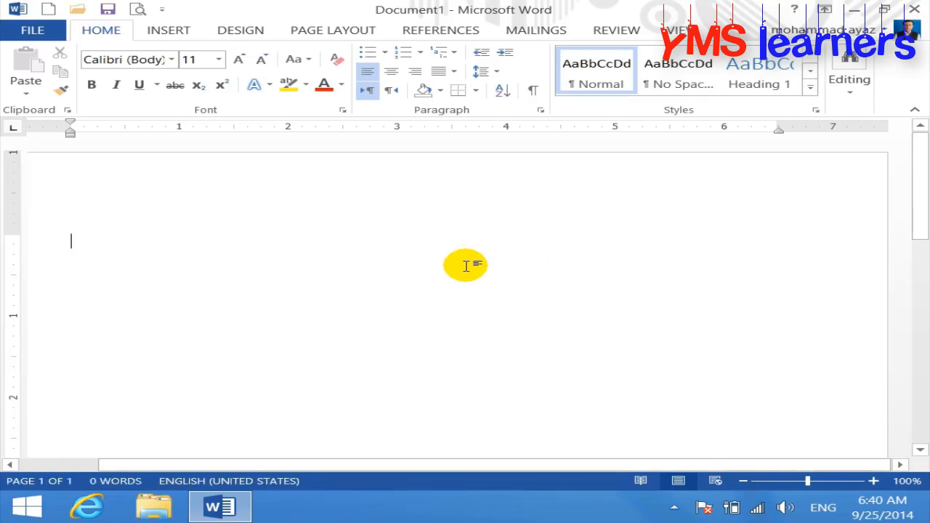
click(268, 85)
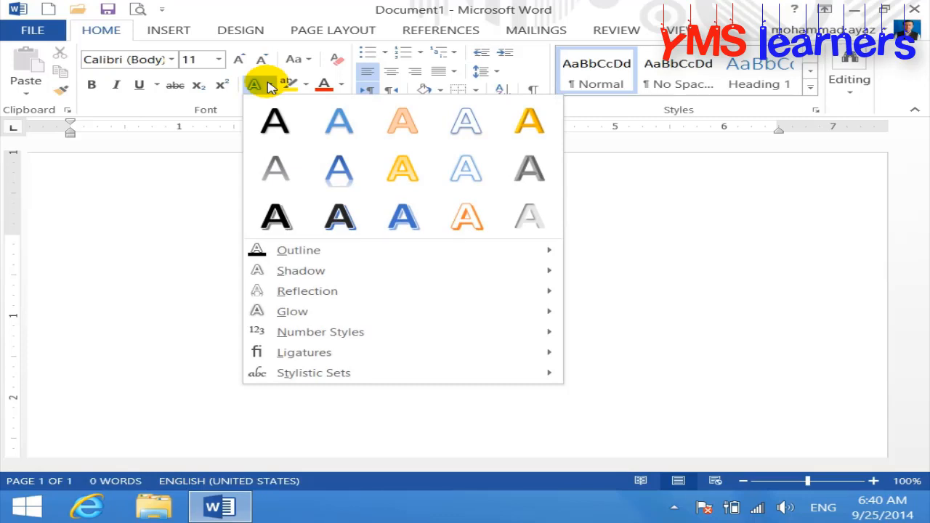
click(269, 85)
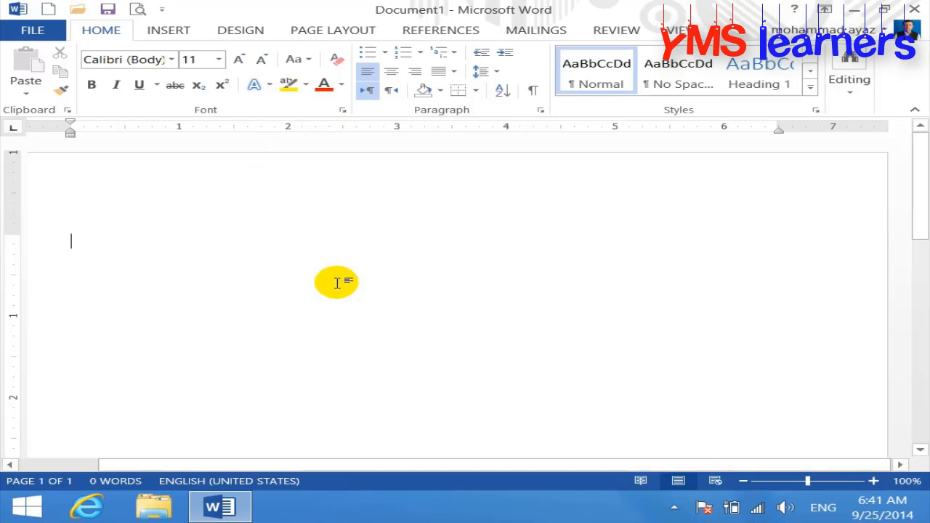
- Zoom the page out to 90% and set the font size for new text to 23
ctrl+scroll(336, 283, down, 1)
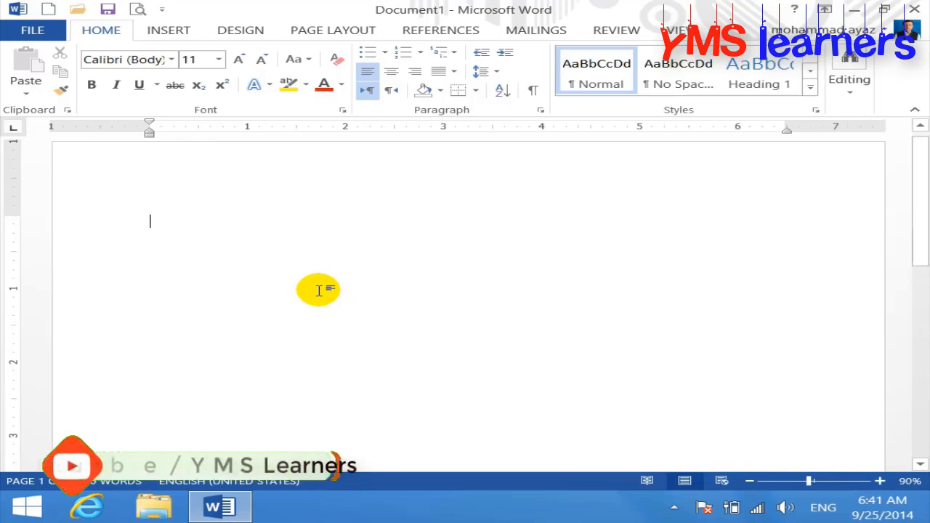
key(ctrl+bracketright)
key(ctrl+bracketright)
key(ctrl+bracketright)
key(ctrl+bracketright)
key(ctrl+bracketright)
key(ctrl+bracketright)
key(ctrl+bracketright)
key(ctrl+bracketright)
key(ctrl+bracketright)
key(ctrl+bracketright)
key(ctrl+bracketright)
key(ctrl+bracketright)
- Enter the heading "Text highlight color" on the first line and start a new line below it
text(TE)
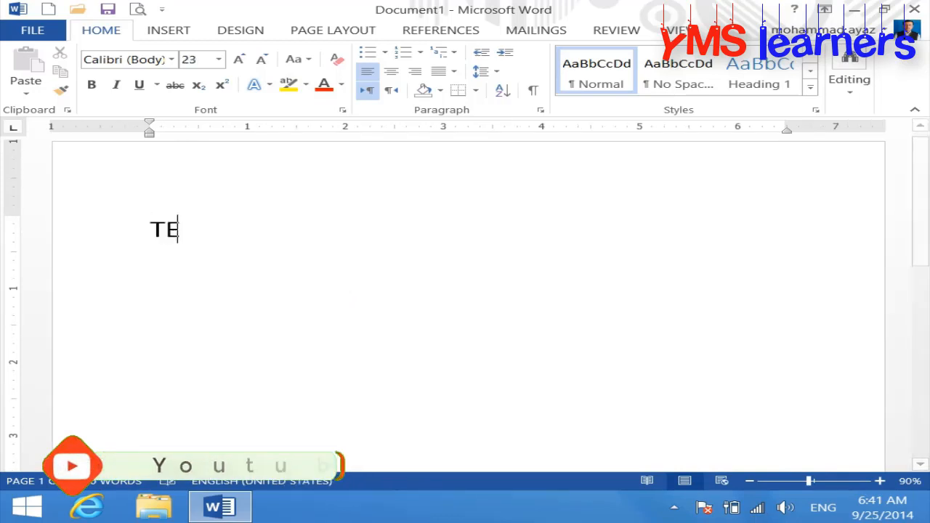
text(XT)
key(BackSpace)
key(BackSpace)
key(BackSpace)
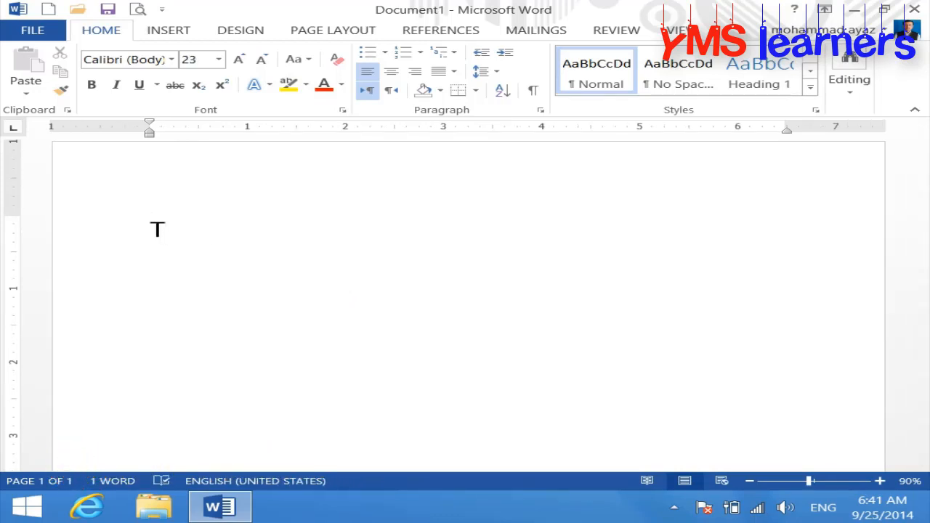
text(ext lig)
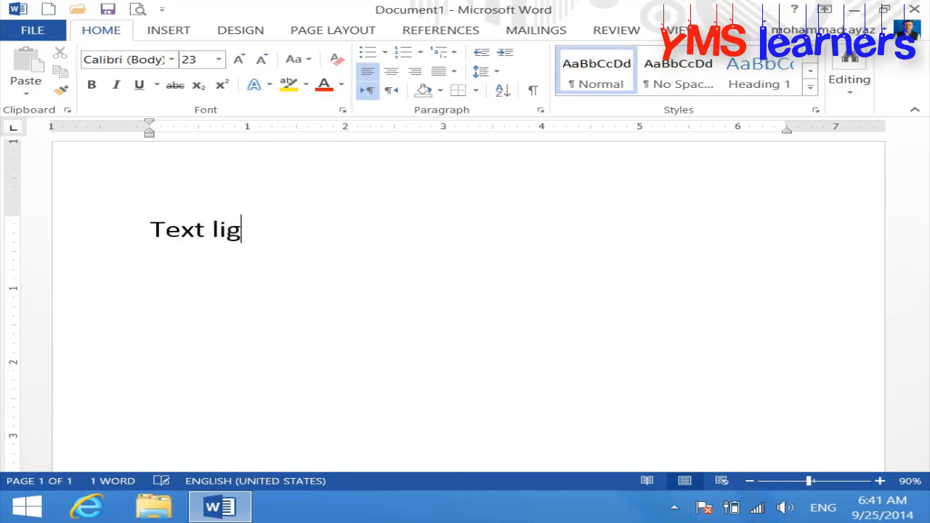
key(BackSpace)
key(BackSpace)
key(BackSpace)
text(hi)
key(BackSpace)
text(i)
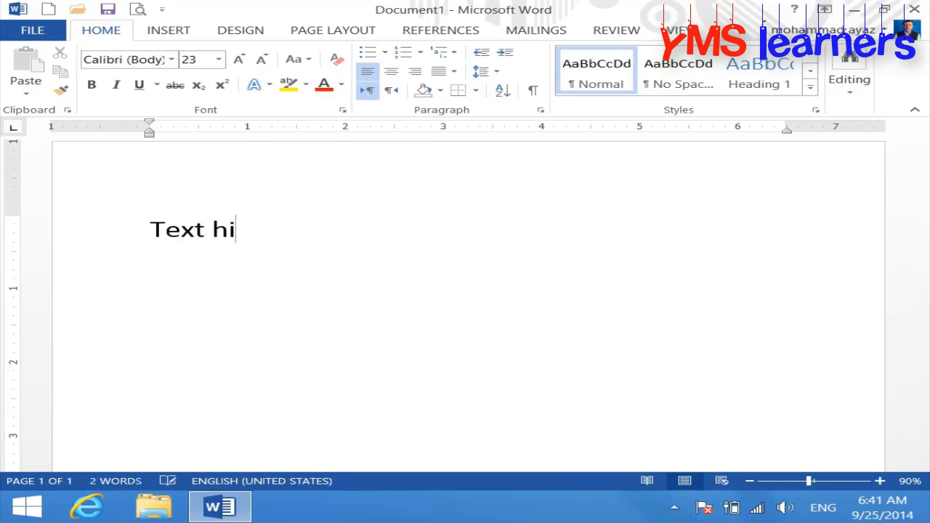
text(ghlishg)
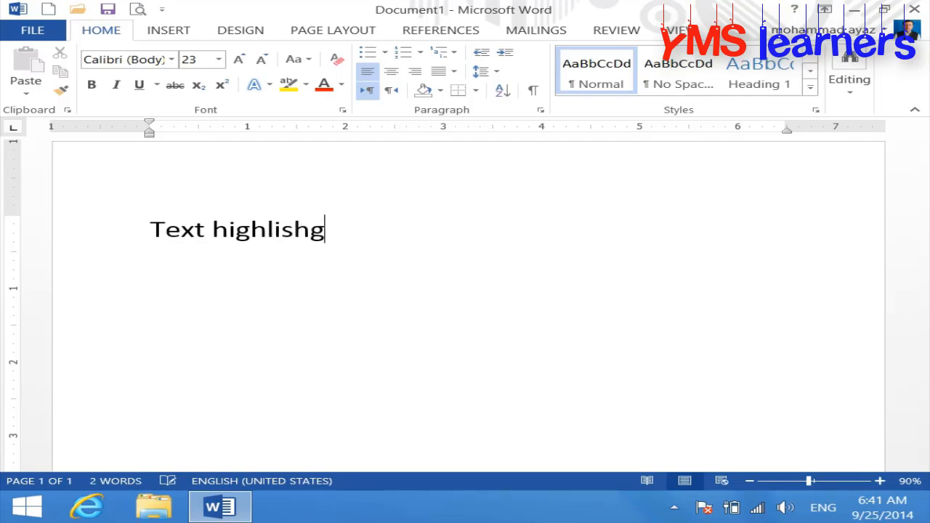
key(BackSpace)
key(BackSpace)
key(BackSpace)
text(ght cl)
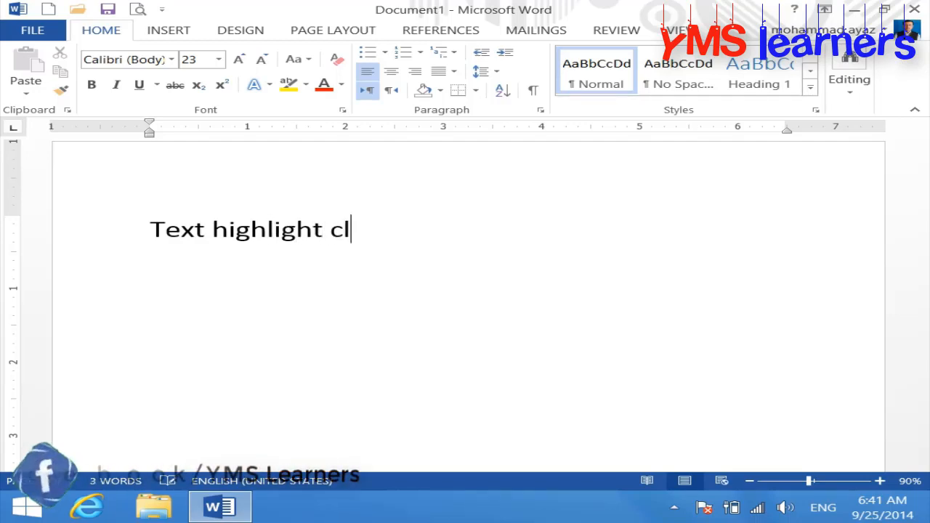
key(BackSpace)
text(olor)
key(Return)
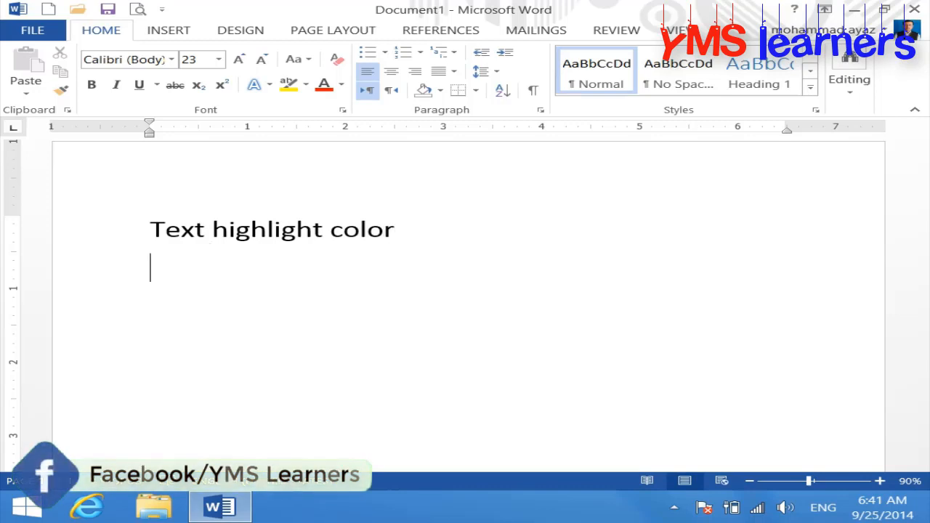
- Try the spelling "colour" in the heading and restore "color"
click(436, 233)
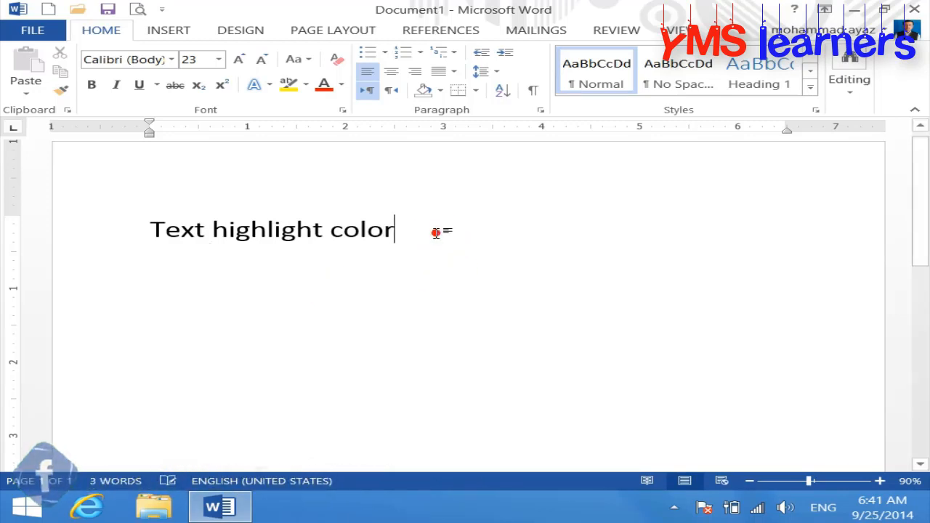
key(BackSpace)
key(BackSpace)
text(our)
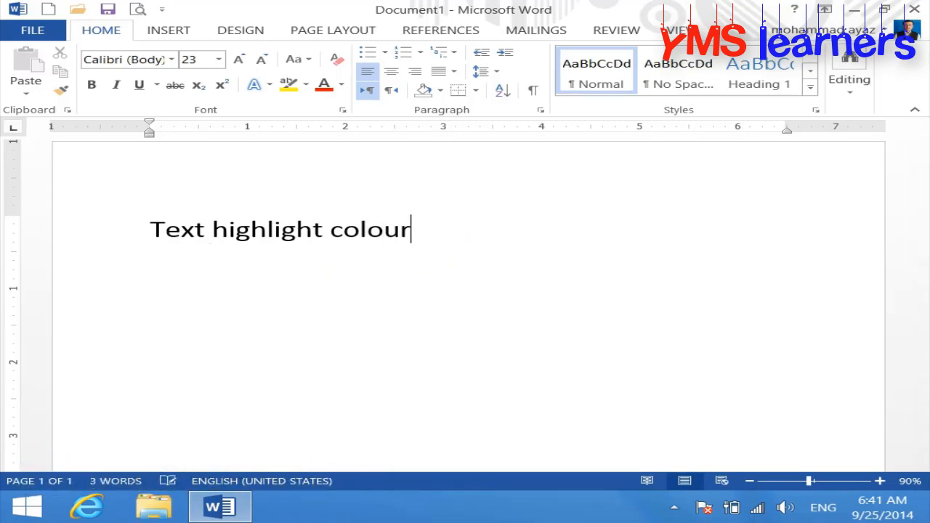
key(Return)
key(BackSpace)
key(BackSpace)
key(BackSpace)
key(BackSpace)
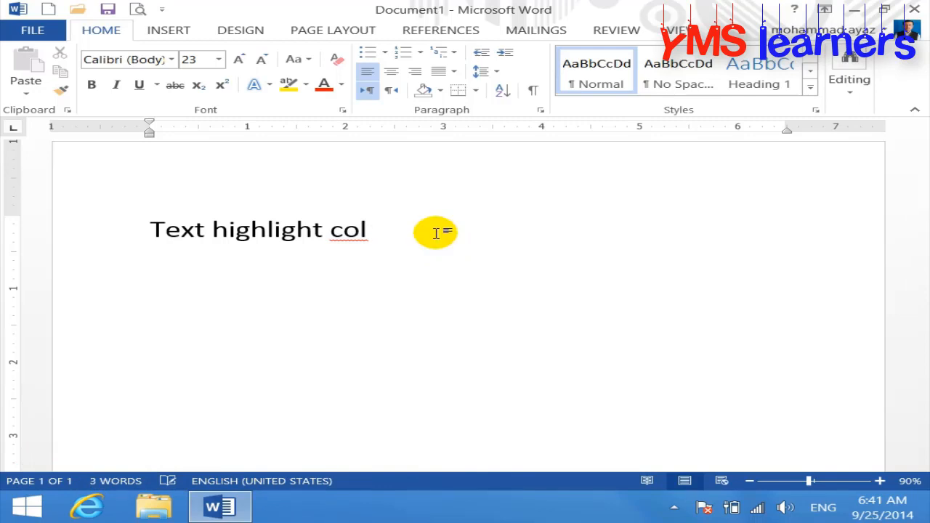
text(or)
- Make the "Text highlight color" heading bold and place the cursor on the line below
click(127, 218)
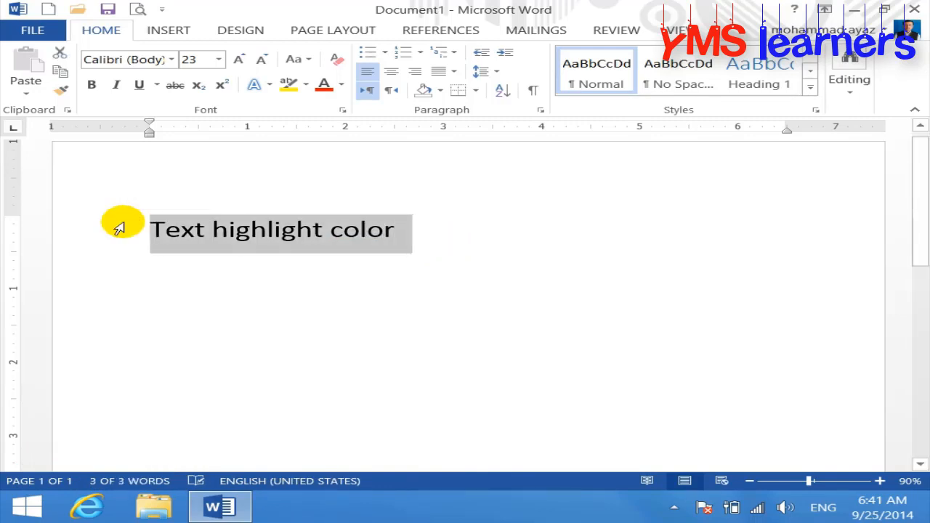
key(ctrl+b)
click(218, 281)
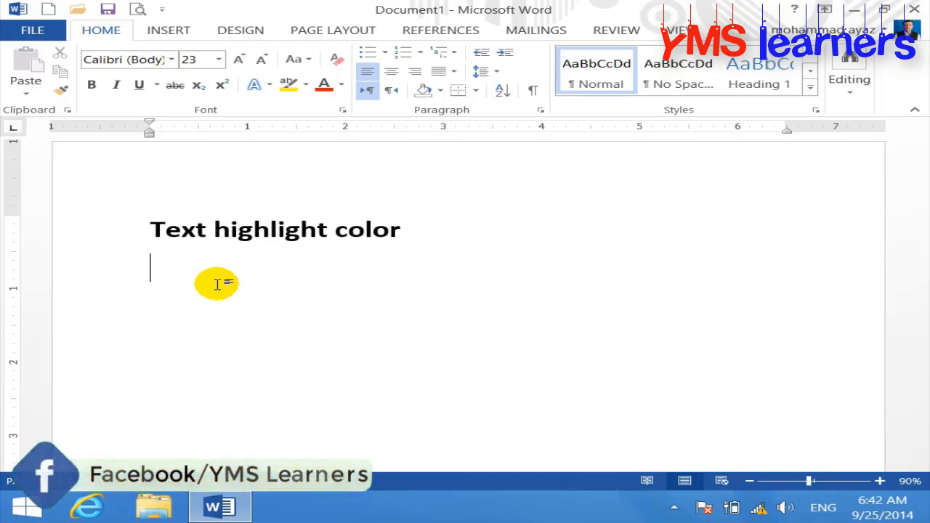
- Write "This command is use to give highlighting into selected text." below the heading
text(This c)
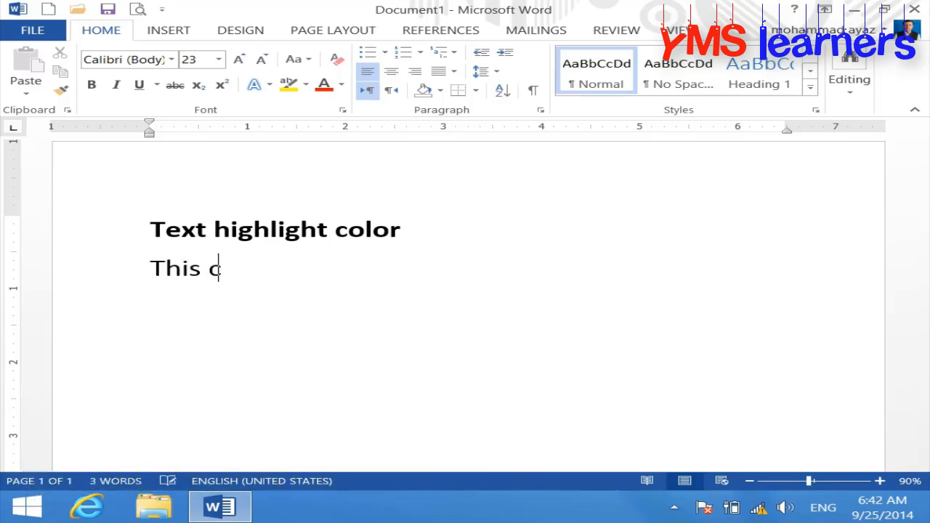
text(ommadn)
key(BackSpace)
key(BackSpace)
text(nd )
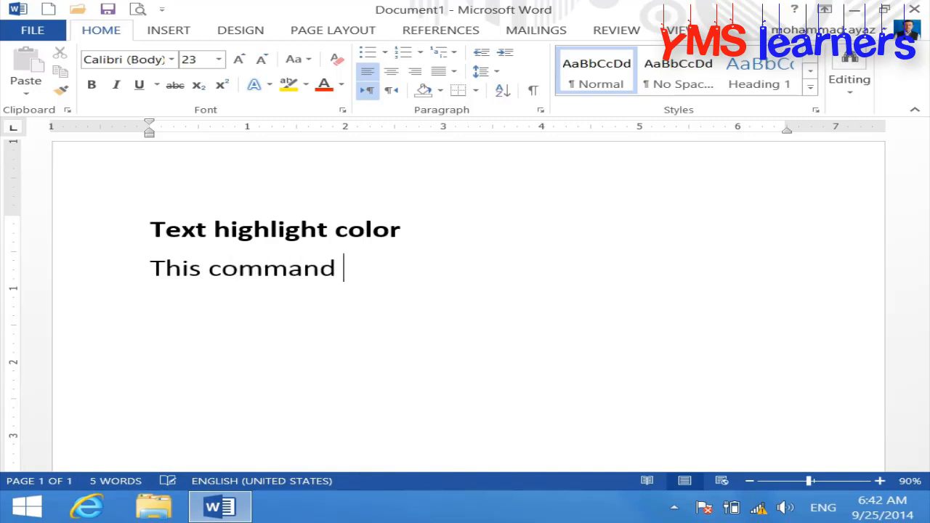
text(is use ot)
key(BackSpace)
key(BackSpace)
key(BackSpace)
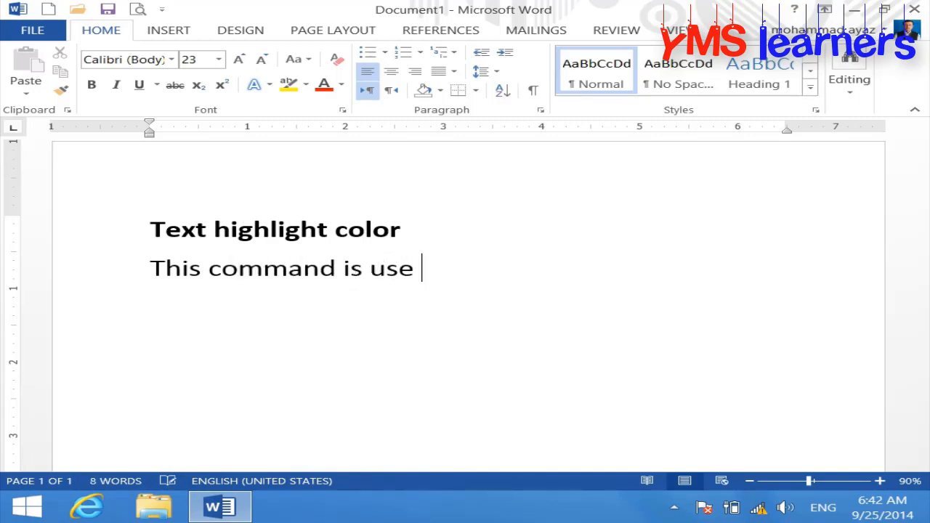
text(to give )
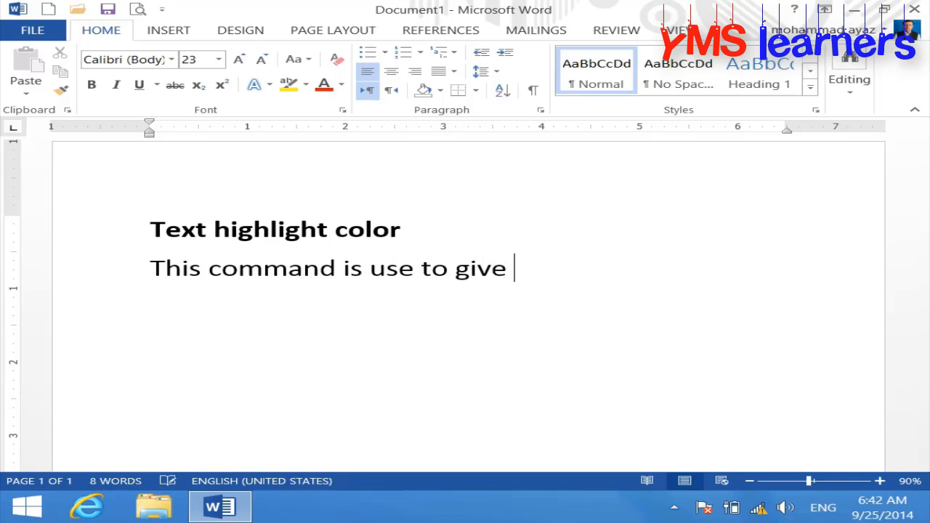
text(higli)
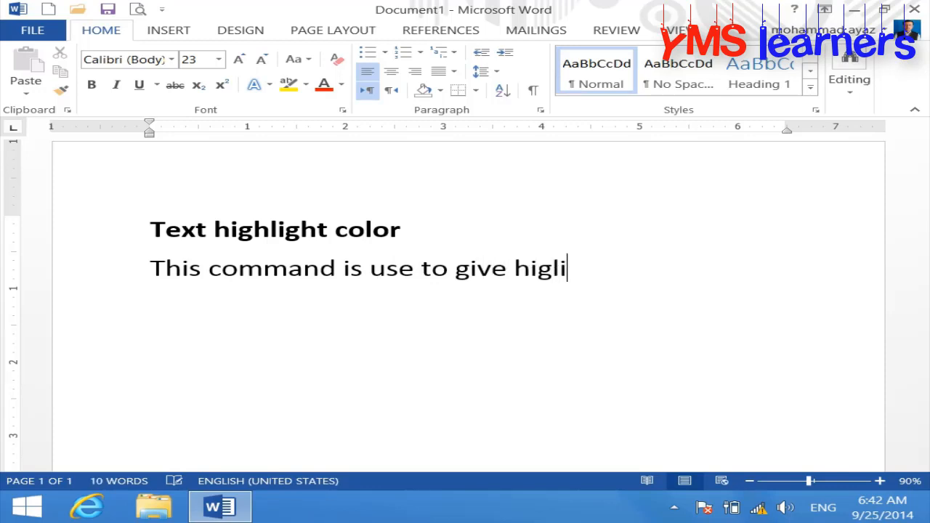
key(BackSpace)
key(BackSpace)
text(hlig)
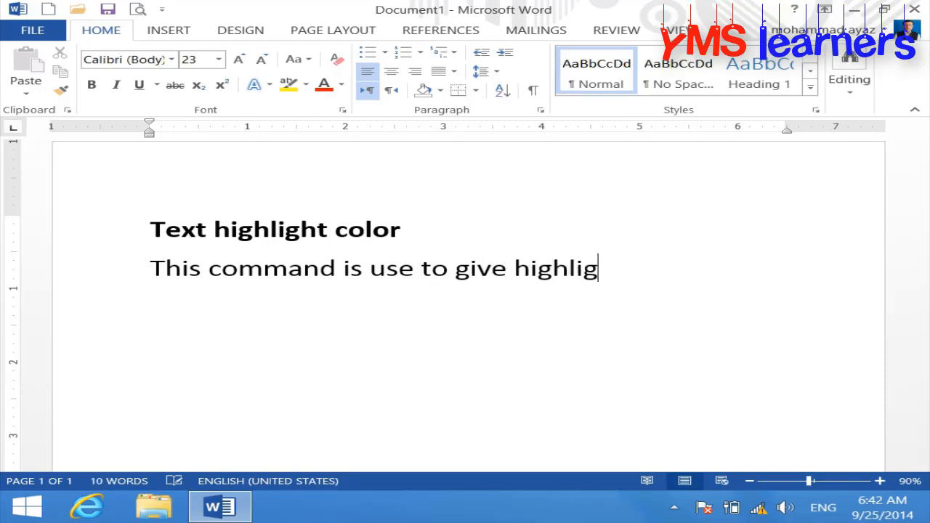
text(hitng in)
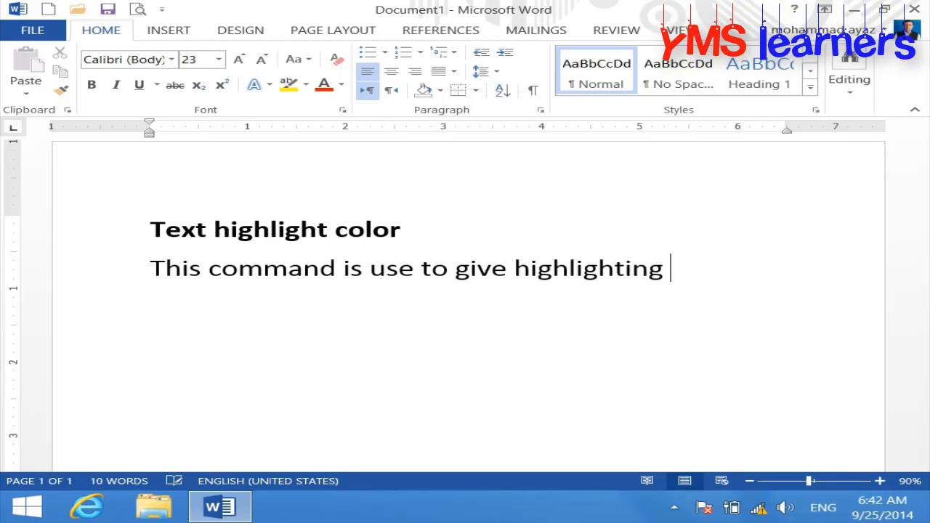
text(to selec)
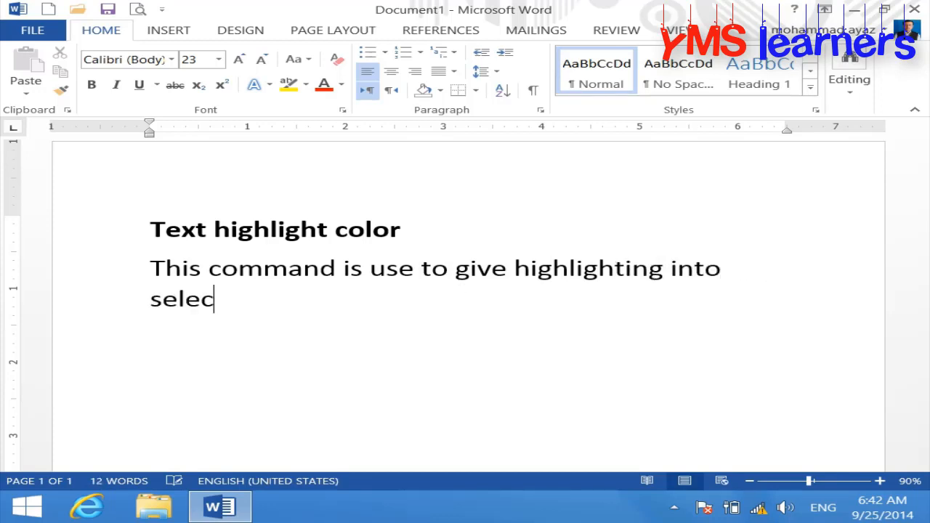
text(ted tx)
key(BackSpace)
text(ex)
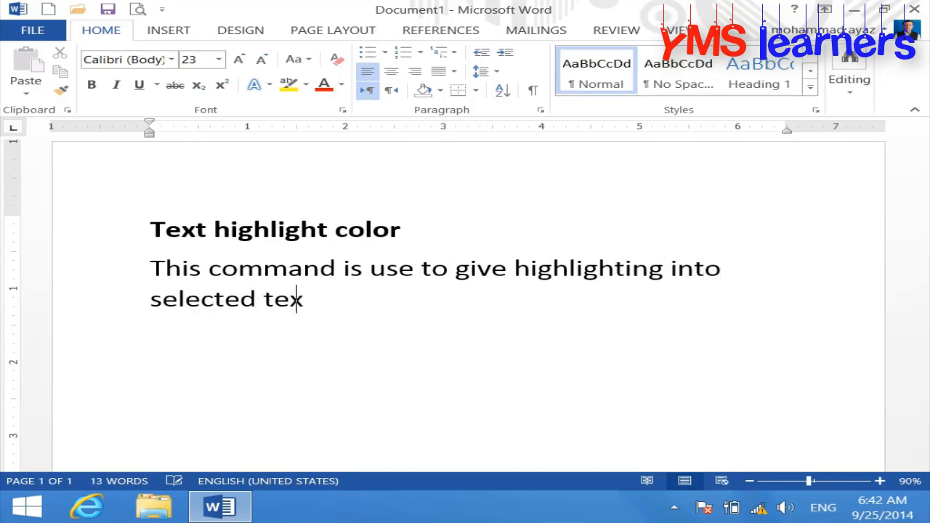
text(t/)
key(BackSpace)
text(.)
- Create a new blank document and generate sample paragraphs in it with =rand()
double_click(162, 269)
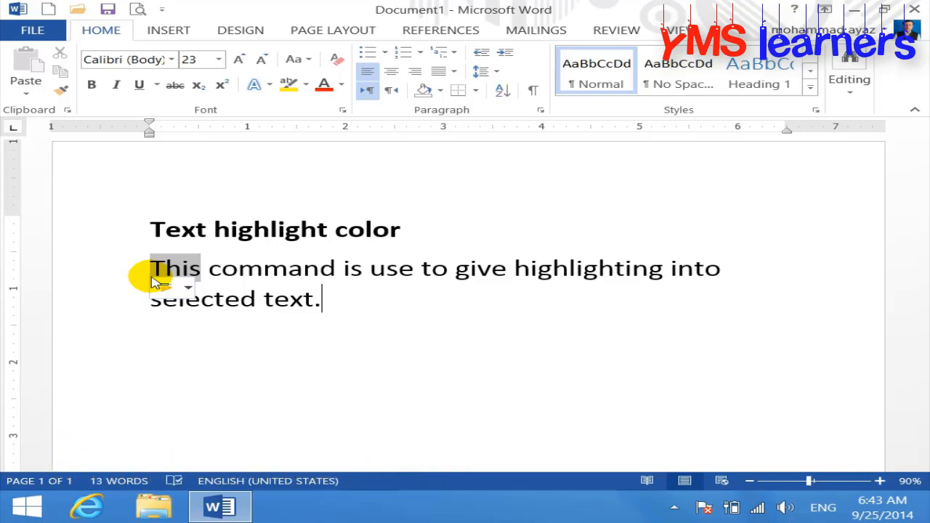
click(48, 8)
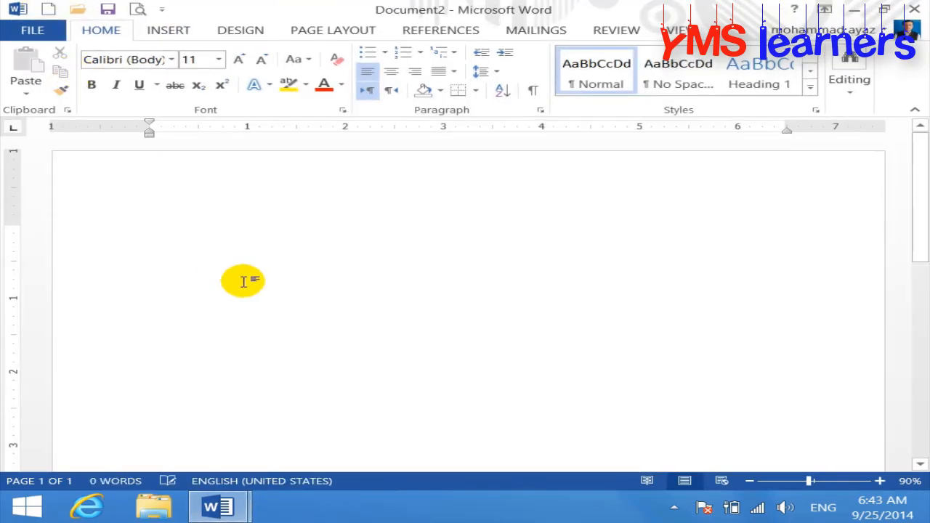
text(=rand()
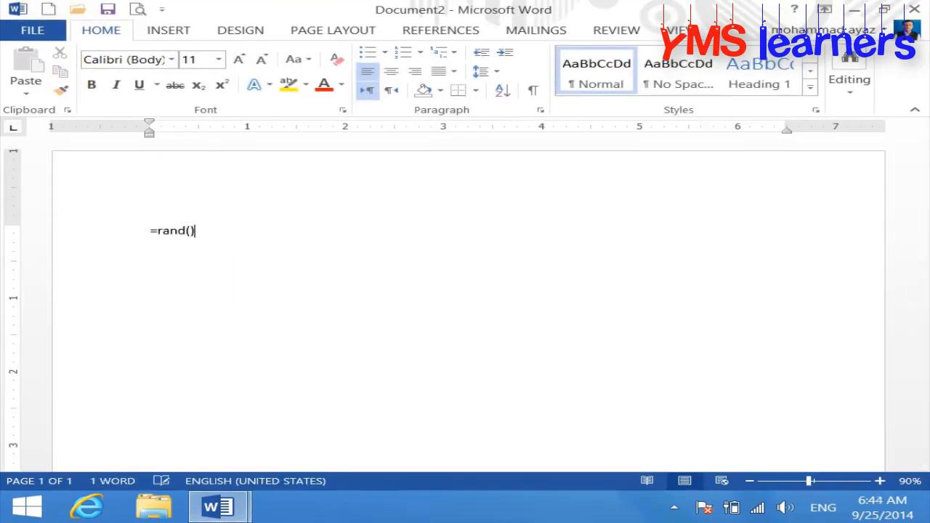
key(Return)
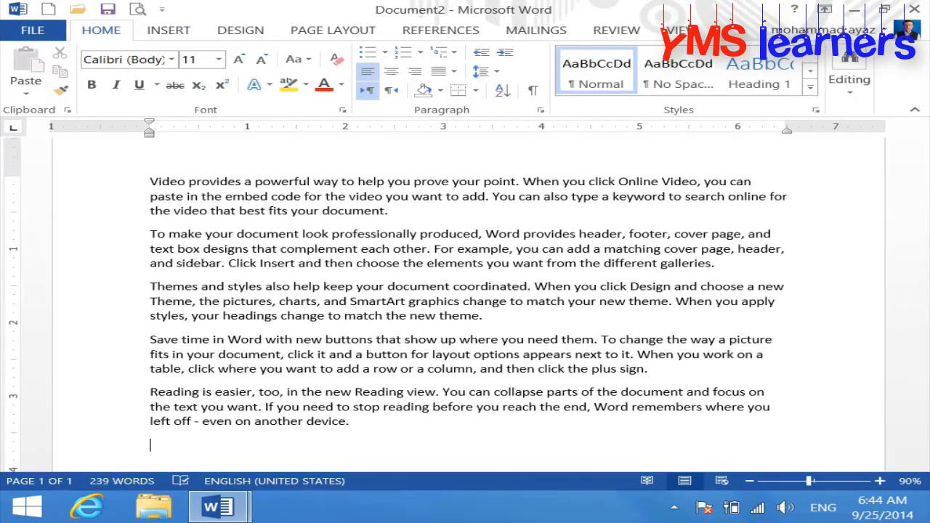
- Justify all the sample text and increase its font size to 18
key(ctrl+a)
key(ctrl+j)
key(ctrl+bracketright)
key(ctrl+bracketright)
key(ctrl+bracketright)
key(ctrl+bracketright)
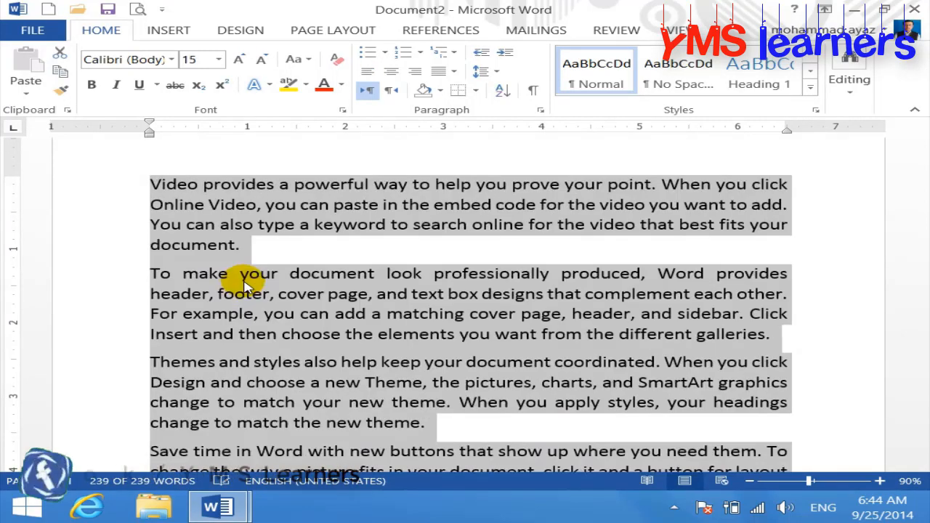
key(ctrl+bracketright)
key(ctrl+bracketright)
key(ctrl+bracketright)
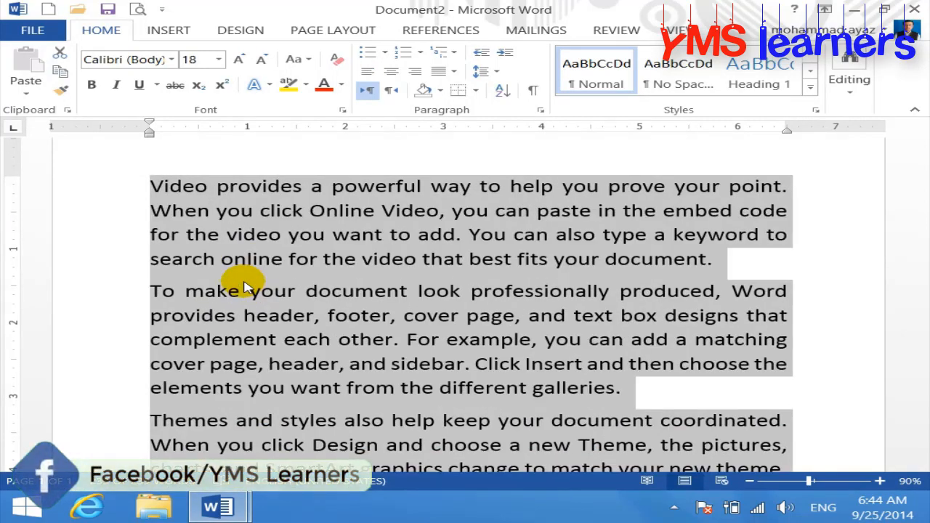
click(244, 286)
- Add the heading "Computer" on its own line above the first paragraph
click(148, 182)
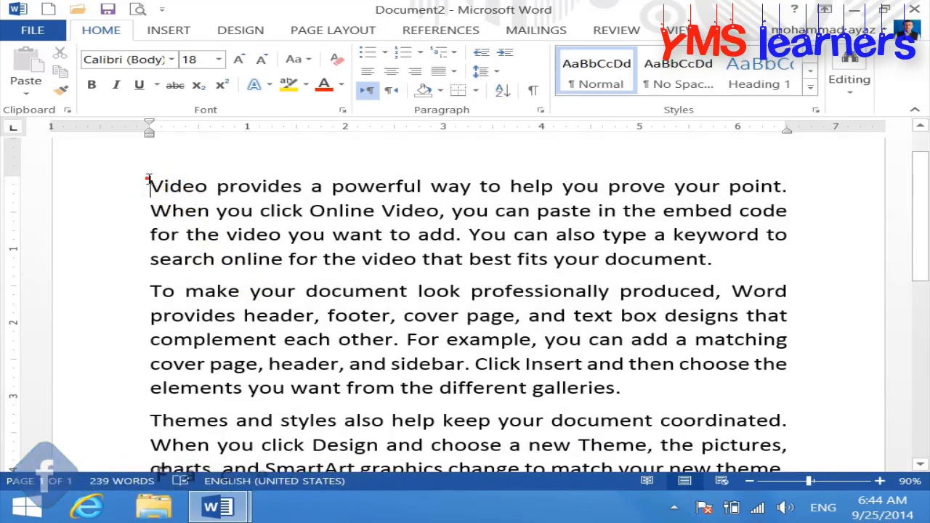
key(Return)
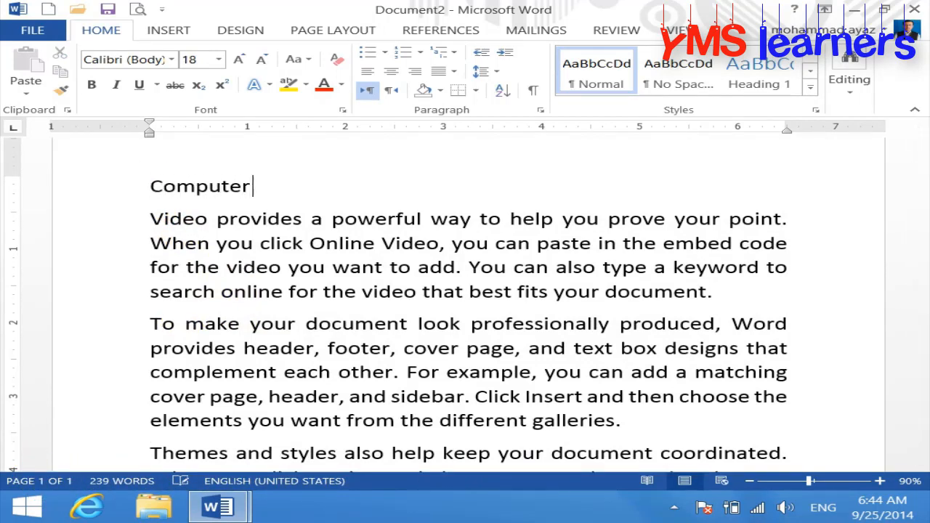
click(797, 300)
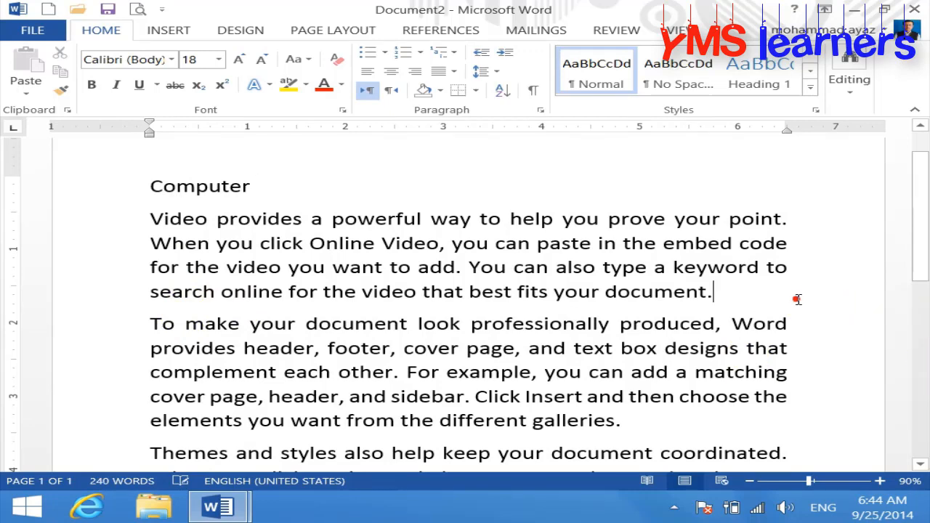
- Add the heading "Super computer" above the second paragraph and "Micro computer" above the third, each on its own line
key(Return)
text(sup)
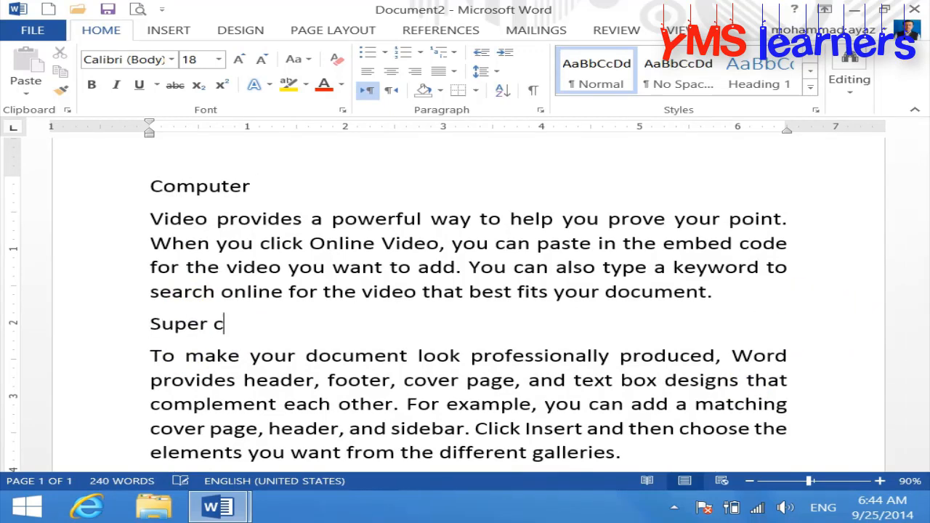
scroll(727, 327, down, 3)
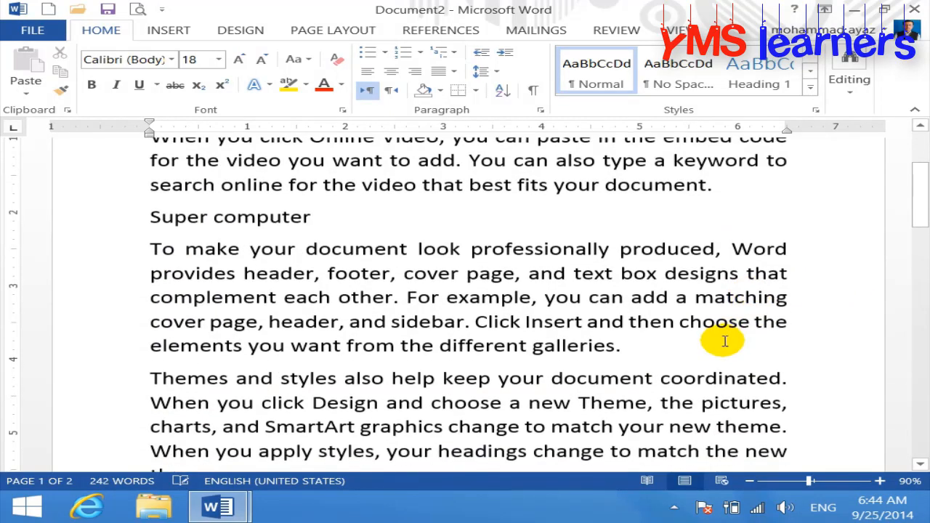
click(707, 348)
key(Return)
text(mputer)
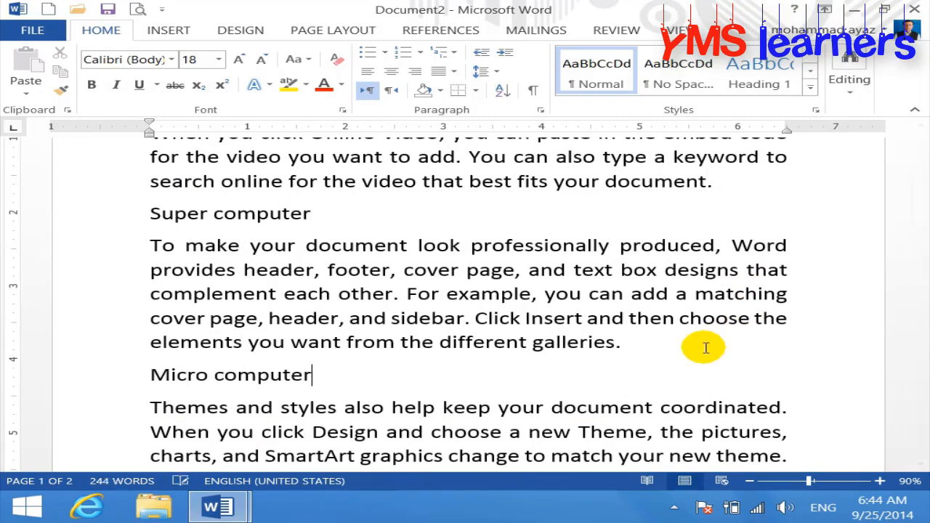
- Preview how the document with its unhighlighted headings will print and return to the text
scroll(647, 368, up, 3)
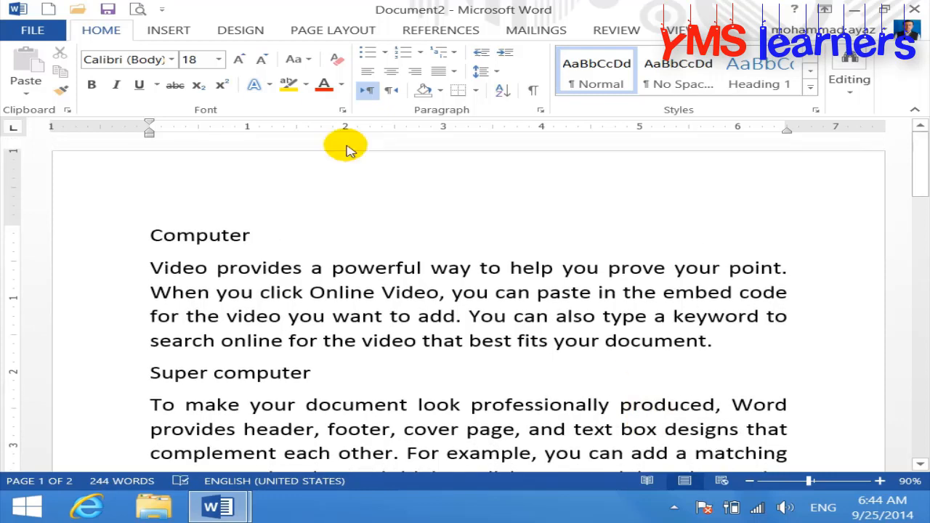
click(138, 13)
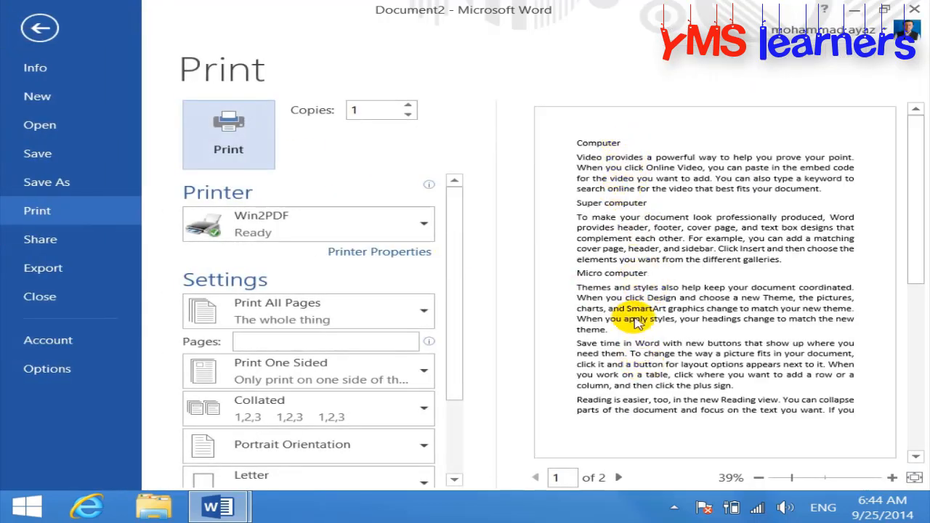
click(40, 28)
scroll(388, 235, down, 3)
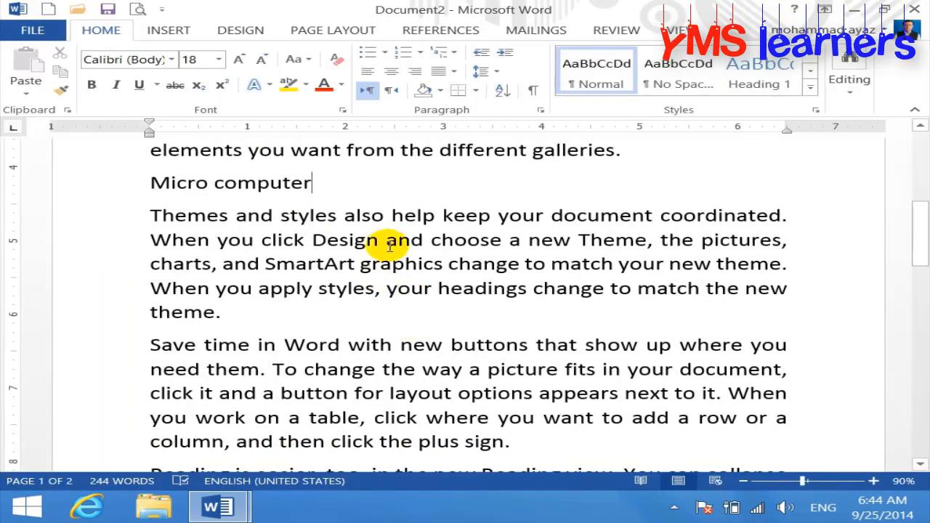
scroll(385, 266, up, 4)
scroll(390, 269, up, 2)
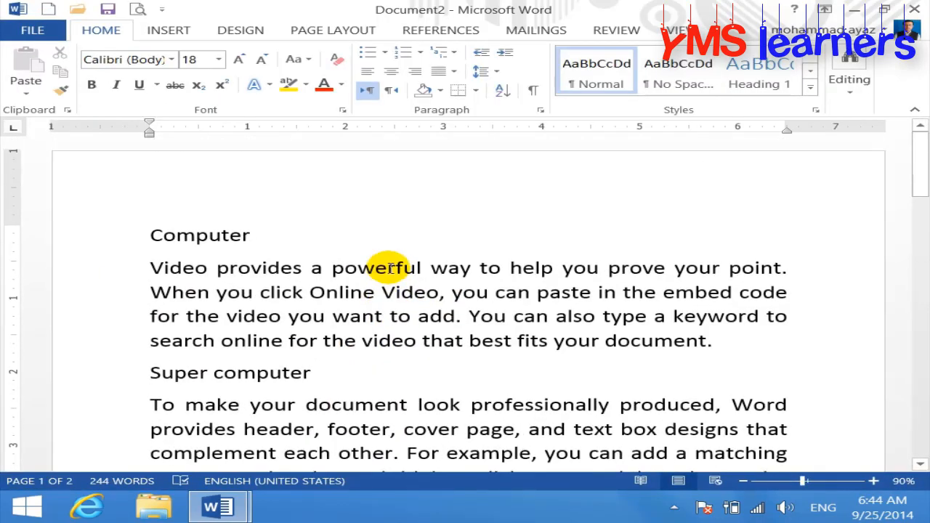
- Highlight the "Computer" heading in yellow
drag(262, 242, 138, 232)
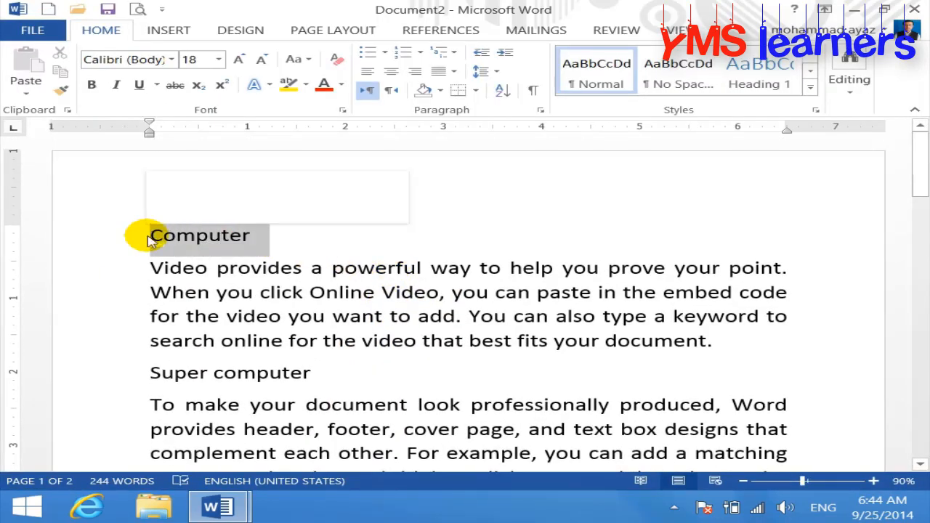
click(306, 86)
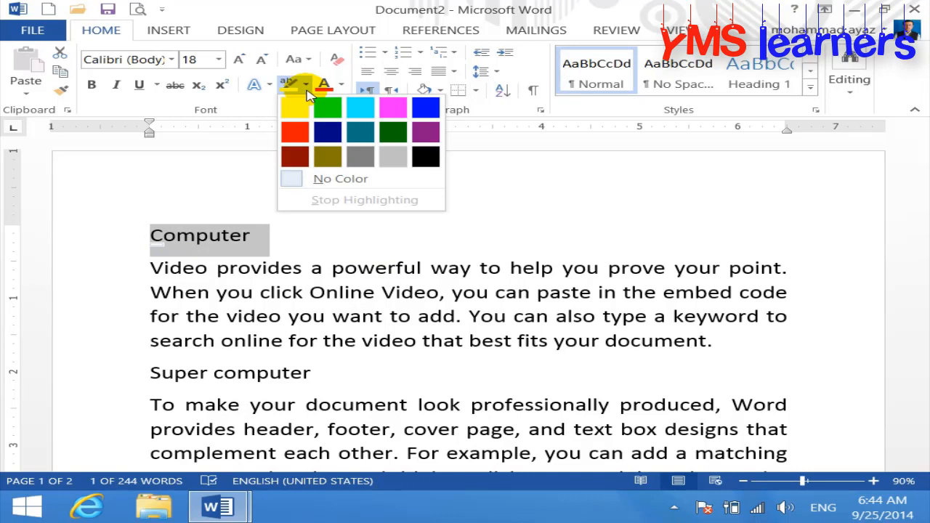
click(296, 103)
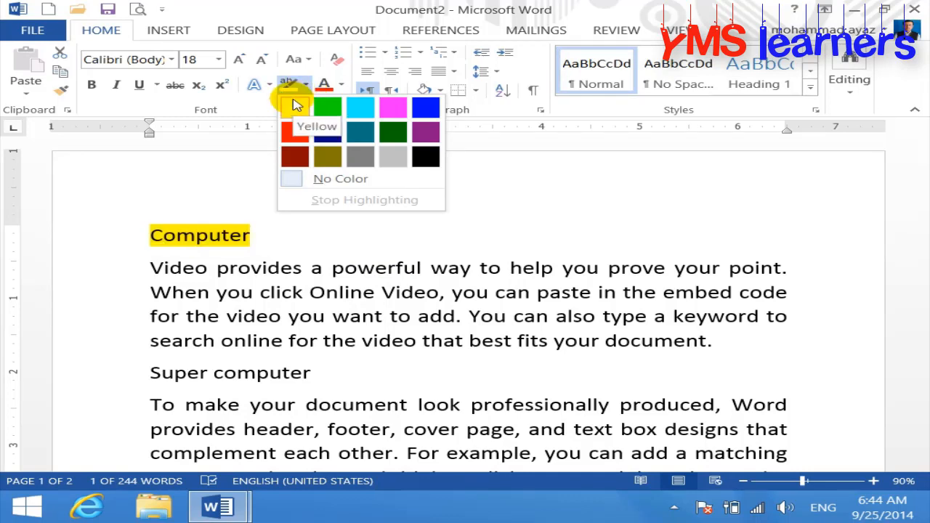
click(296, 104)
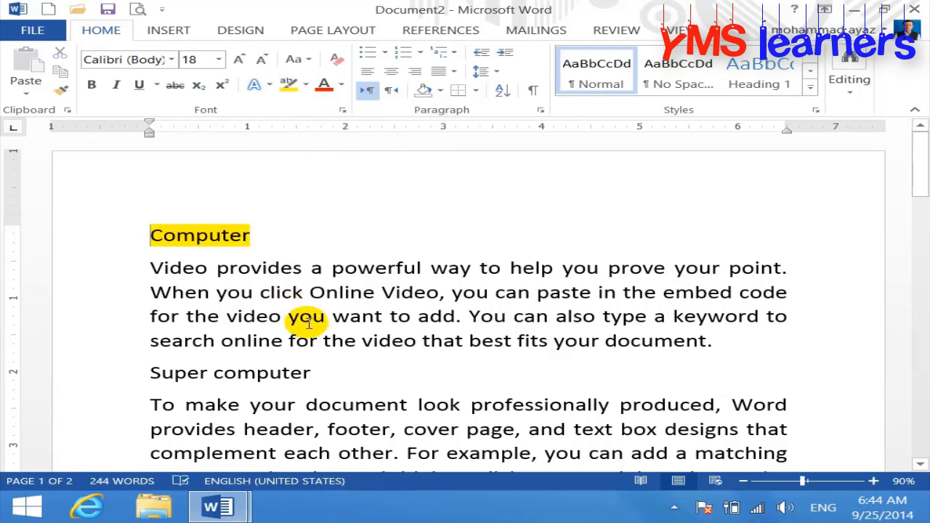
- Apply the same yellow highlight to the "Super computer" and "Micro computer" headings
scroll(327, 312, down, 1)
drag(327, 299, 146, 316)
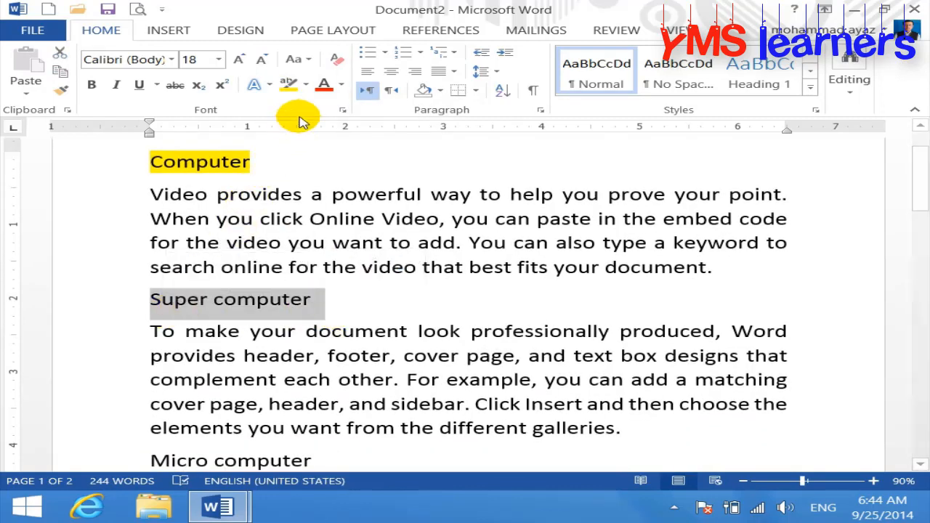
click(289, 85)
scroll(276, 308, down, 3)
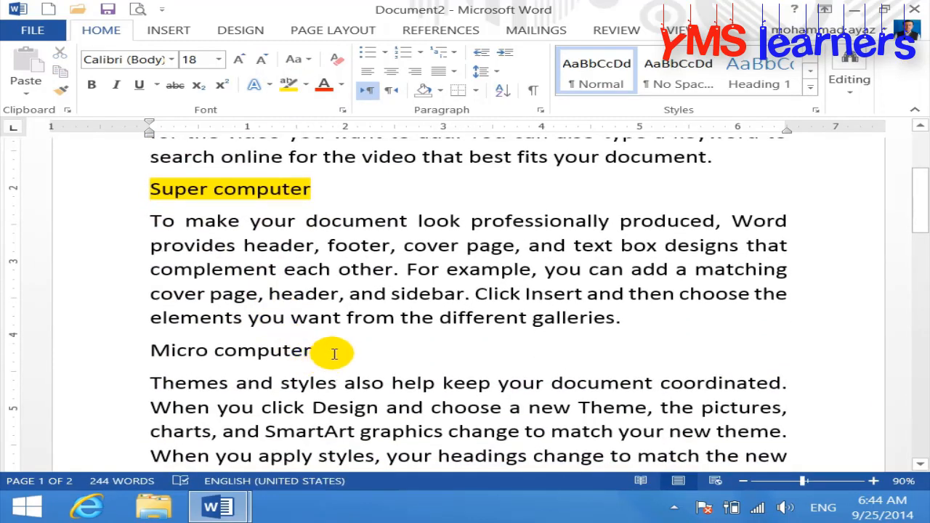
drag(380, 349, 169, 366)
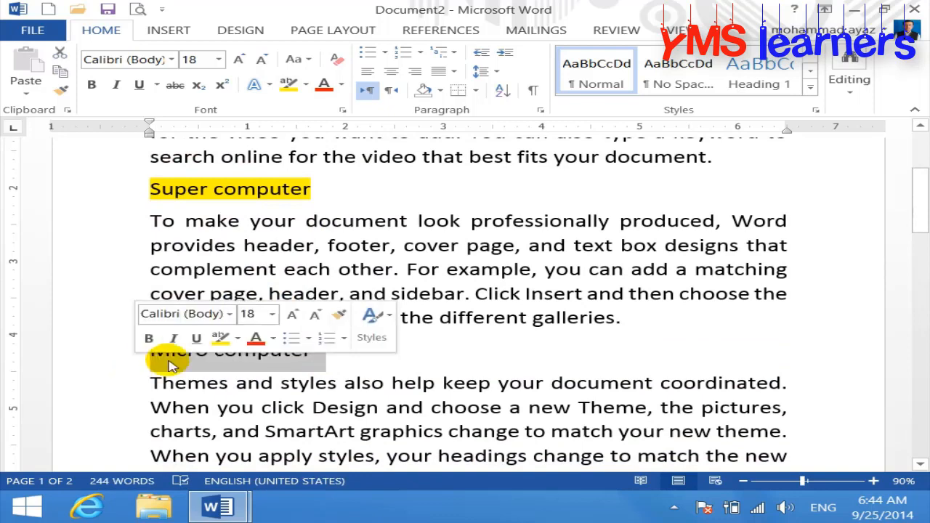
click(289, 85)
click(402, 320)
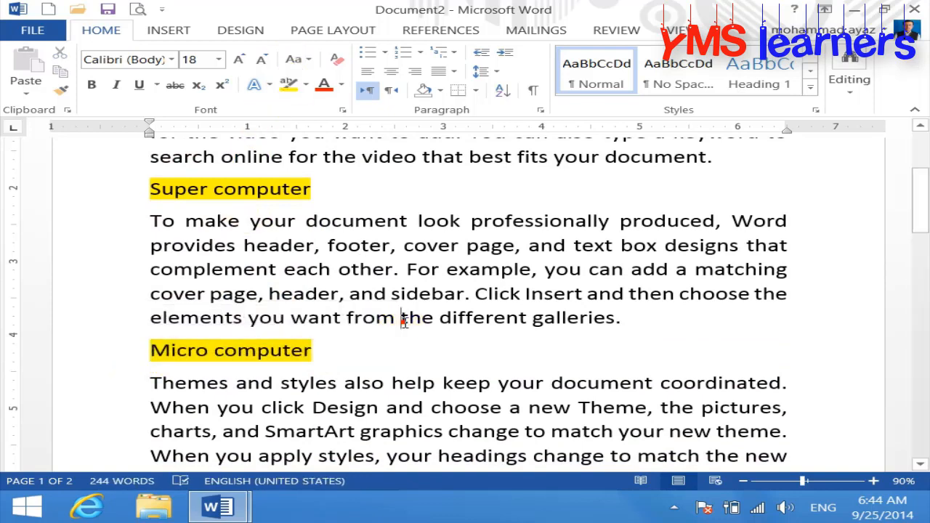
- Examine the highlighted headings in the print preview and back in the document
click(137, 9)
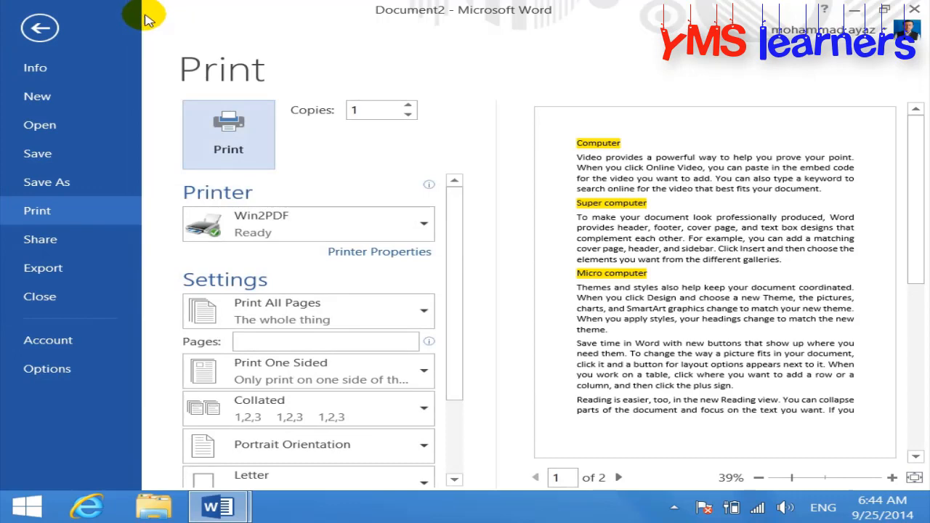
click(40, 27)
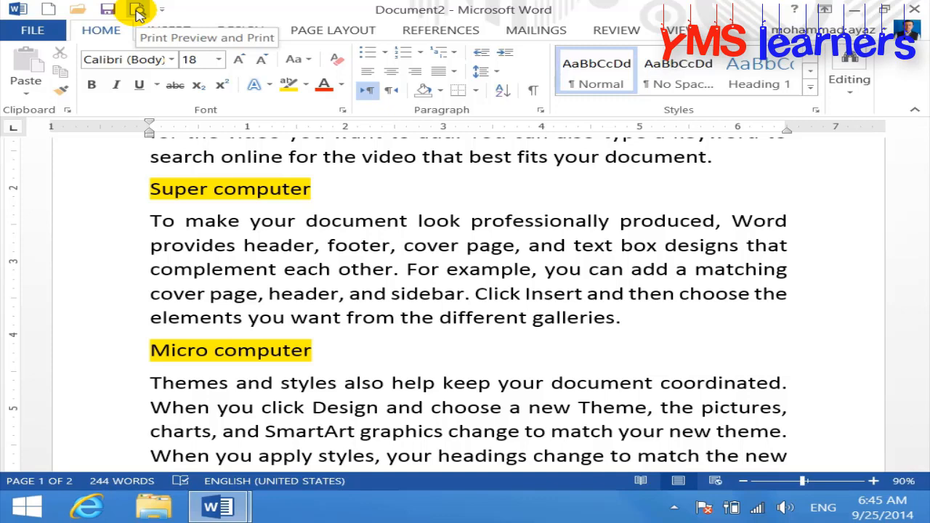
click(137, 12)
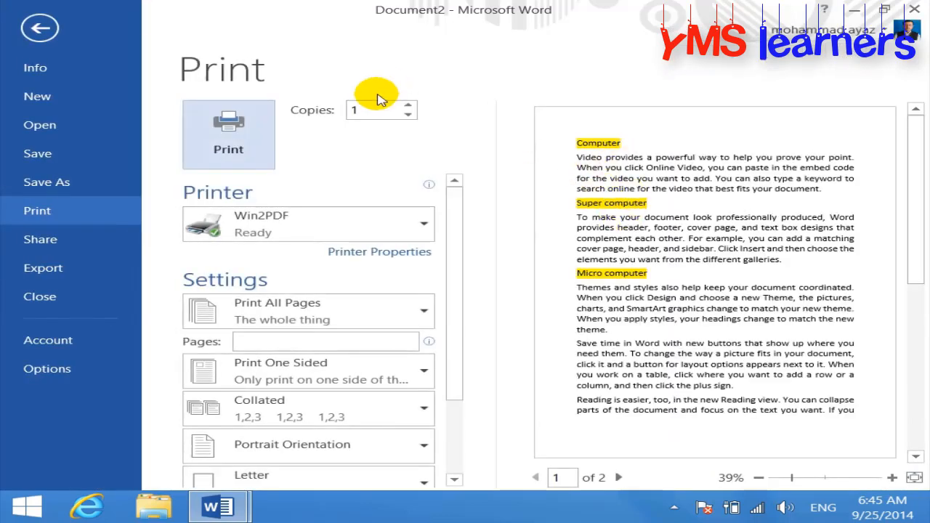
click(51, 30)
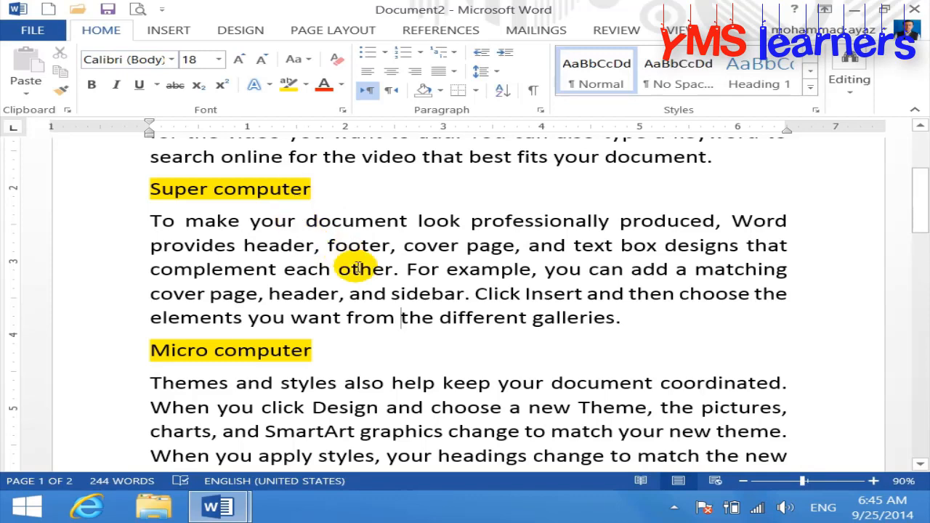
scroll(358, 268, up, 5)
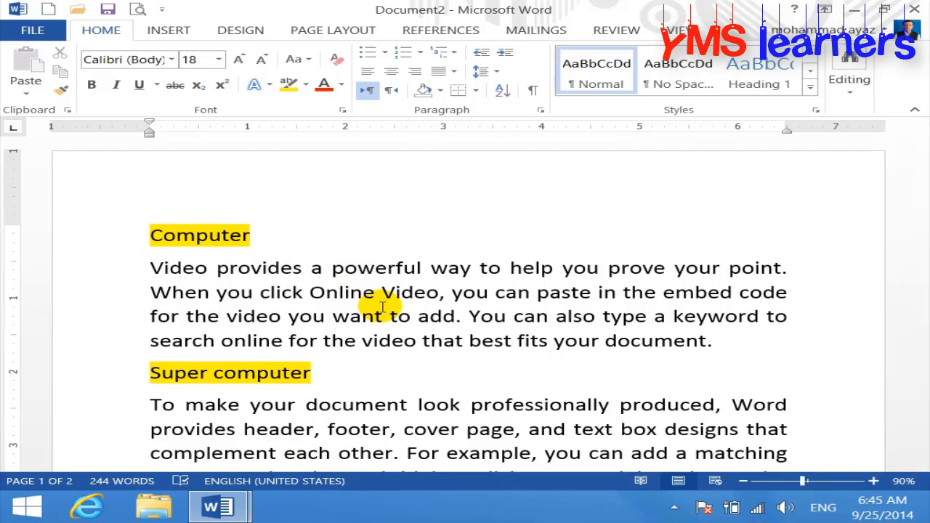
- Highlight the word "headings" in the paragraph below "Micro computer" in light gray
scroll(357, 333, down, 3)
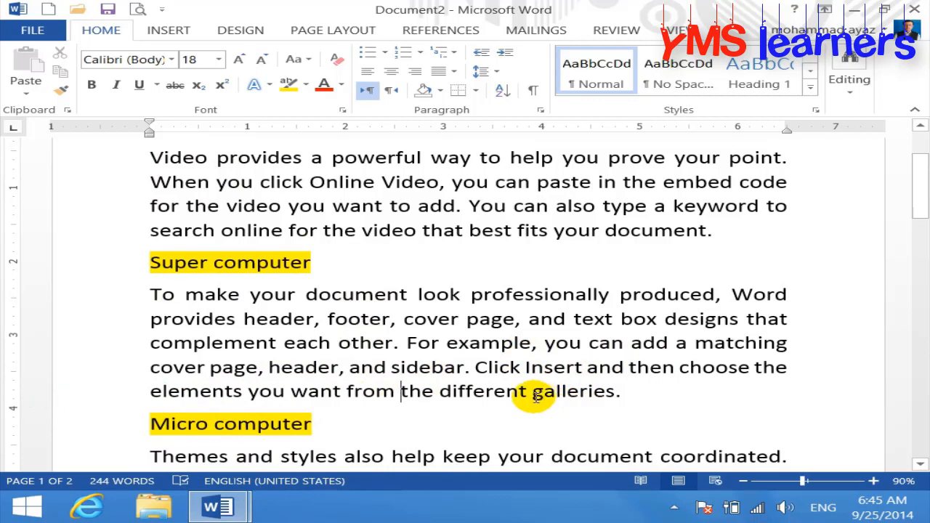
scroll(533, 399, down, 3)
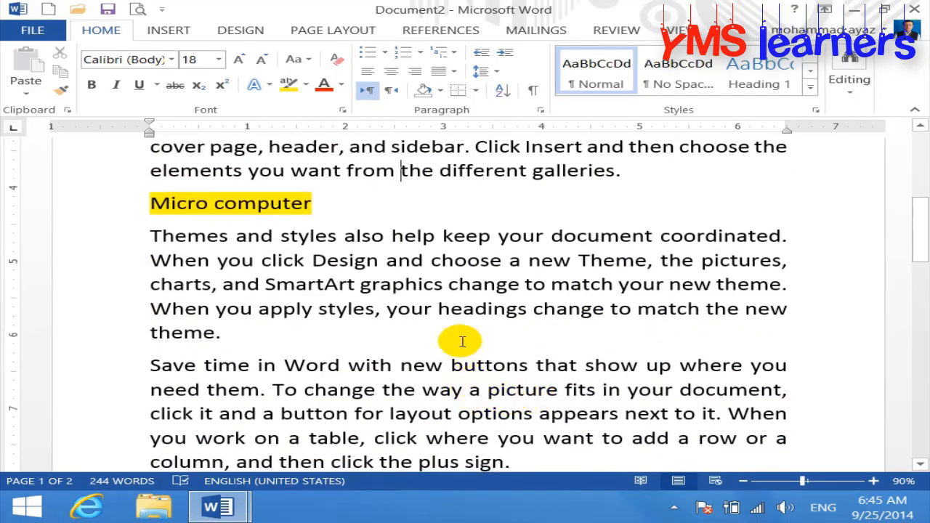
drag(438, 309, 542, 308)
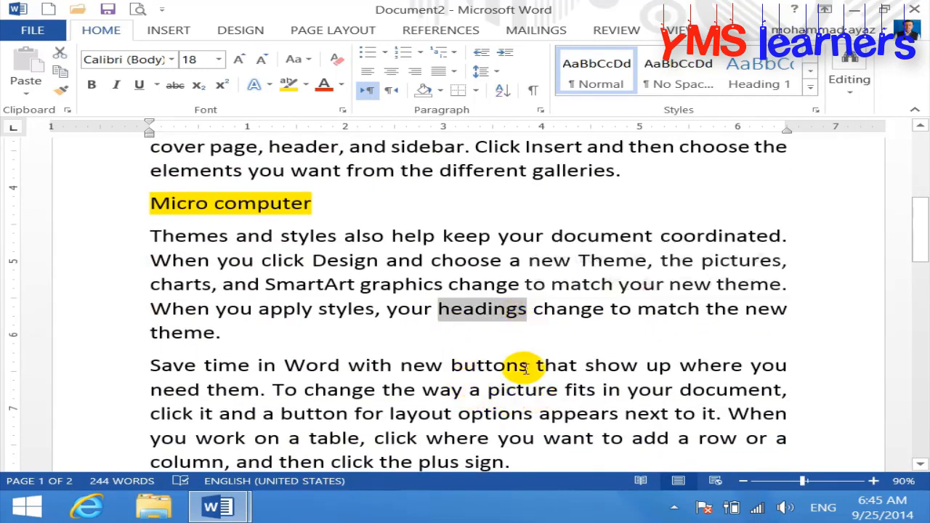
click(306, 85)
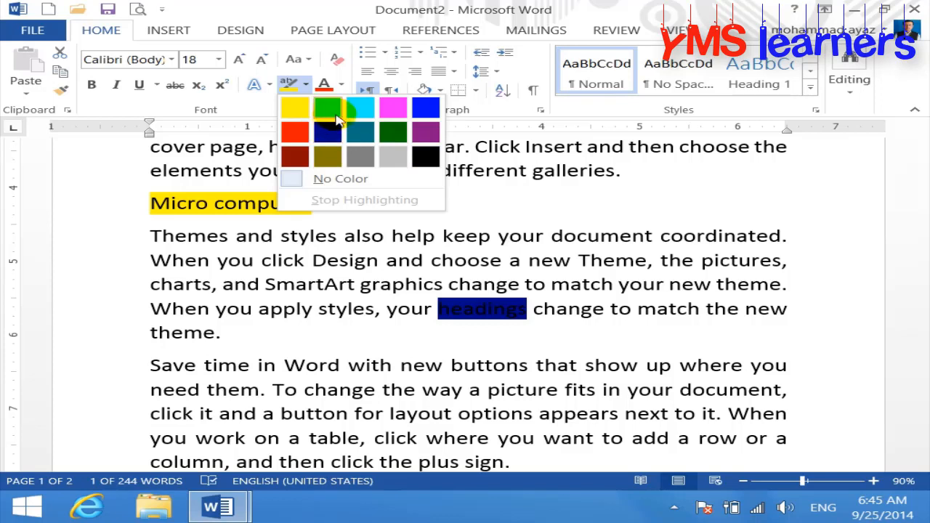
click(396, 160)
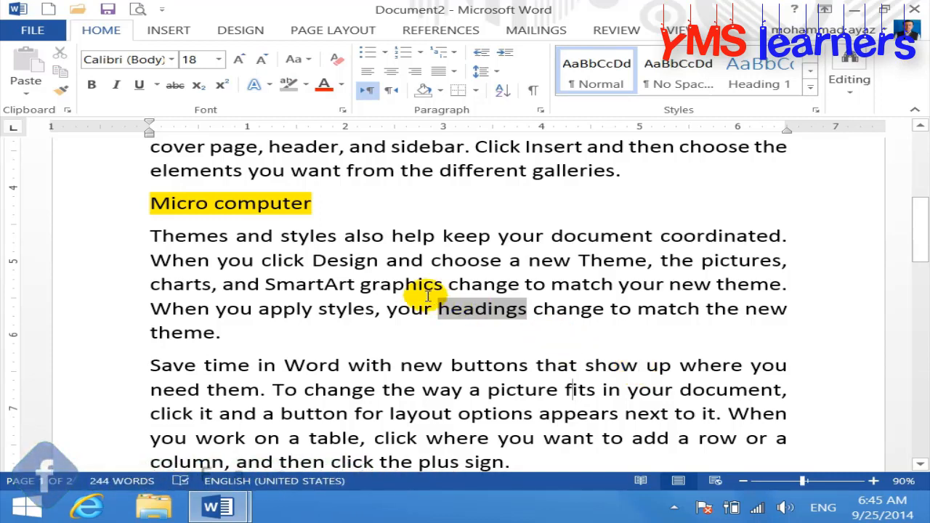
- Try out other highlight colors on the "Computer" heading and choose yellow
scroll(425, 295, up, 4)
double_click(272, 167)
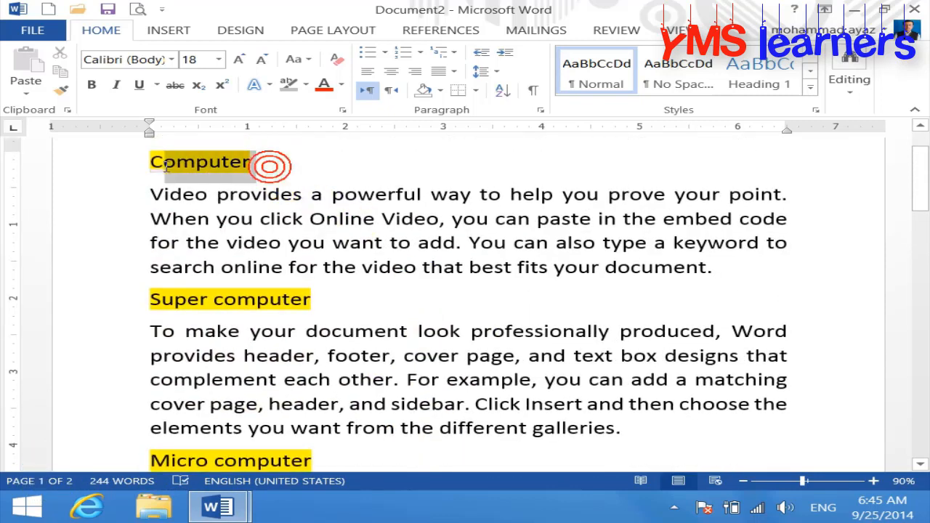
click(306, 85)
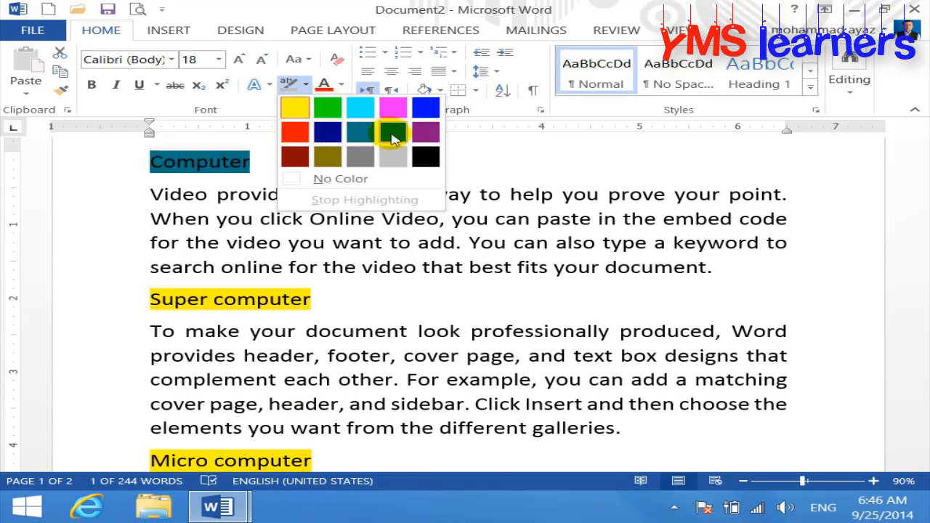
click(299, 111)
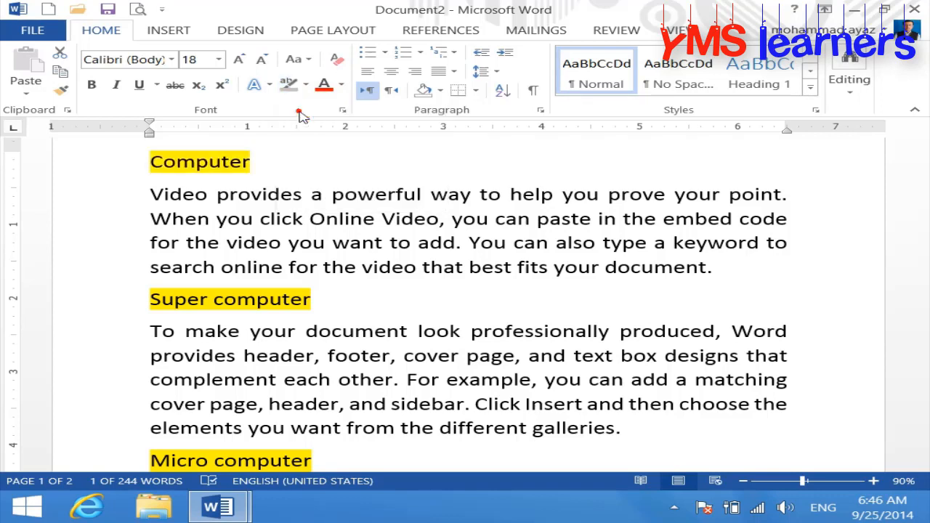
- Reapply the yellow highlight to the "Computer" heading and look at the No Color option without choosing it
double_click(255, 164)
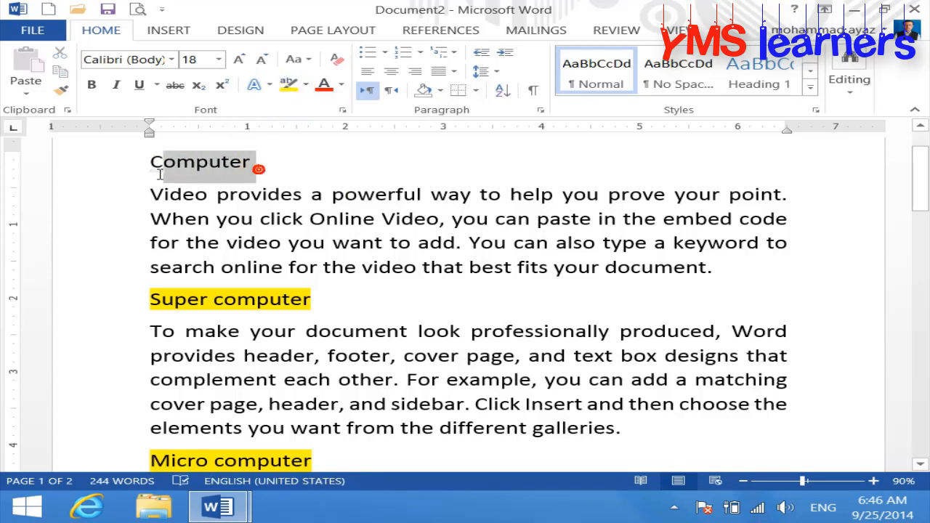
click(288, 84)
click(308, 86)
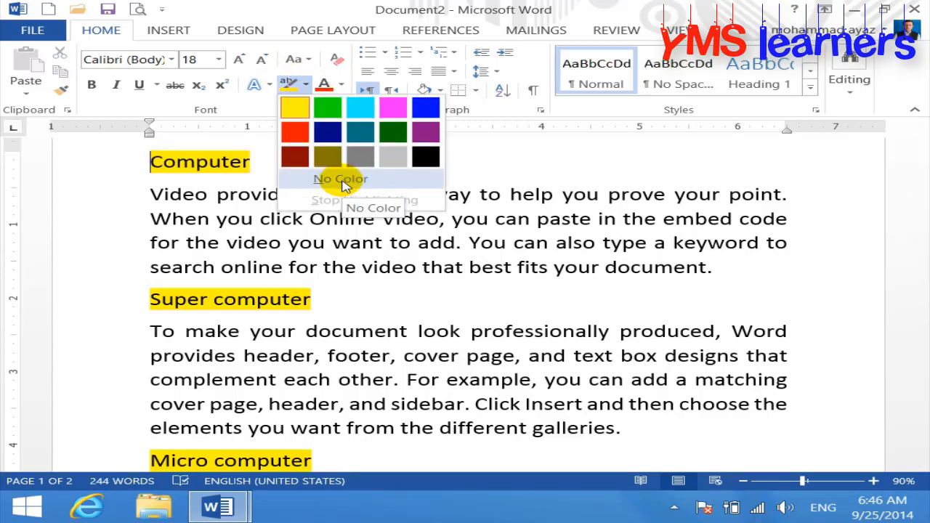
click(354, 266)
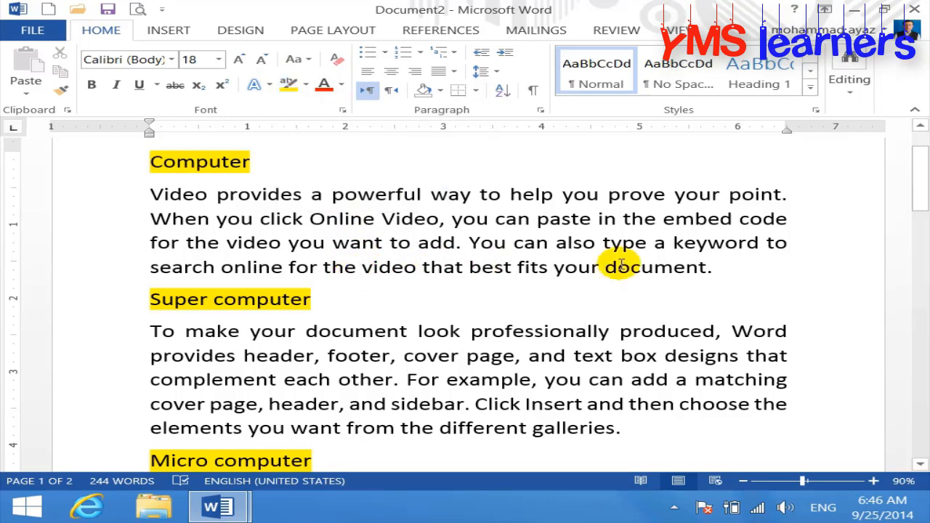
- Highlight the whole paragraph below the "Computer" heading in green
drag(734, 275, 77, 194)
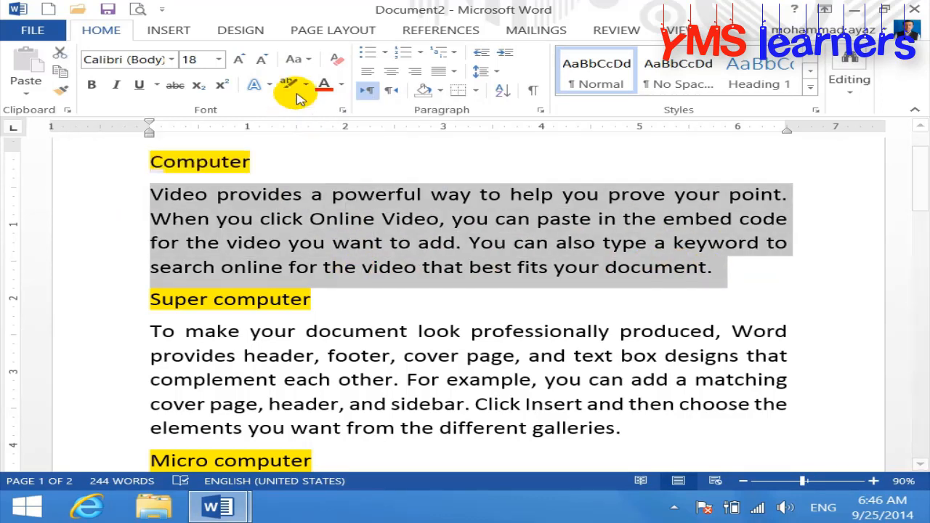
click(306, 85)
click(328, 102)
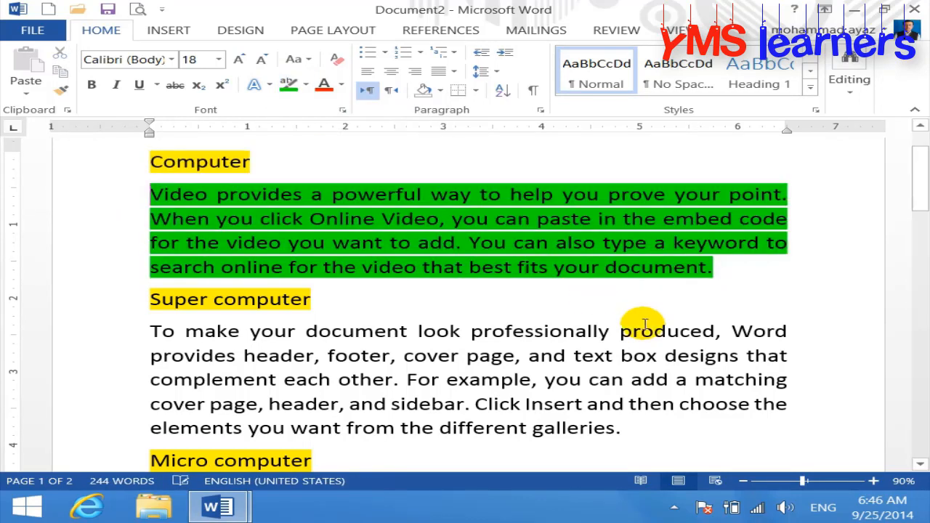
click(644, 329)
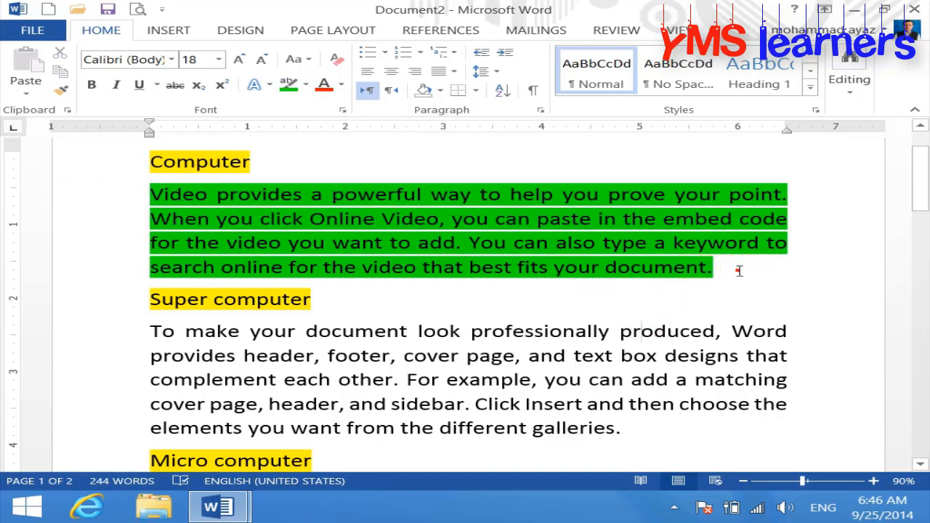
- Remove the green highlight from the whole paragraph below the "Computer" heading by applying No Color
drag(740, 271, 143, 178)
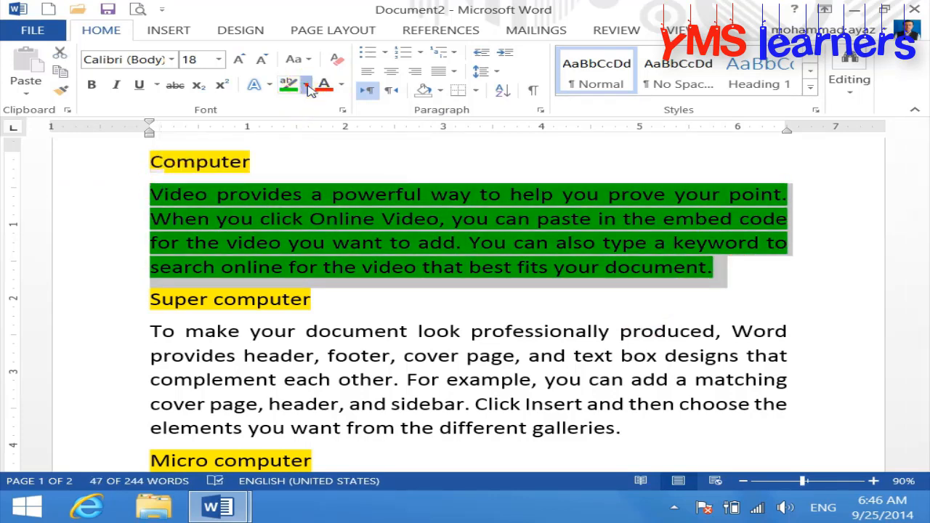
click(306, 85)
click(327, 179)
click(342, 183)
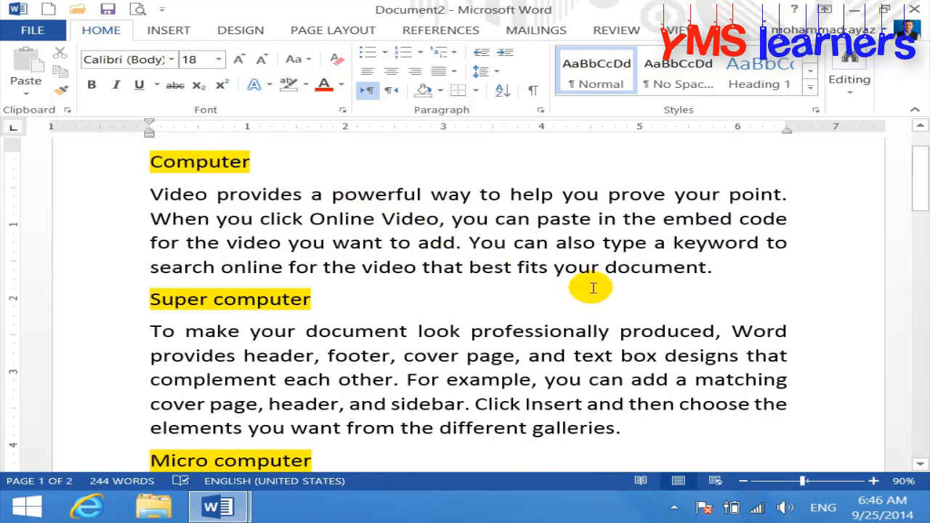
- Reselect the paragraph below the "Computer" heading and highlight it in green again
drag(735, 276, 133, 194)
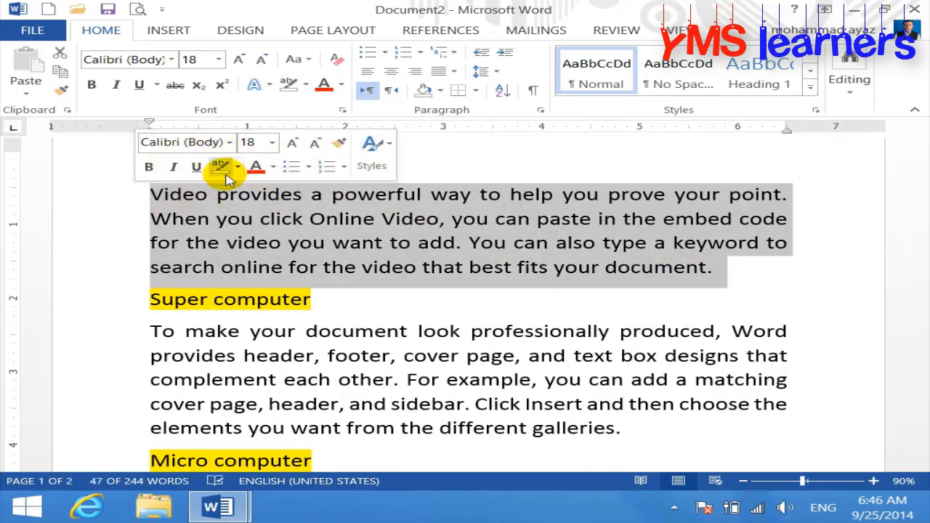
click(237, 168)
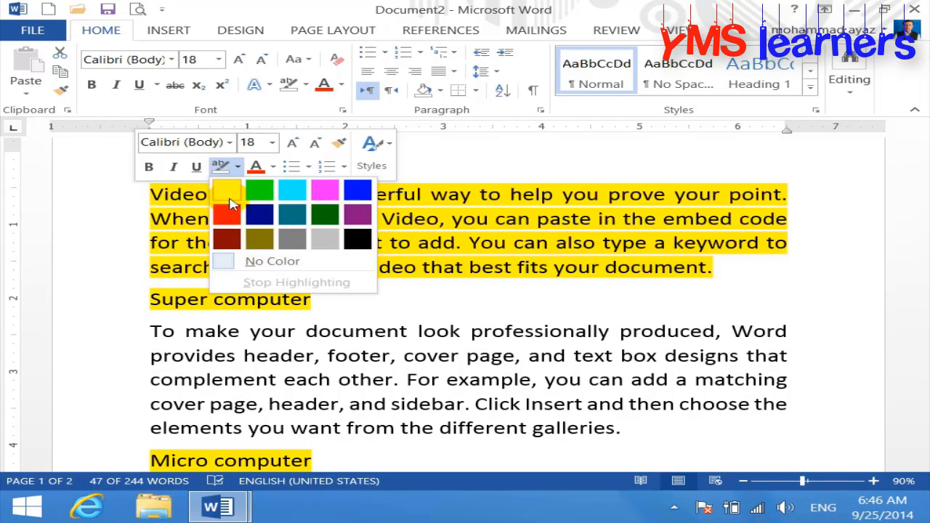
click(254, 199)
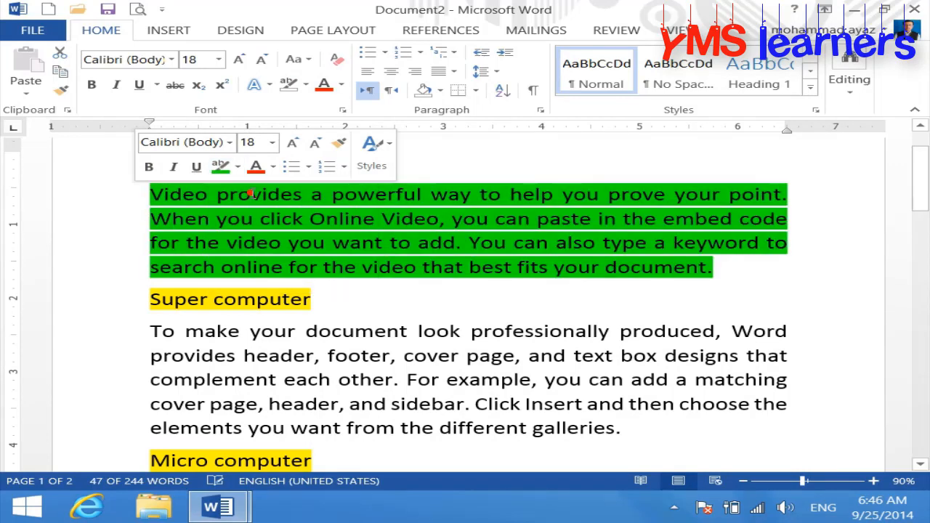
click(247, 194)
- Clear the green highlight from the paragraph below "Computer" using the highlighter set to No Color, and stop highlighting
click(306, 86)
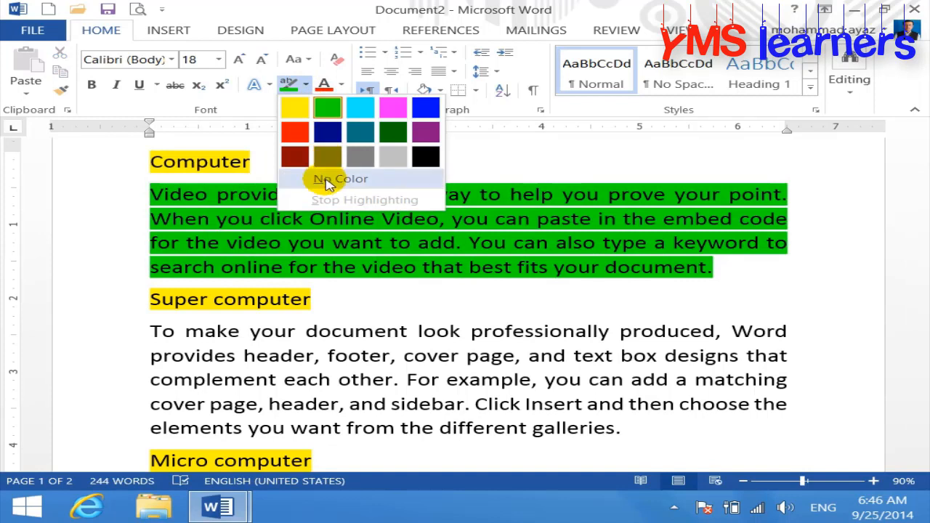
click(327, 182)
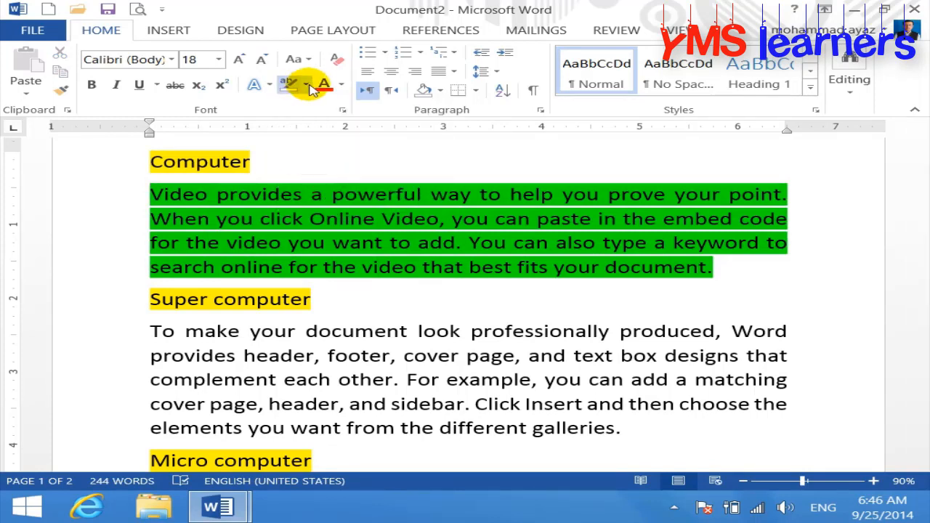
click(308, 86)
click(323, 180)
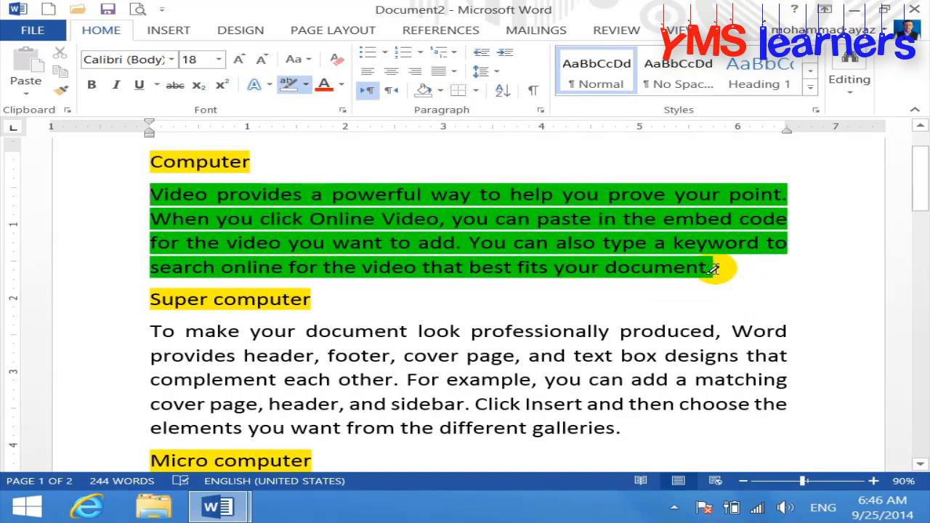
click(306, 84)
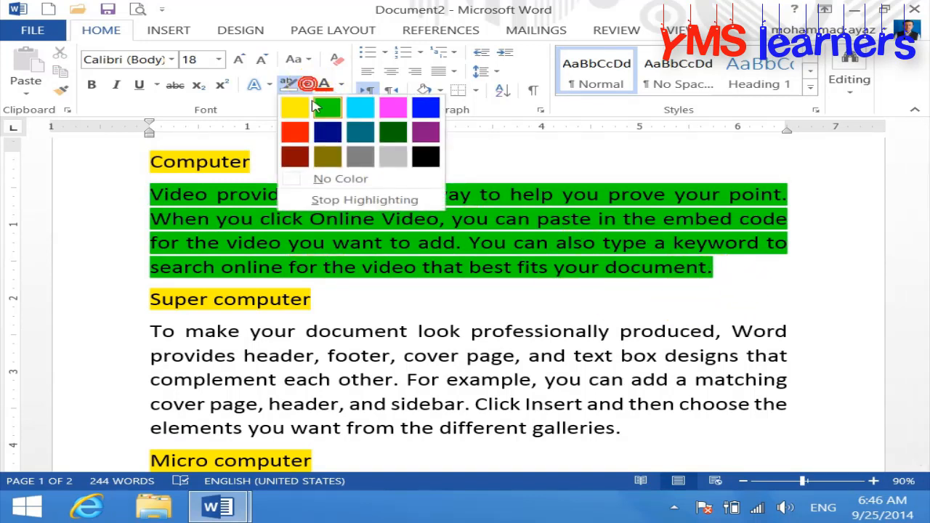
click(327, 180)
mouse_move(719, 270)
mouse_down()
mouse_move(145, 214)
mouse_move(142, 201)
mouse_up()
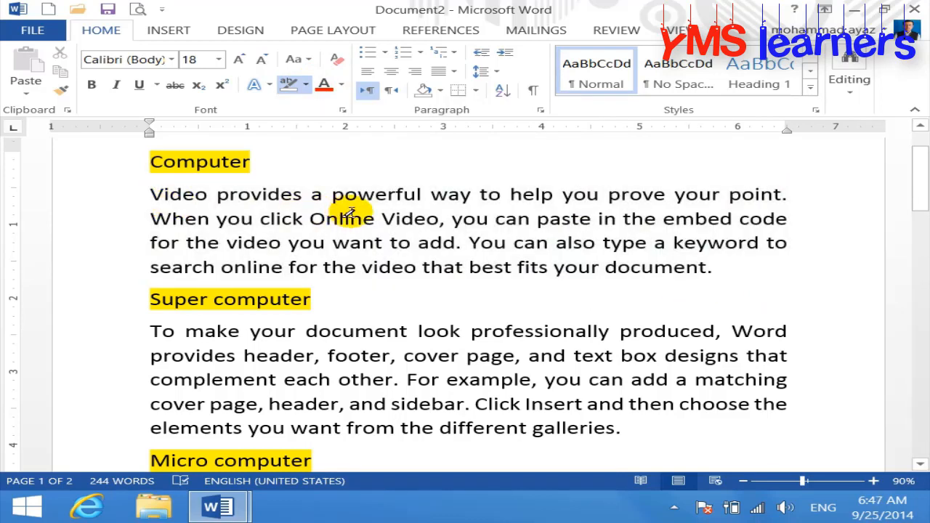
click(306, 84)
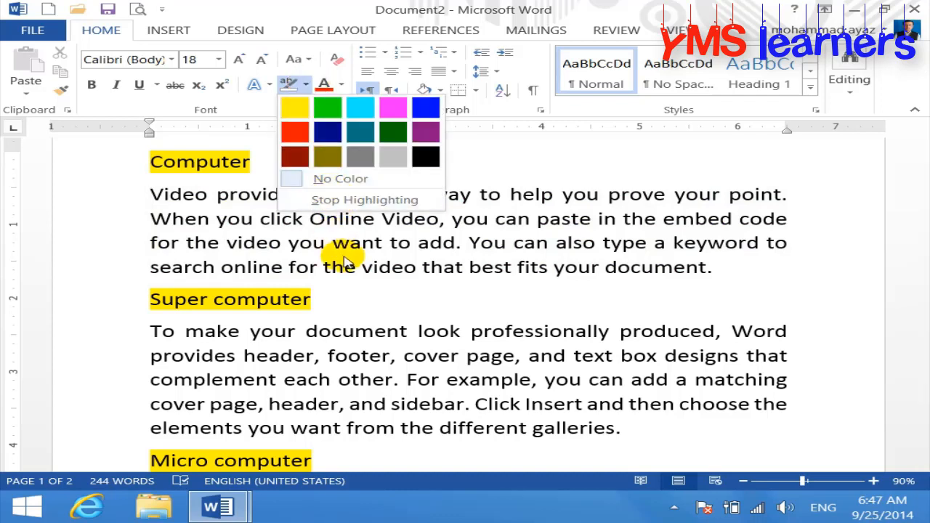
click(411, 286)
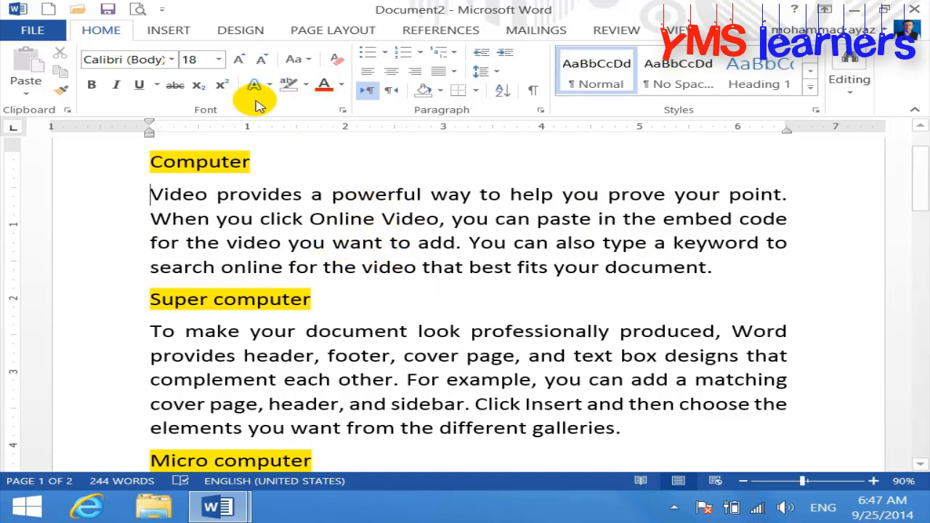
- Highlight "Video provides a powerful" and "help you prove your" with the green highlighter, and stop highlighting
click(306, 85)
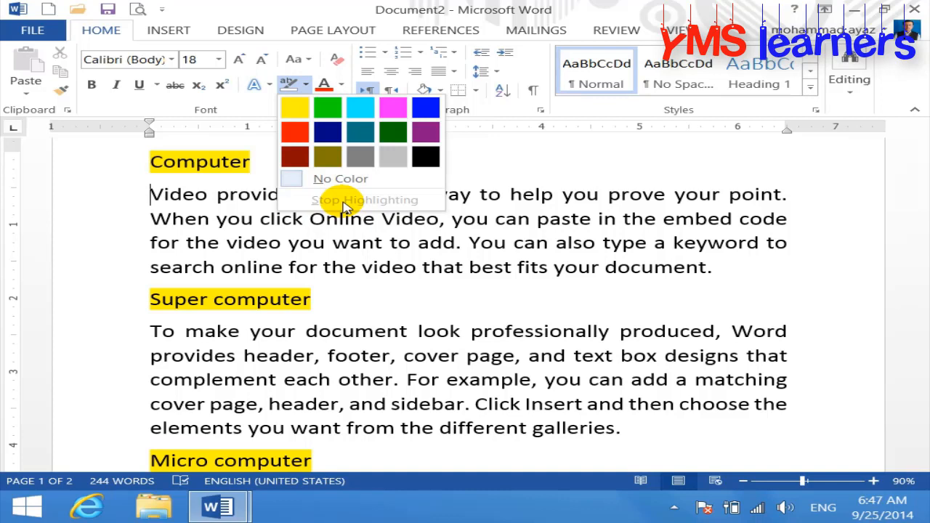
click(328, 116)
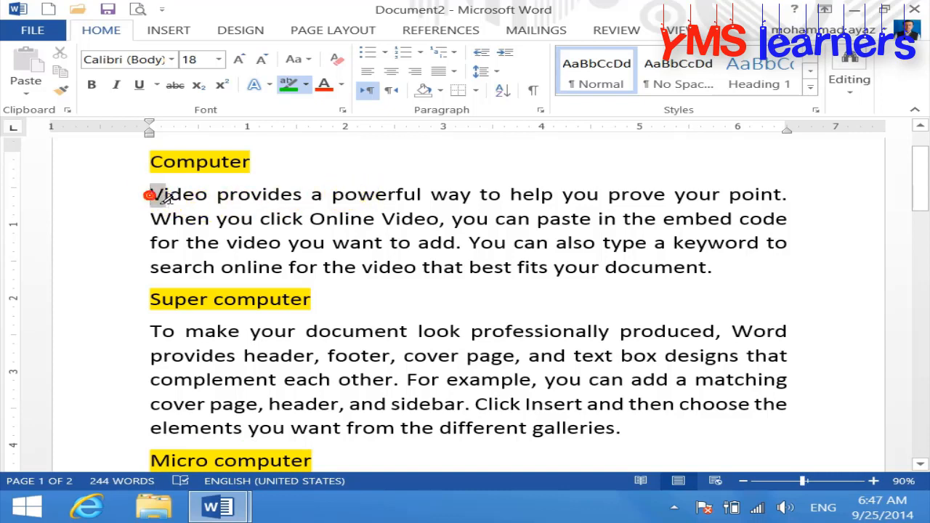
drag(150, 195, 394, 202)
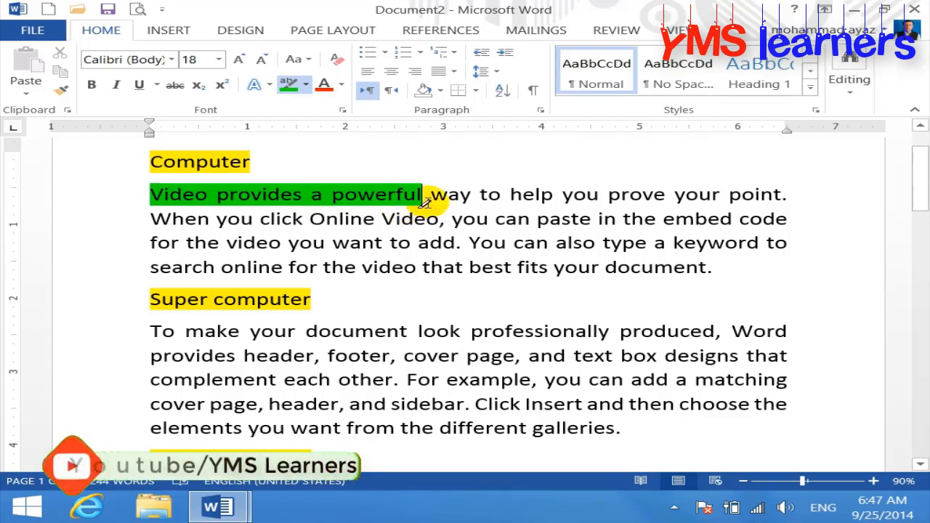
drag(511, 196, 695, 201)
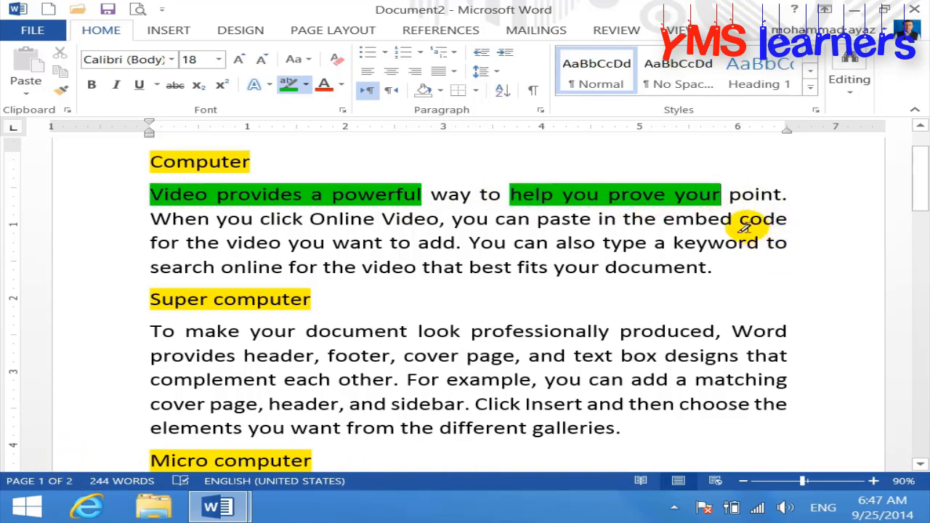
click(307, 86)
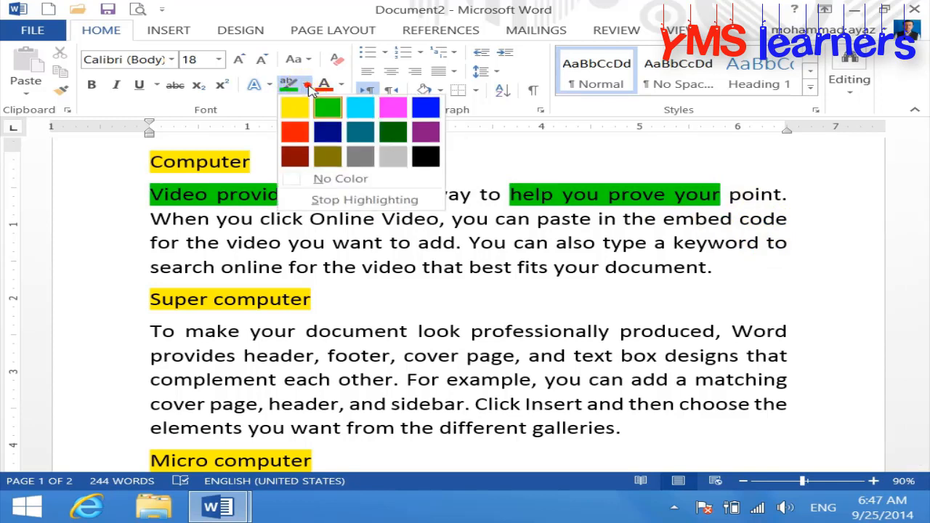
click(344, 202)
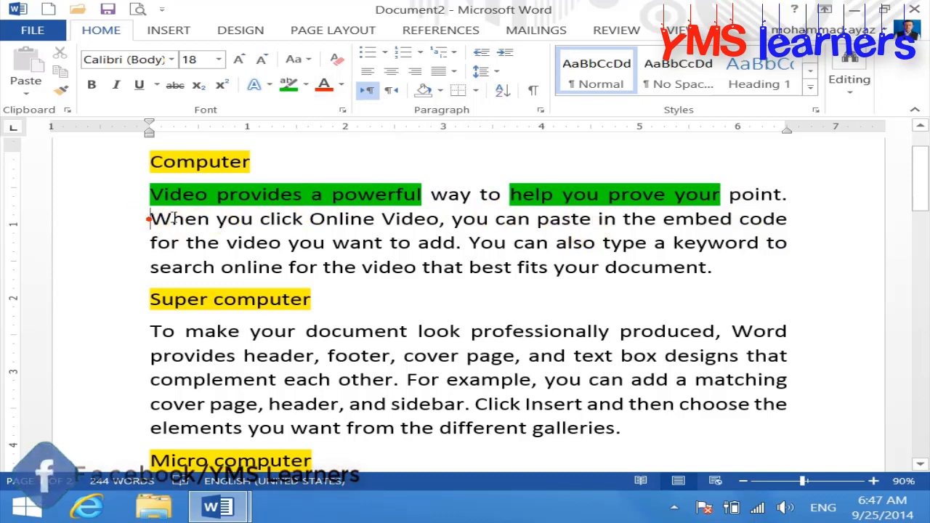
drag(151, 218, 439, 242)
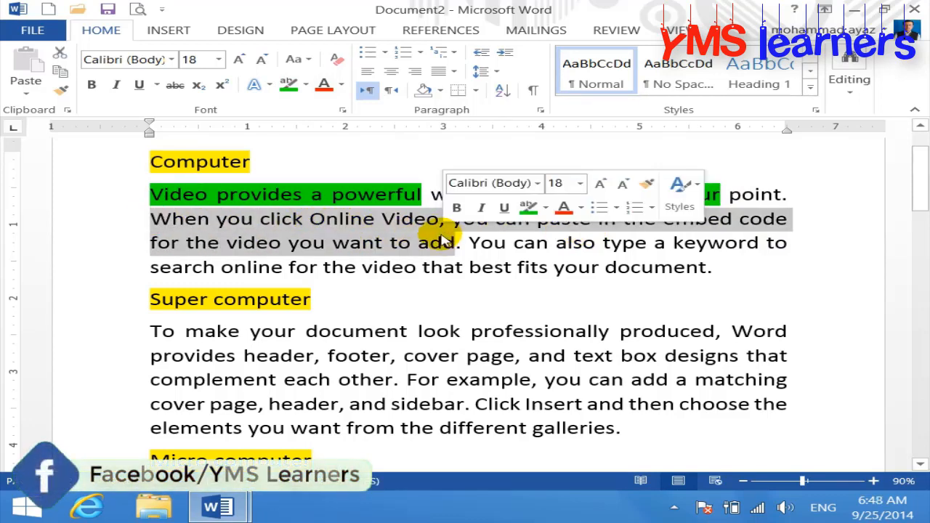
click(445, 269)
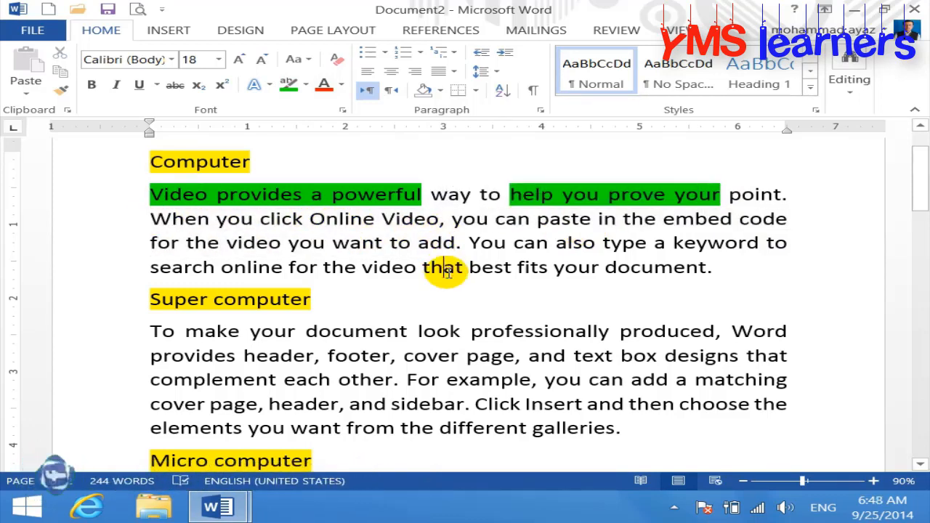
click(306, 88)
click(306, 89)
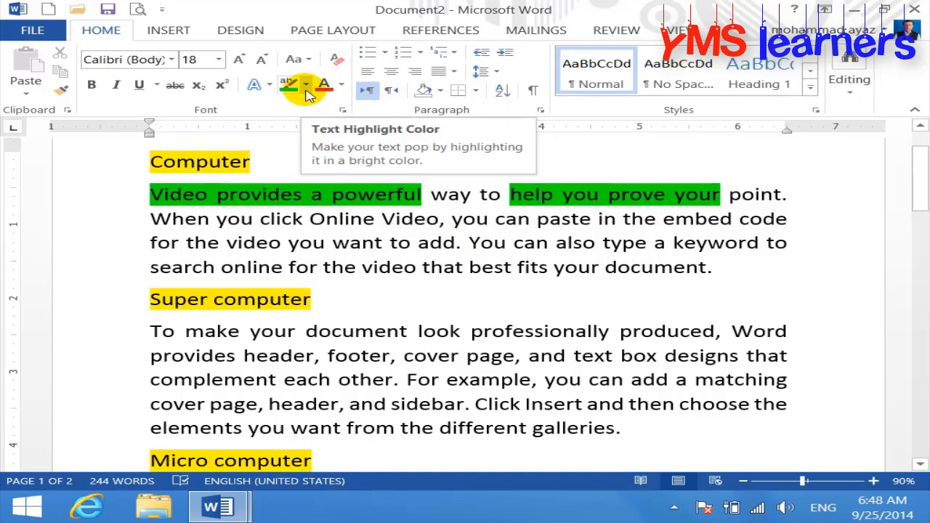
click(306, 89)
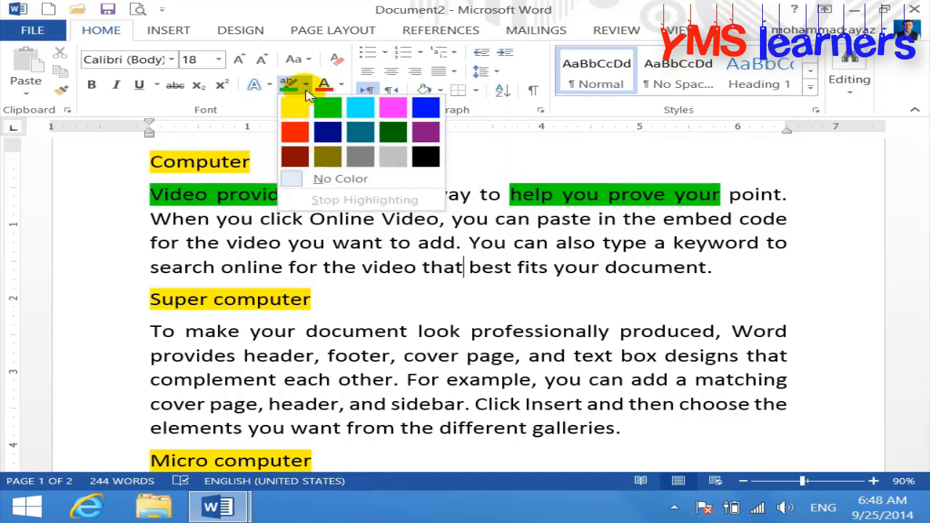
click(306, 89)
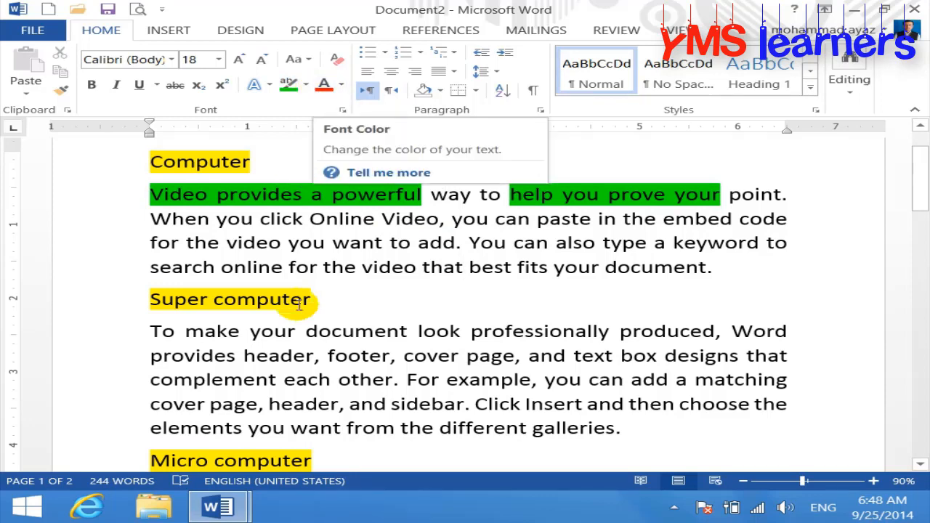
- Switch to Document1 and add a bold heading "Font Color:" below the text highlight color description
mouse_move(247, 502)
click(195, 427)
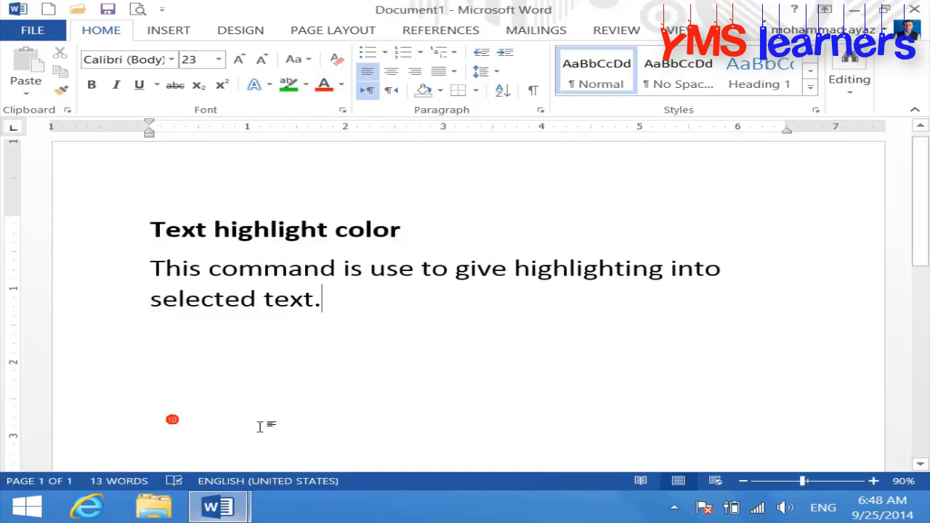
scroll(262, 427, down, 1)
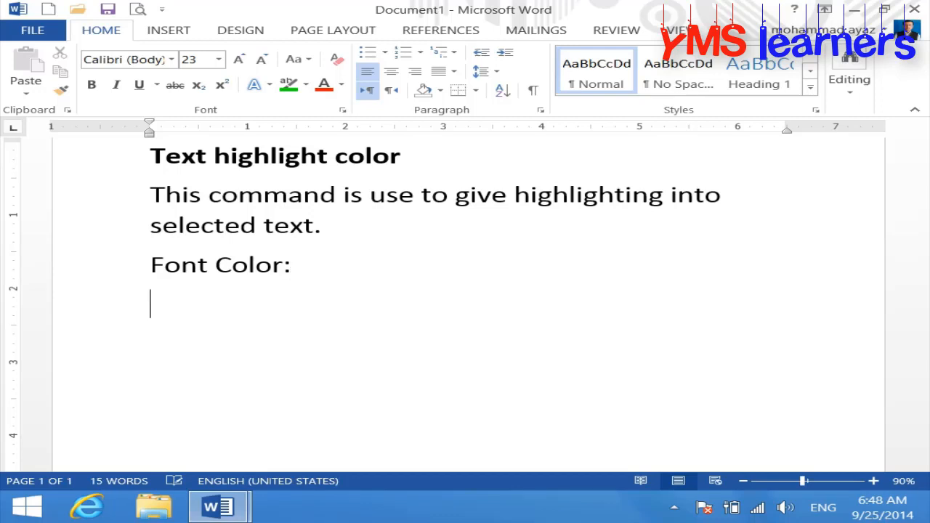
drag(311, 269, 72, 275)
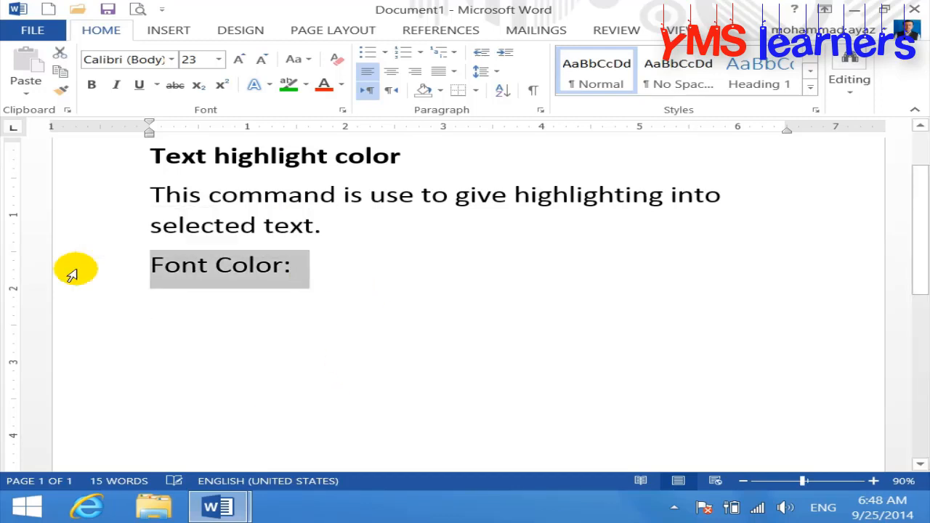
key(ctrl+b)
- Write "This command is use to give color into your selected text." below the "Font Color:" heading
click(166, 318)
text(t)
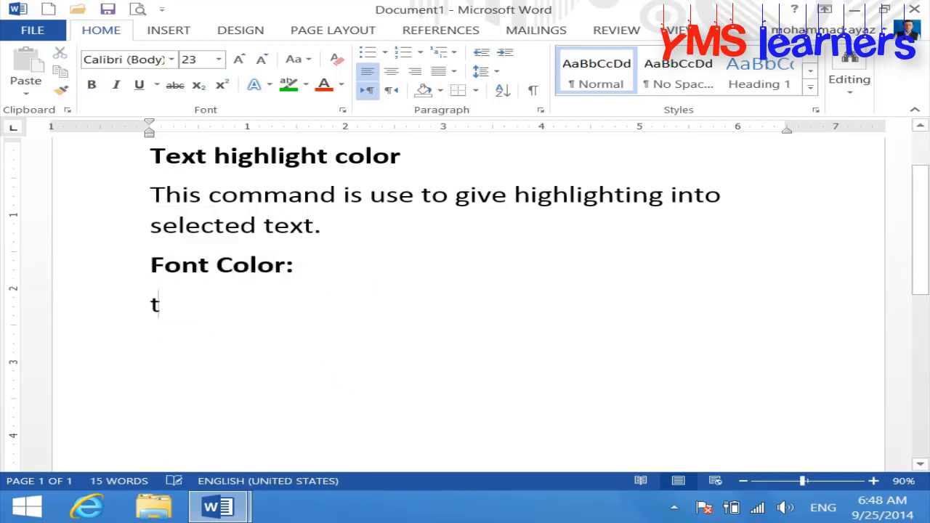
text(hic)
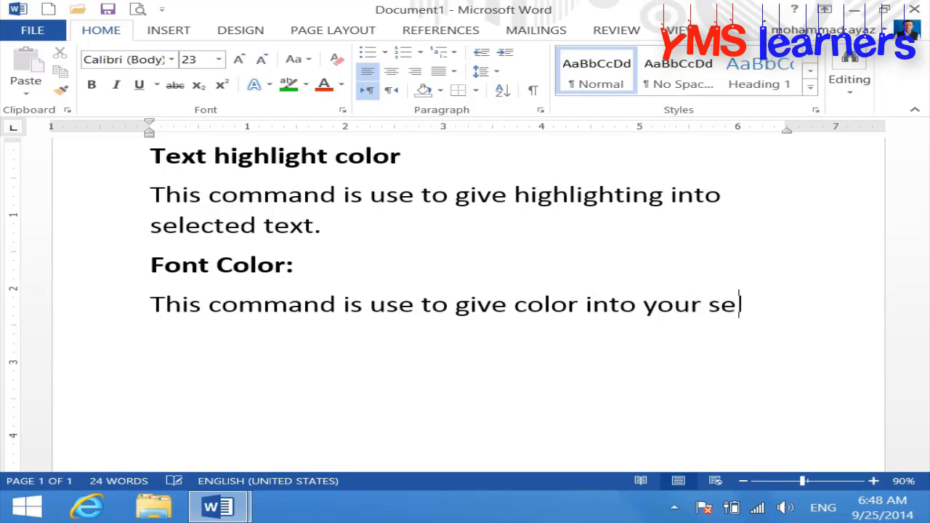
text(ed text.)
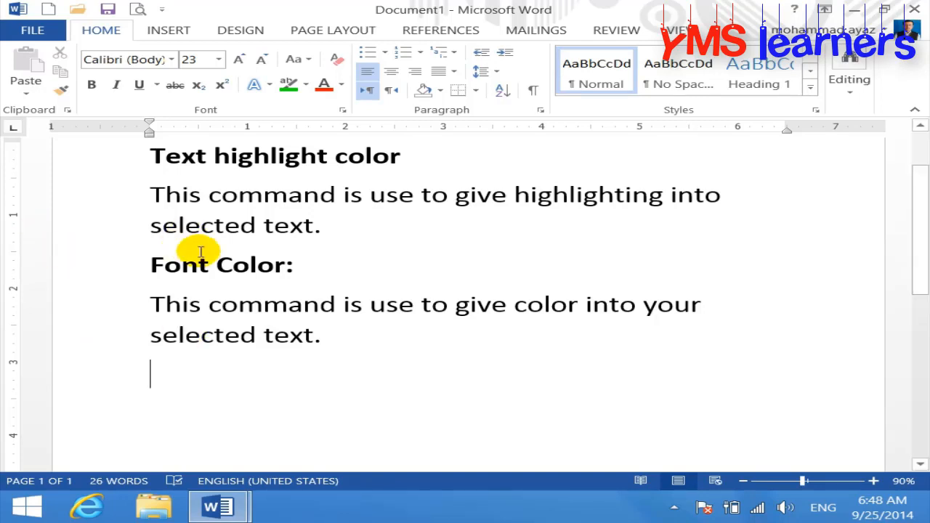
- Look over the Font Color palette and preview its standard colors on all the text in Document1 without applying any
click(341, 86)
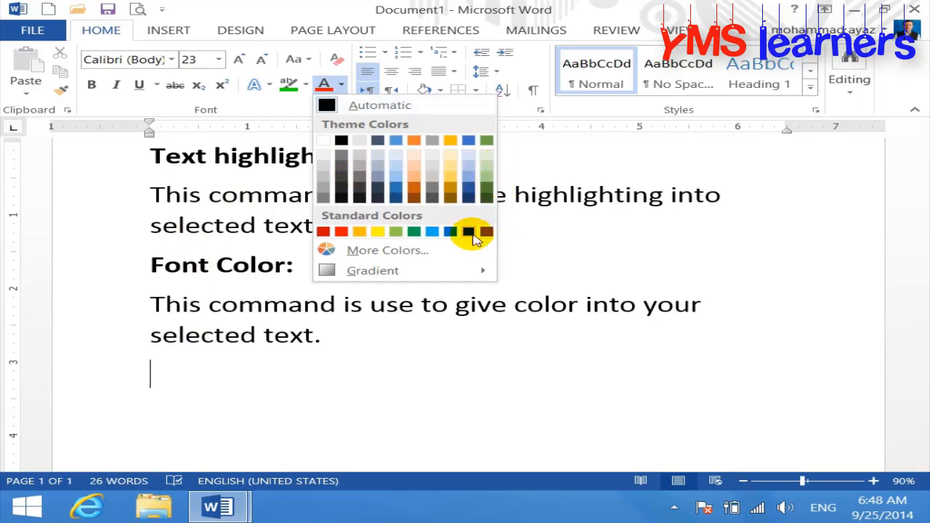
click(347, 314)
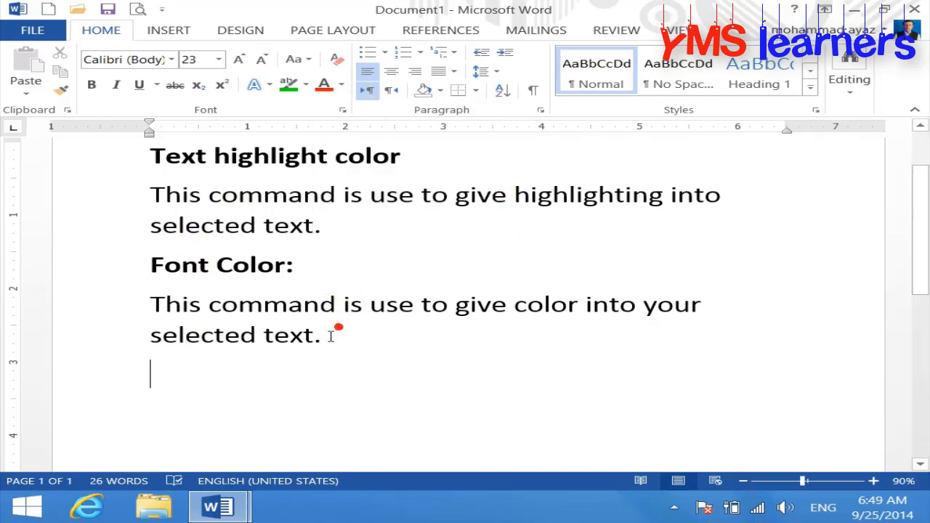
drag(338, 332, 93, 150)
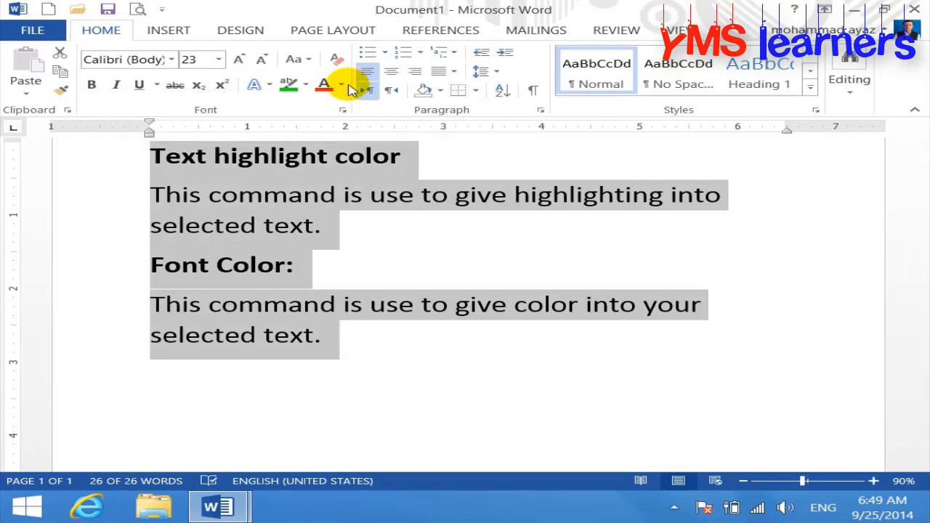
click(341, 84)
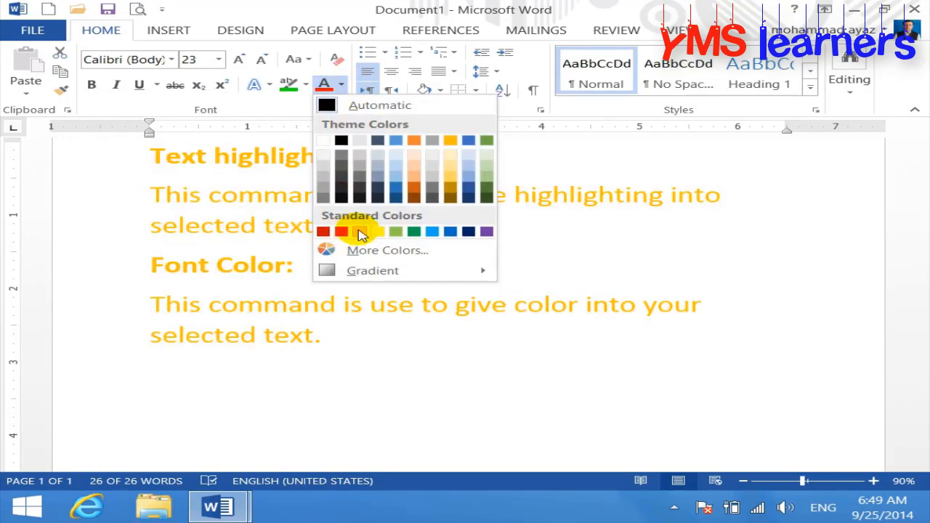
click(322, 418)
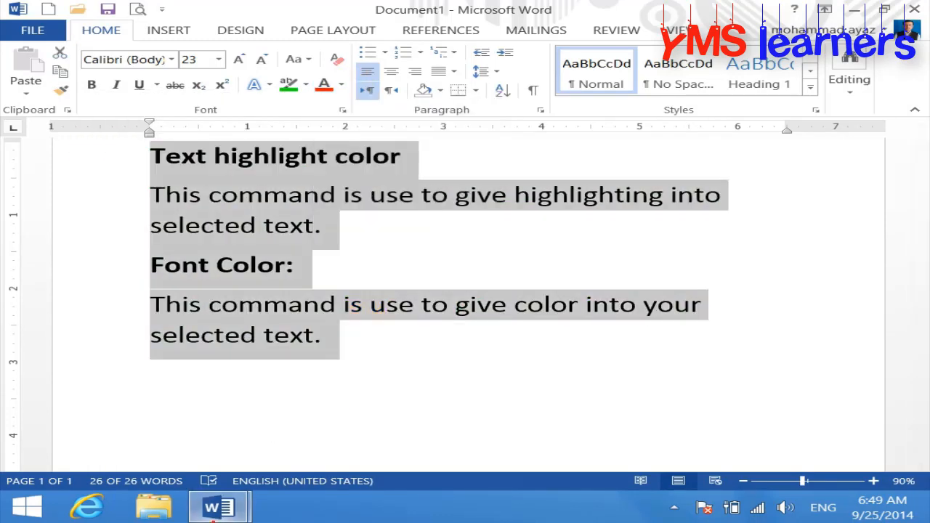
- Switch back to the sample text in Document2
click(218, 508)
click(352, 413)
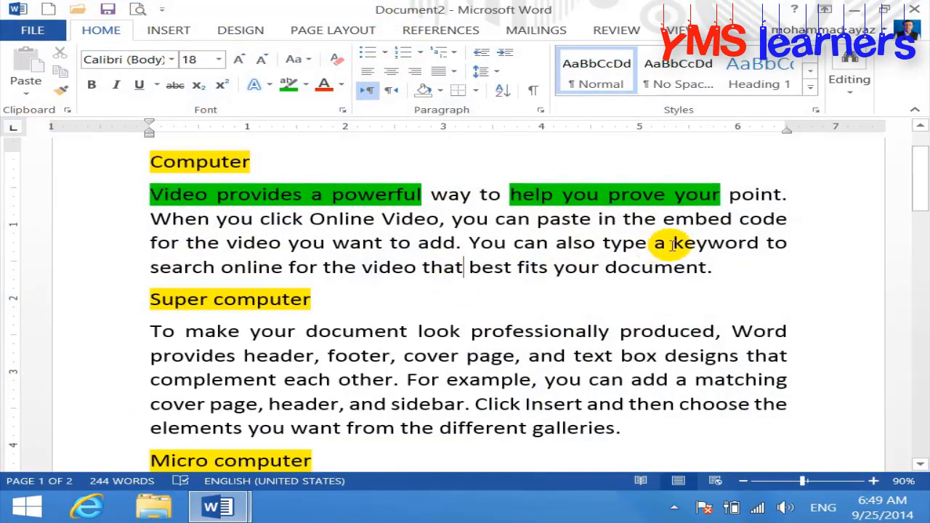
- Remove the highlighting from the first line below the "Computer" heading, then from the whole document using No Color
drag(789, 195, 56, 188)
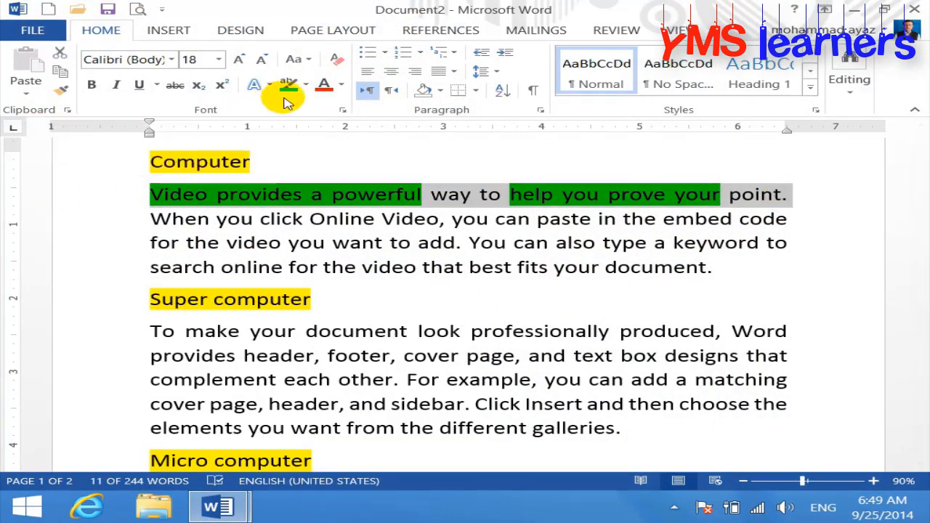
click(306, 85)
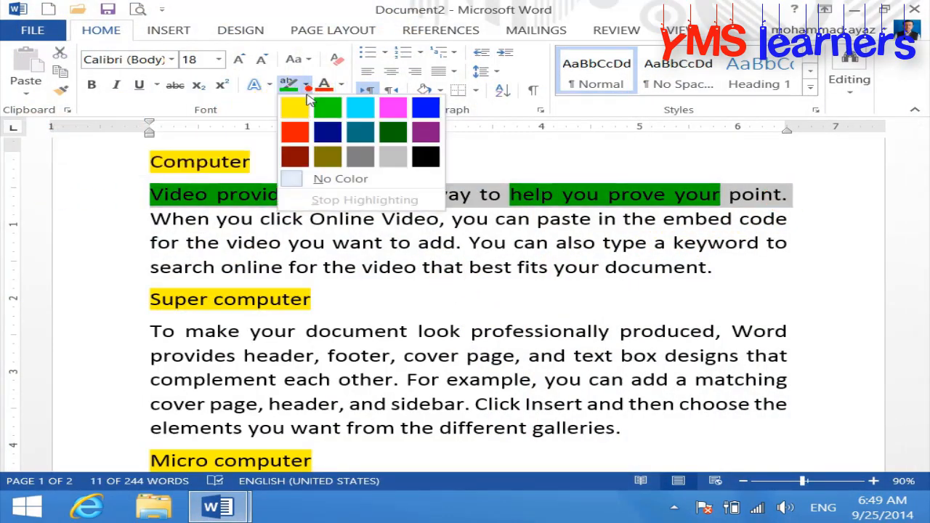
click(331, 181)
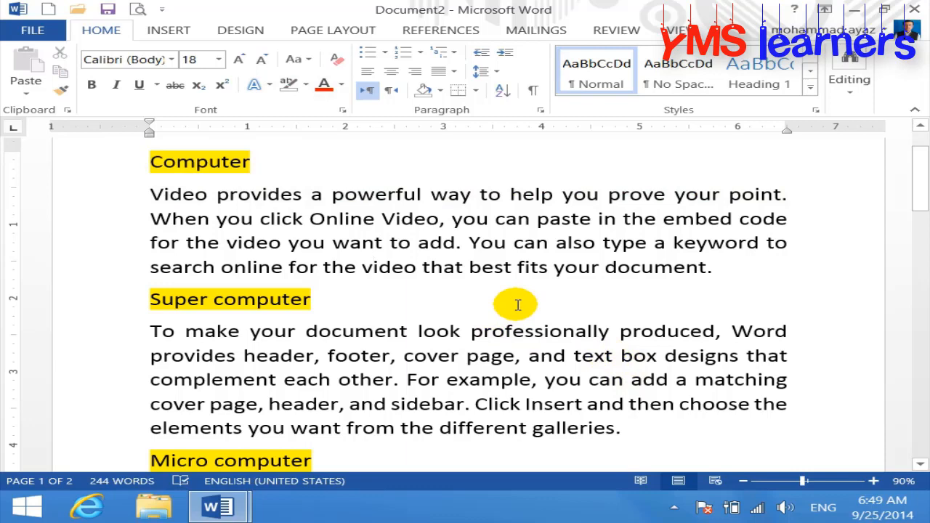
key(ctrl+a)
click(306, 85)
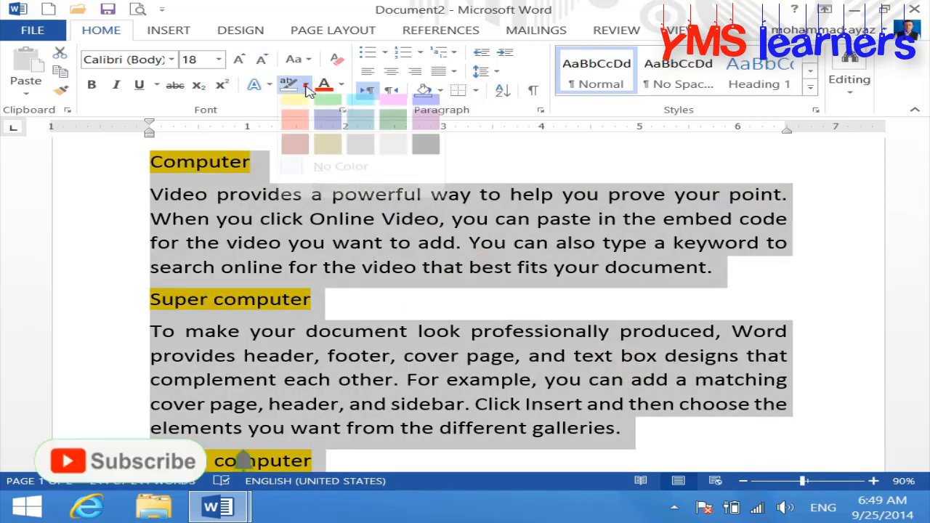
click(330, 179)
click(384, 328)
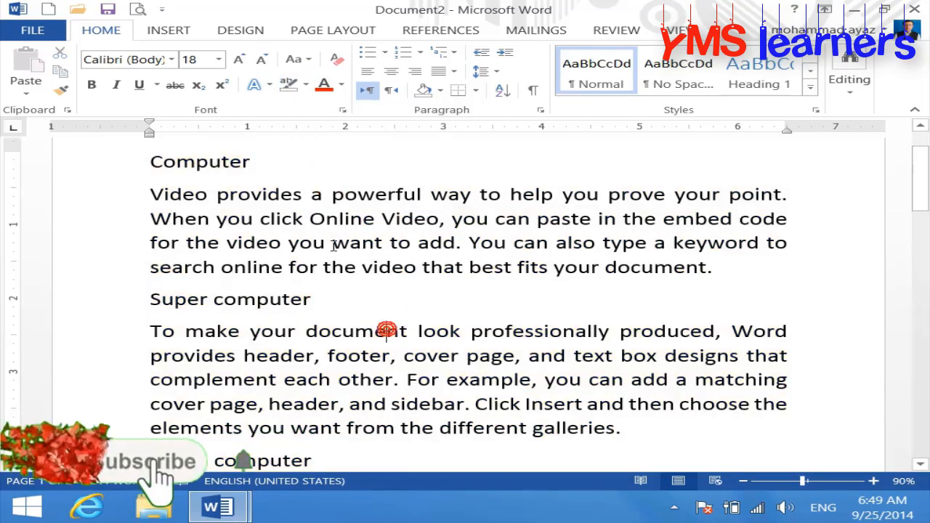
- Change the font color of the paragraph under the "Computer" heading to red
scroll(333, 246, up, 2)
drag(727, 345, 120, 281)
click(324, 85)
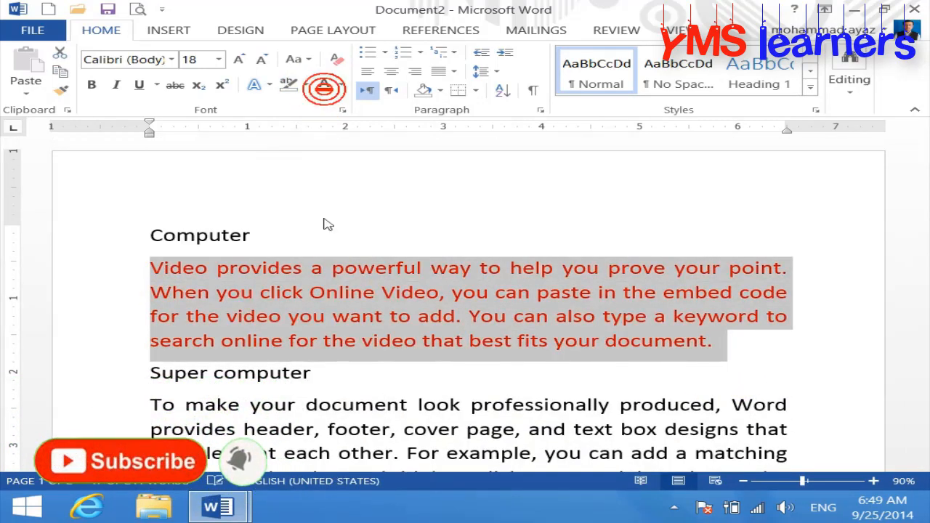
click(356, 316)
- Look over the Font Color options for the paragraph under "Super computer" without applying any
scroll(360, 312, down, 3)
drag(630, 328, 115, 227)
click(343, 85)
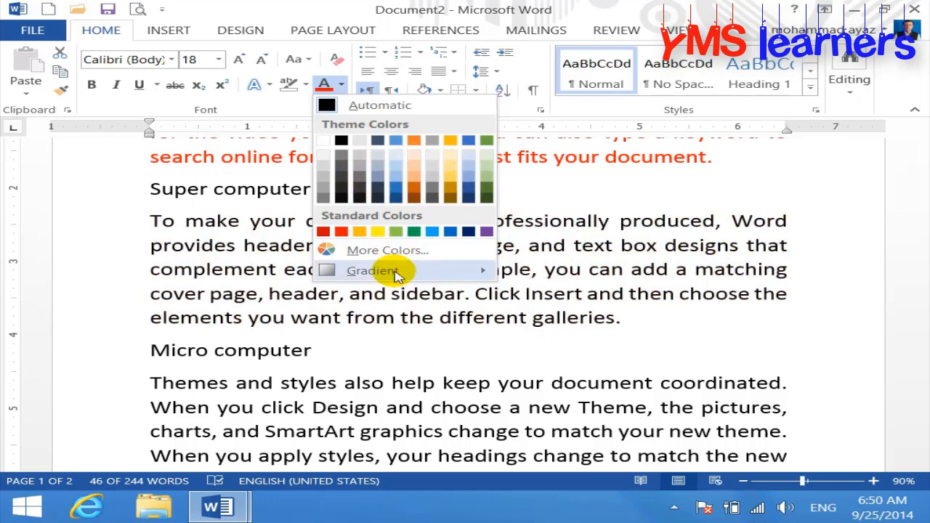
click(408, 372)
- Highlight the paragraph under the "Computer" heading in green
scroll(411, 342, up, 3)
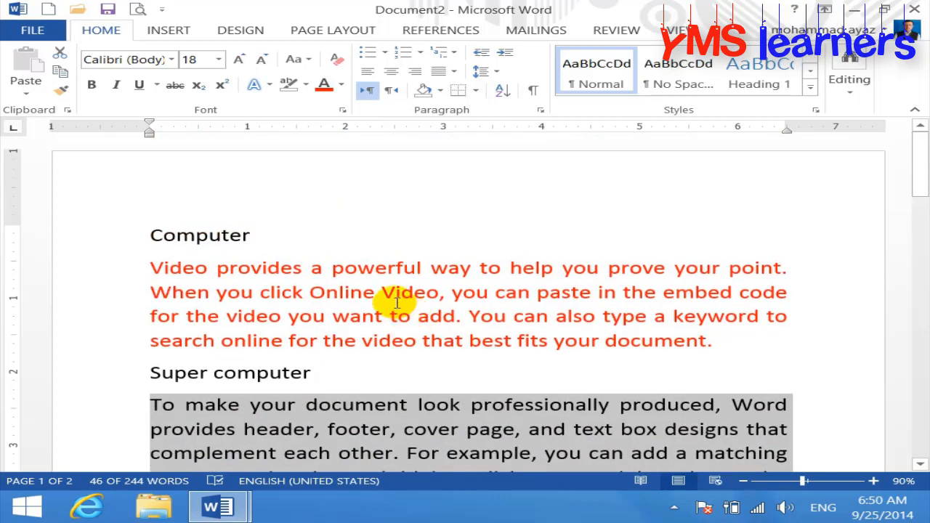
drag(719, 340, 155, 264)
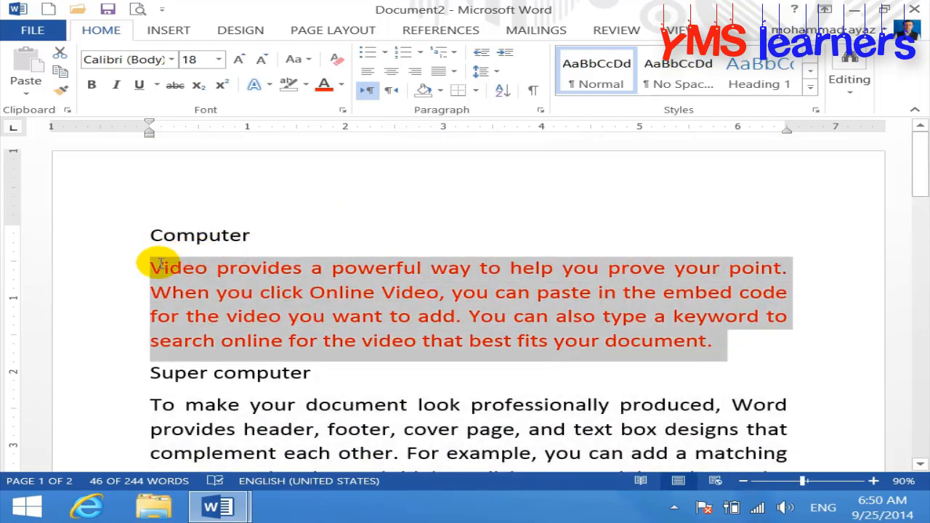
click(307, 86)
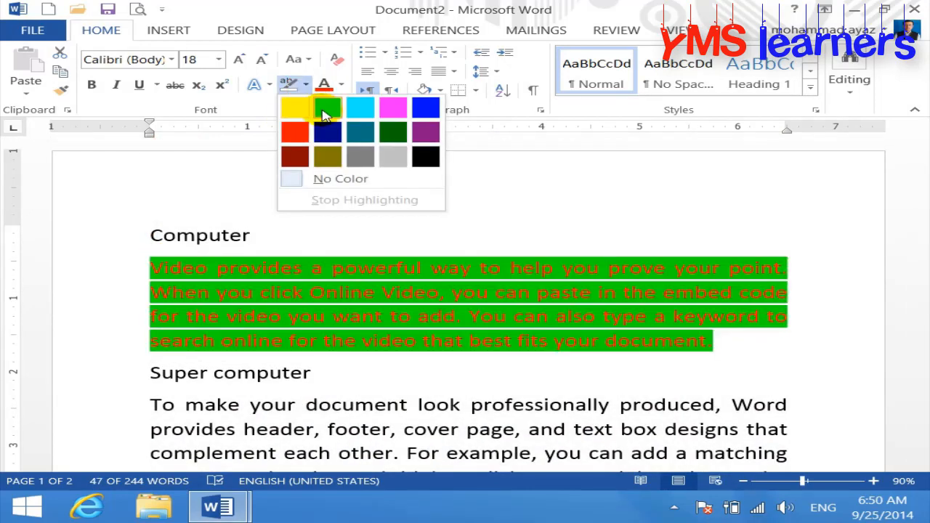
click(323, 114)
click(376, 316)
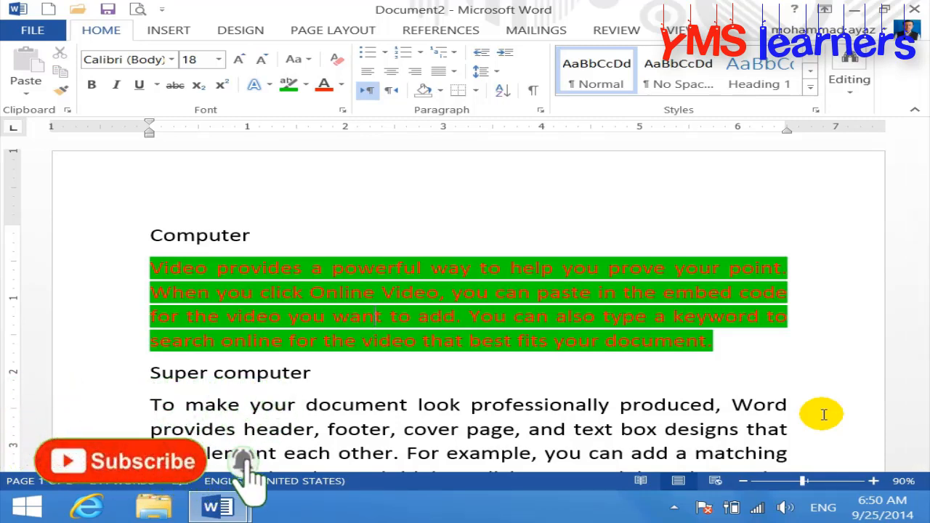
- Preview font colors on the green-highlighted paragraph under "Computer" and apply the standard red
drag(729, 340, 108, 272)
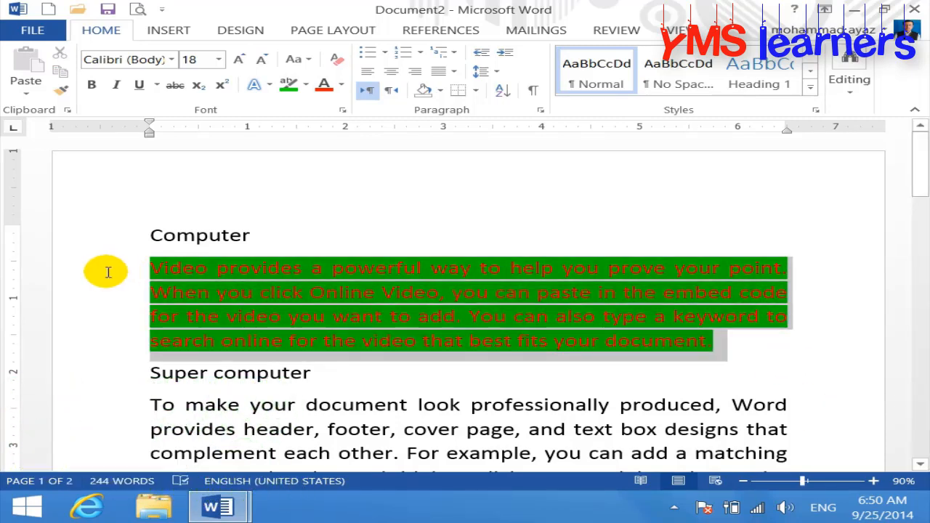
click(341, 85)
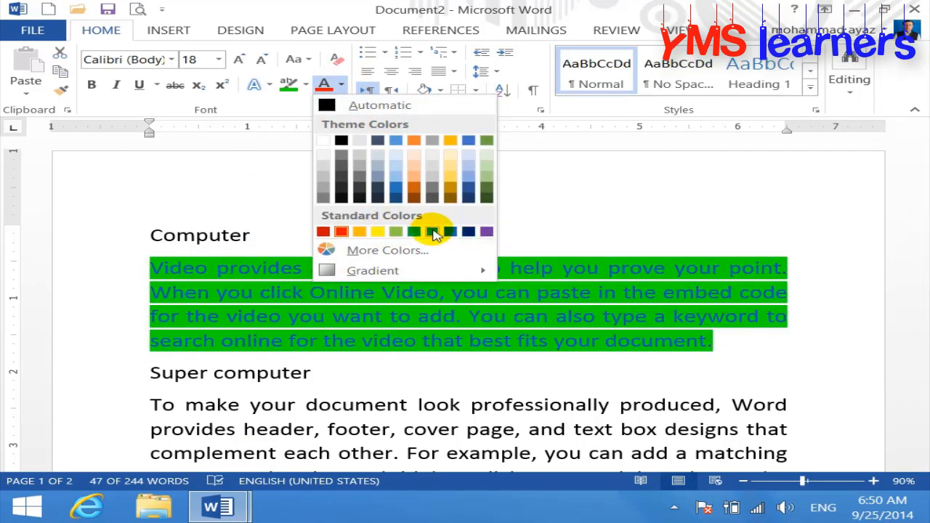
click(341, 232)
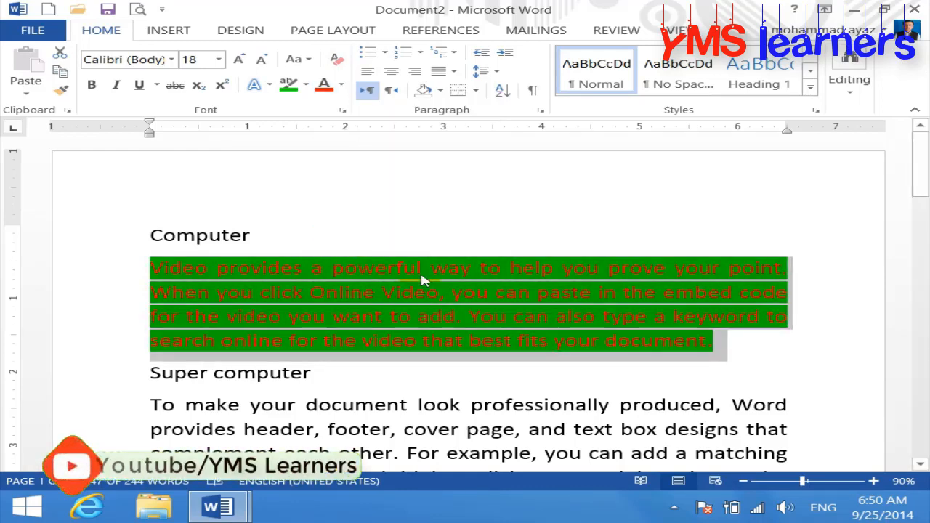
- Undo the green highlight and red font color on the paragraph under "Computer"
key(ctrl+z)
key(ctrl+z)
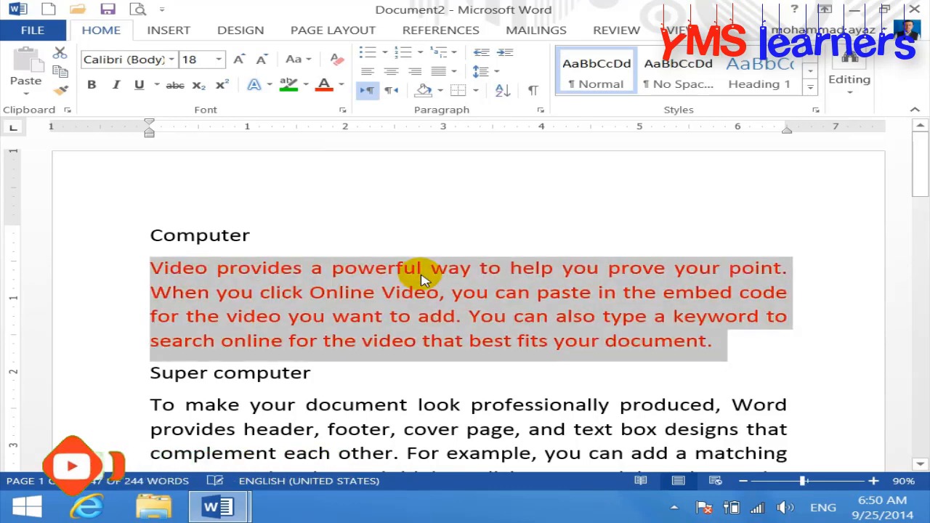
click(422, 291)
- Give the "Computer" heading a green highlight and a red font color
drag(279, 235, 104, 223)
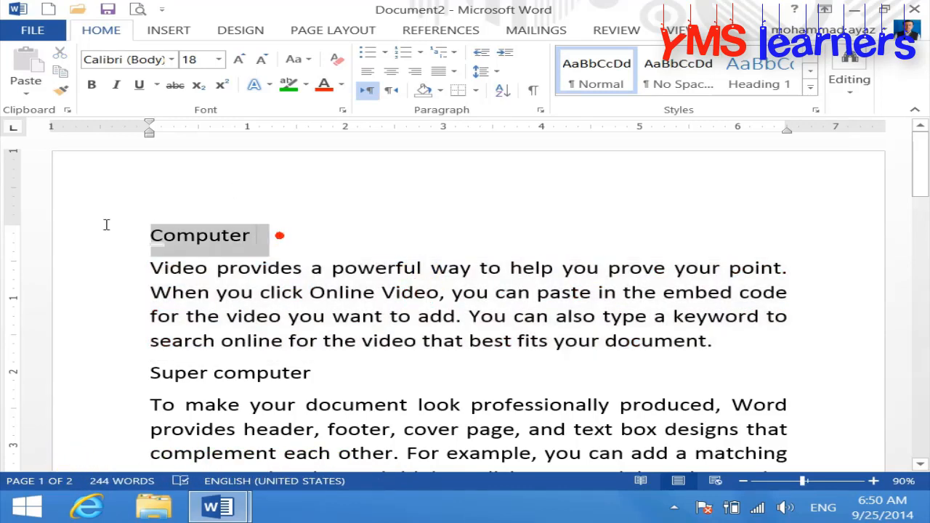
click(288, 85)
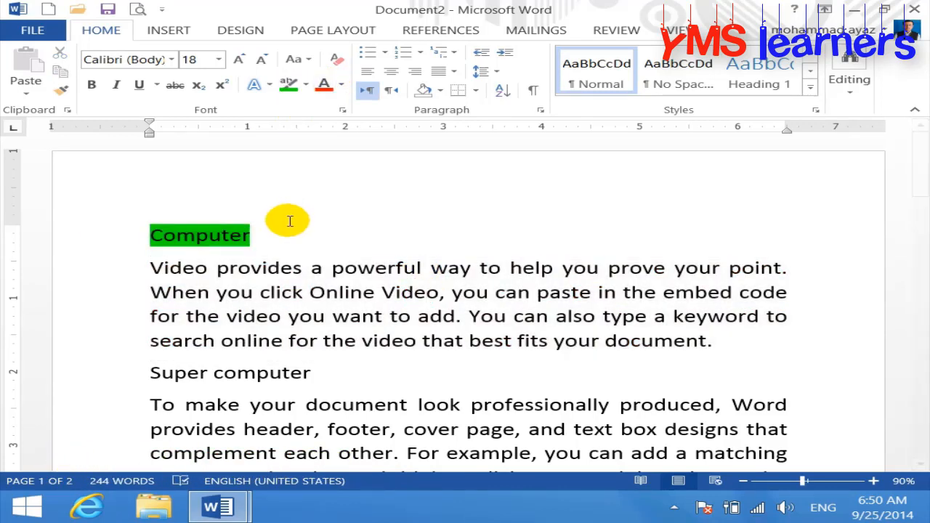
click(271, 237)
drag(271, 237, 139, 233)
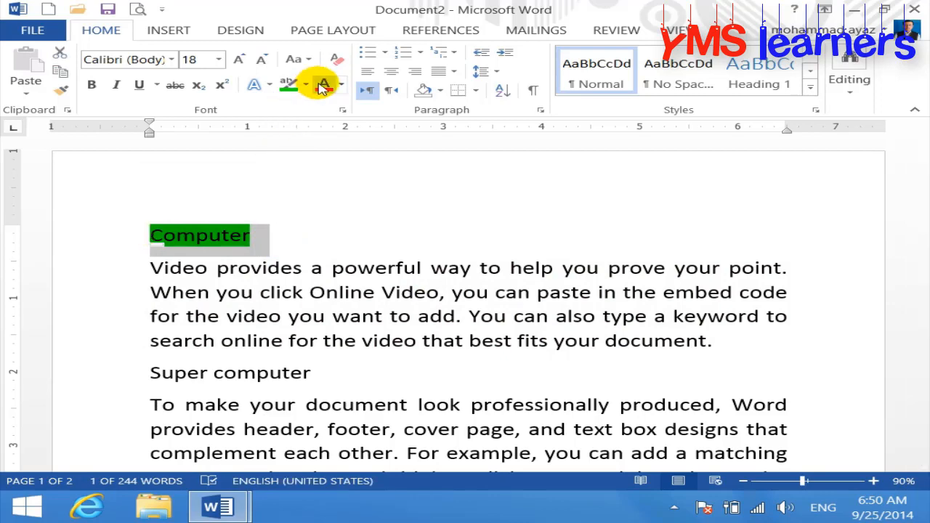
click(303, 255)
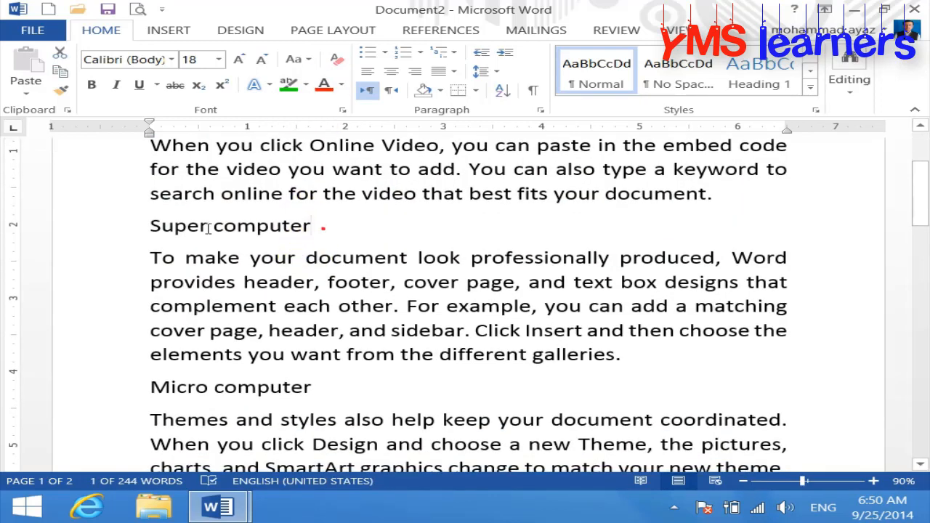
- Give the "Super computer" heading a green highlight and a red font color
drag(322, 225, 149, 227)
click(289, 85)
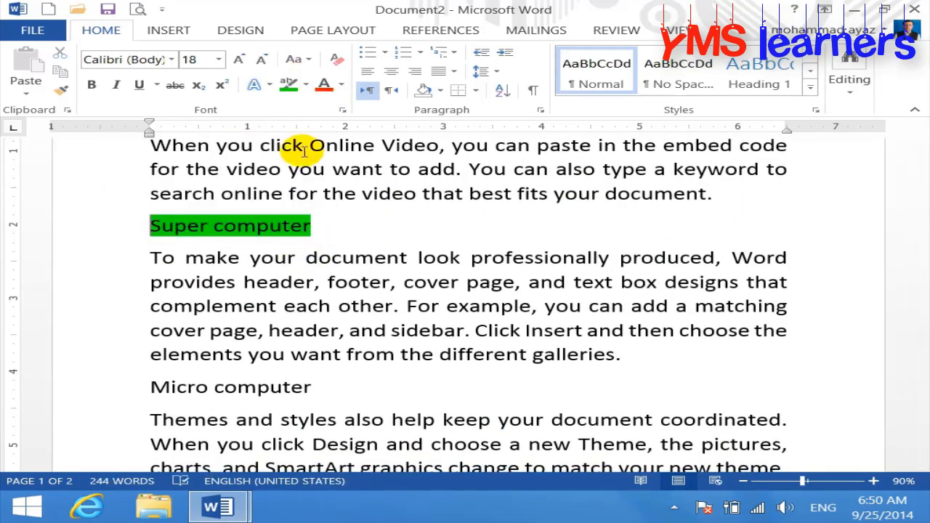
triple_click(332, 229)
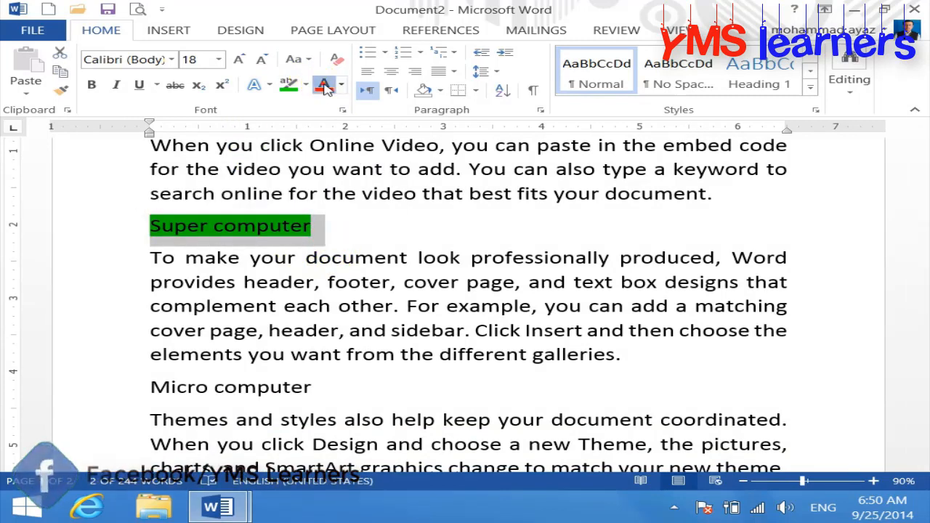
click(325, 85)
- Give the "Micro computer" heading a green highlight and a red font color
click(131, 390)
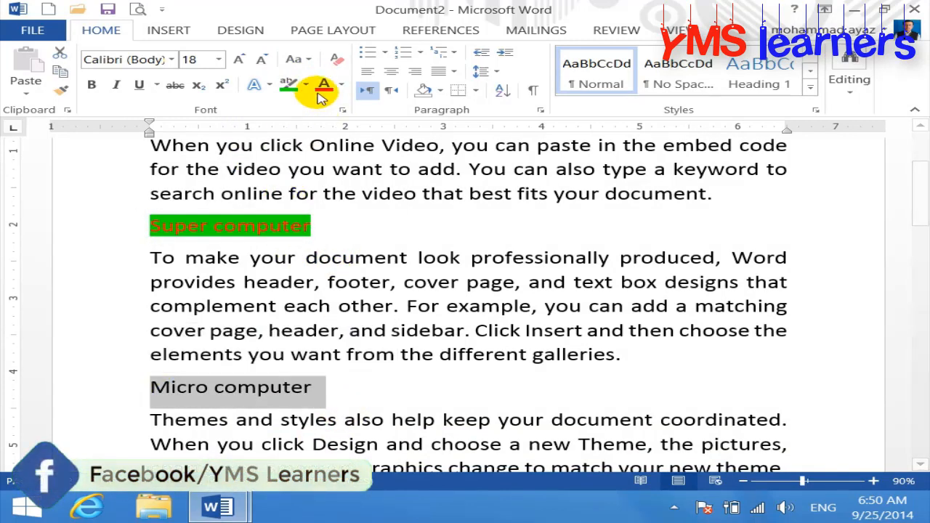
click(288, 85)
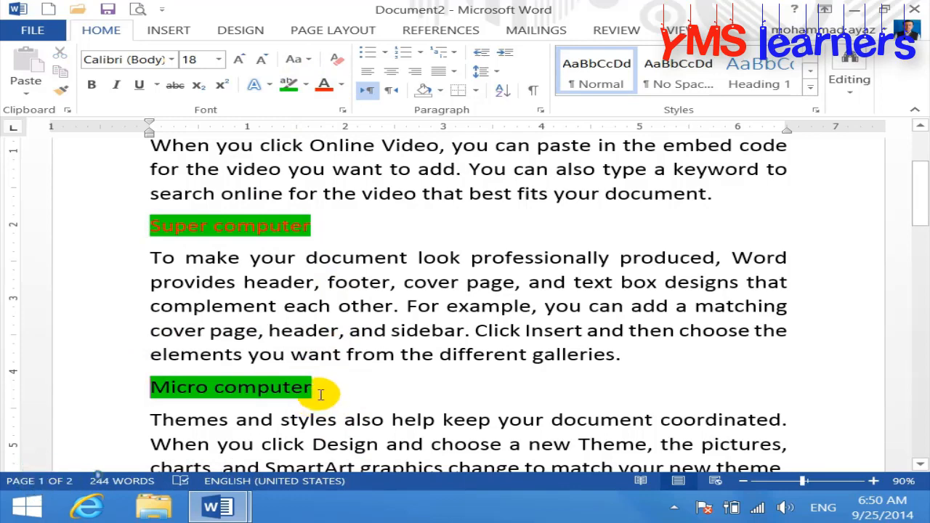
triple_click(311, 392)
click(324, 85)
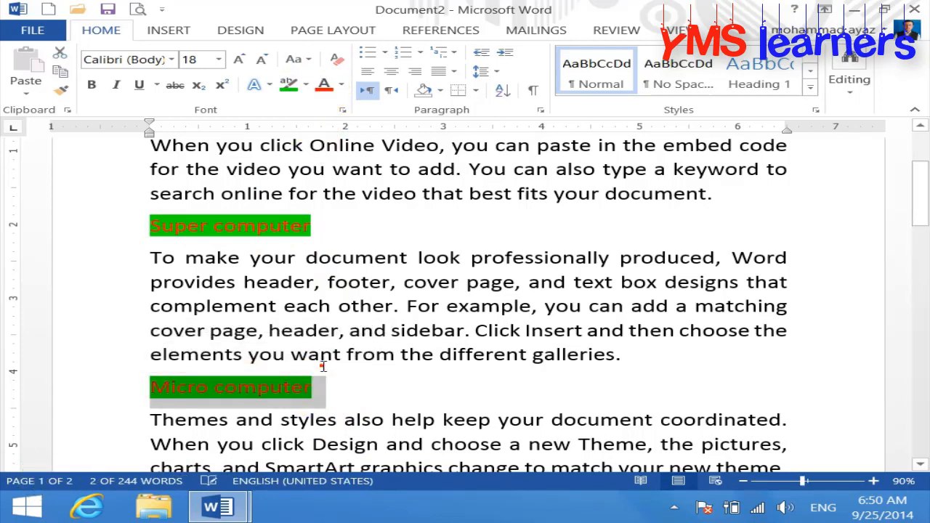
click(316, 366)
- Check the colored and highlighted headings in the print preview, then return to the document
scroll(316, 366, up, 4)
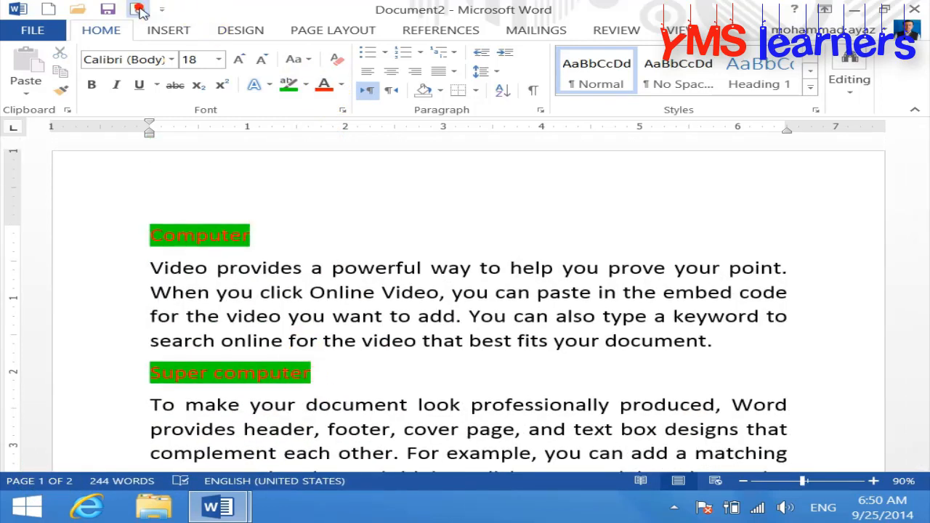
click(138, 9)
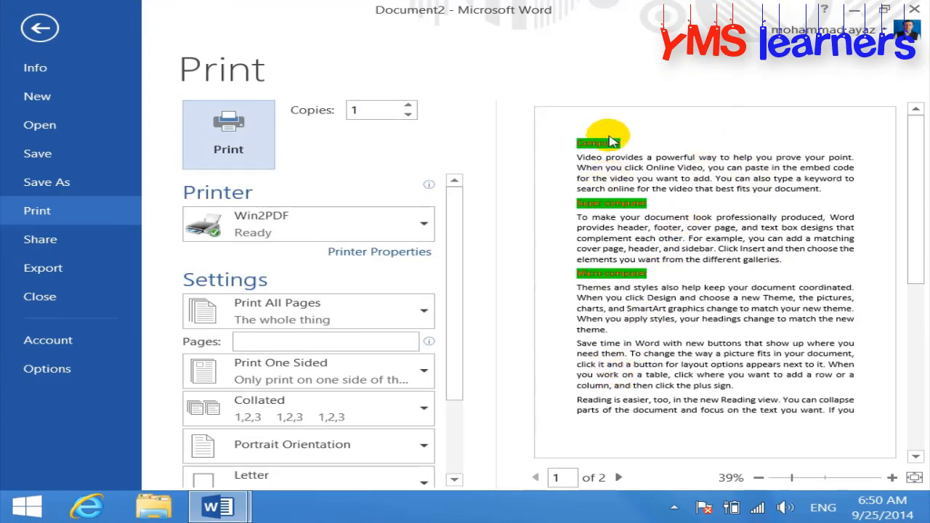
click(42, 28)
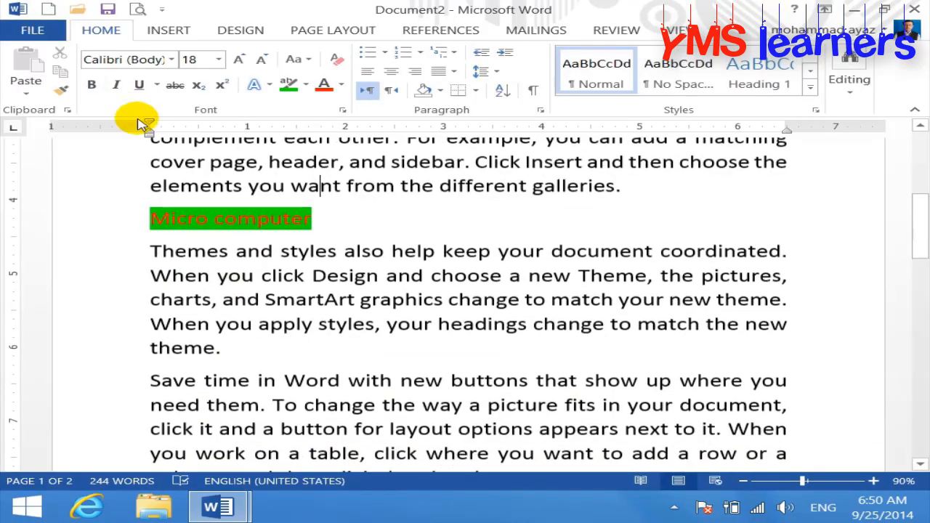
- Preview theme font colors on the "Computer" heading without applying any
scroll(291, 235, up, 5)
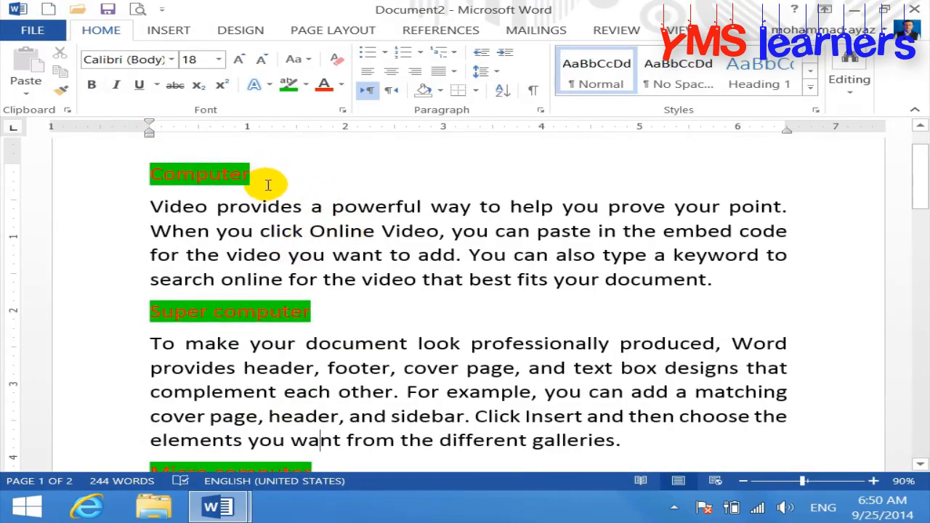
double_click(268, 185)
click(342, 86)
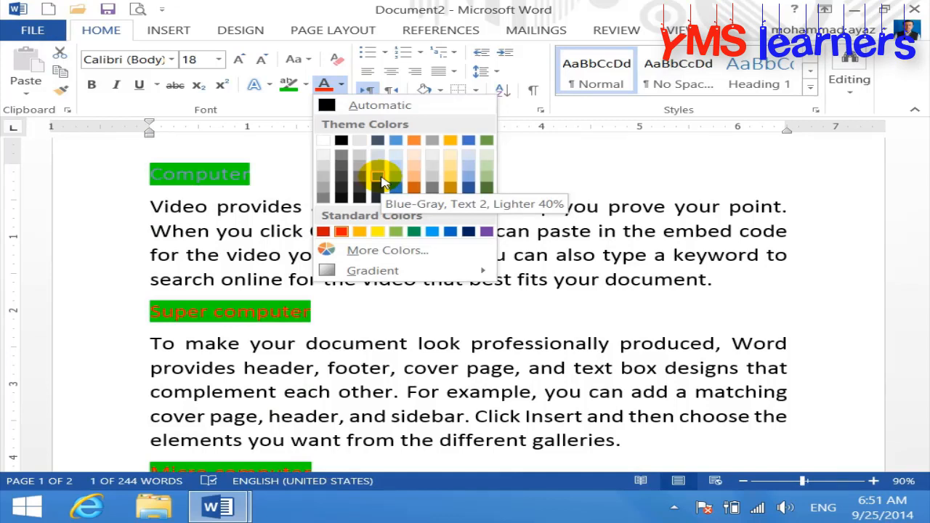
click(211, 225)
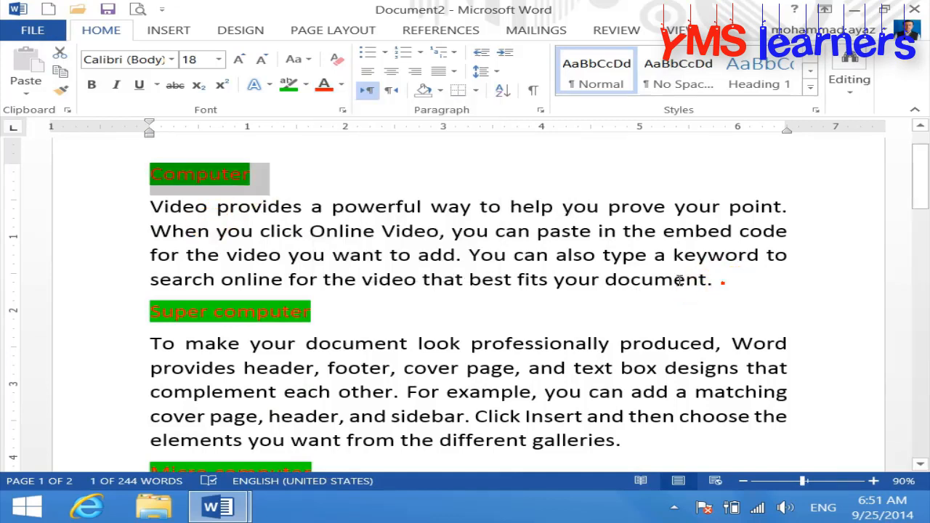
- Apply the standard red font color to the paragraph under the "Computer" heading
drag(716, 281, 148, 205)
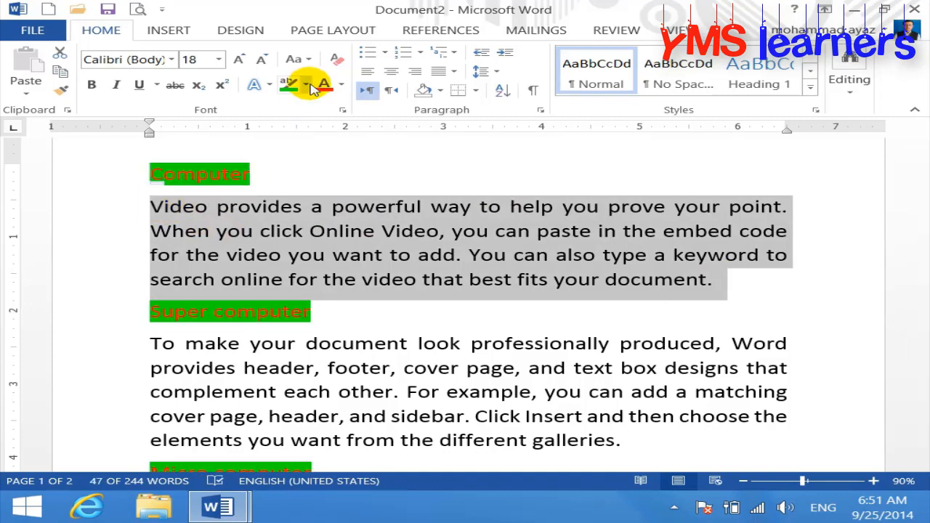
click(341, 84)
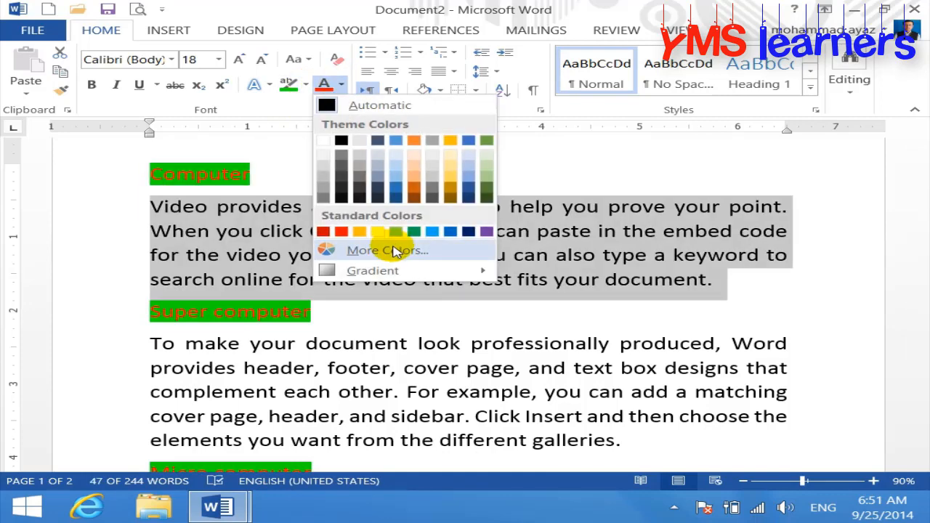
click(342, 232)
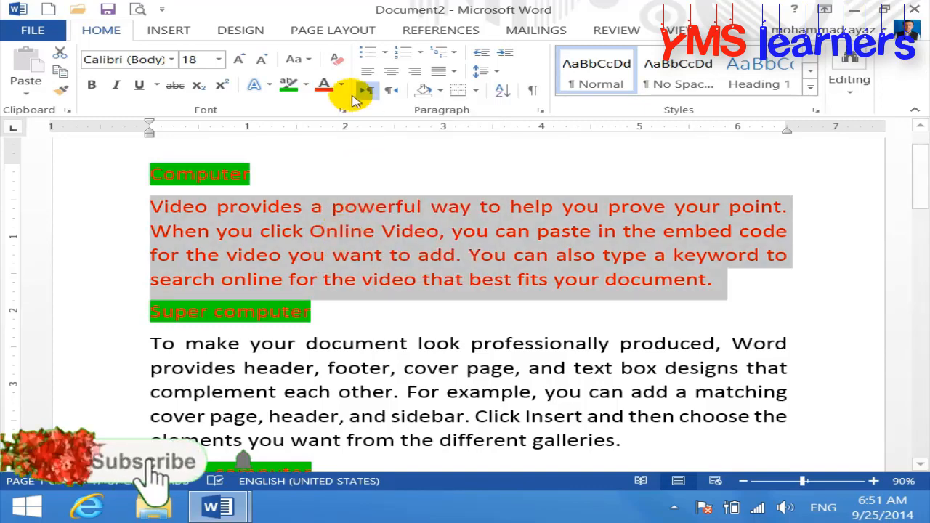
- Apply a bright blue font color from the standard More Colors palette to the selected paragraph under the "Computer" heading
click(342, 85)
click(336, 250)
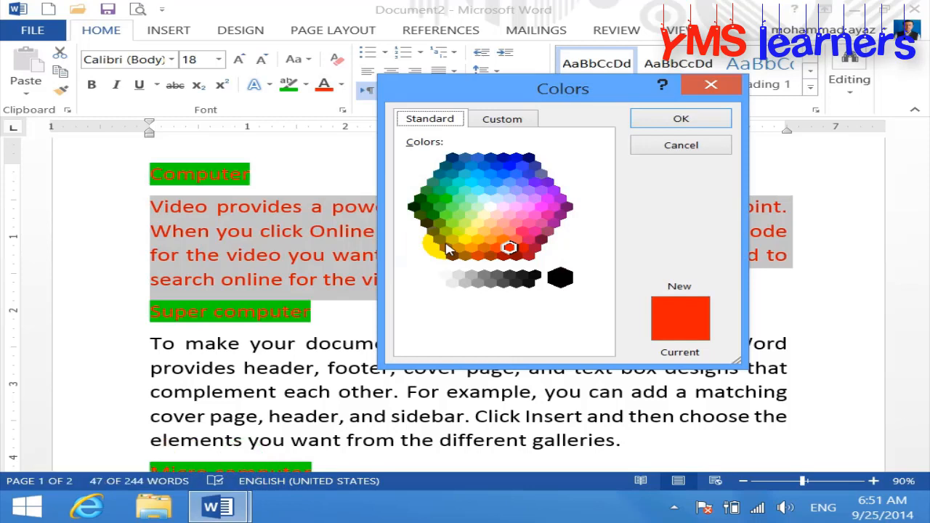
click(511, 168)
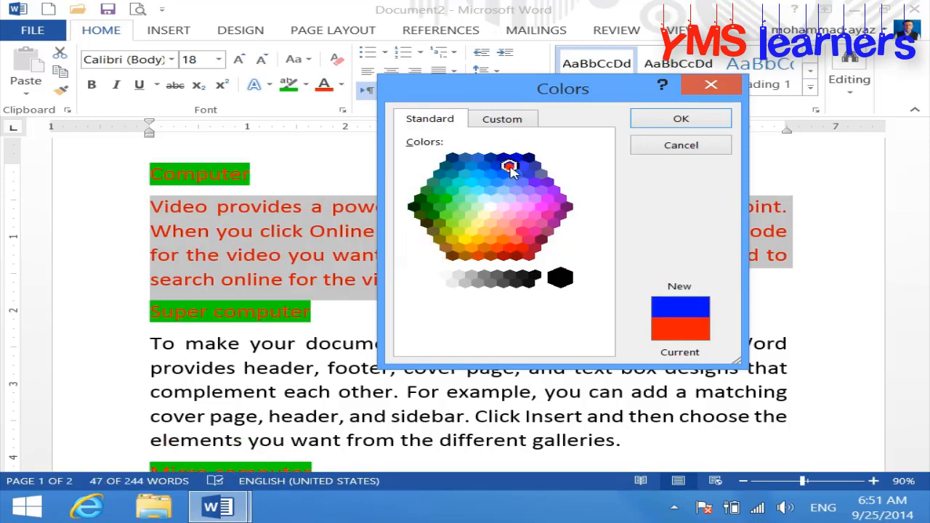
click(672, 119)
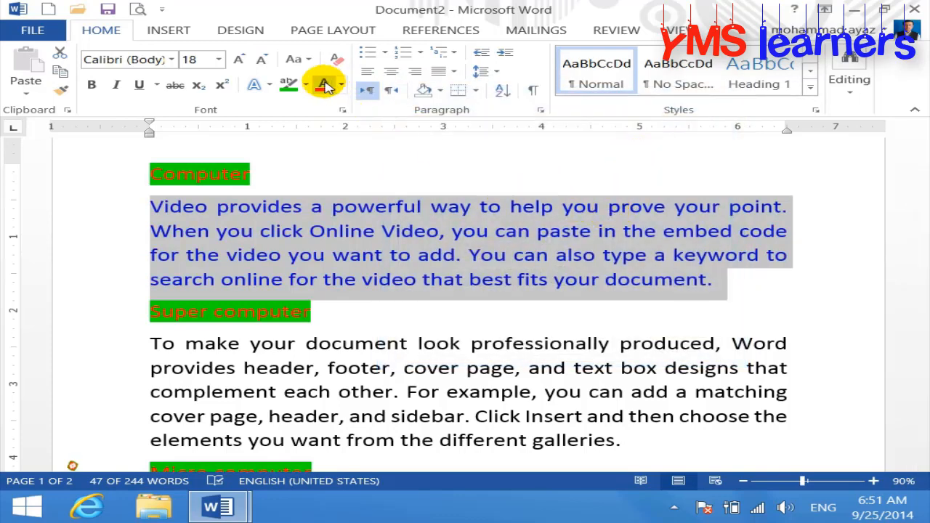
- Try several swatches in the standard More Colors palette and apply the pink one to the selected paragraph
click(341, 85)
click(371, 288)
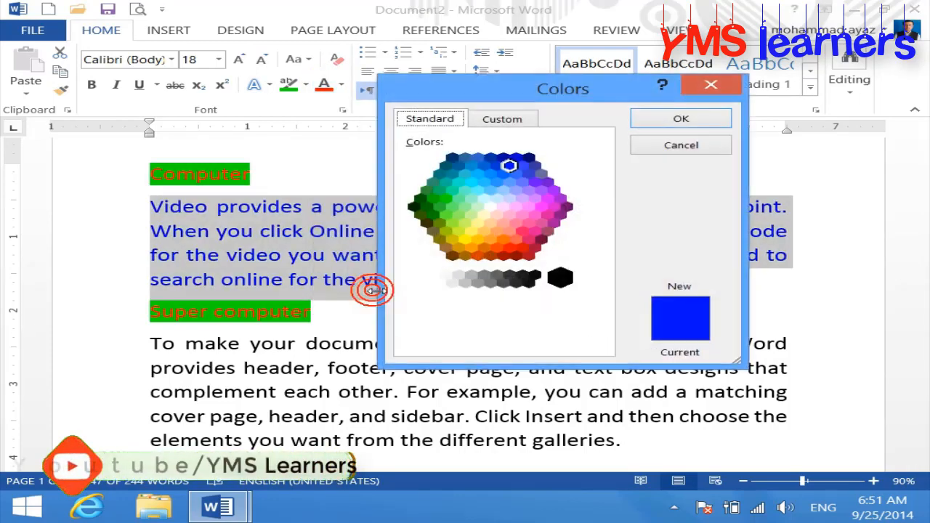
click(482, 180)
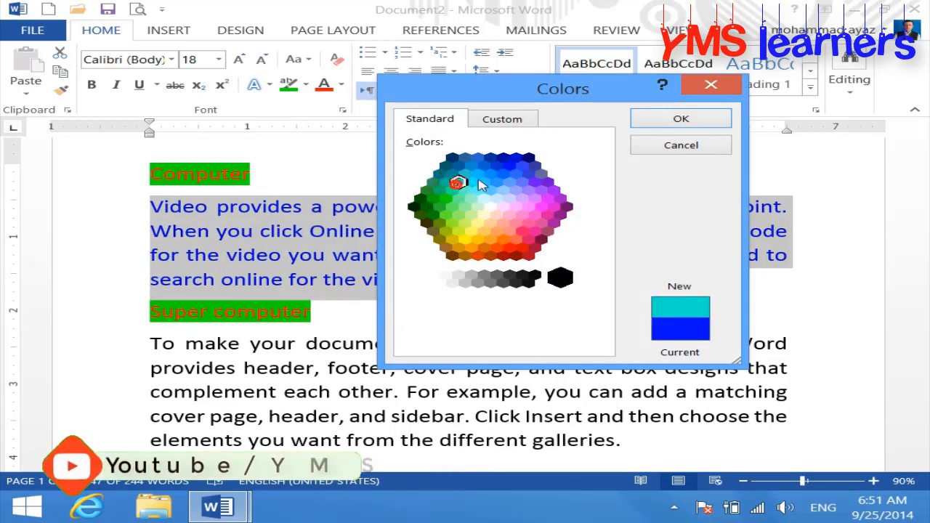
click(516, 185)
click(491, 240)
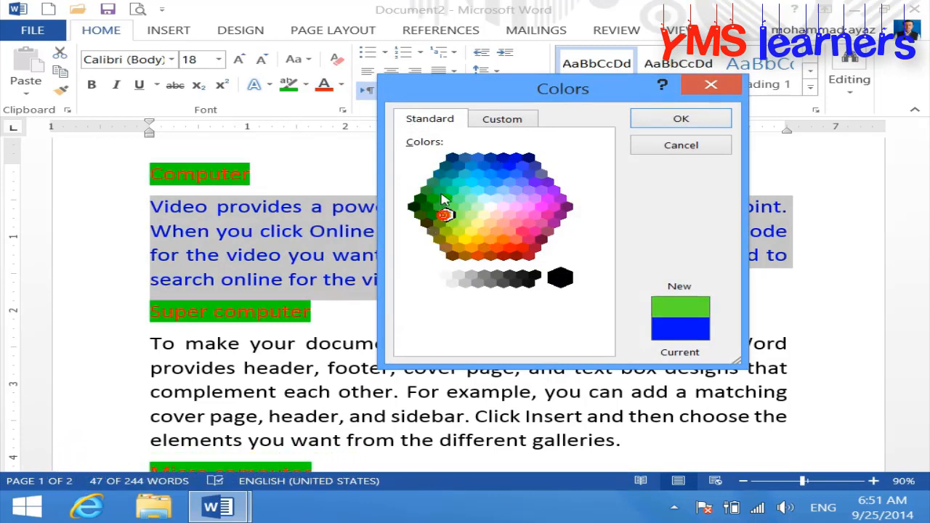
click(480, 177)
click(536, 198)
click(522, 233)
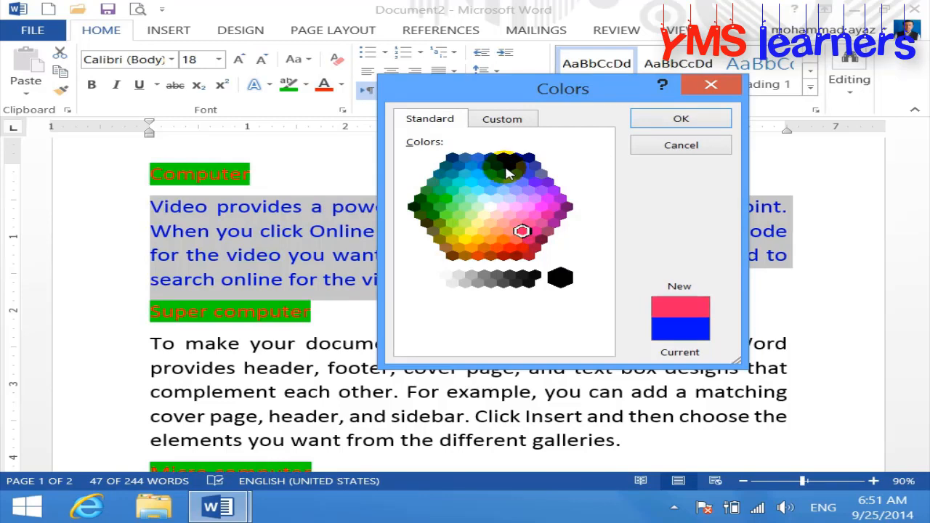
click(510, 168)
click(521, 232)
click(655, 123)
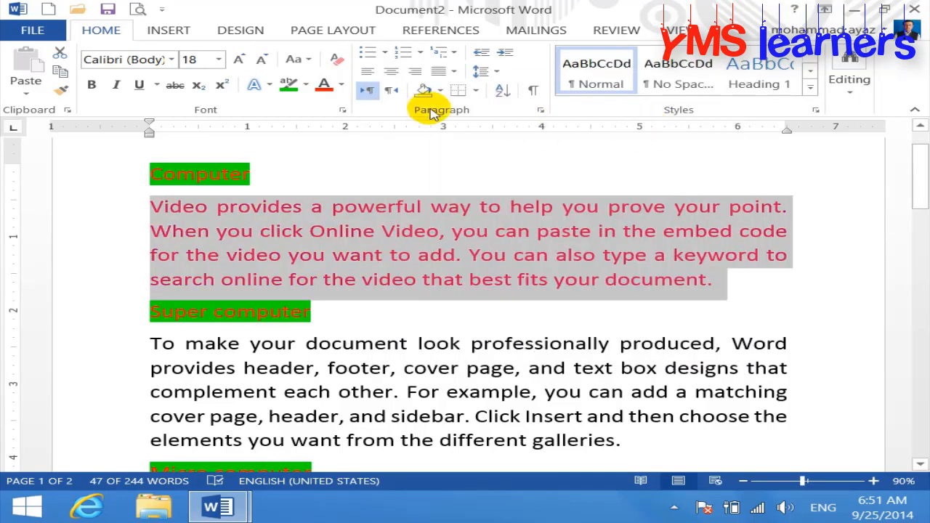
- View the custom color settings for the paragraph's font, then apply bright blue from the standard palette instead and deselect the text
click(343, 87)
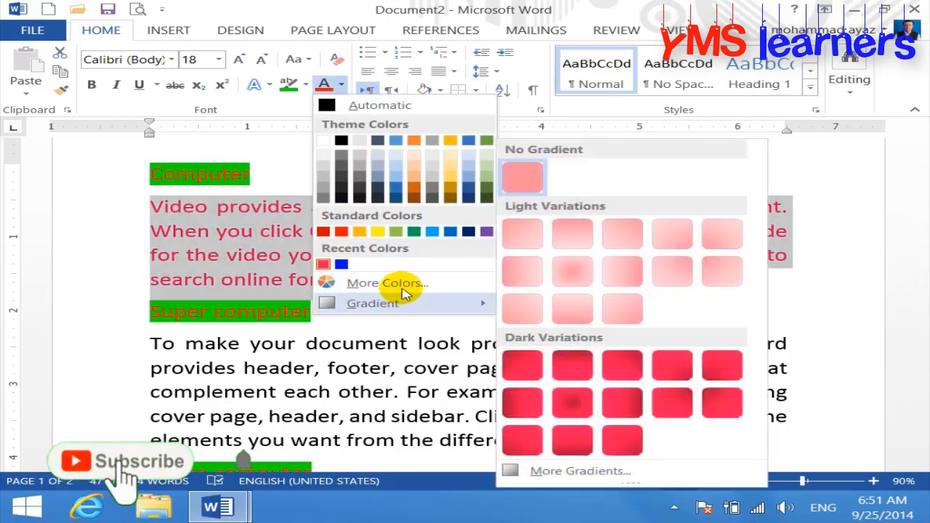
click(393, 282)
click(502, 119)
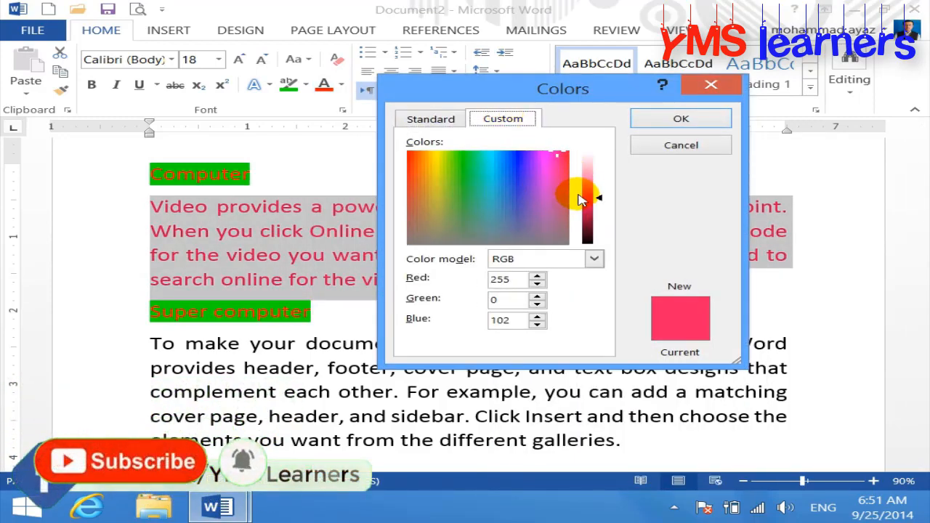
click(429, 119)
click(509, 169)
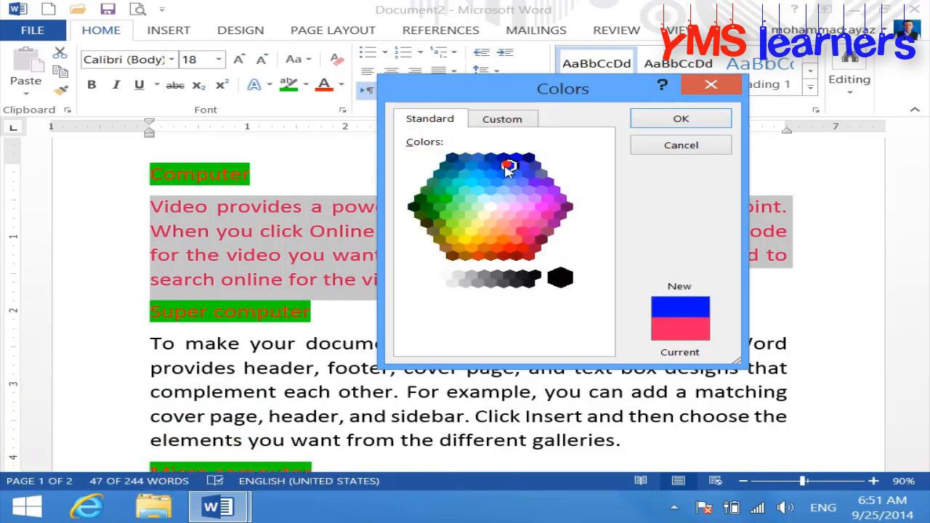
click(681, 119)
click(595, 273)
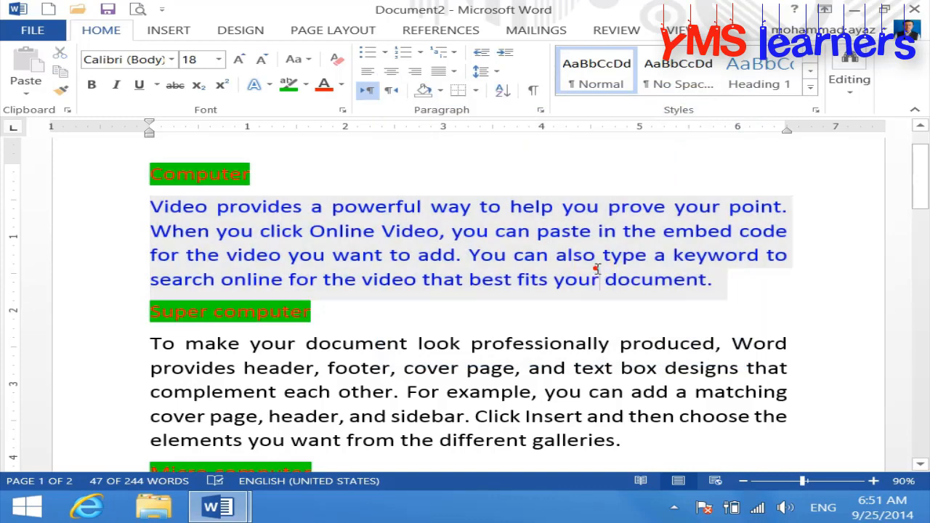
- Lighten the font color of the paragraph's first two lines to a custom blue of RGB 91, 91, 255
drag(792, 231, 99, 197)
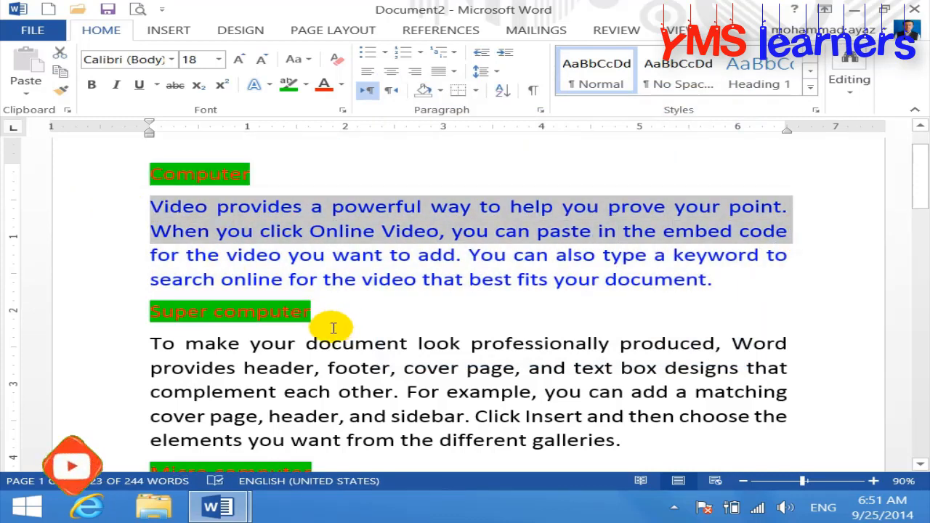
click(341, 85)
click(383, 279)
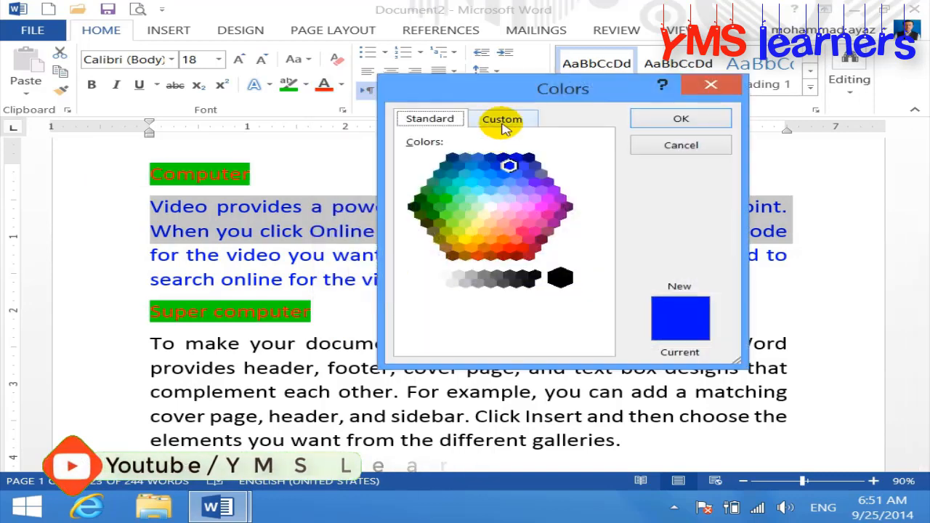
click(502, 118)
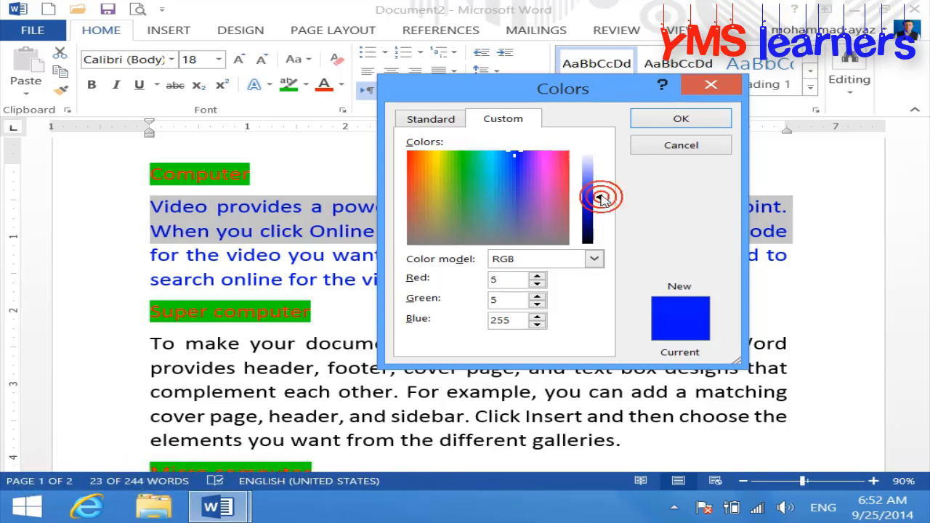
drag(600, 197, 600, 190)
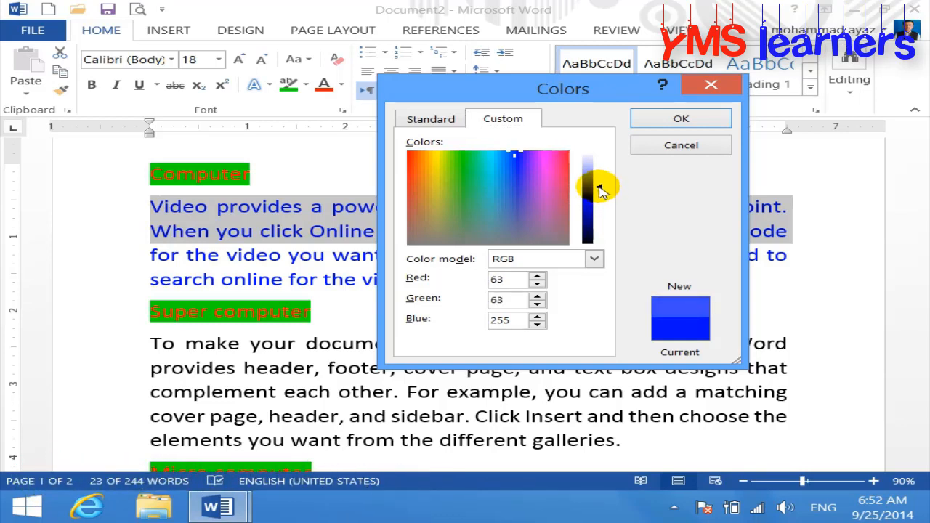
click(698, 118)
click(769, 307)
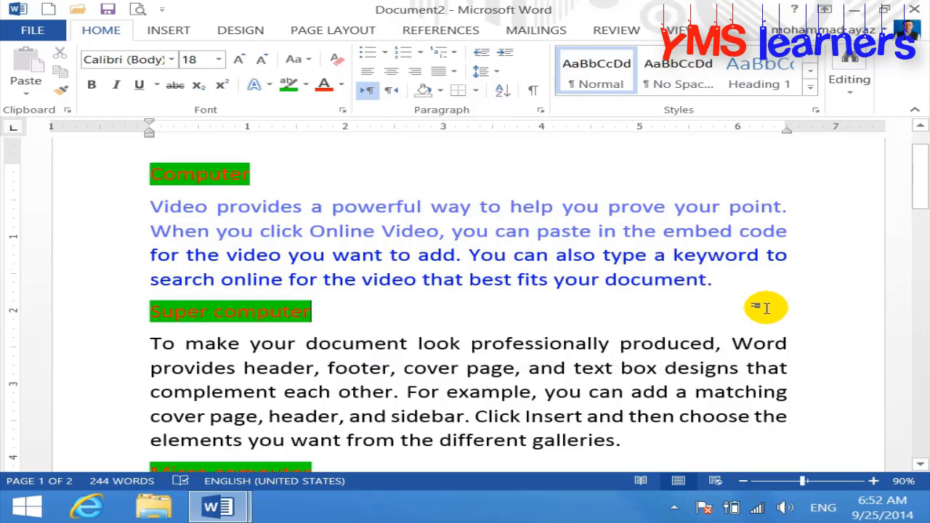
- Darken the font color of the paragraph's first two lines to a custom navy of RGB 0, 0, 104
drag(793, 232, 156, 208)
click(343, 88)
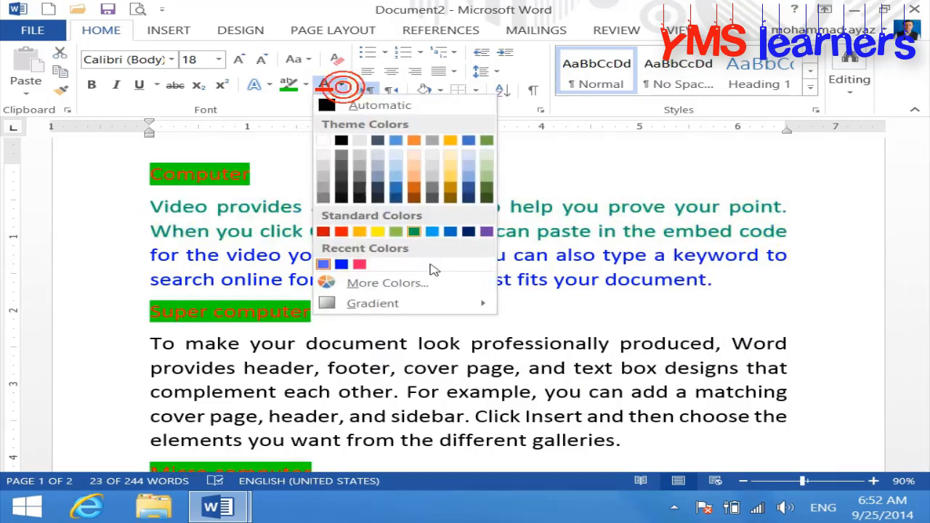
click(354, 281)
click(503, 119)
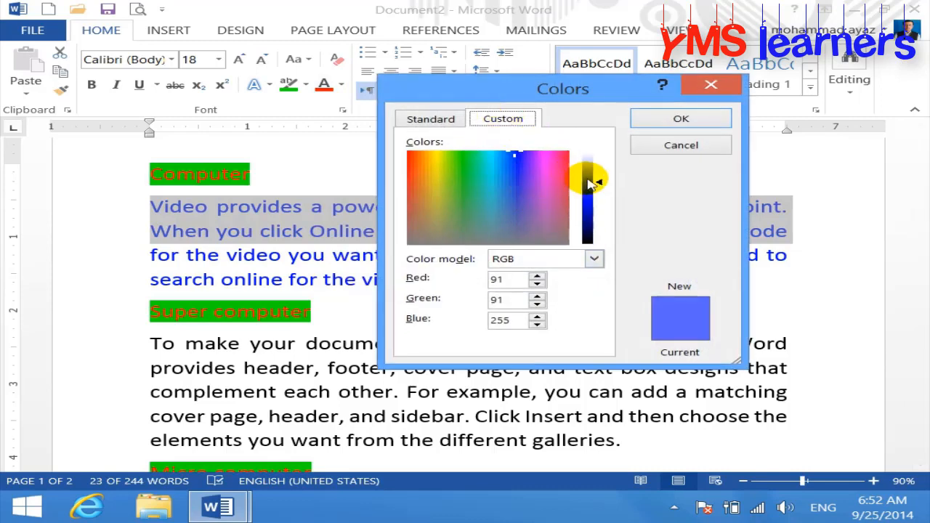
drag(602, 186, 601, 204)
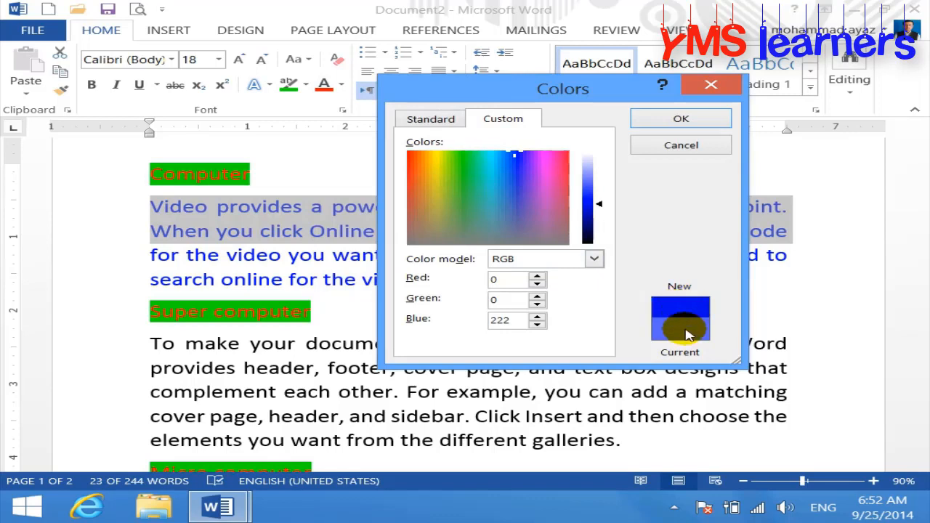
drag(600, 208, 600, 240)
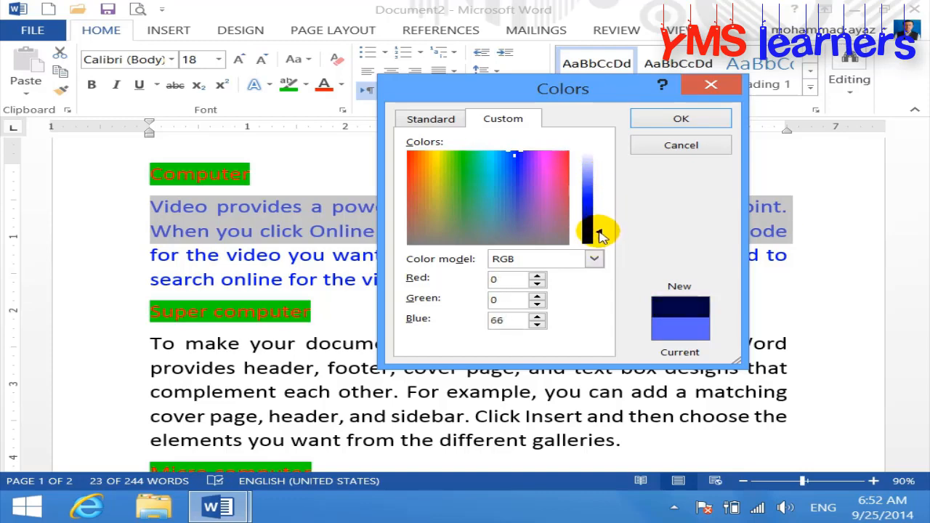
click(683, 116)
click(777, 293)
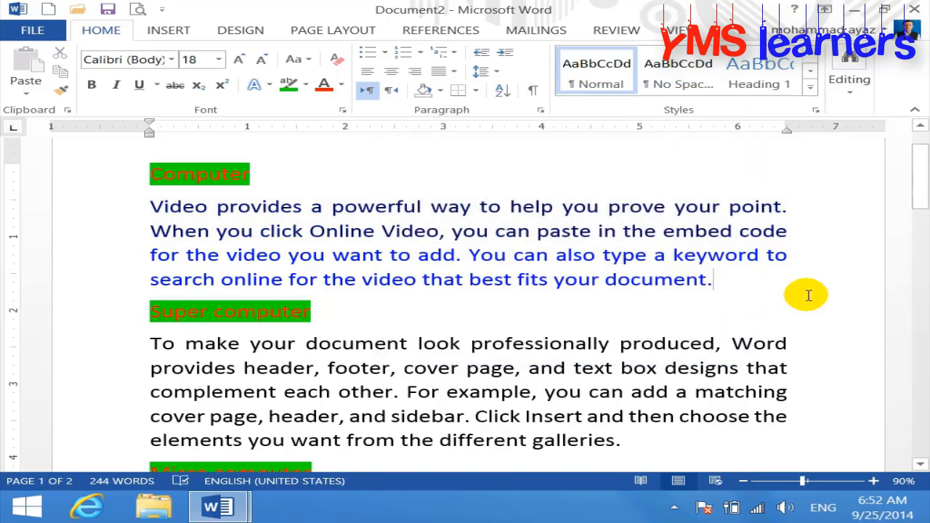
click(340, 85)
click(367, 282)
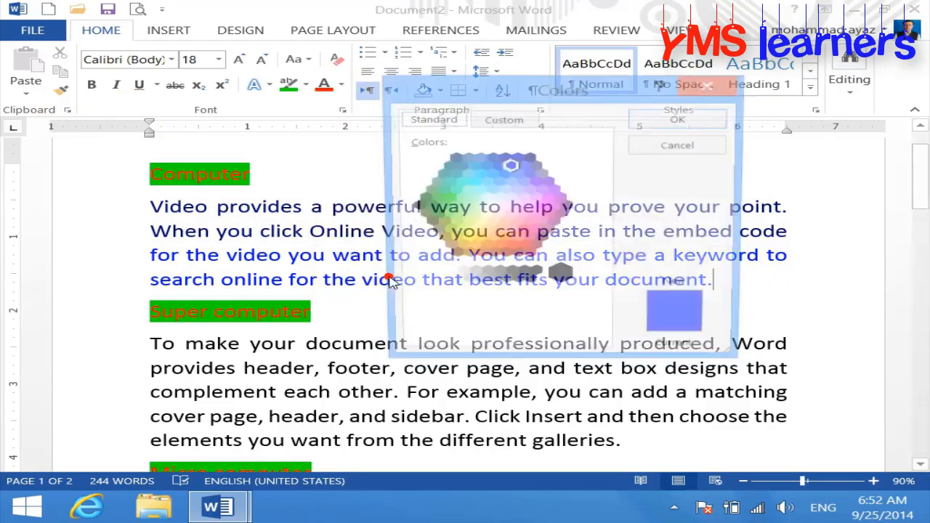
click(494, 121)
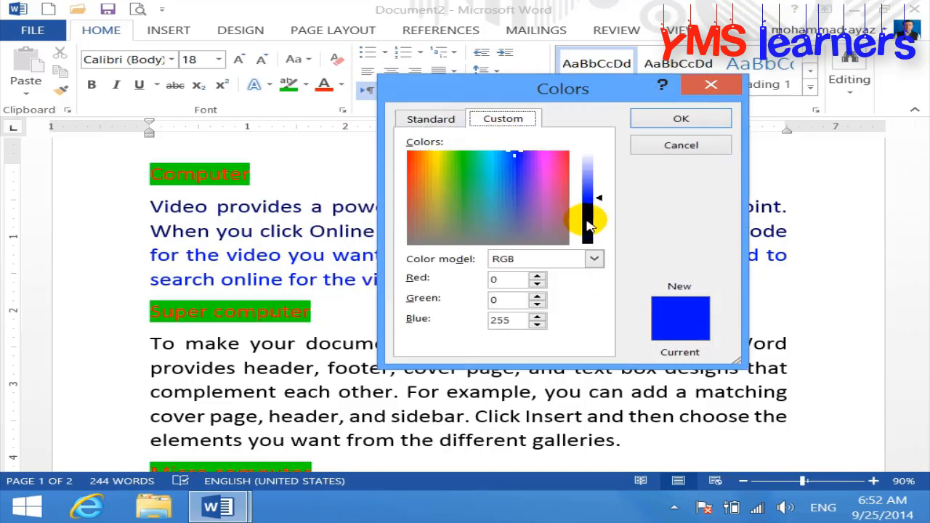
click(663, 145)
drag(737, 291, 135, 214)
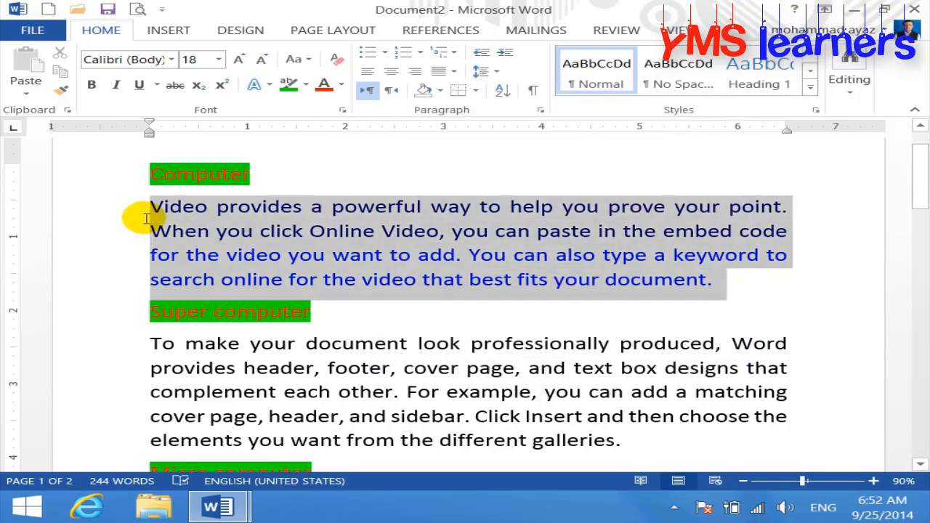
click(668, 281)
- Give the paragraph's first two lines a custom RGB font color with red 50, green 50 and blue 50
drag(827, 229, 158, 207)
click(341, 85)
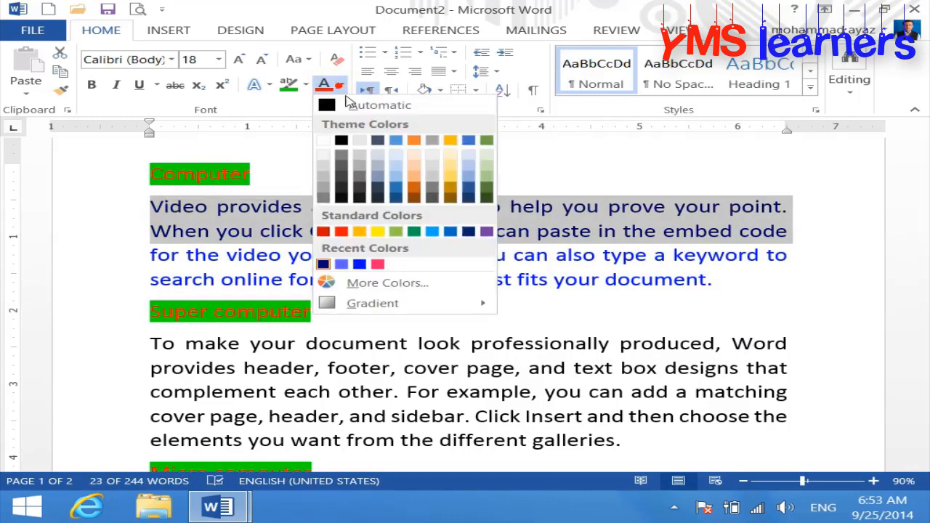
click(393, 283)
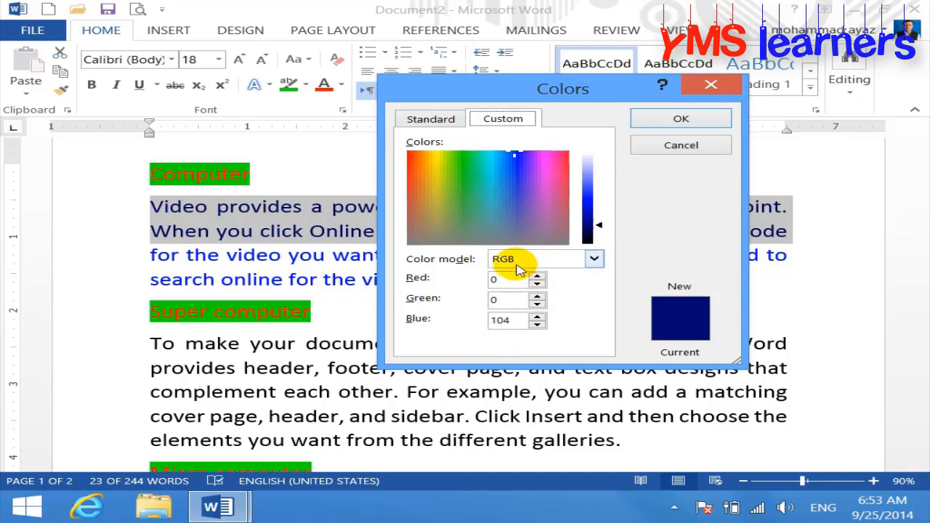
text(50)
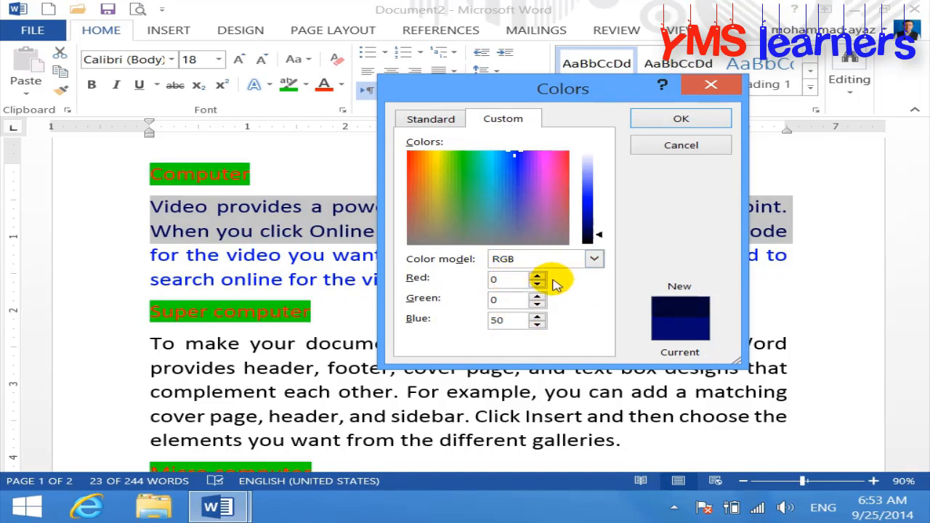
click(507, 299)
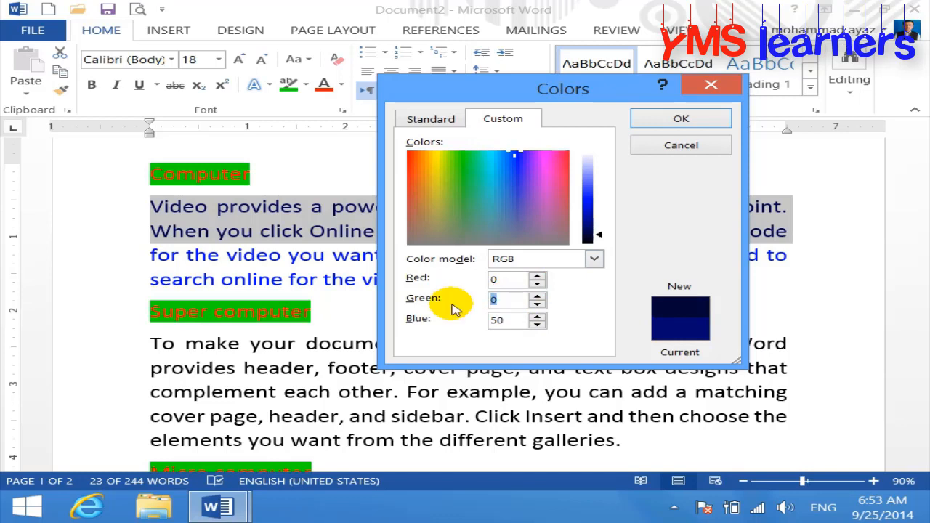
text(50)
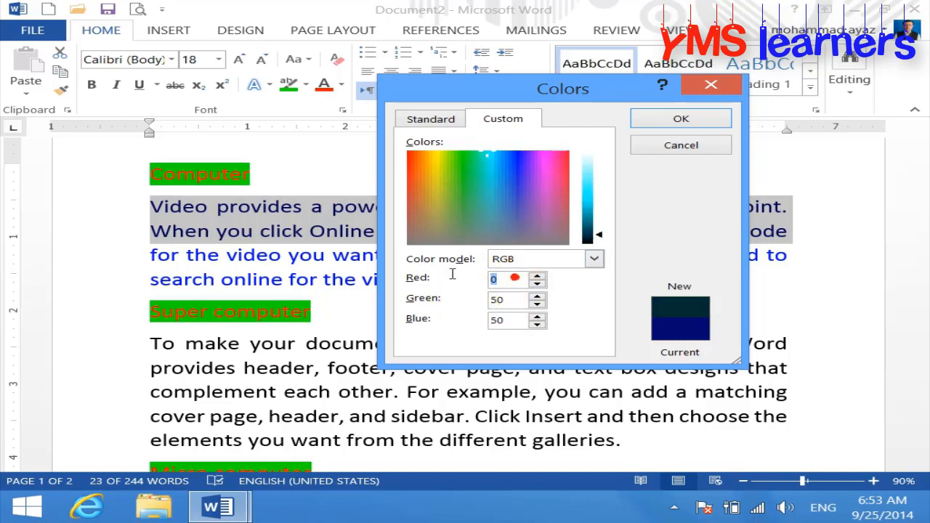
text(50)
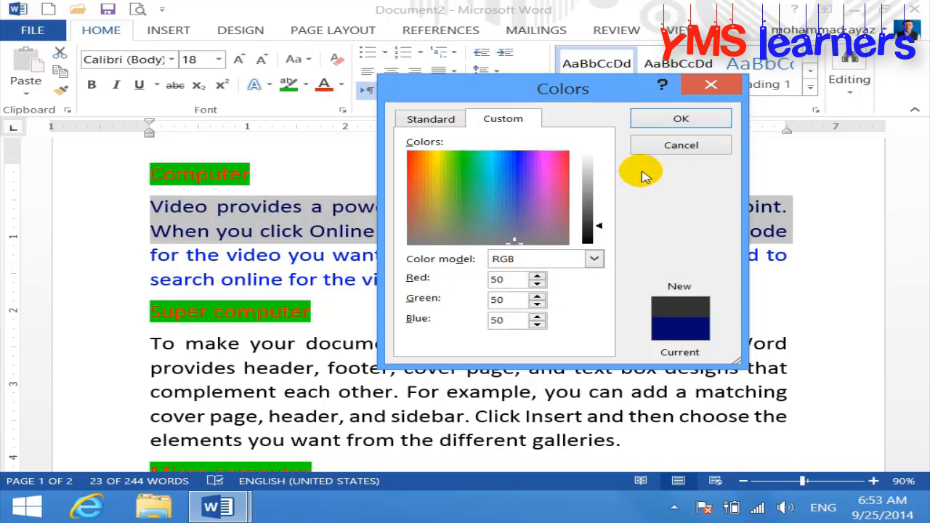
click(656, 123)
click(619, 231)
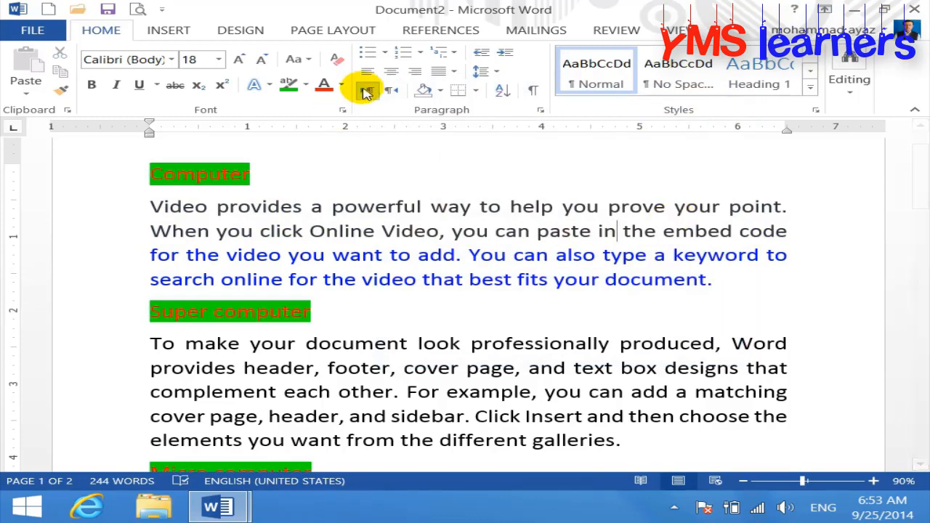
click(341, 85)
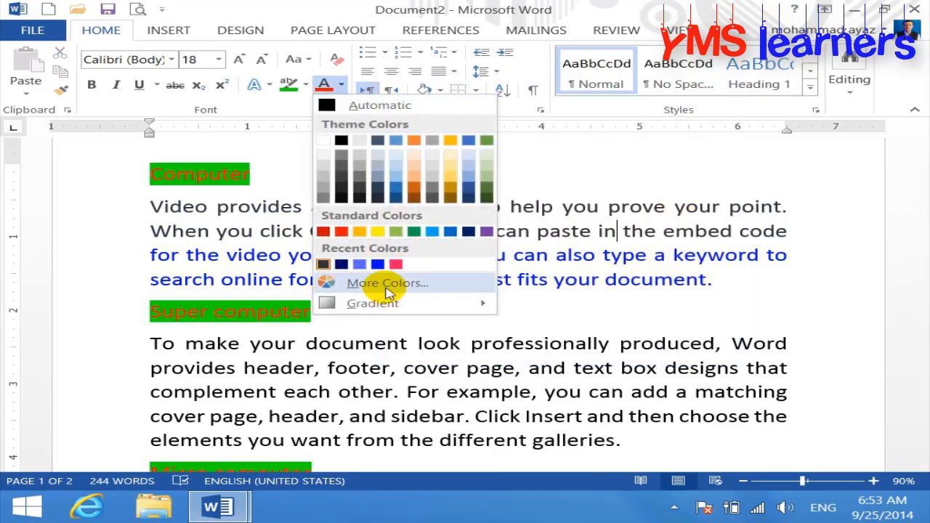
mouse_move(384, 305)
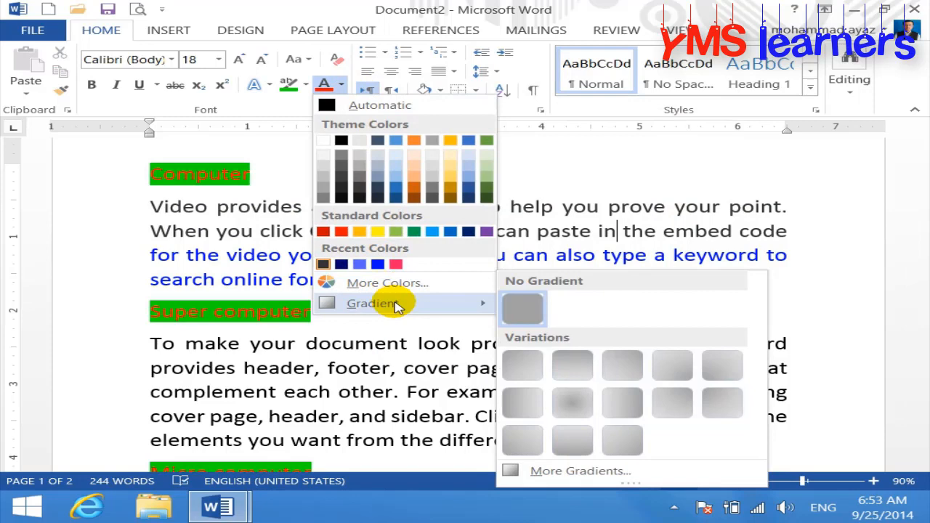
click(355, 334)
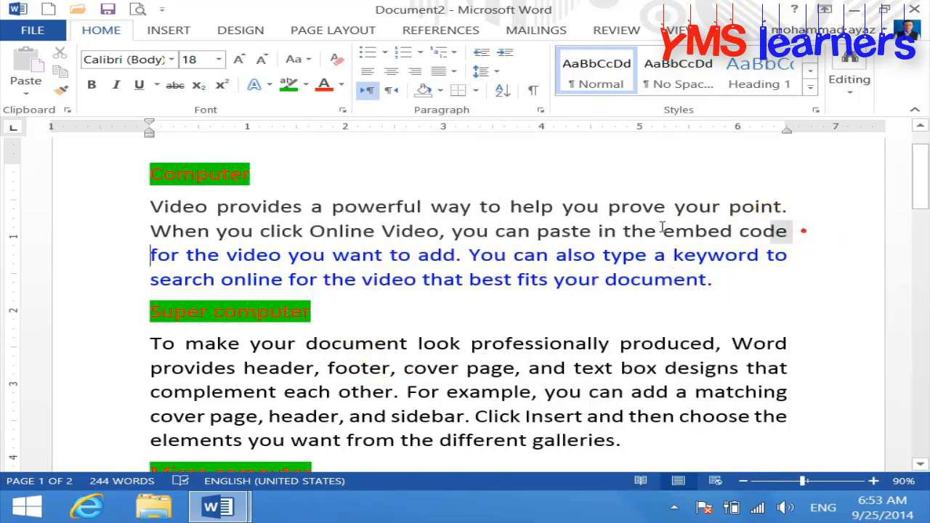
- Recolor the paragraph's first two lines with the recently used bright blue to match its remaining lines, then deselect the text
drag(800, 233, 133, 210)
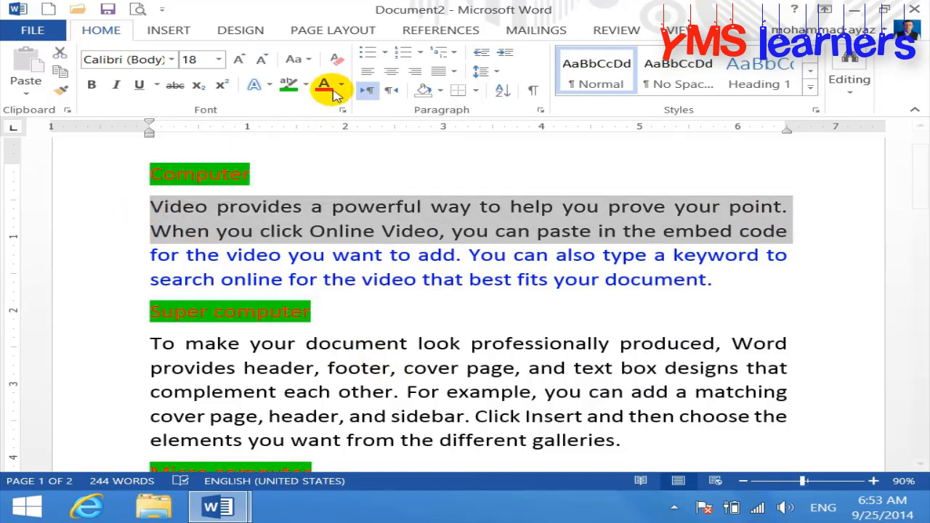
click(345, 86)
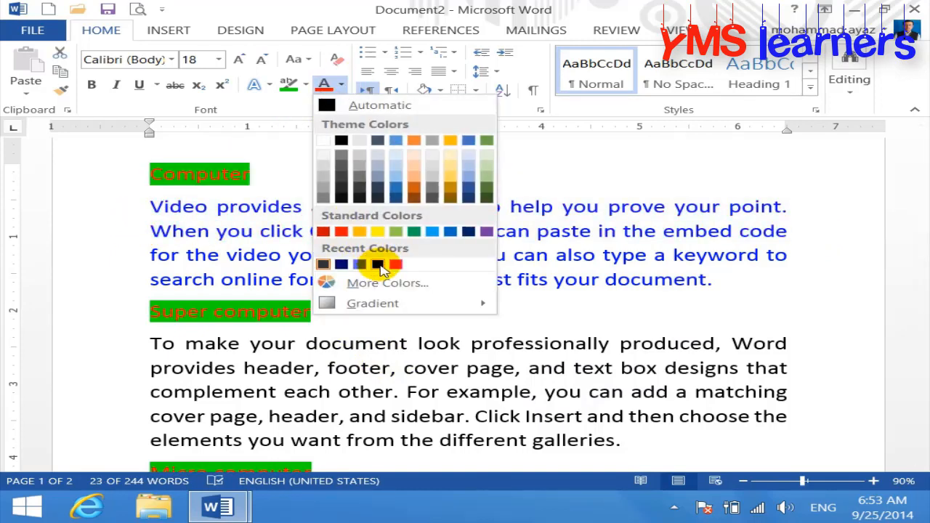
click(379, 264)
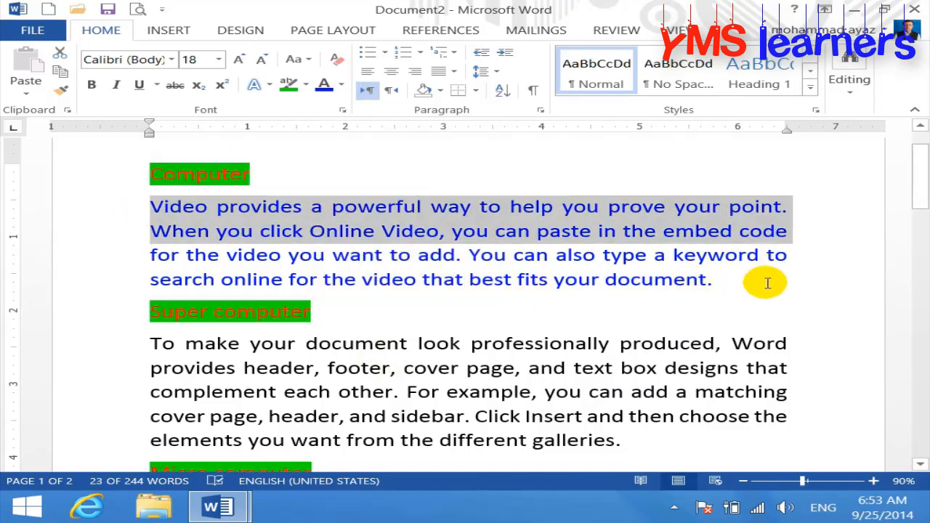
drag(739, 280, 136, 222)
click(319, 314)
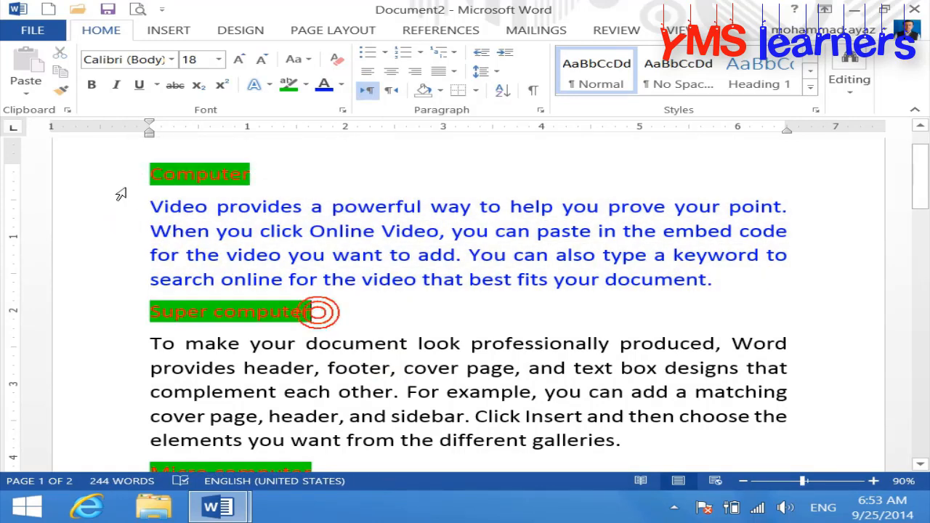
- Enlarge the whole blue paragraph under the Computer heading to font size 25, then deselect it
drag(727, 292, 131, 205)
key(ctrl+bracketright)
key(ctrl+bracketright)
key(ctrl+bracketright)
key(ctrl+bracketright)
key(ctrl+bracketright)
key(ctrl+bracketright)
key(ctrl+bracketright)
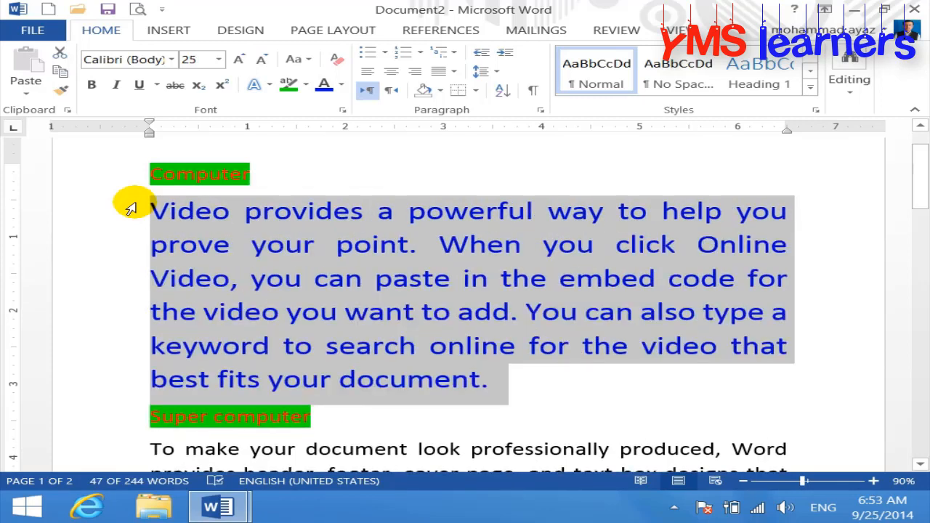
click(403, 313)
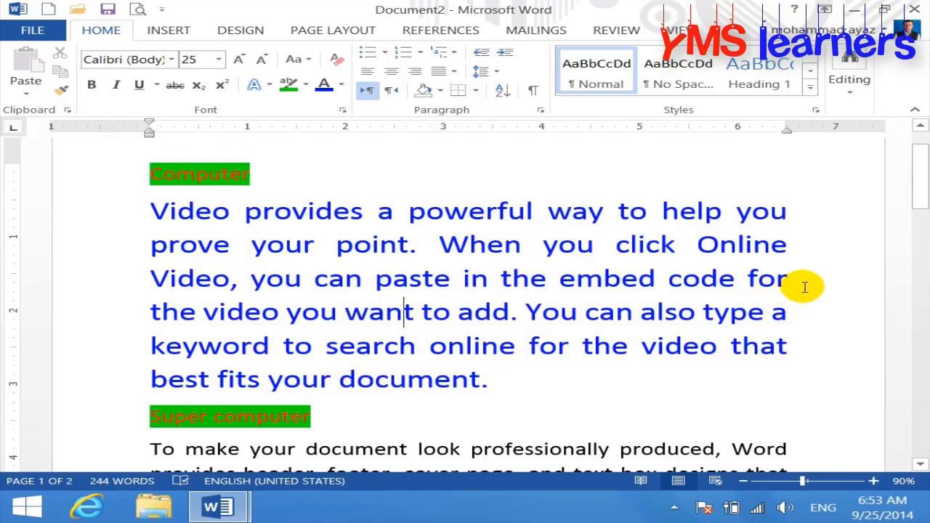
- Apply a light blue radial gradient variation to the font of the paragraph's first three lines and deselect them
drag(805, 287, 124, 216)
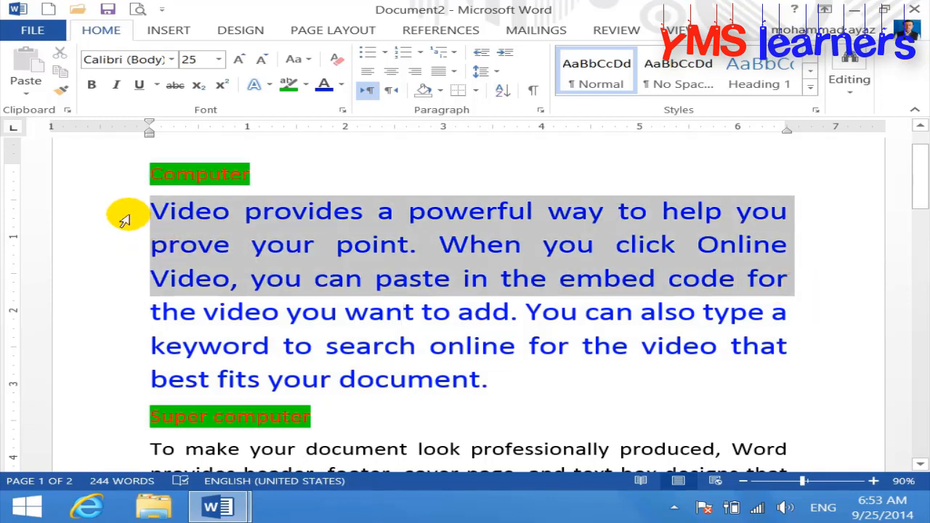
click(341, 85)
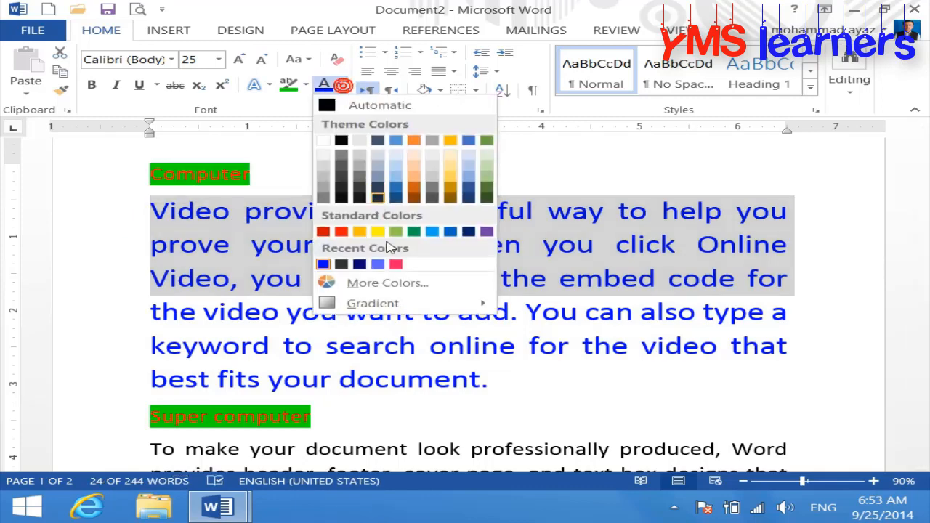
click(406, 303)
click(572, 270)
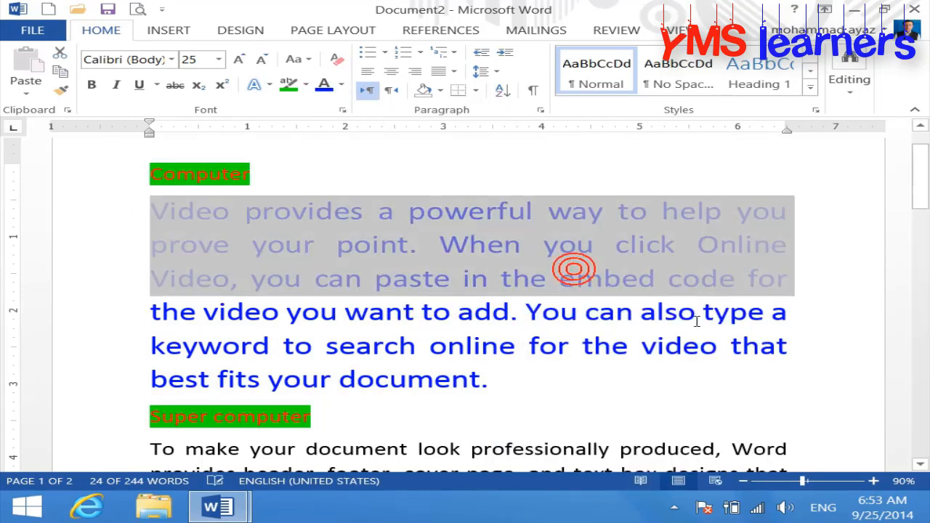
click(766, 353)
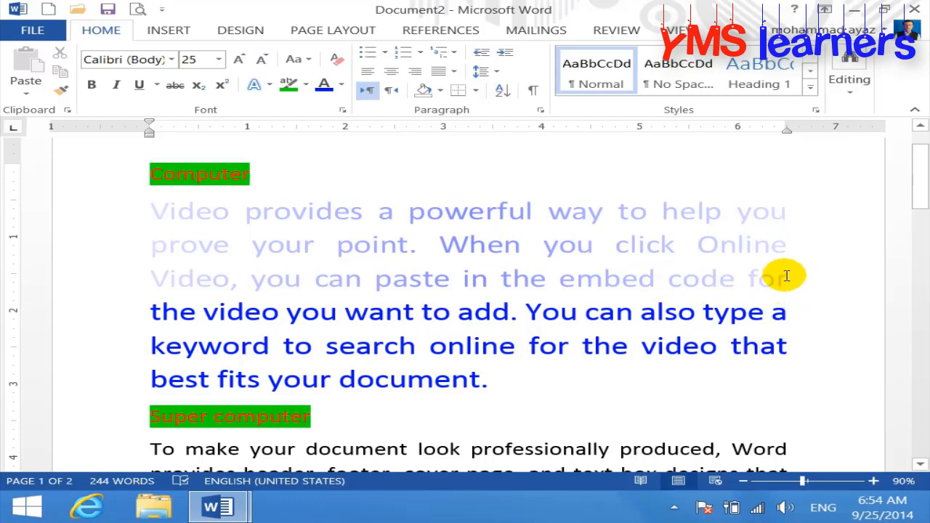
- Set the document's page color to Light Green from the standard colors
click(228, 30)
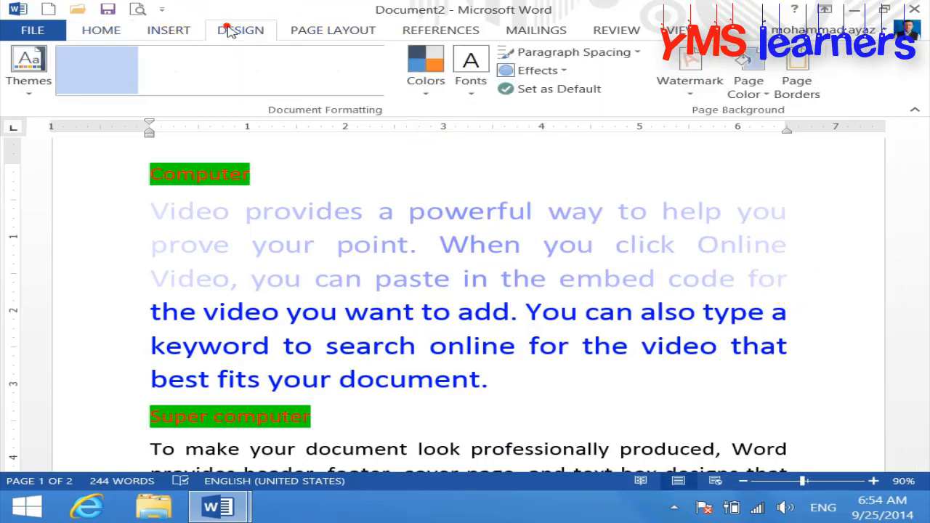
click(760, 94)
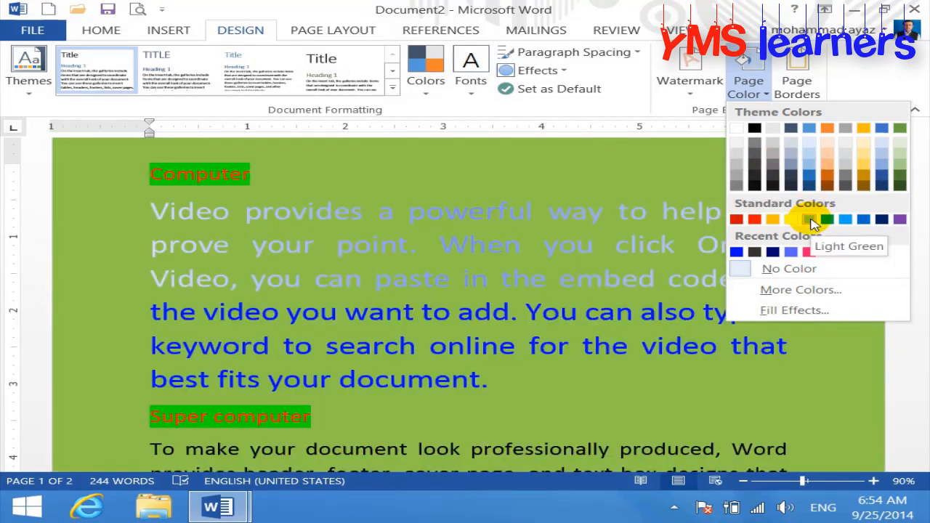
click(810, 219)
- Open the detailed gradient settings for the paragraph's first three lines, try No fill, and give them a solid red fill
drag(848, 287, 105, 213)
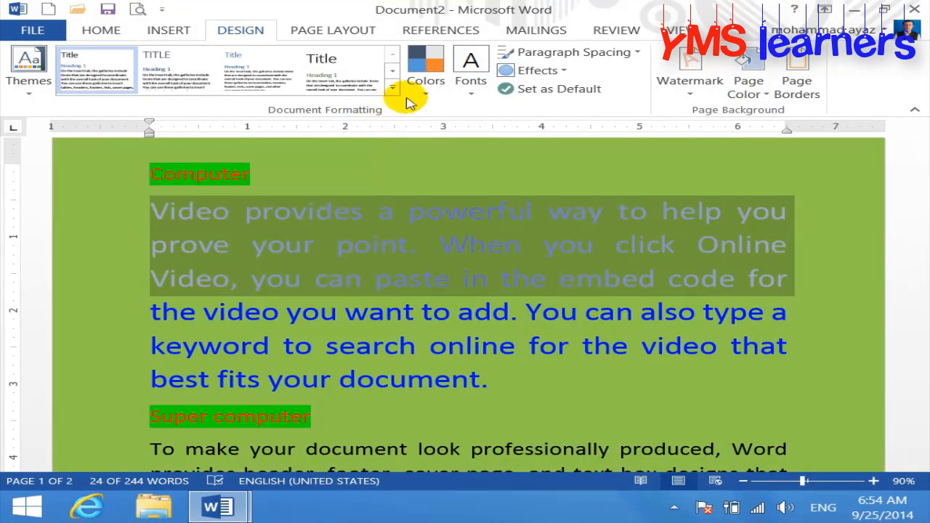
click(111, 29)
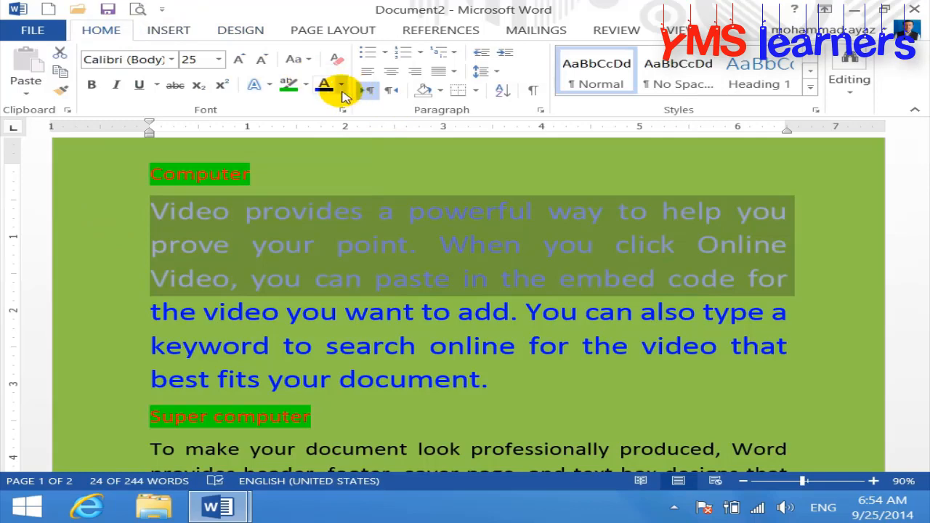
click(341, 85)
mouse_move(383, 305)
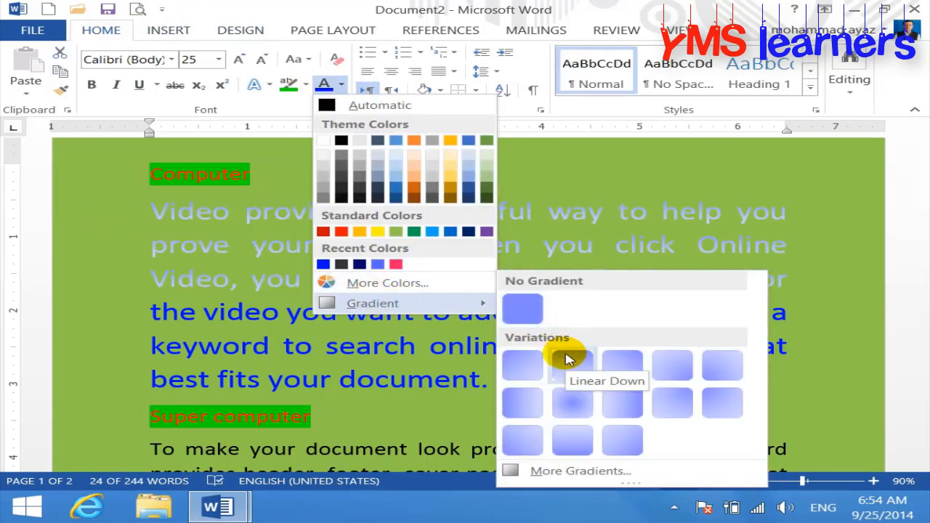
click(587, 472)
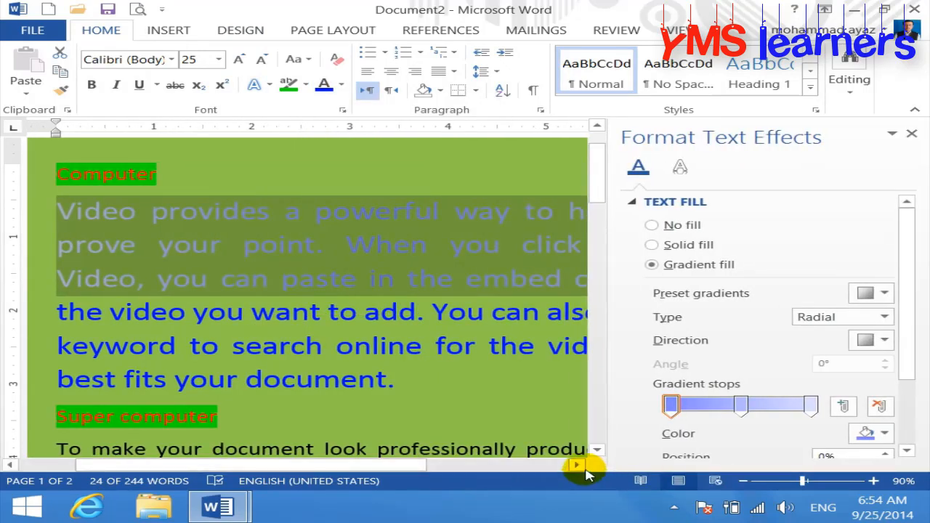
click(652, 227)
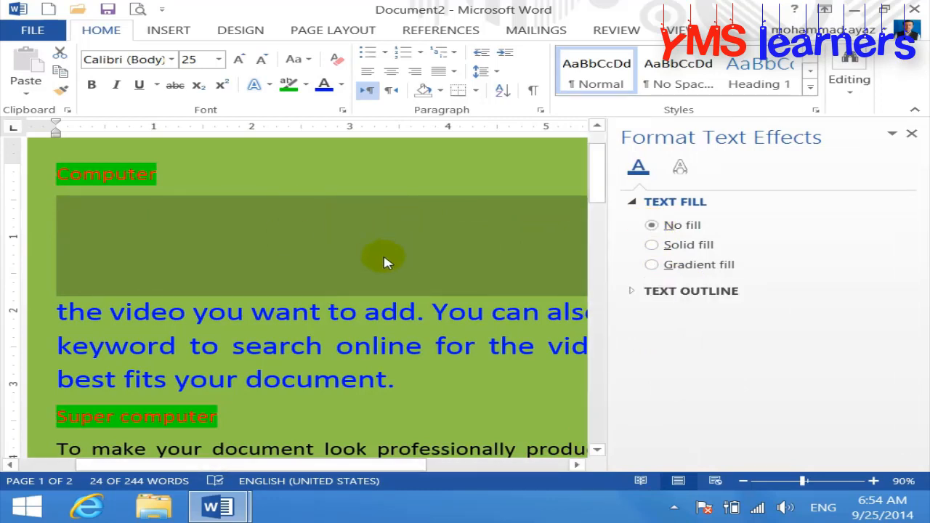
click(652, 245)
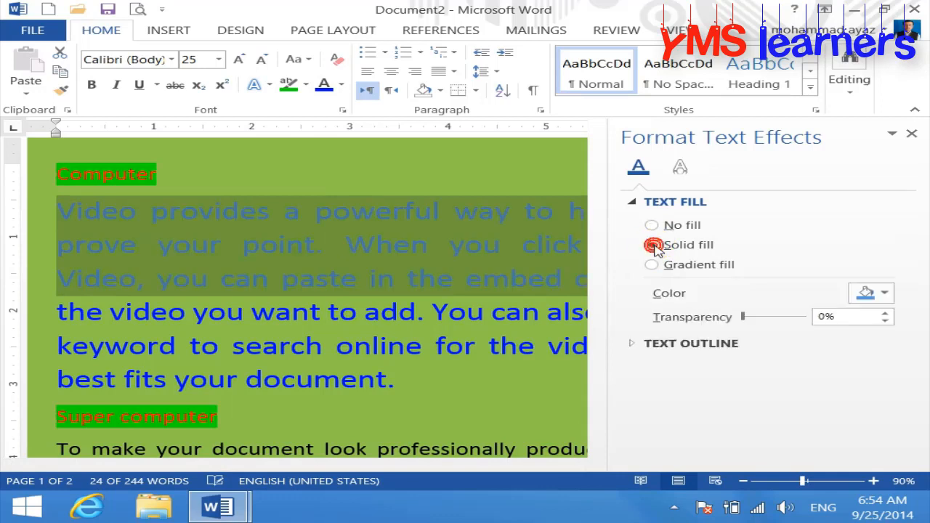
click(885, 293)
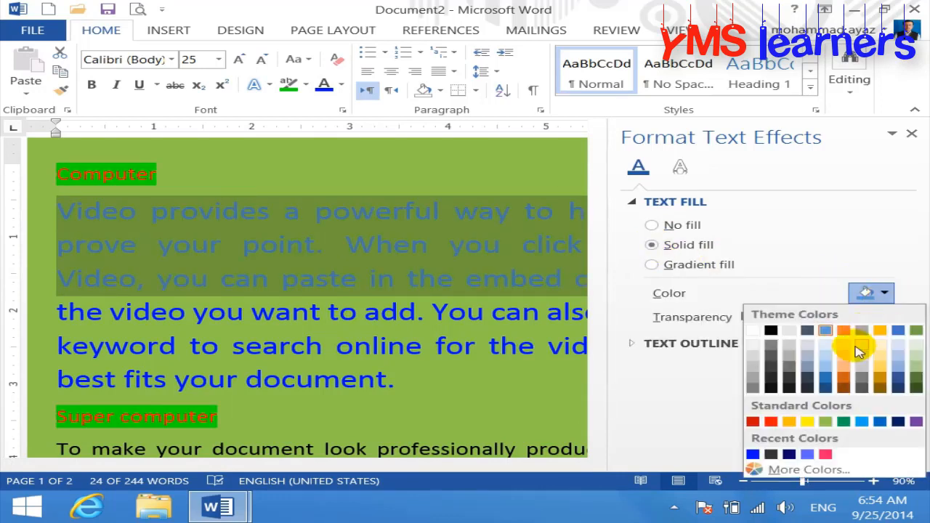
click(772, 423)
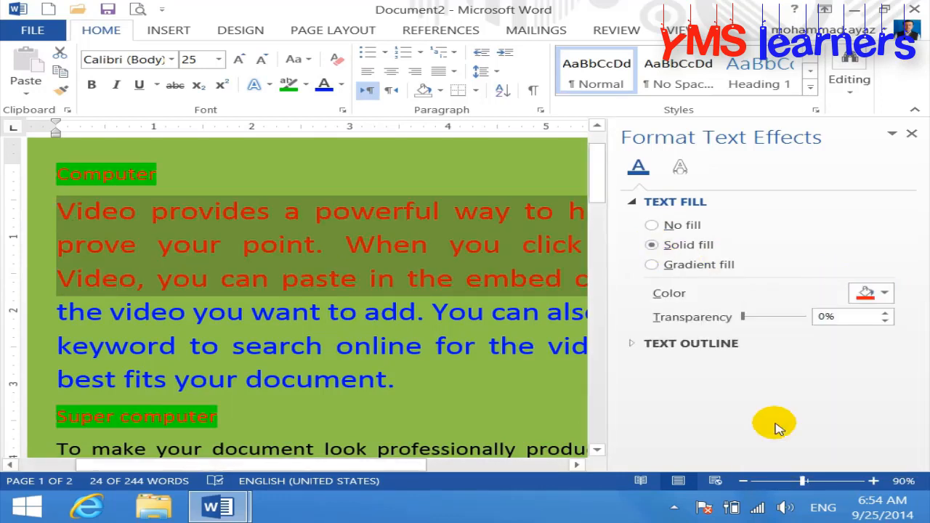
- Switch the three lines to a gradient fill with the blue radial preset, then deselect the text and close the text effects settings
click(657, 266)
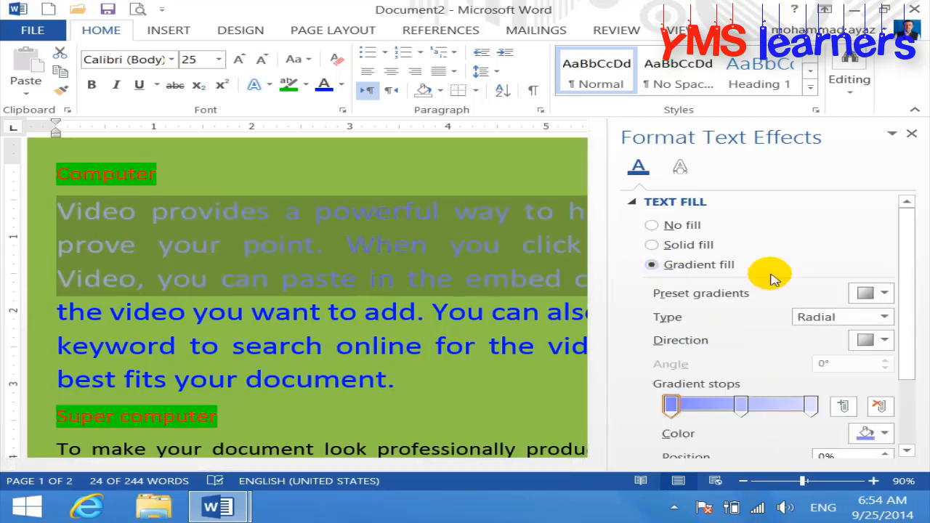
click(878, 293)
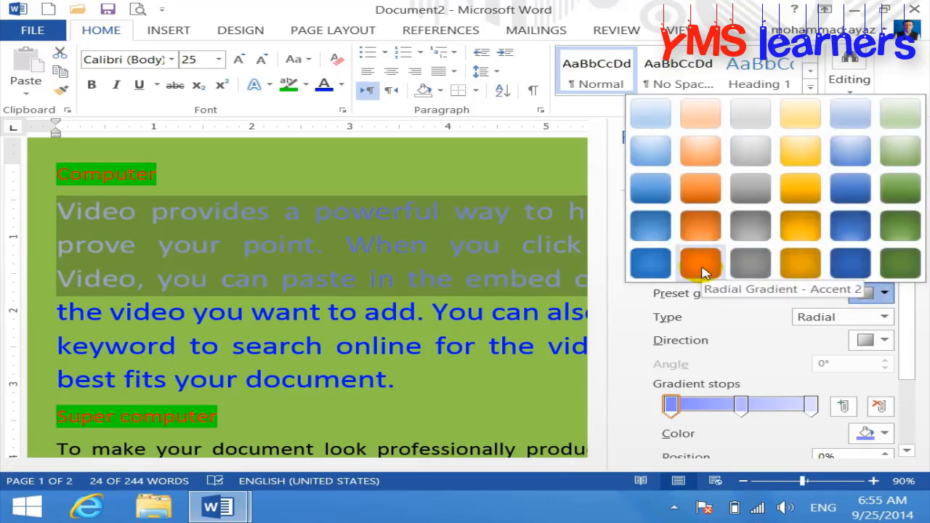
click(651, 263)
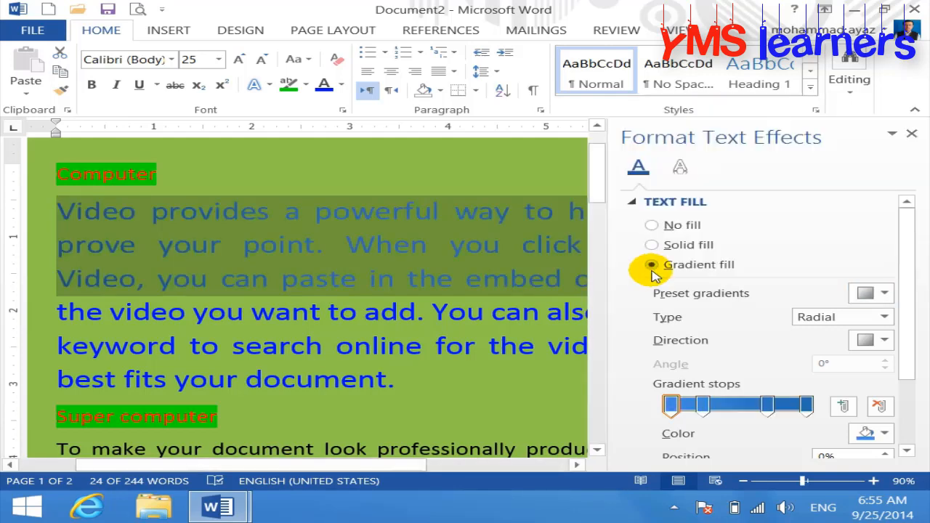
click(524, 377)
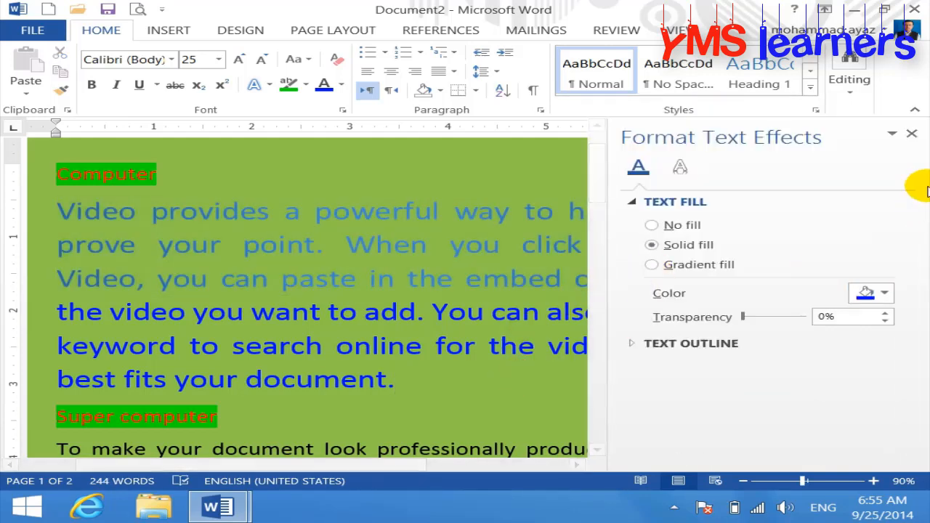
click(912, 134)
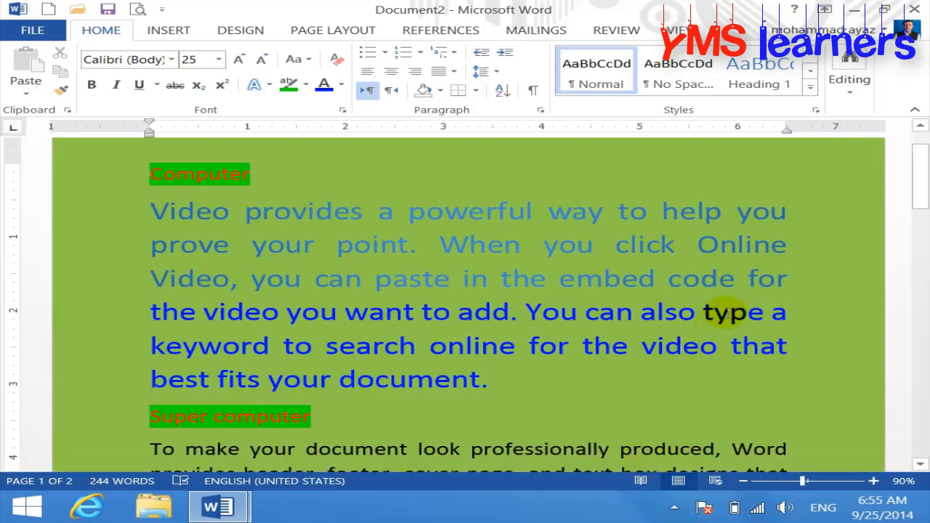
- Reopen the gradient settings for the paragraph's first three lines and color the first gradient stop red and the second yellow
drag(808, 285, 17, 216)
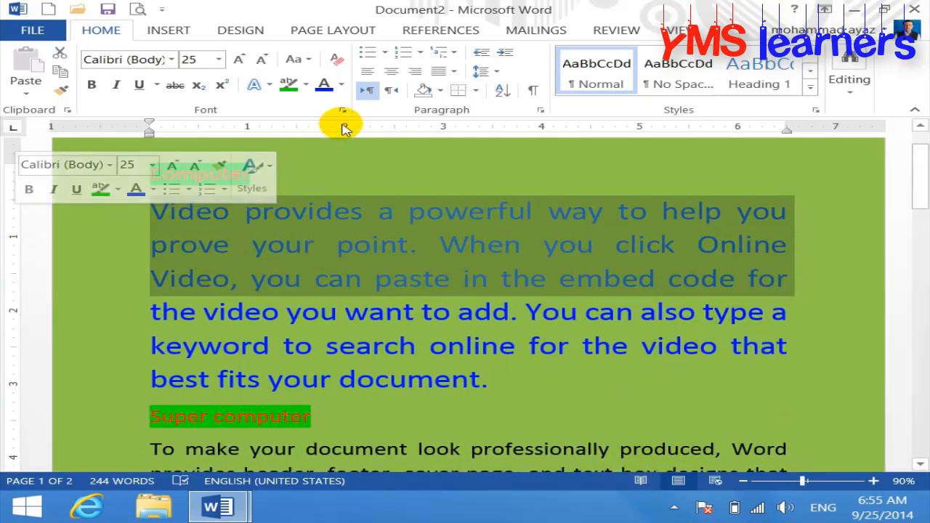
click(341, 85)
mouse_move(396, 306)
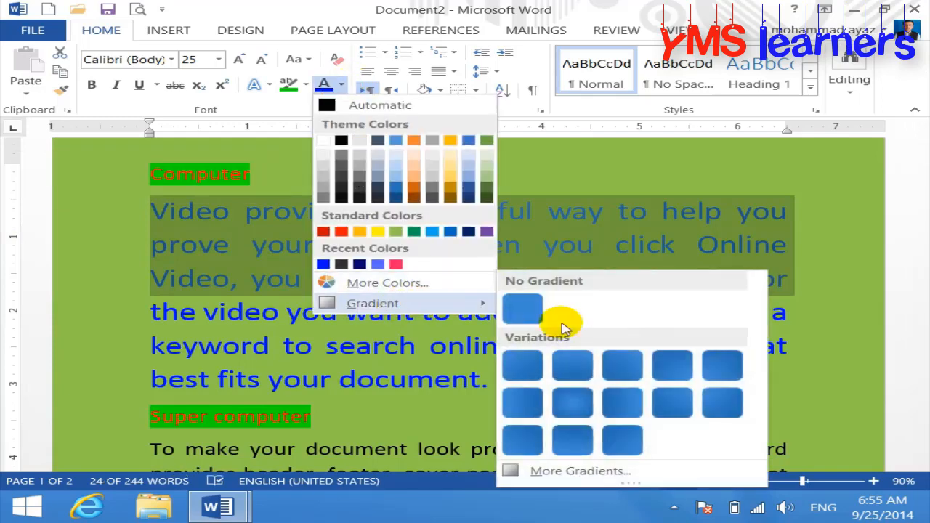
click(592, 471)
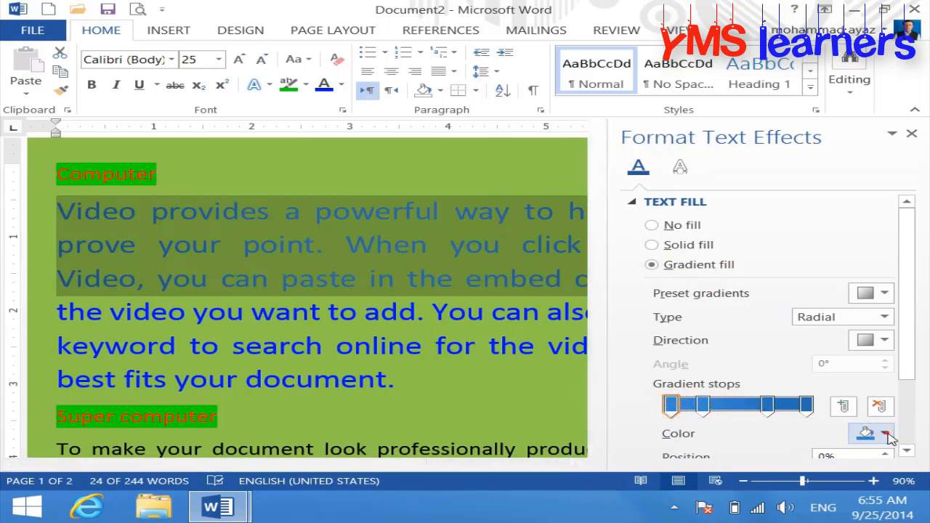
click(865, 433)
click(771, 367)
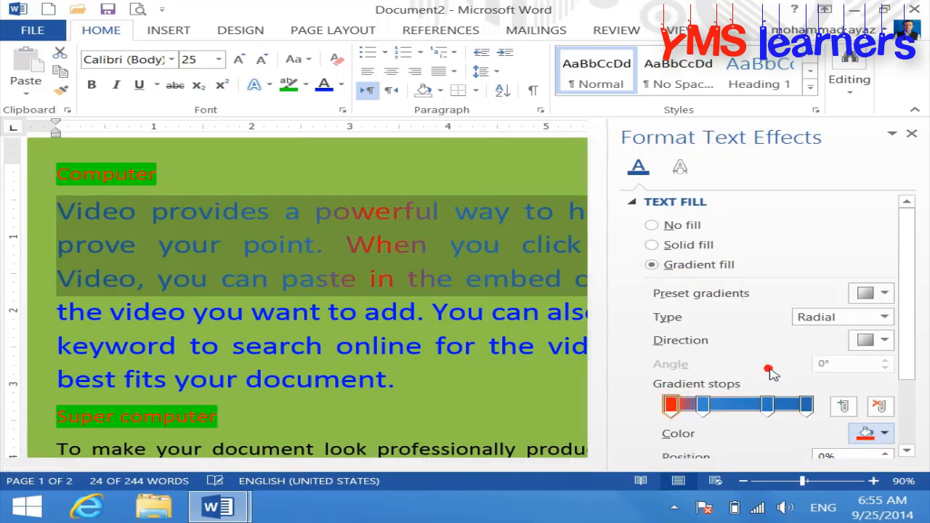
click(704, 405)
click(880, 433)
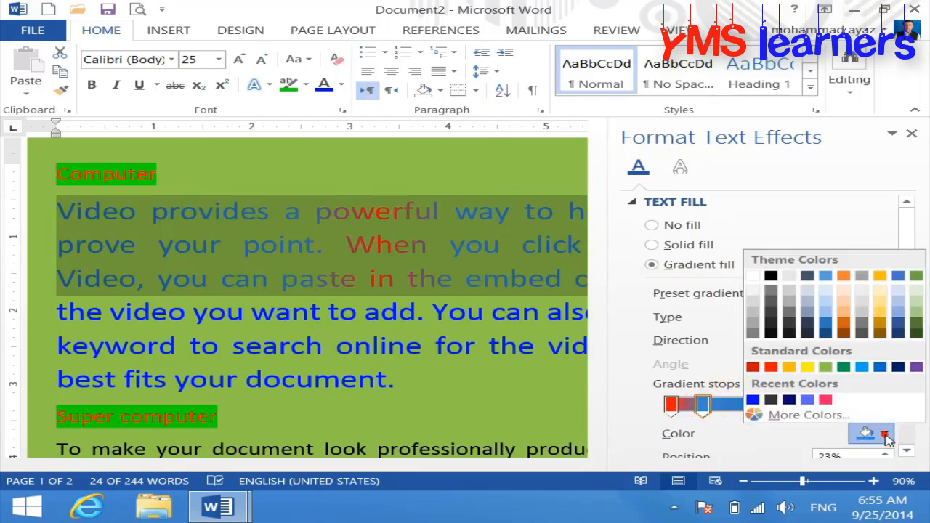
click(811, 368)
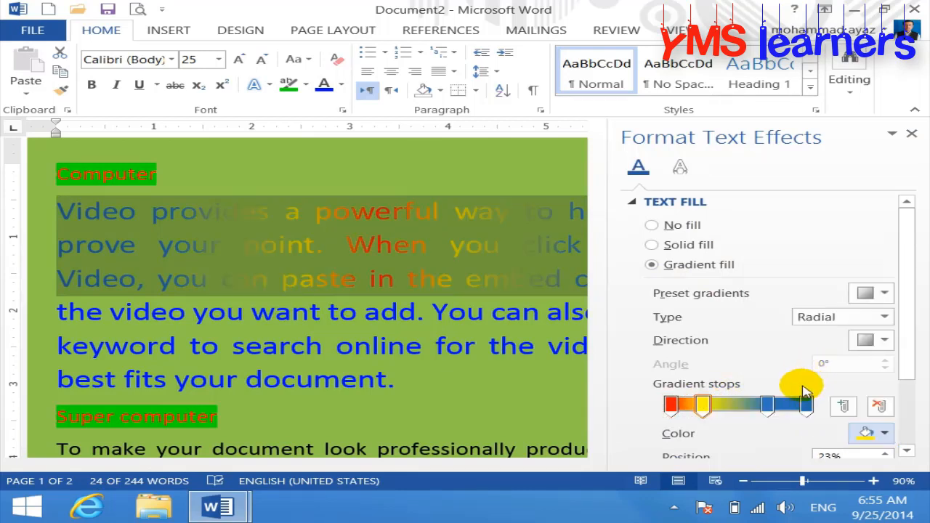
- Color the third gradient stop green and the last gradient stop dark blue for the three selected lines
click(767, 407)
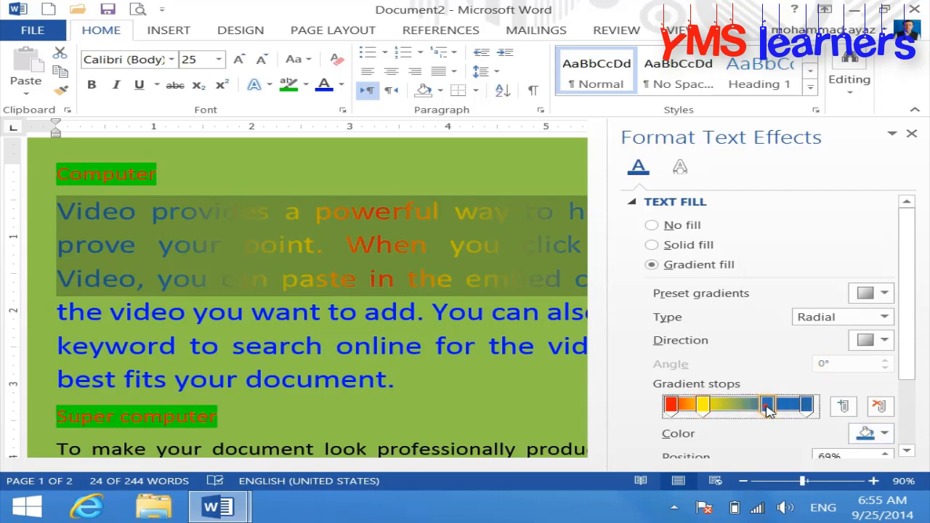
click(881, 433)
click(843, 367)
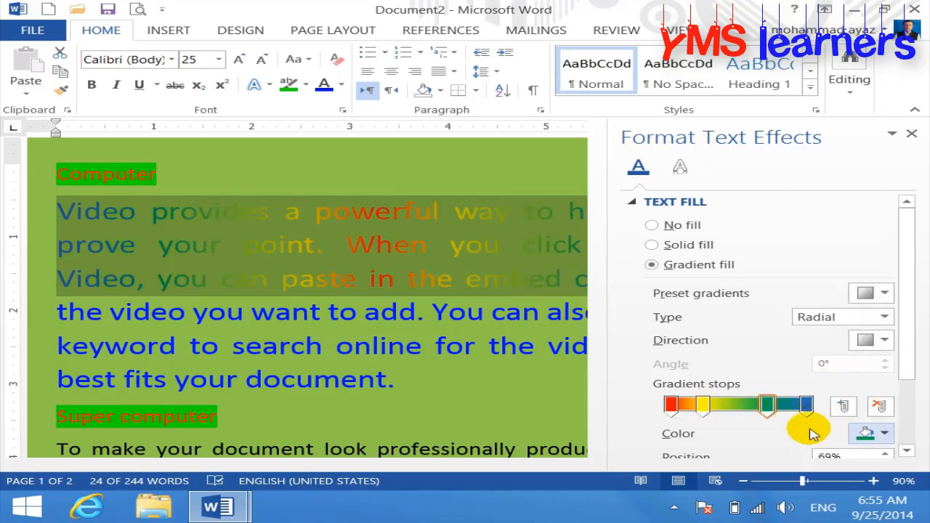
click(808, 404)
click(887, 435)
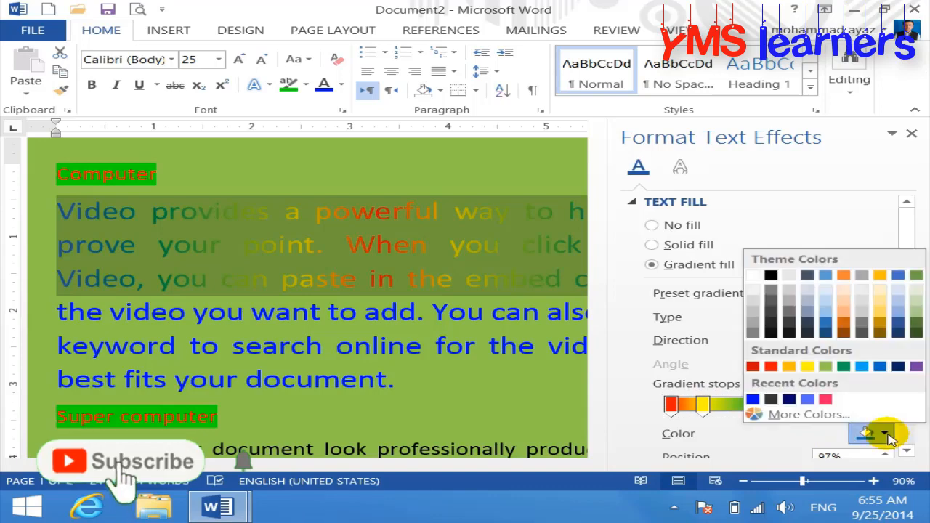
click(898, 367)
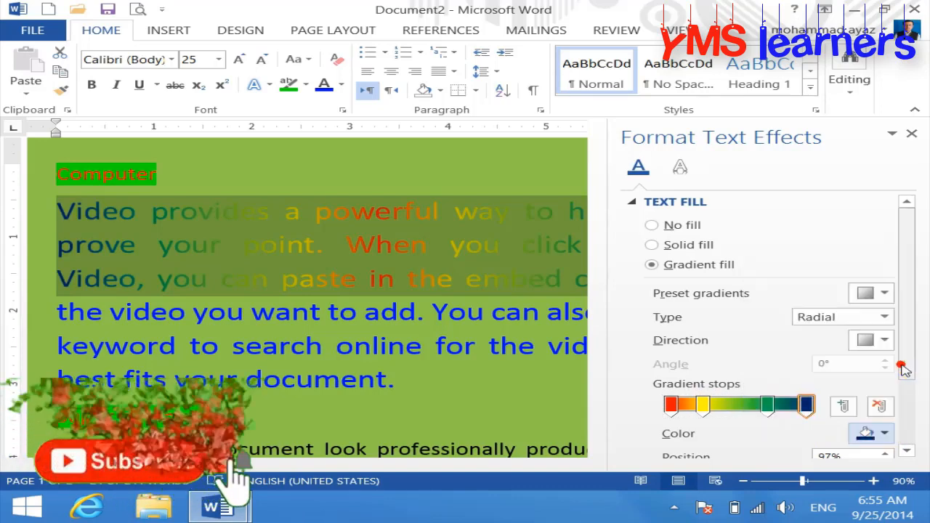
- Deselect the text, close the text effects settings, and set the page color to black
click(519, 282)
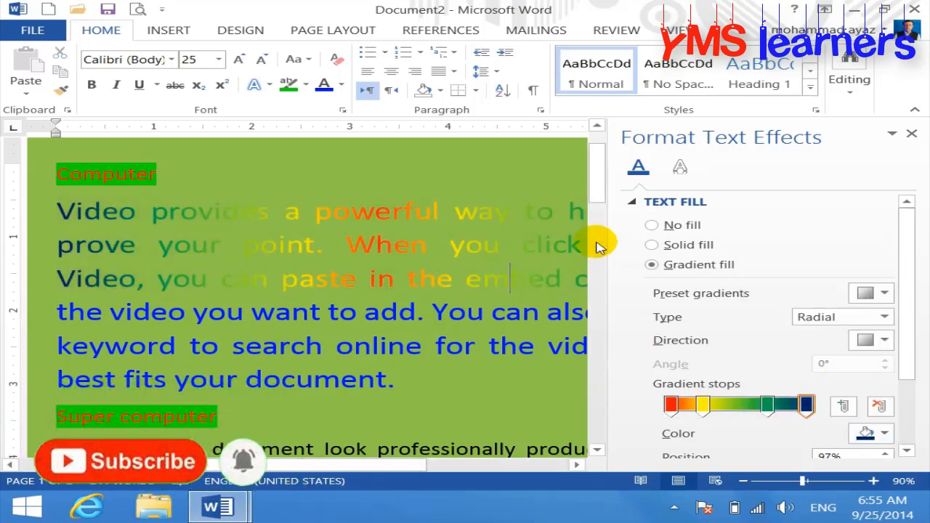
click(913, 134)
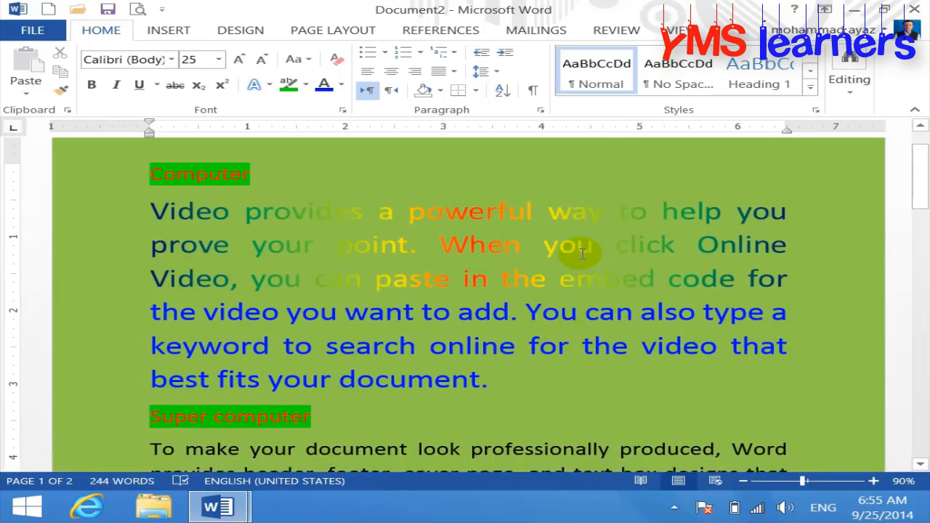
click(236, 30)
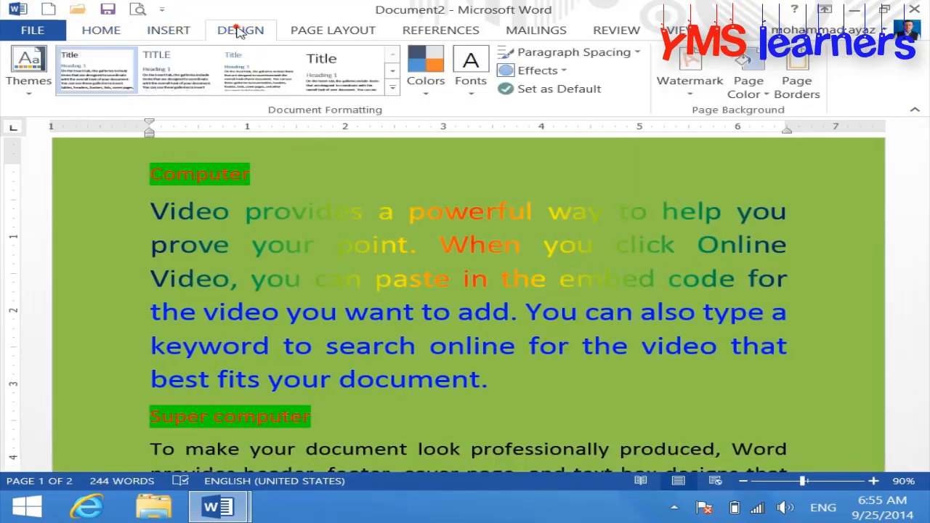
click(757, 90)
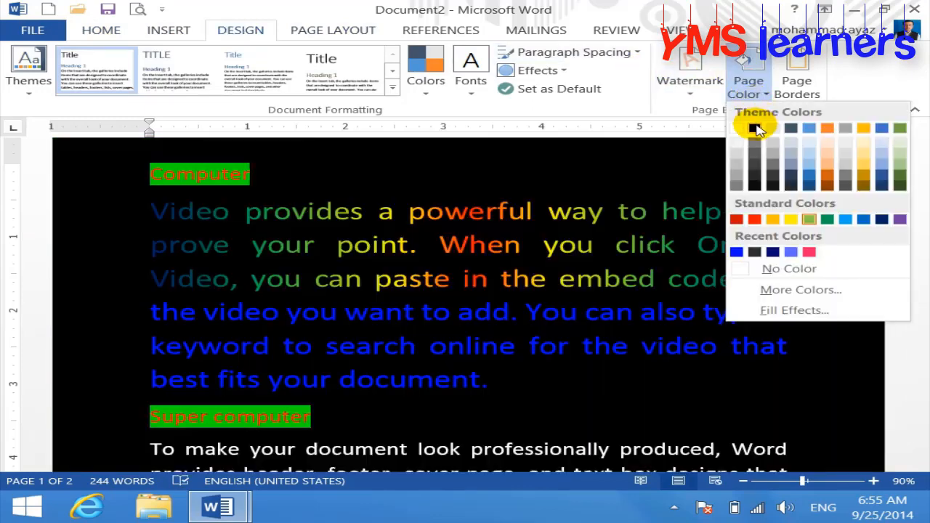
click(757, 129)
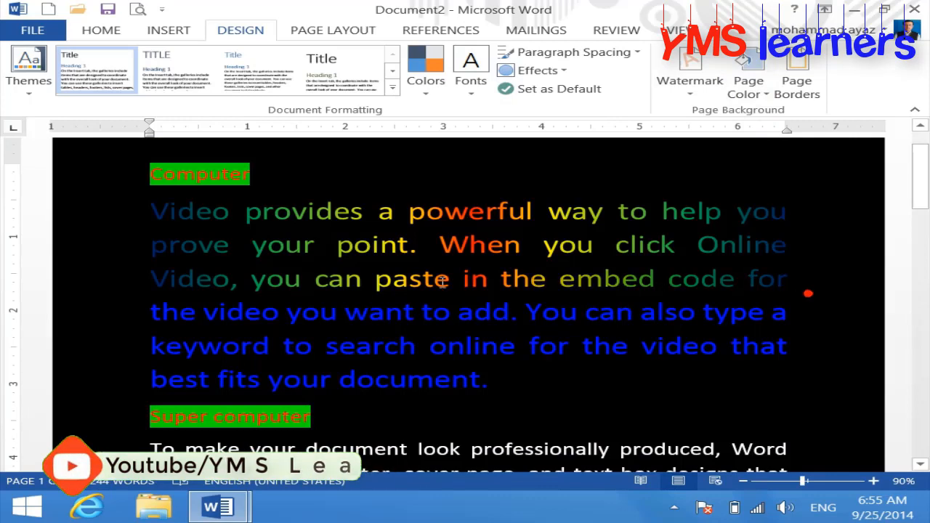
- Apply the horizontal gradient variation running from dark blue to red to the font color of the paragraph's first three lines
drag(443, 282, 136, 209)
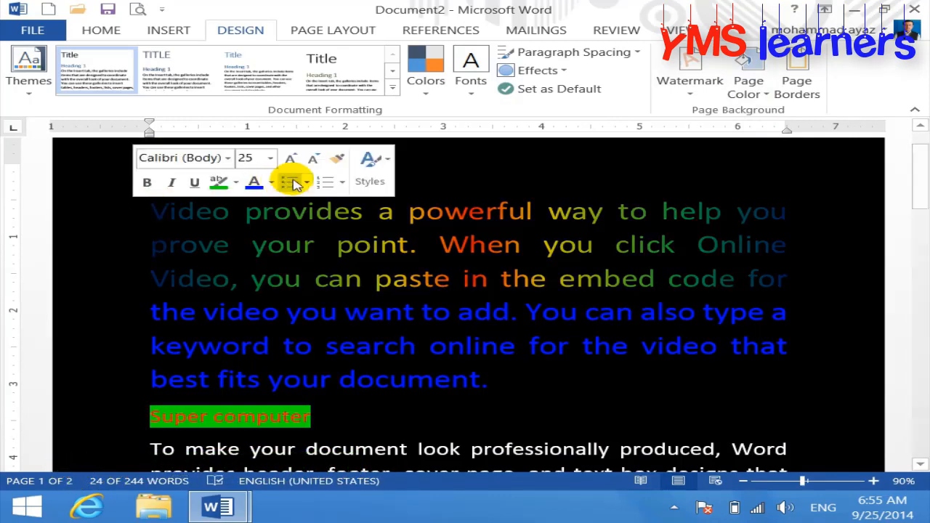
click(100, 30)
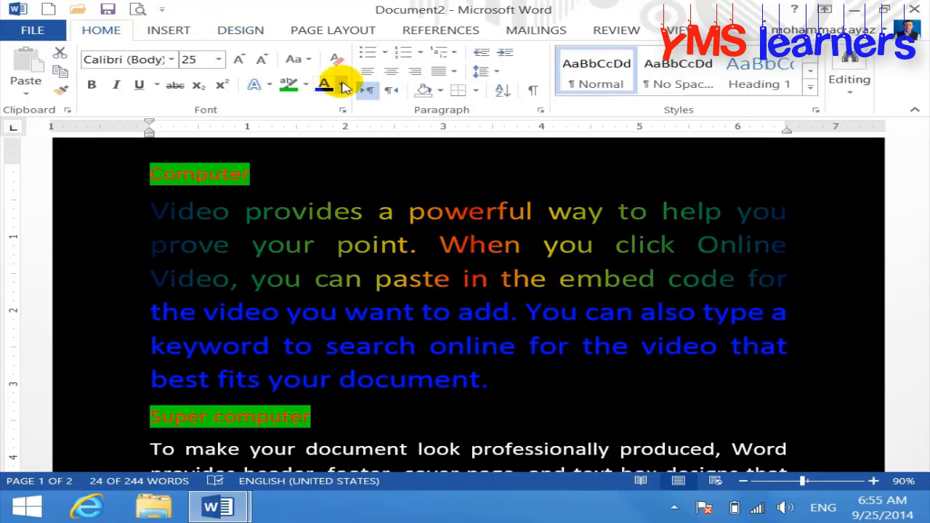
click(342, 86)
mouse_move(442, 307)
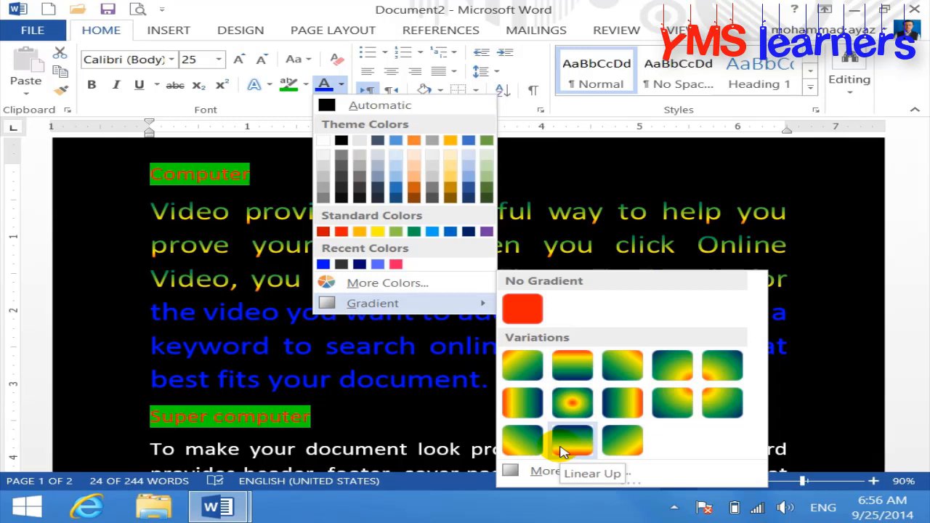
click(630, 402)
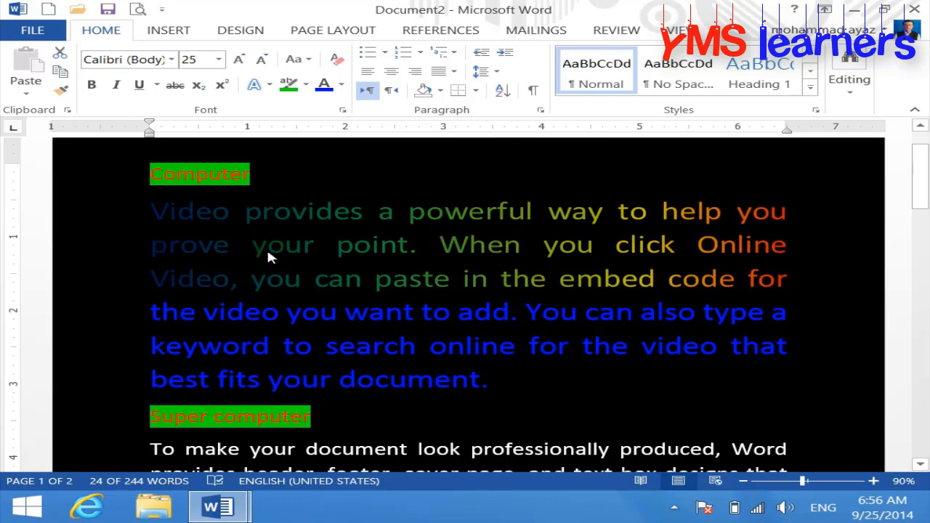
- Open the detailed gradient settings for the paragraph's first three lines, then undock and enlarge the settings so position and transparency are shown
drag(783, 284, 109, 213)
click(343, 110)
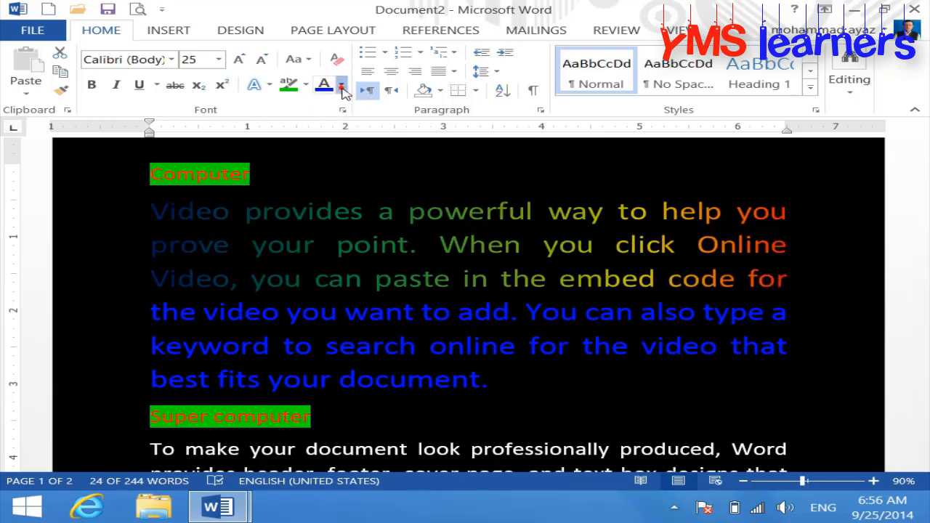
click(341, 85)
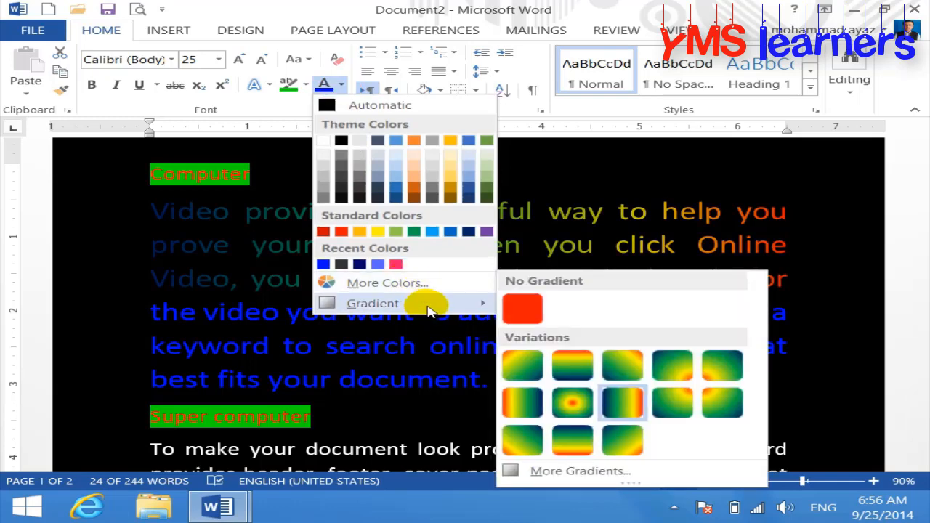
click(591, 471)
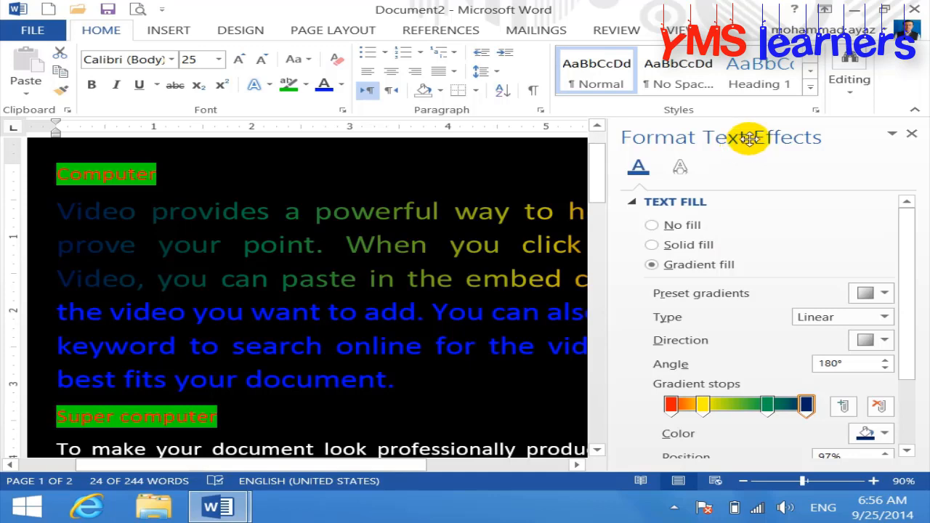
drag(748, 133, 415, 104)
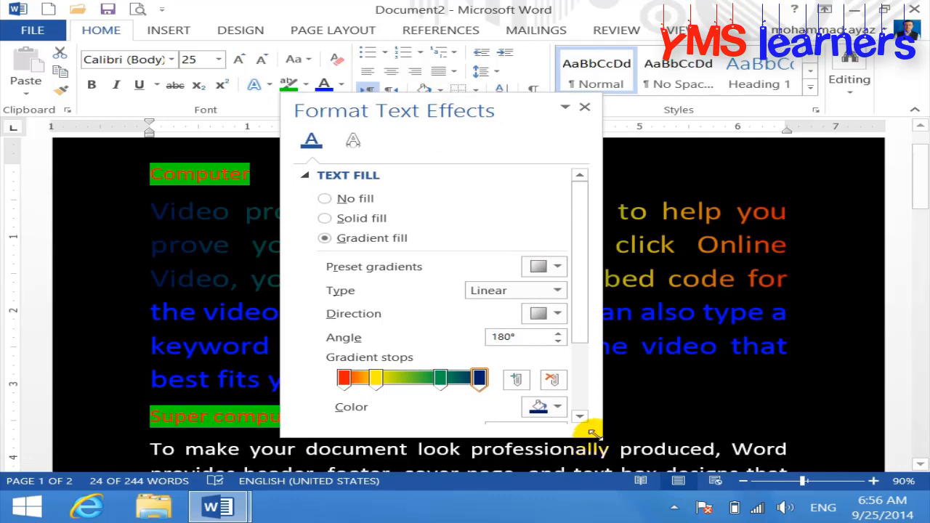
drag(592, 433, 617, 472)
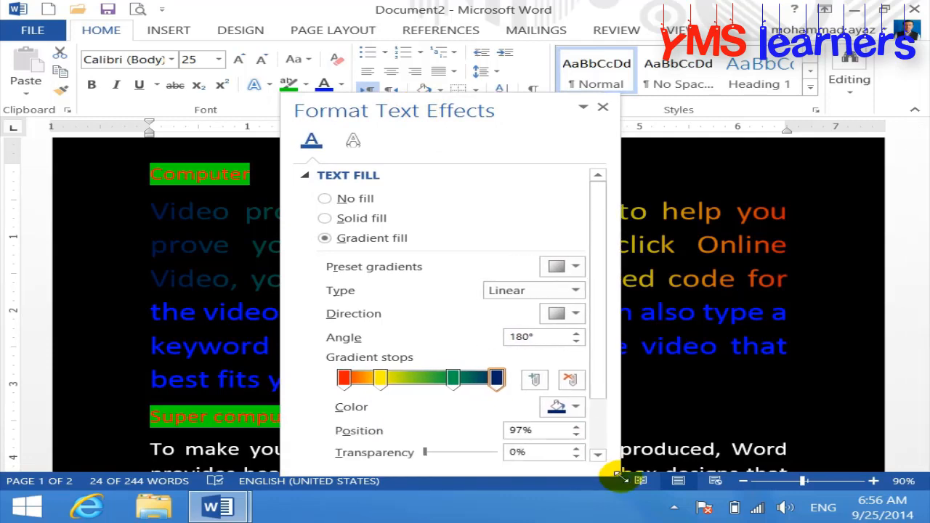
- Try the Radial and Rectangular gradient types on the three selected lines, then set the type to Linear
click(575, 291)
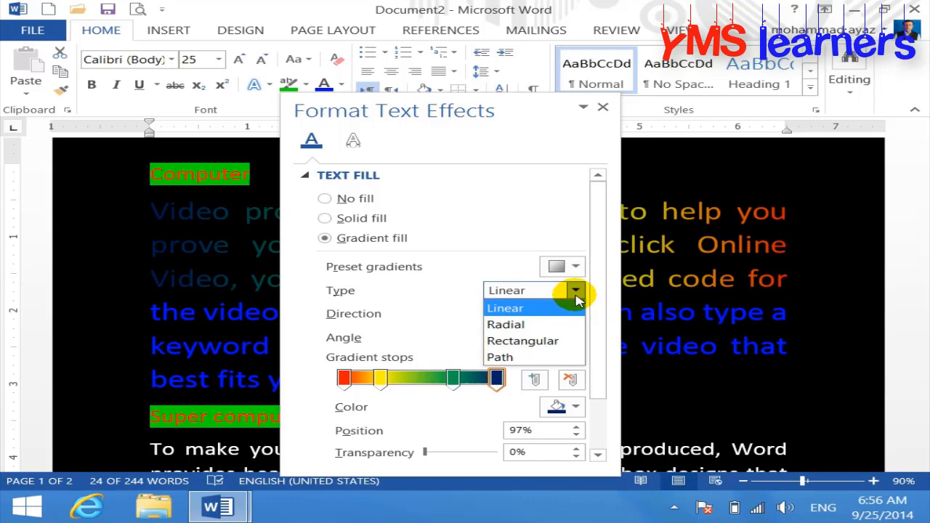
click(550, 325)
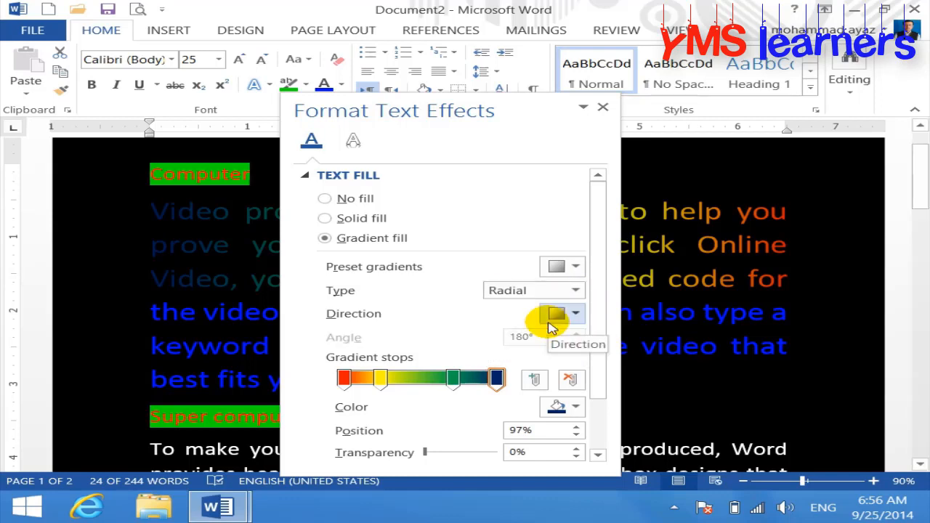
click(575, 291)
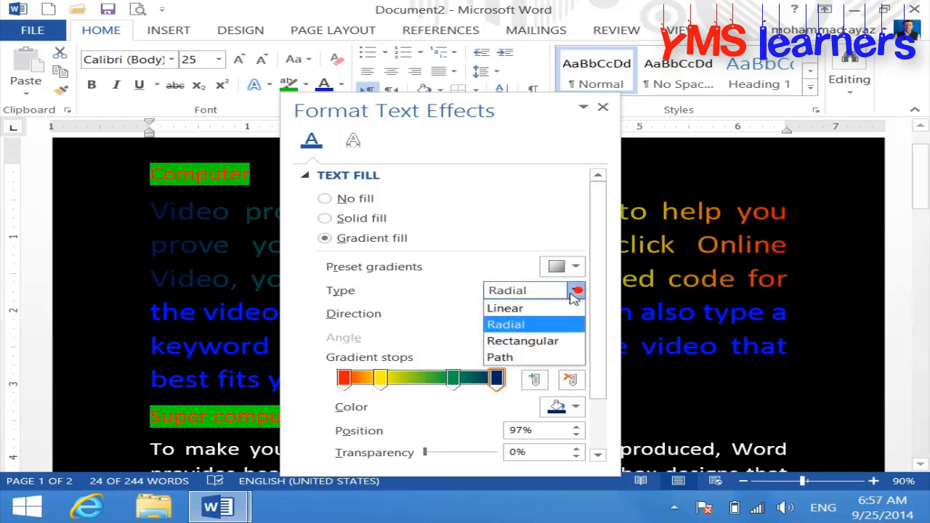
click(550, 342)
click(576, 290)
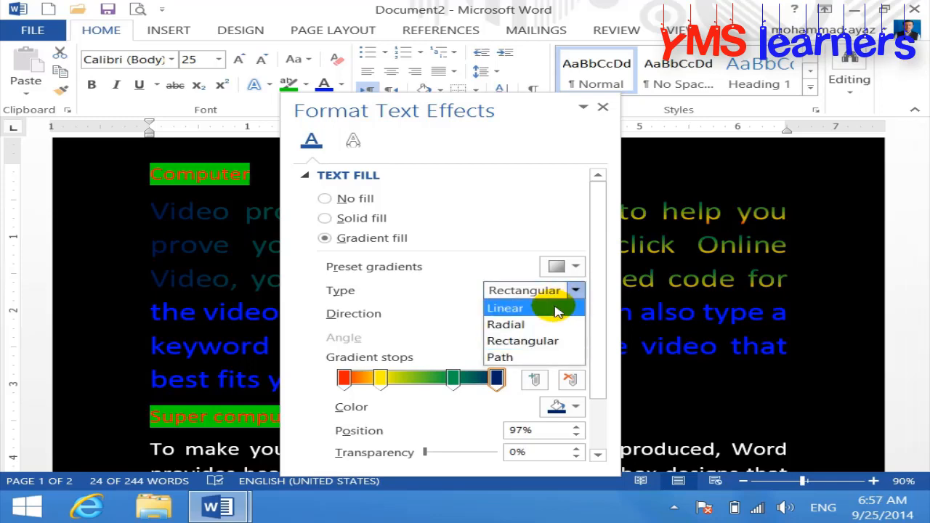
click(556, 309)
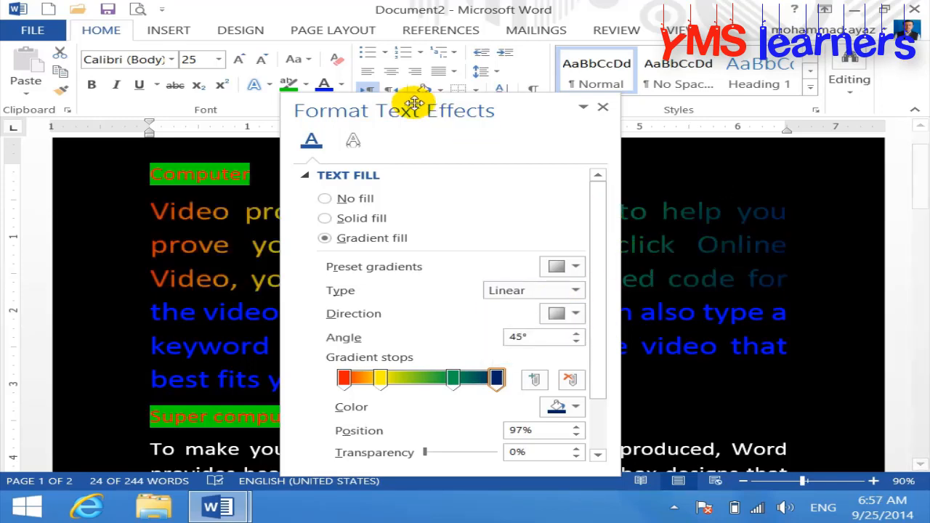
- Move the text effects settings off the start of the paragraph and open the gradient type choices
drag(412, 106, 679, 112)
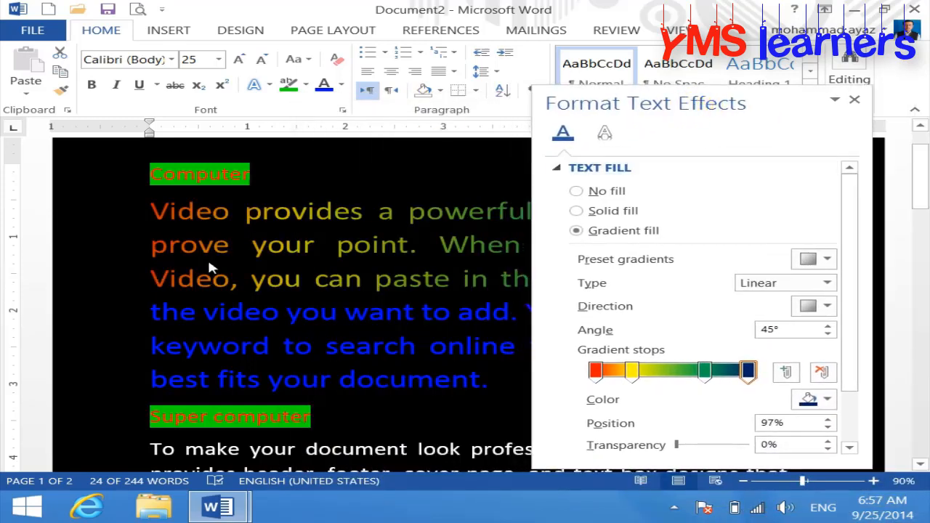
click(827, 284)
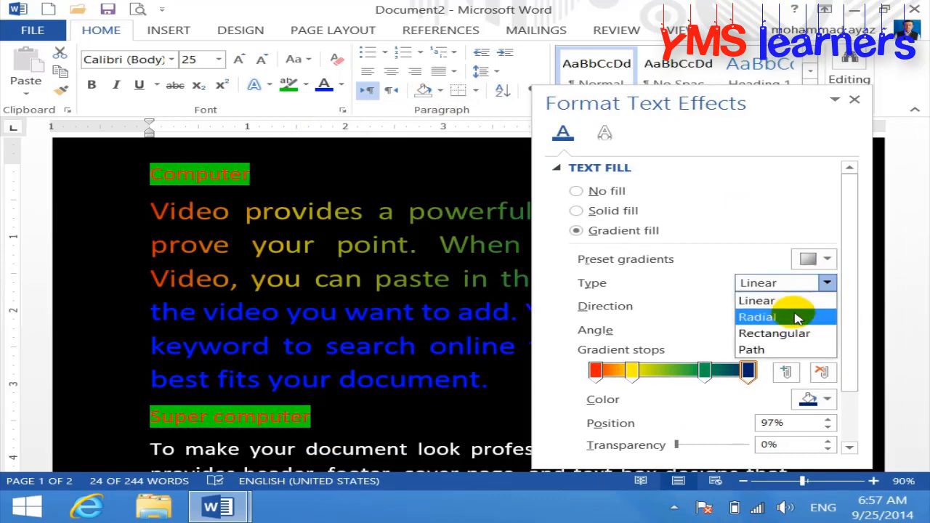
- Try the Radial gradient type for the paragraph's text fill and look at its directions before restoring the Linear type
click(793, 315)
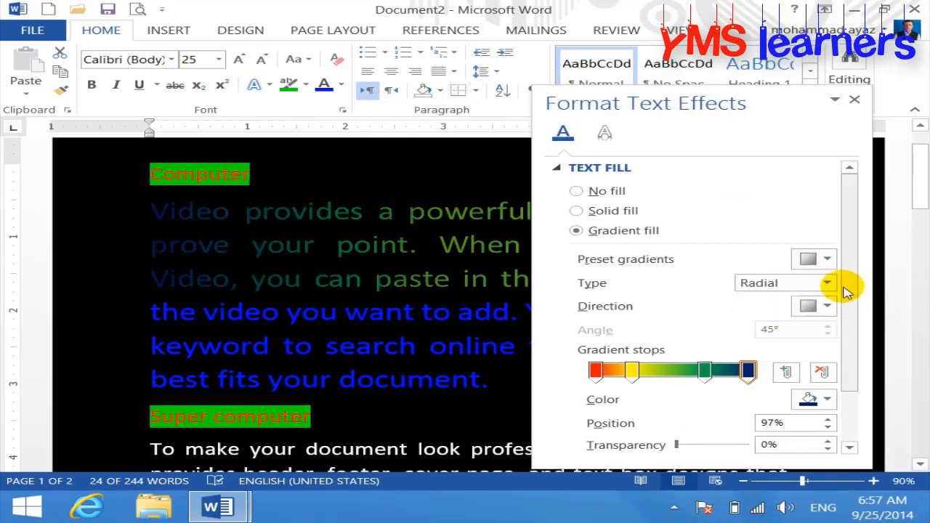
click(828, 306)
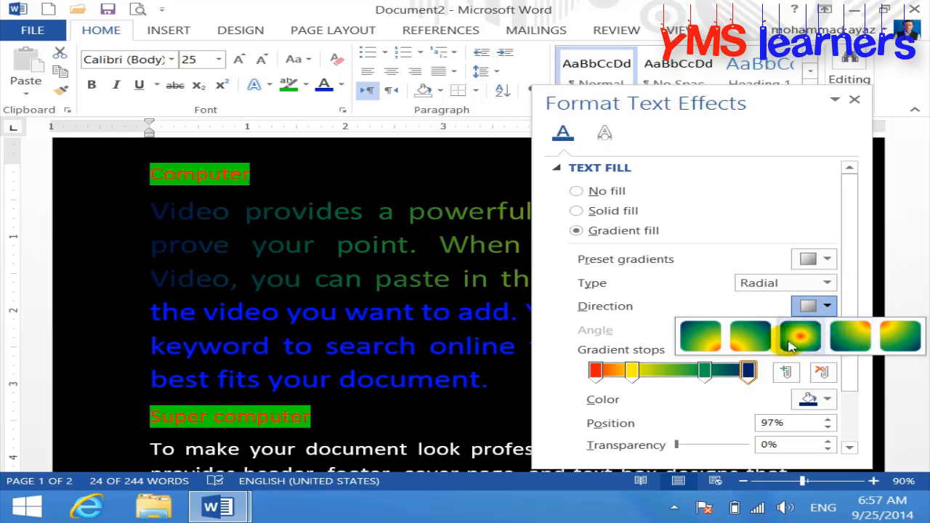
click(829, 284)
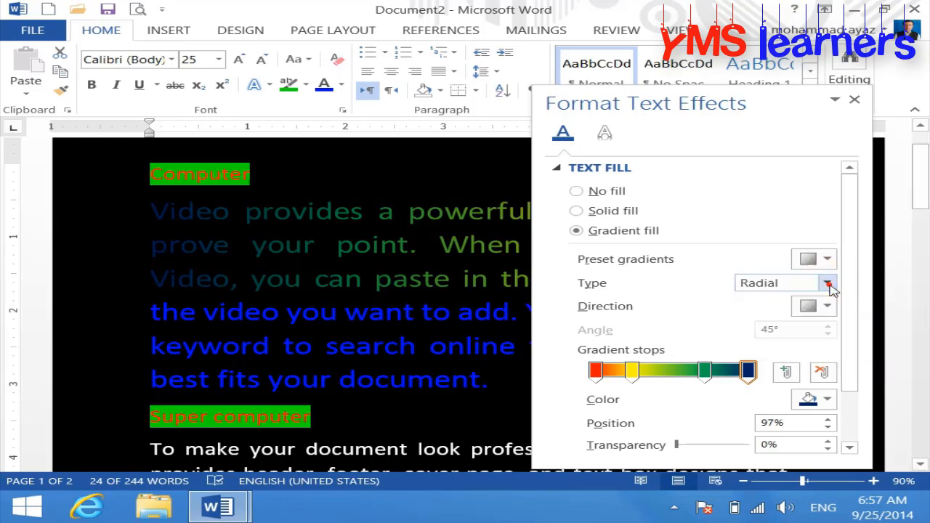
click(828, 284)
click(822, 299)
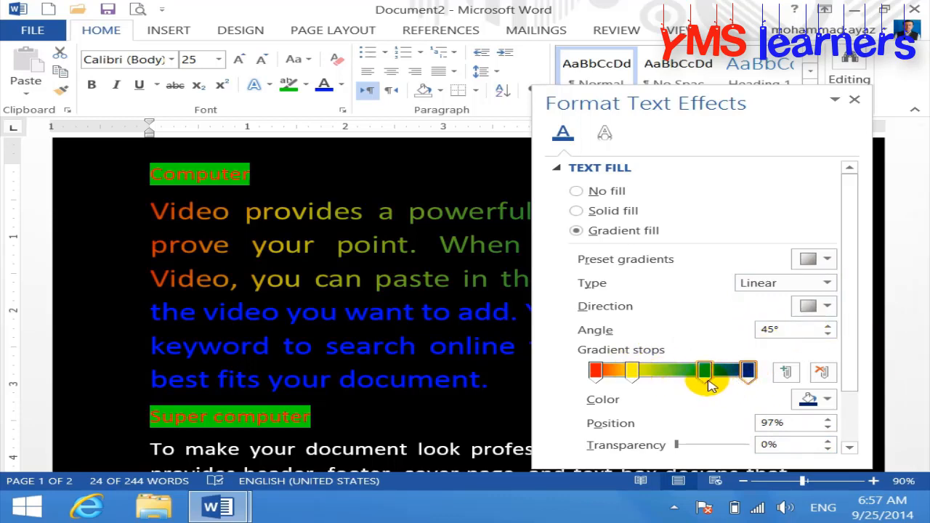
- Move the green gradient stop to 46% and add two stops after it, colouring the one at 67% pink
drag(704, 373, 672, 378)
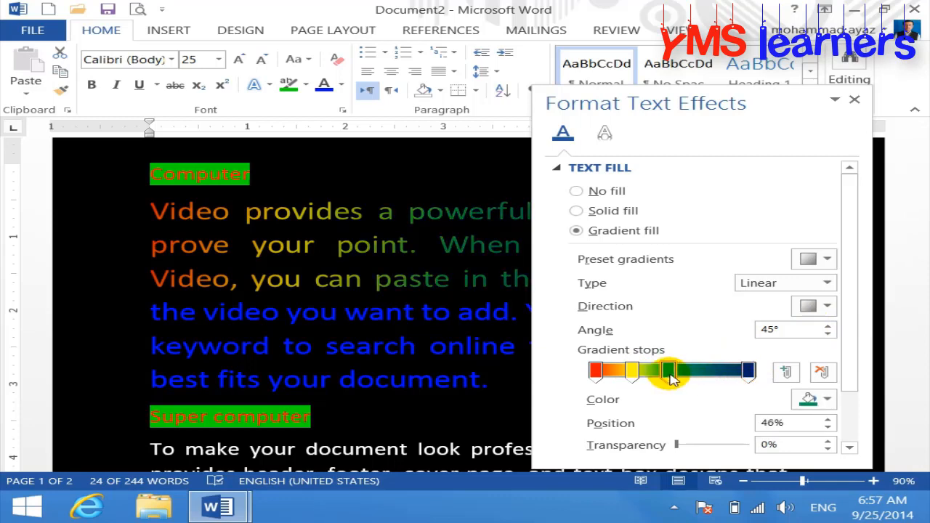
click(790, 372)
click(702, 373)
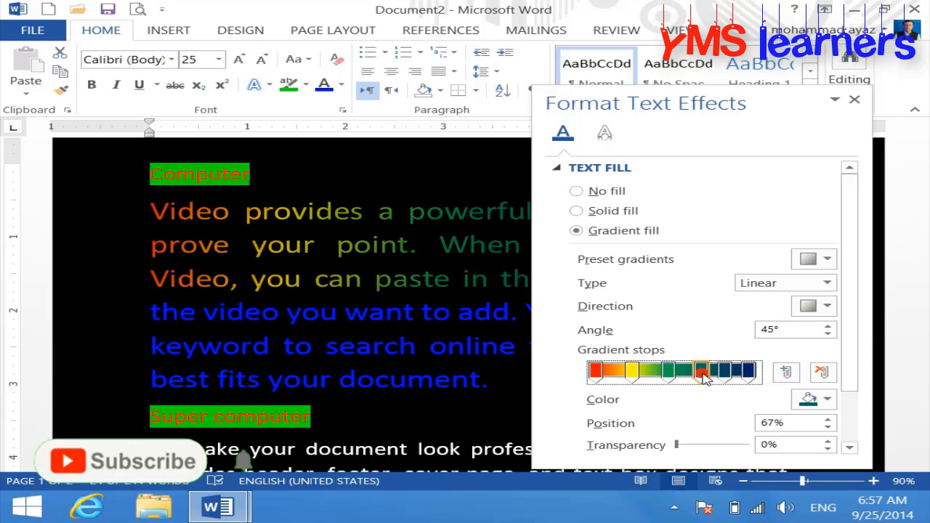
click(827, 402)
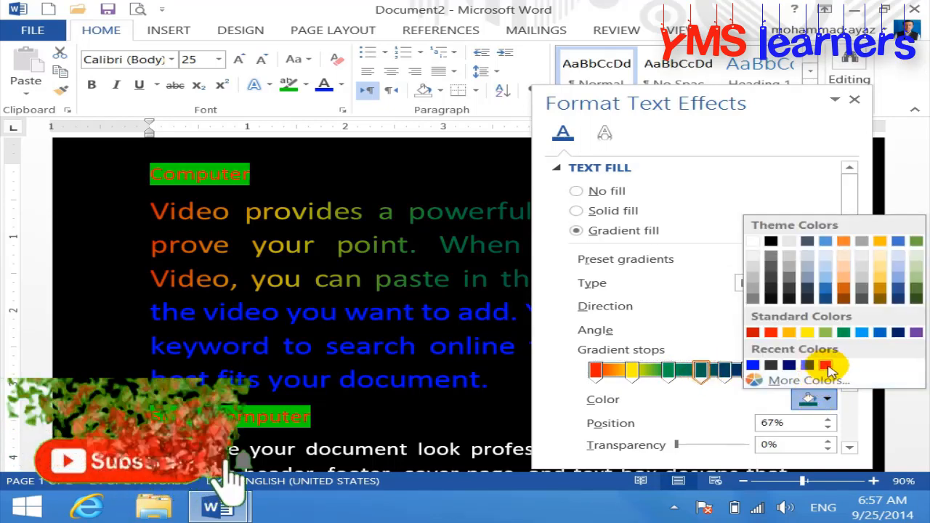
click(827, 365)
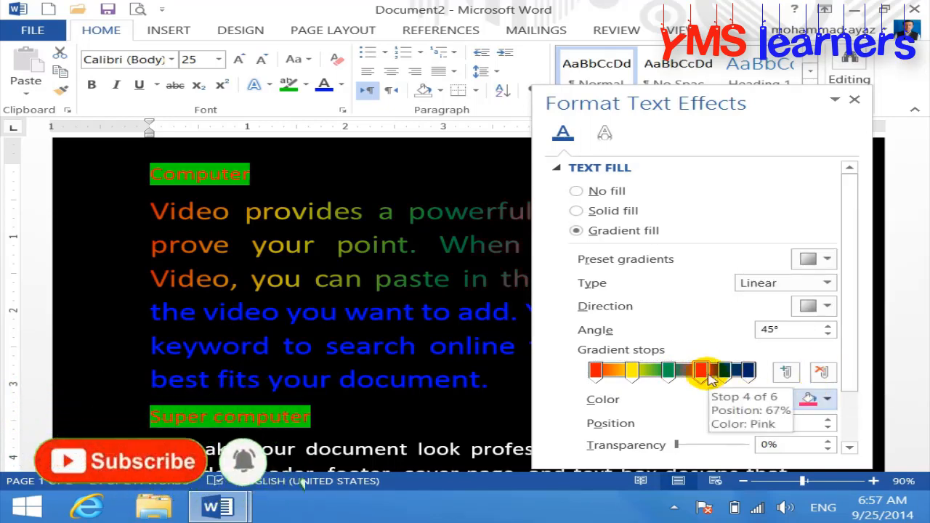
- Colour the gradient stop at 82% light blue and close the text effects settings
click(726, 372)
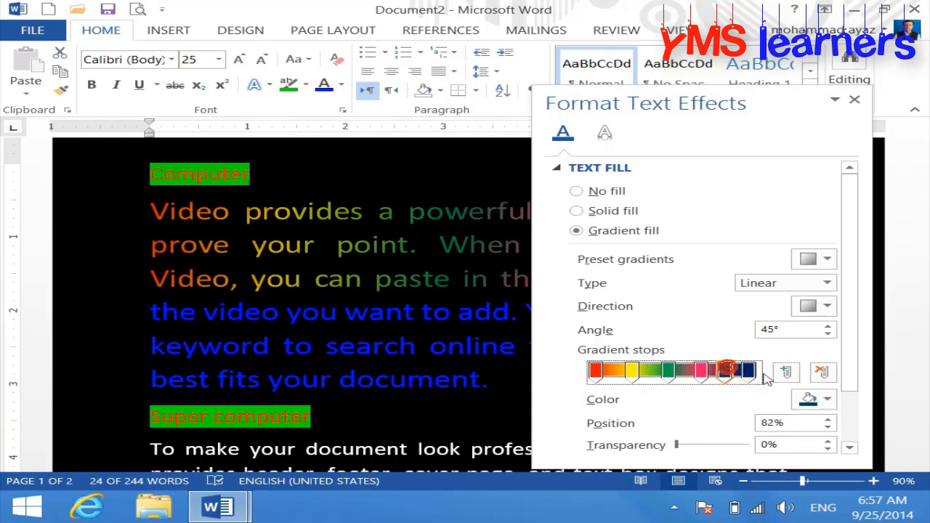
click(828, 399)
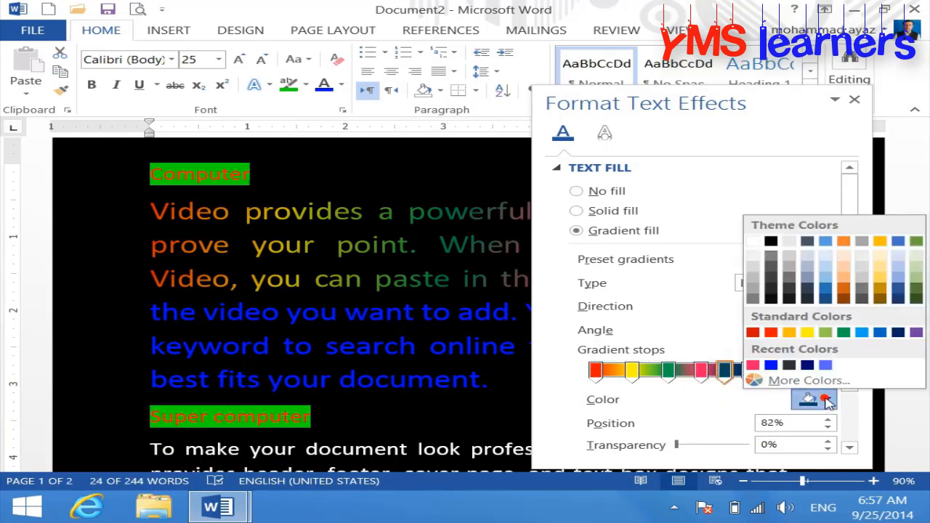
click(906, 278)
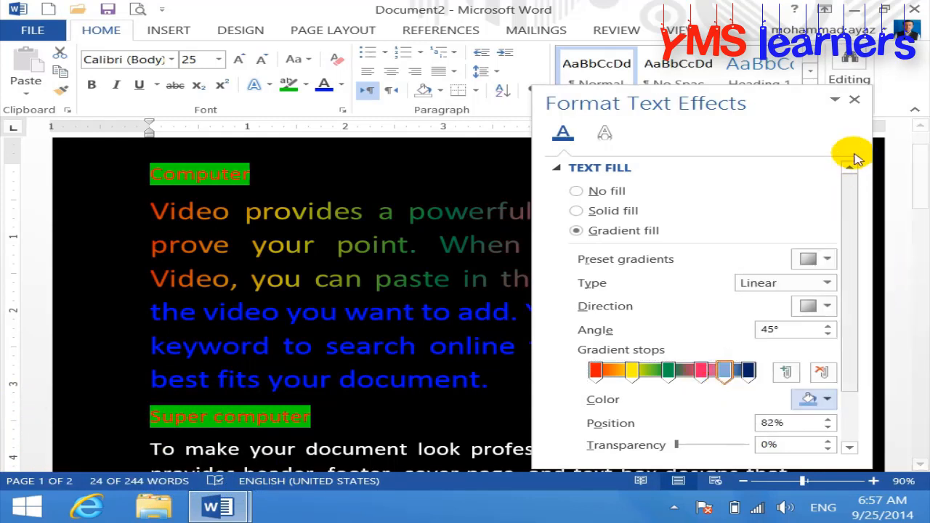
click(856, 101)
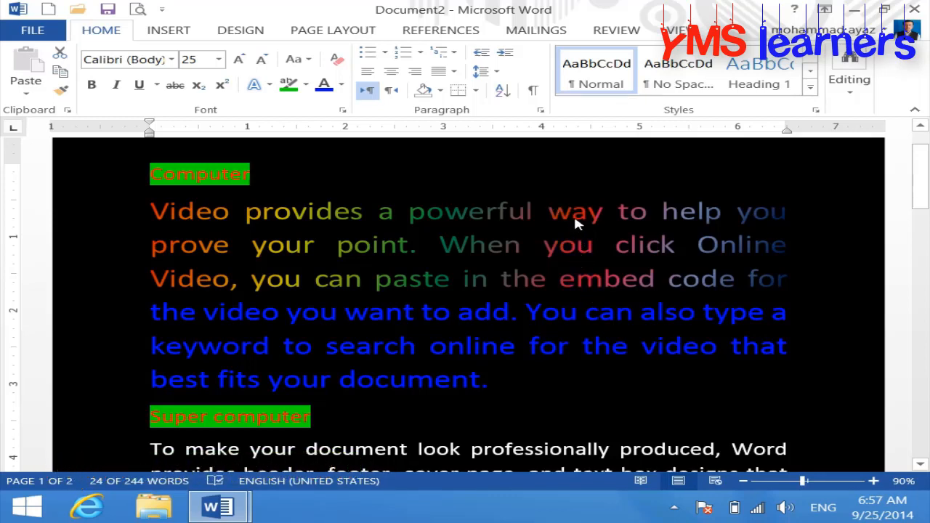
- Examine the font colour gradient variations and the gradient's transparency setting for the multicoloured text, leaving the fill unaltered
click(342, 86)
mouse_move(461, 301)
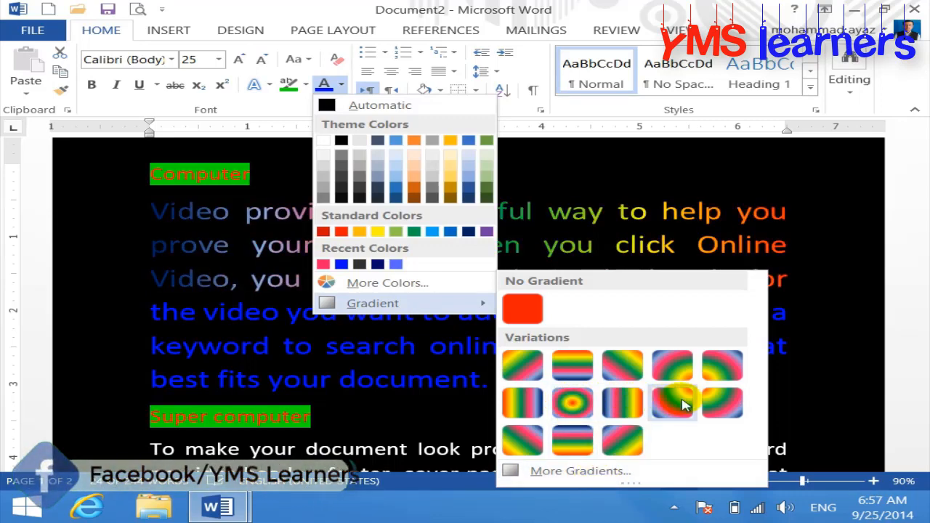
click(571, 472)
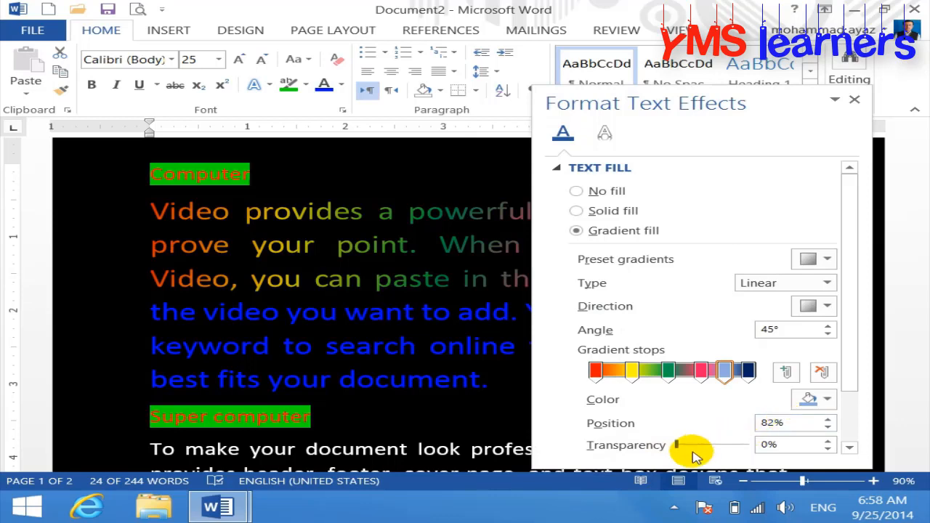
drag(678, 447, 662, 461)
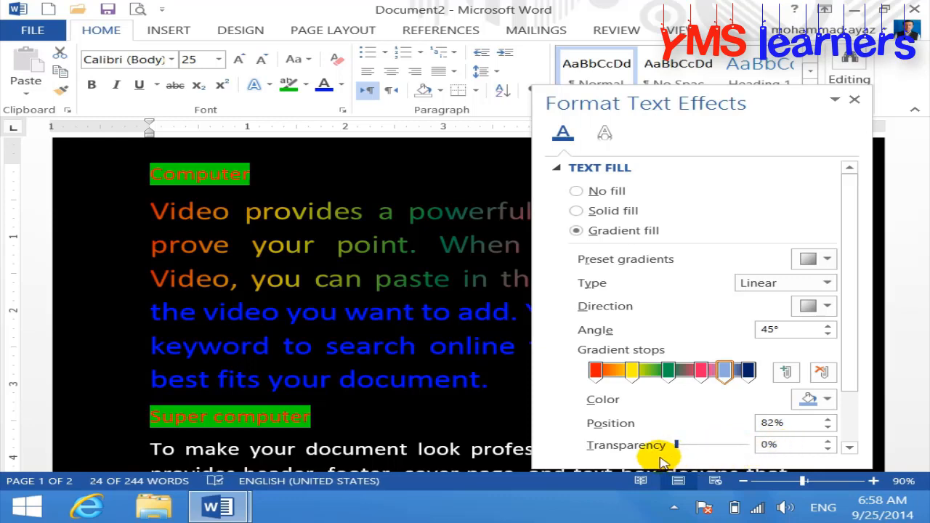
click(854, 101)
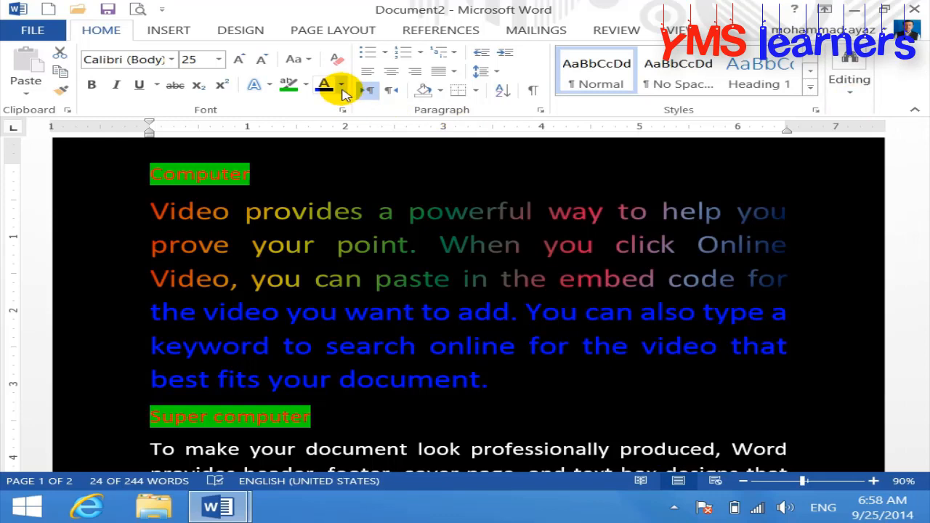
click(342, 89)
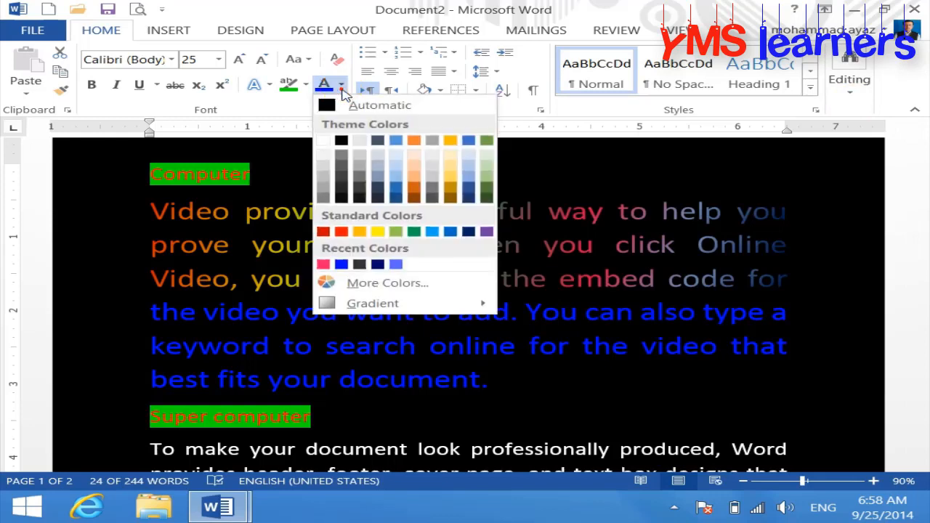
click(341, 88)
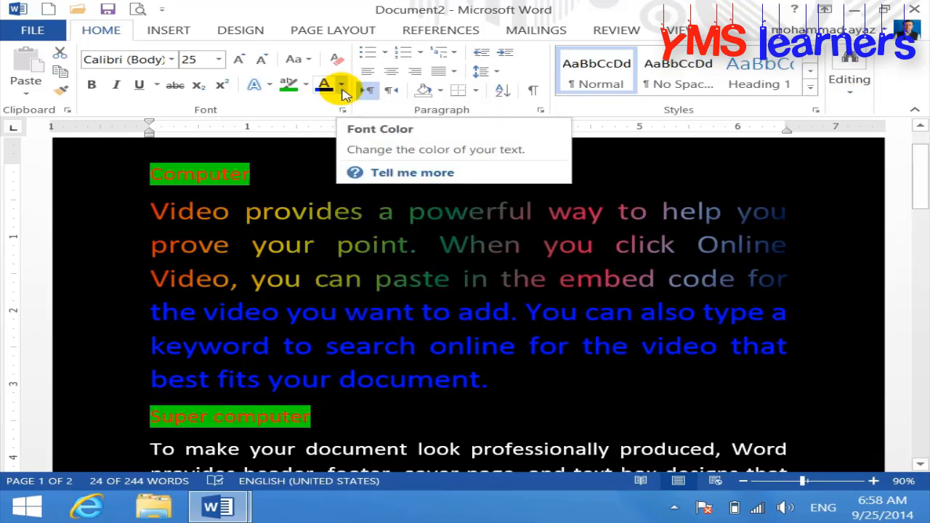
click(406, 280)
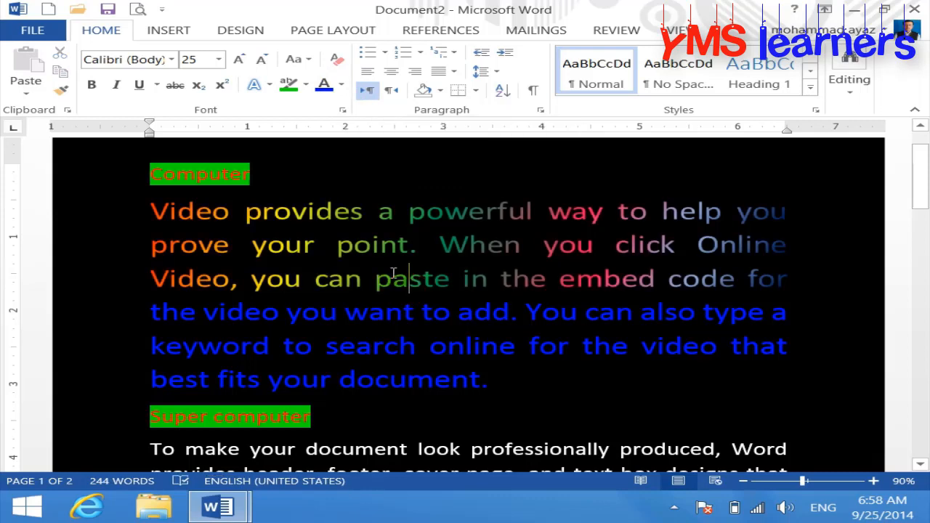
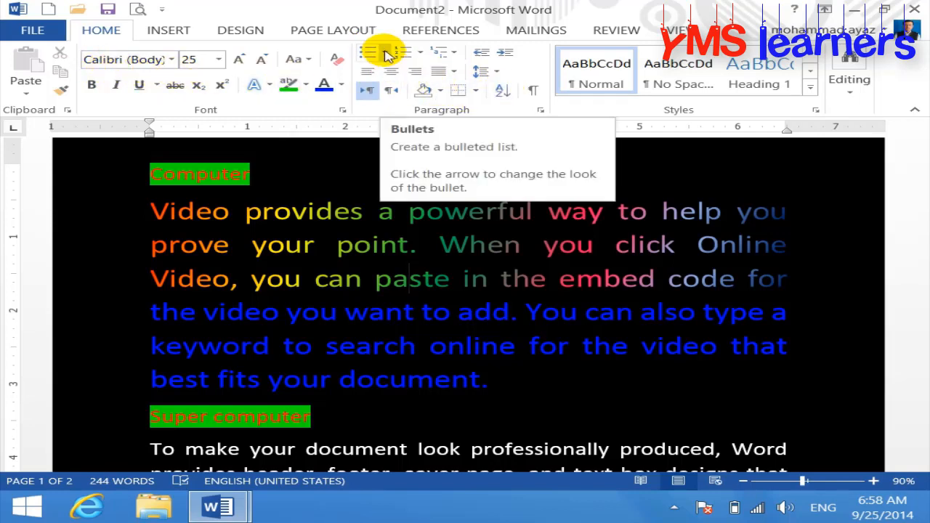
click(386, 53)
click(385, 54)
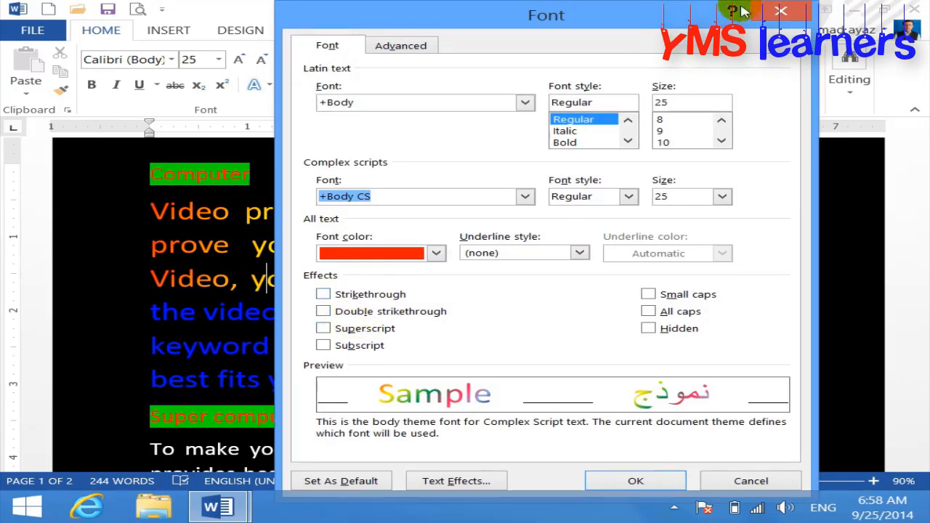
click(768, 9)
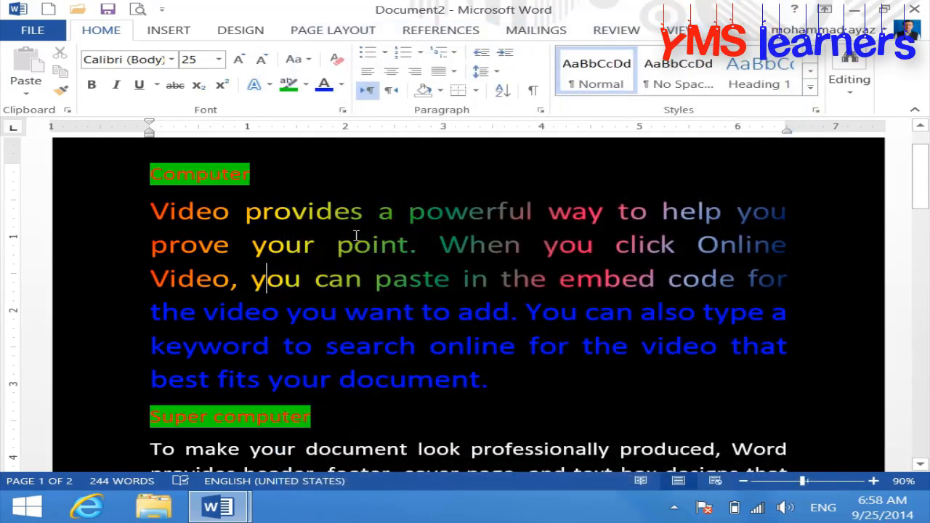
- Create a new blank document and look over its font settings
click(49, 10)
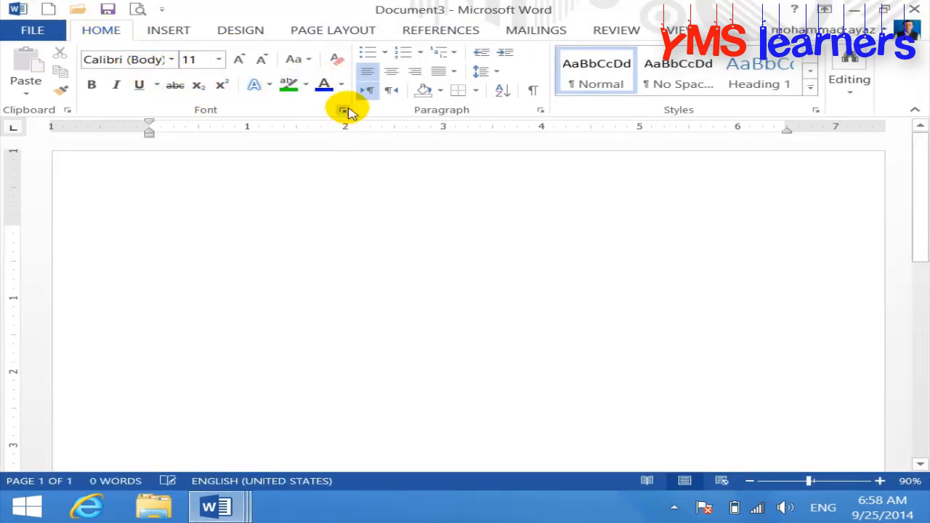
click(344, 111)
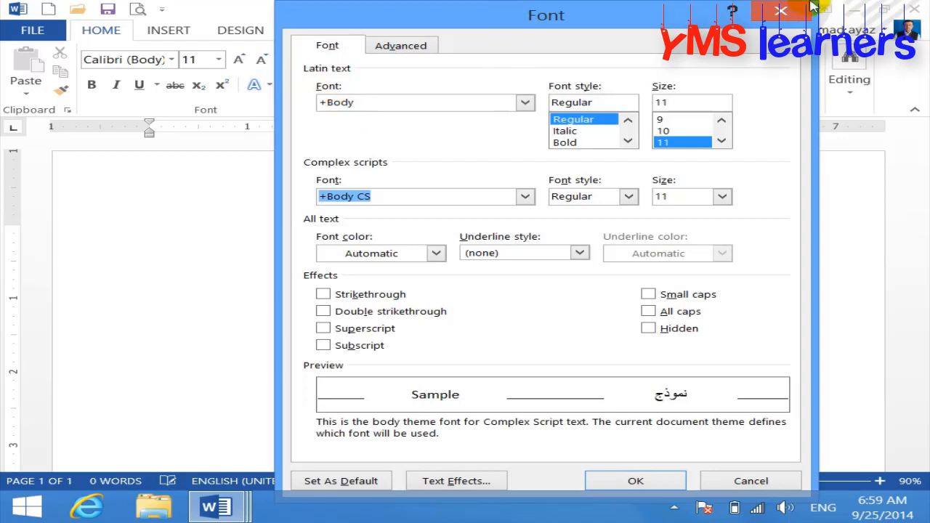
click(793, 18)
- Set the font size to 31 and enter the lines "Super computer:" and "Super Computer", separated by an empty line
click(549, 245)
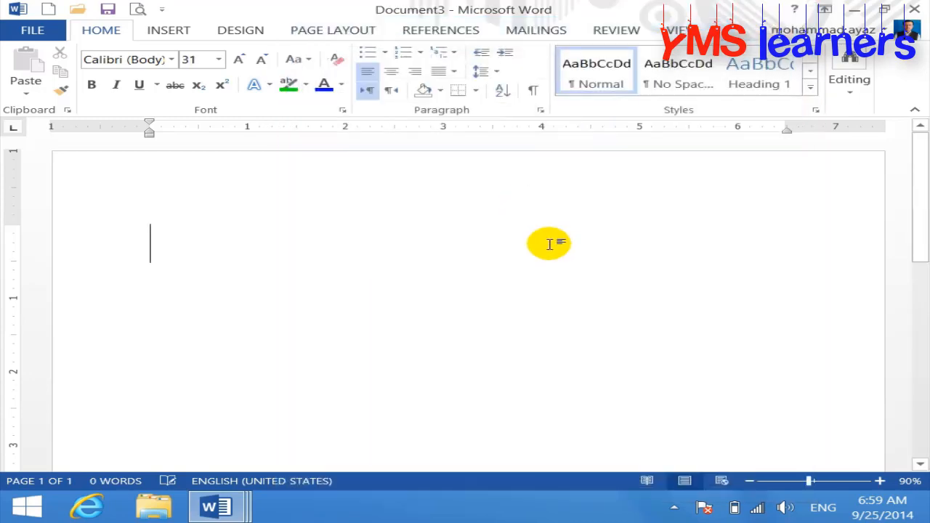
text(Super computer:)
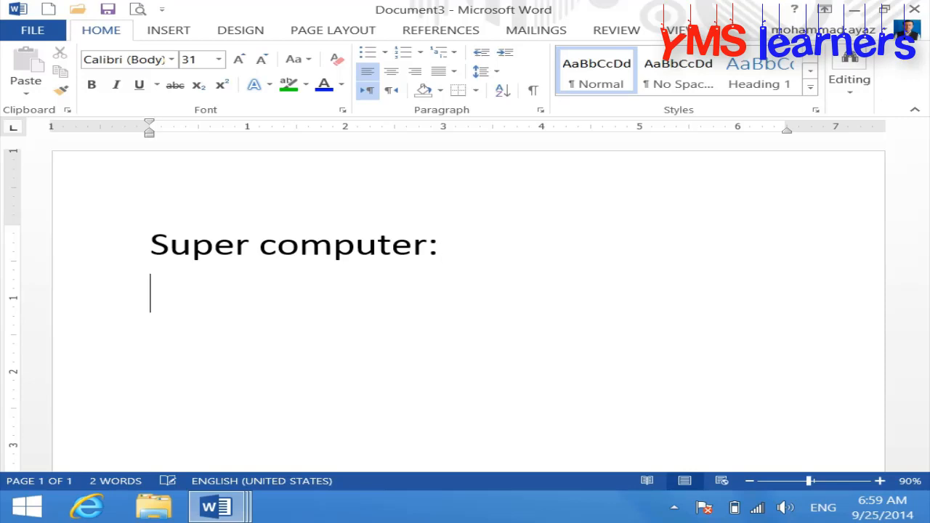
text(Super Co,p)
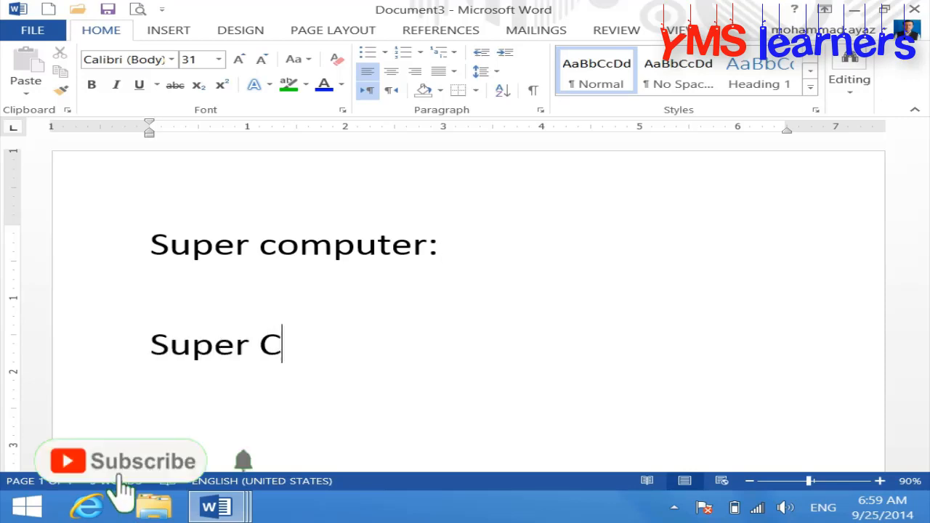
key(BackSpace)
key(BackSpace)
text(moute)
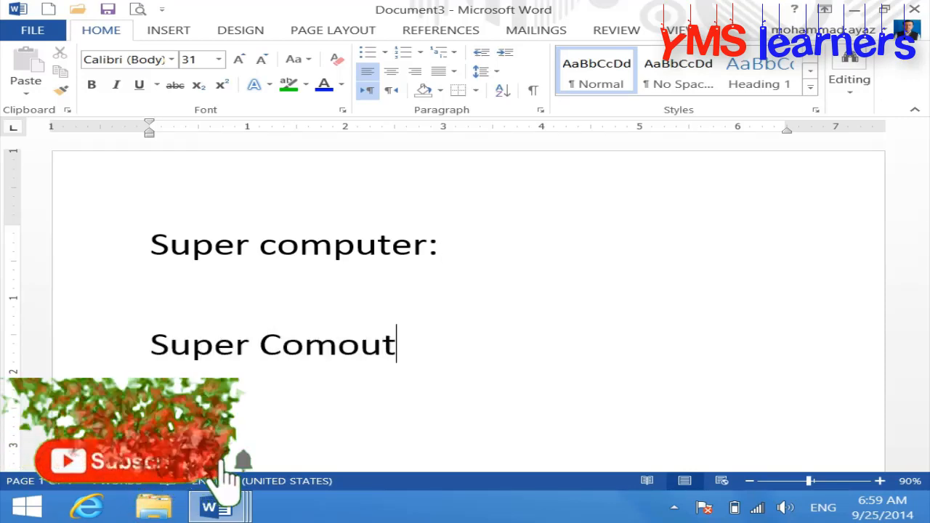
key(BackSpace)
key(BackSpace)
key(BackSpace)
key(BackSpace)
text(puter)
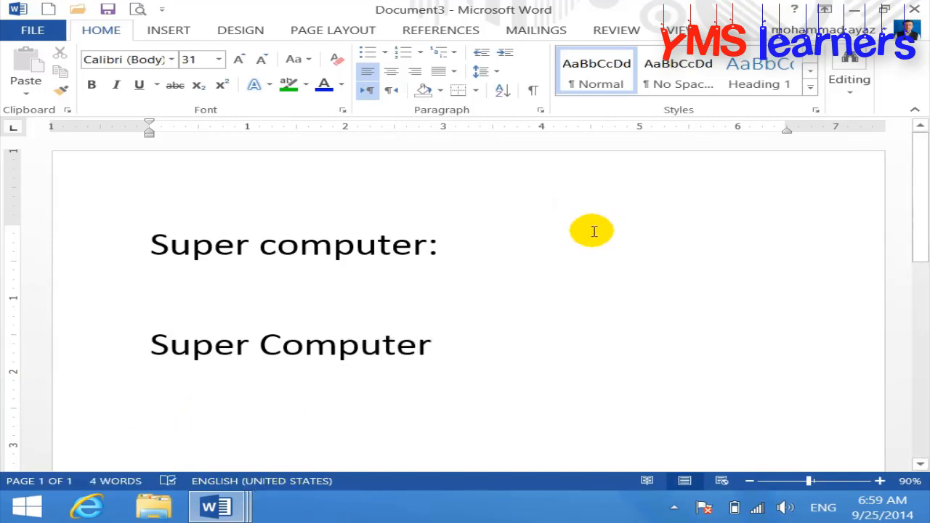
- Change the first line's case to capitalize each word and remove its trailing colon
drag(444, 245, 208, 129)
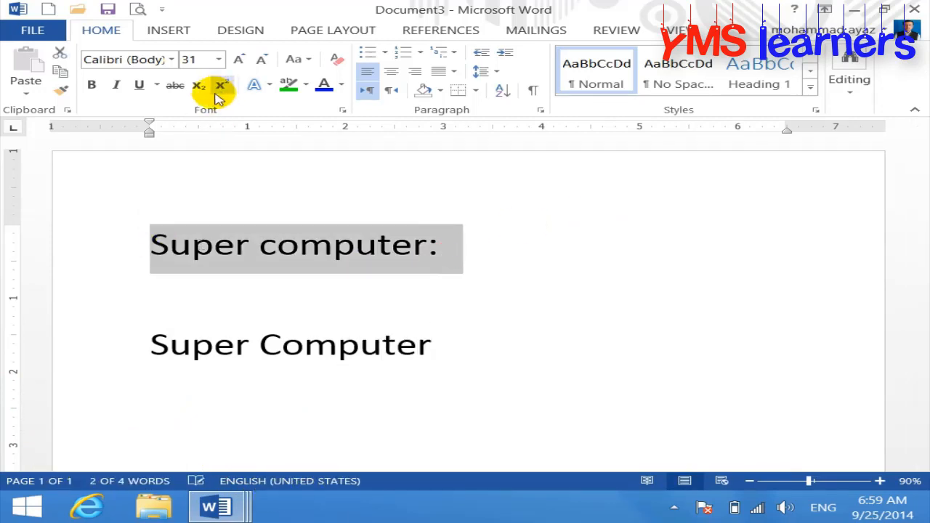
click(296, 60)
click(345, 140)
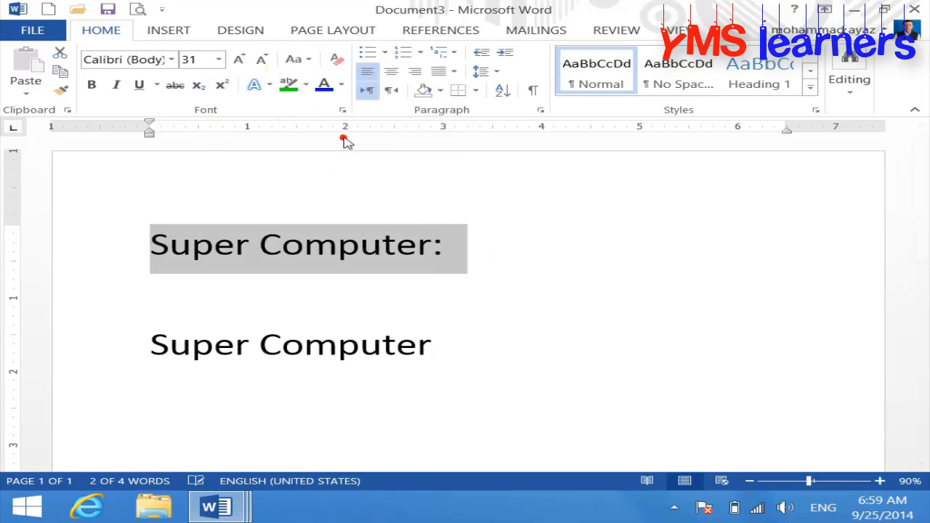
click(487, 264)
key(BackSpace)
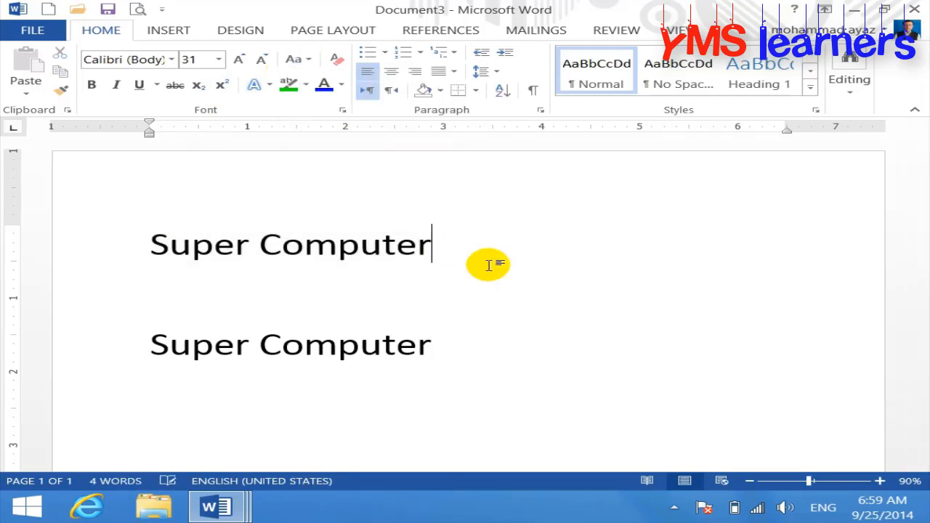
- Set the first "Super Computer" line's Latin text font to Agency FB in the font settings and look over the available fonts
drag(451, 249, 104, 243)
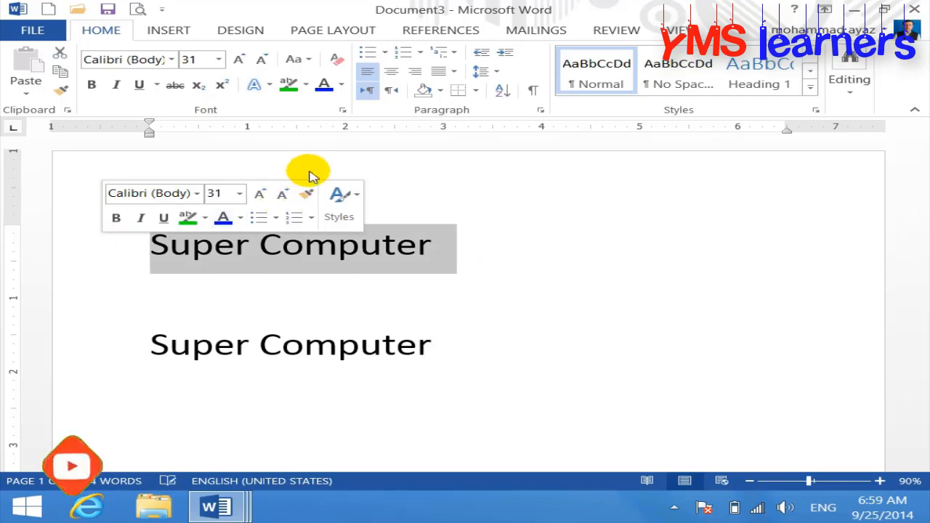
click(343, 109)
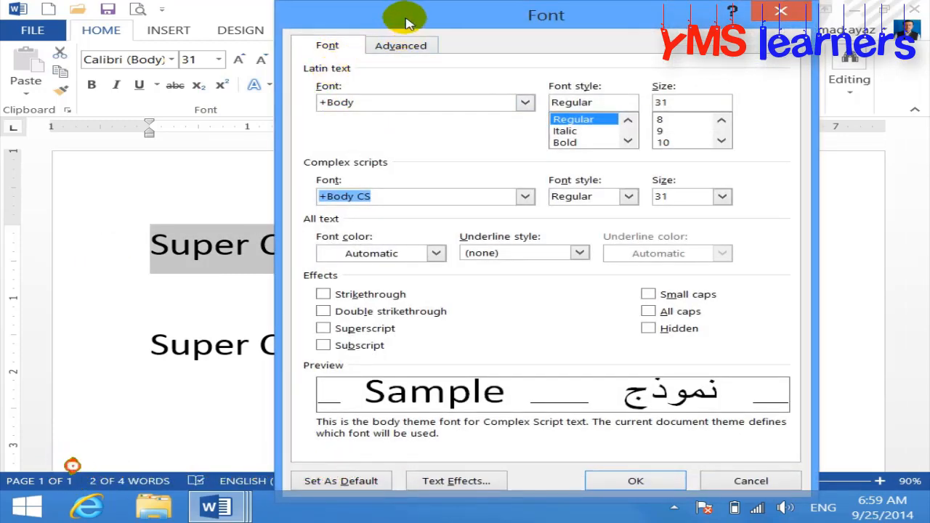
drag(407, 22, 515, 23)
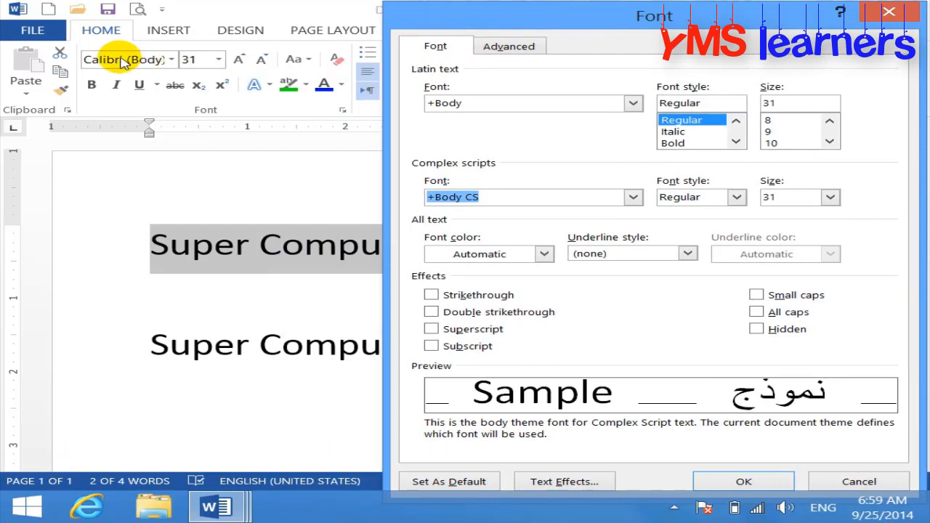
click(634, 104)
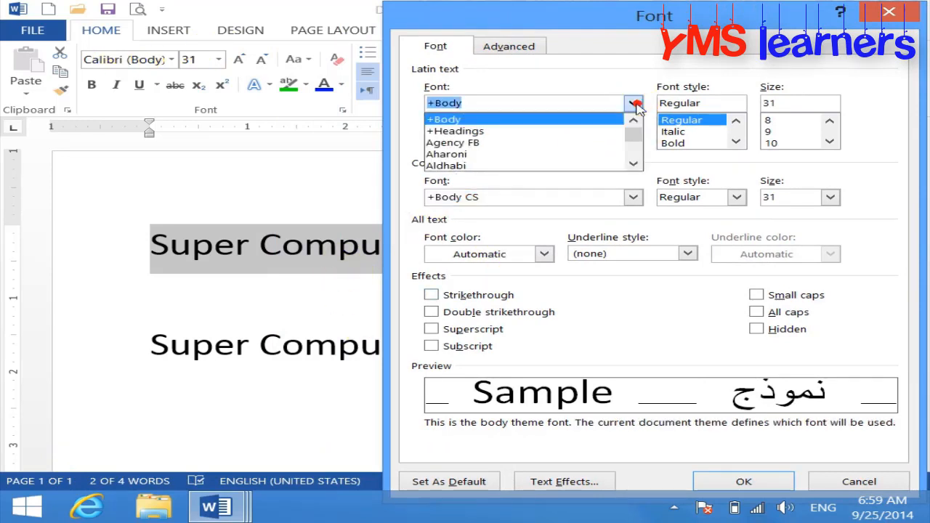
click(528, 142)
click(759, 470)
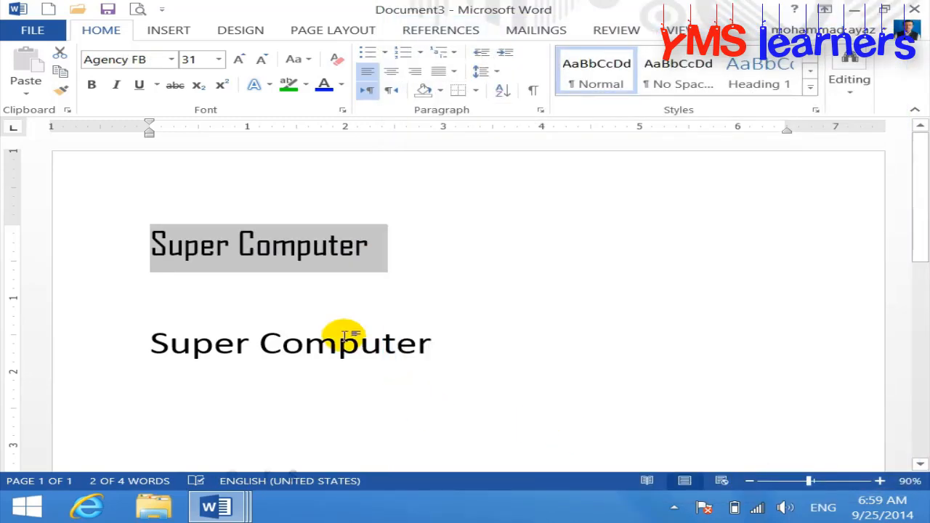
click(171, 59)
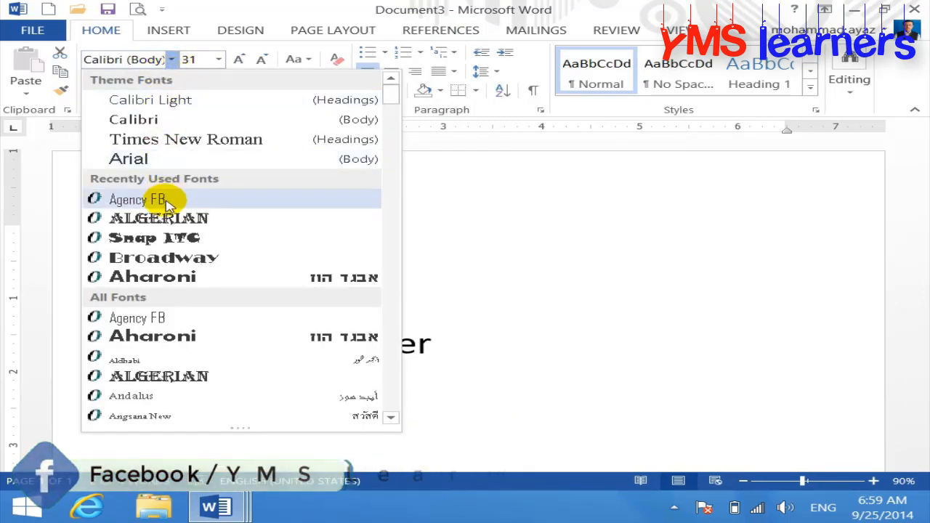
click(569, 271)
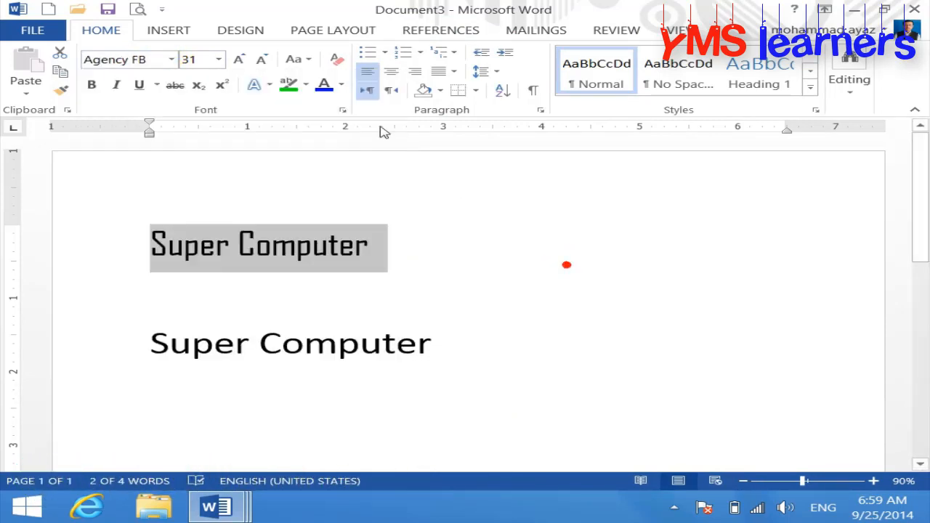
- Change the first line's Latin text font to Yu Mincho in the font settings
click(343, 110)
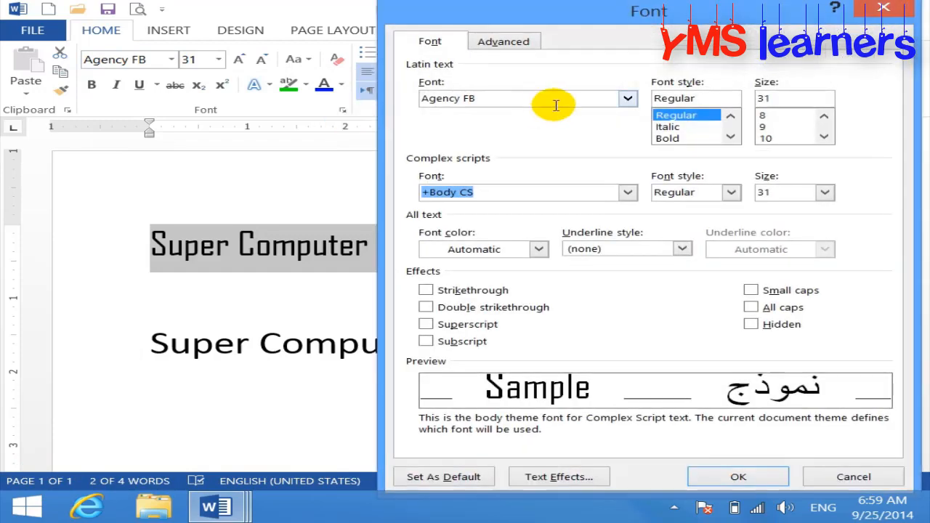
click(627, 98)
drag(630, 130, 629, 151)
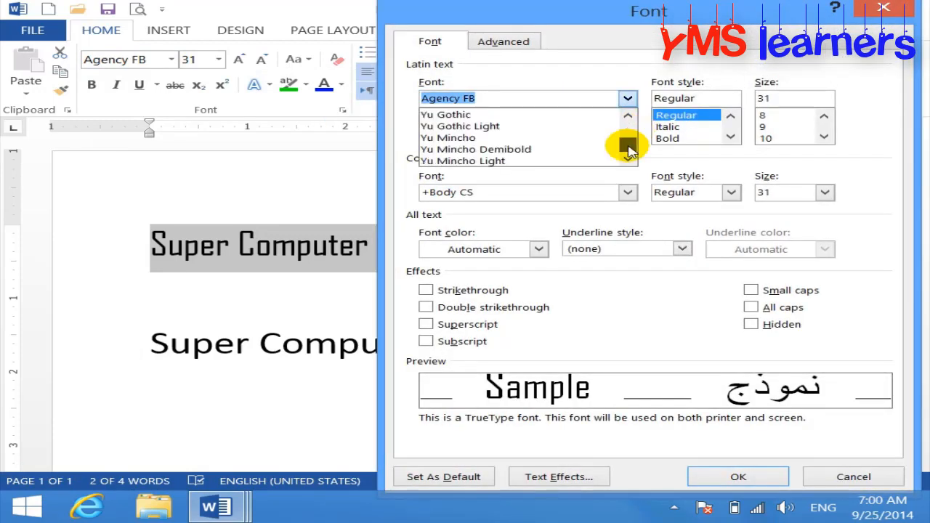
click(517, 138)
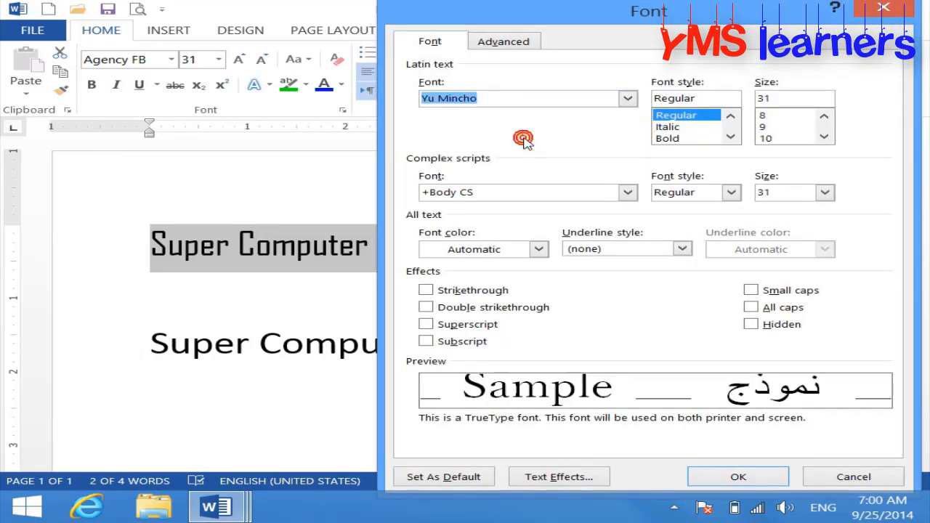
click(758, 478)
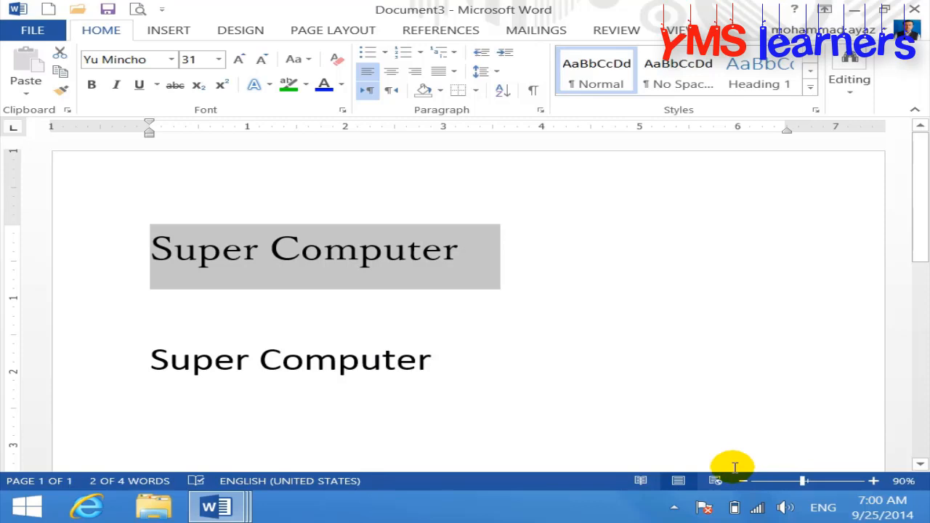
- Change the first line's Latin text font to Algerian in the font settings by entering the font name
click(342, 110)
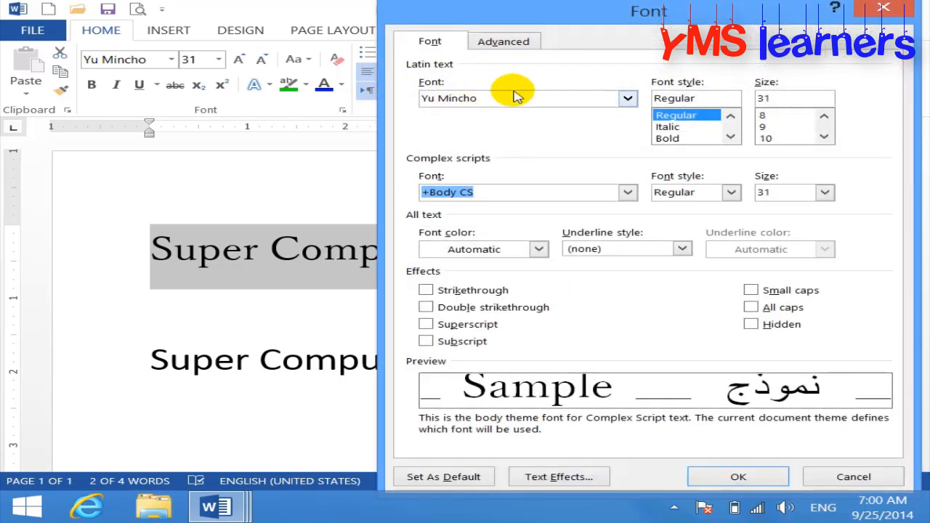
click(626, 99)
click(628, 142)
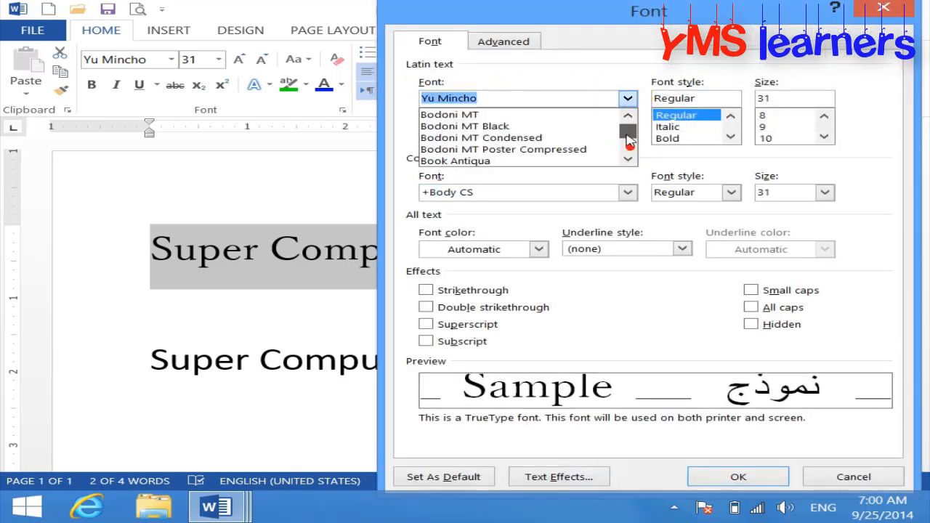
drag(628, 142, 623, 121)
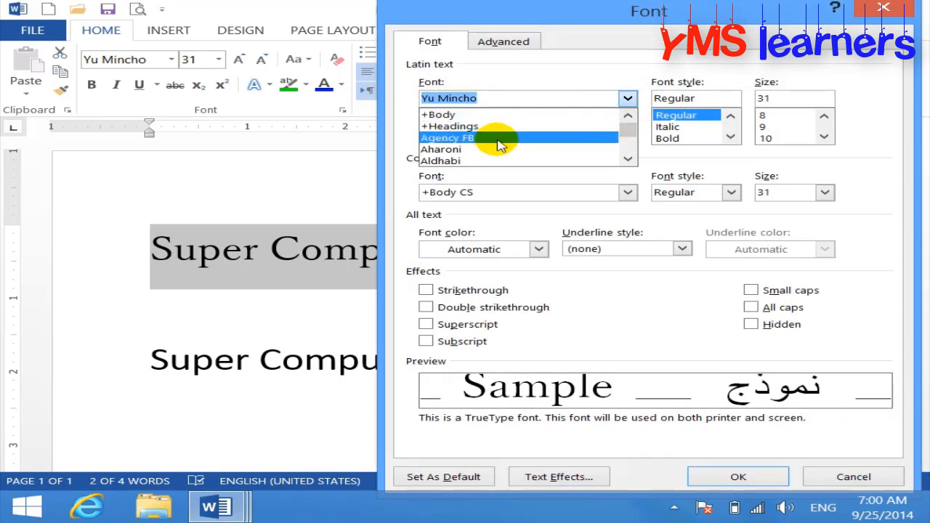
click(472, 95)
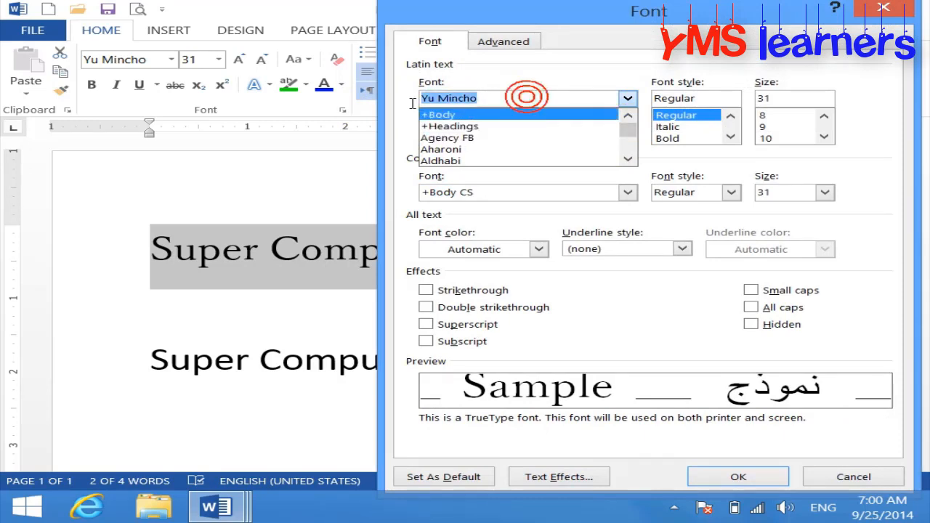
text(alger)
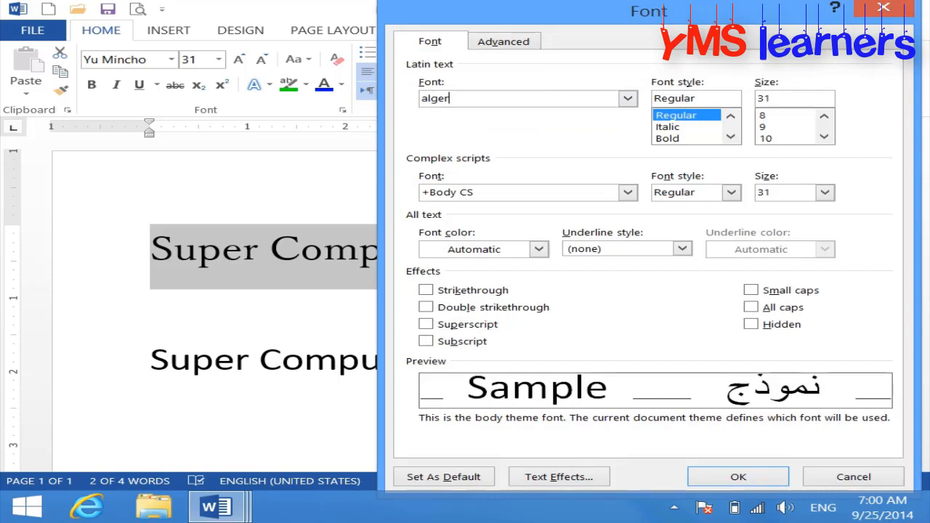
text(ian)
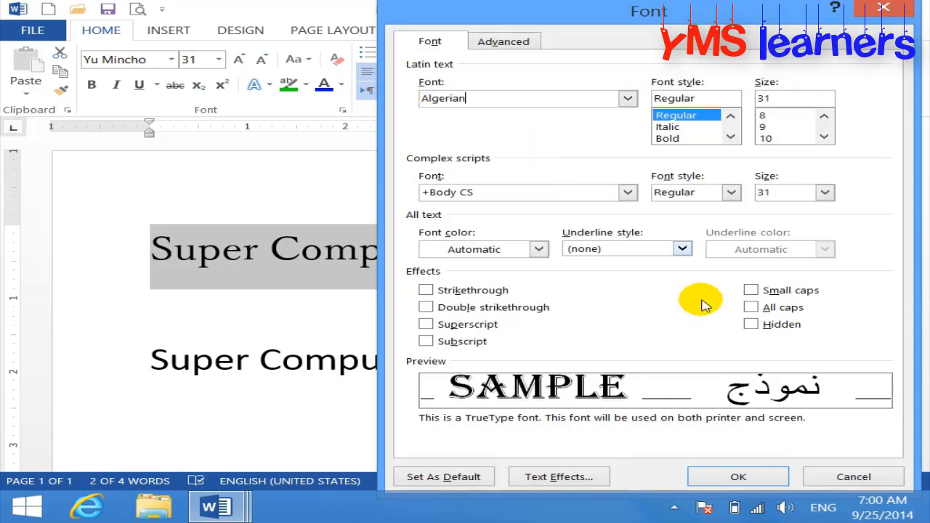
click(739, 476)
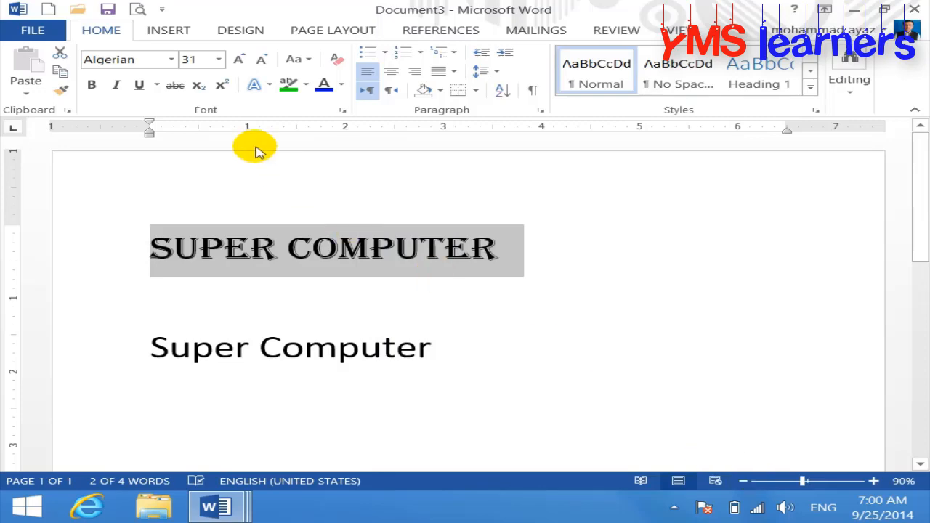
- Set the first line's Latin text font to Calibri in the font settings by entering the font name
click(342, 110)
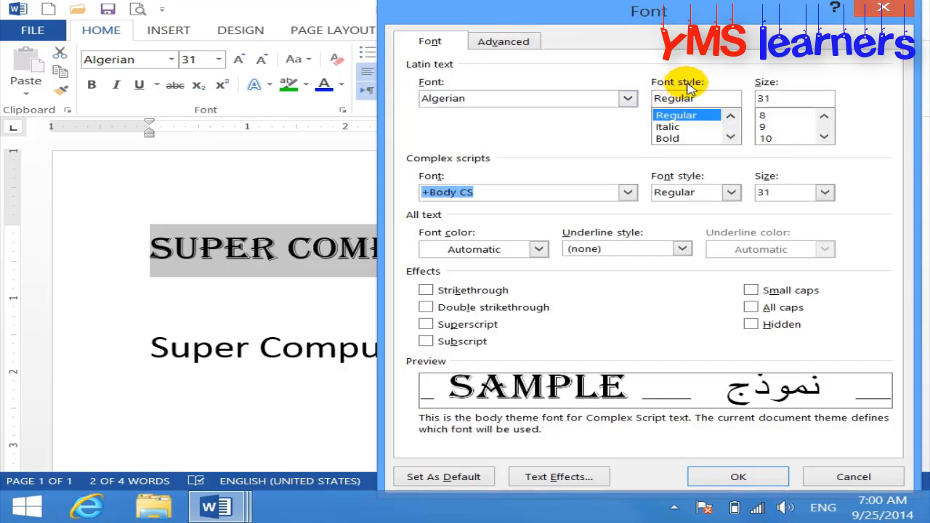
click(628, 98)
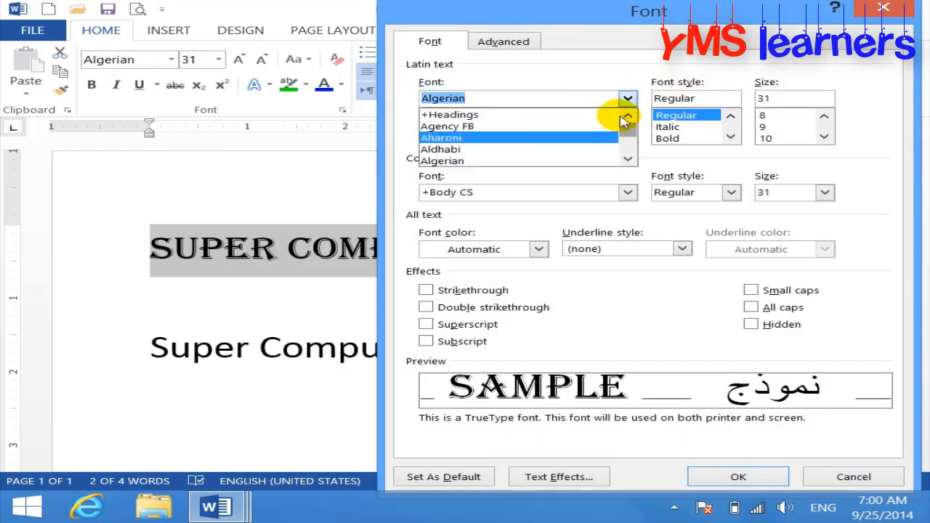
click(536, 127)
drag(587, 100, 394, 103)
text(cal)
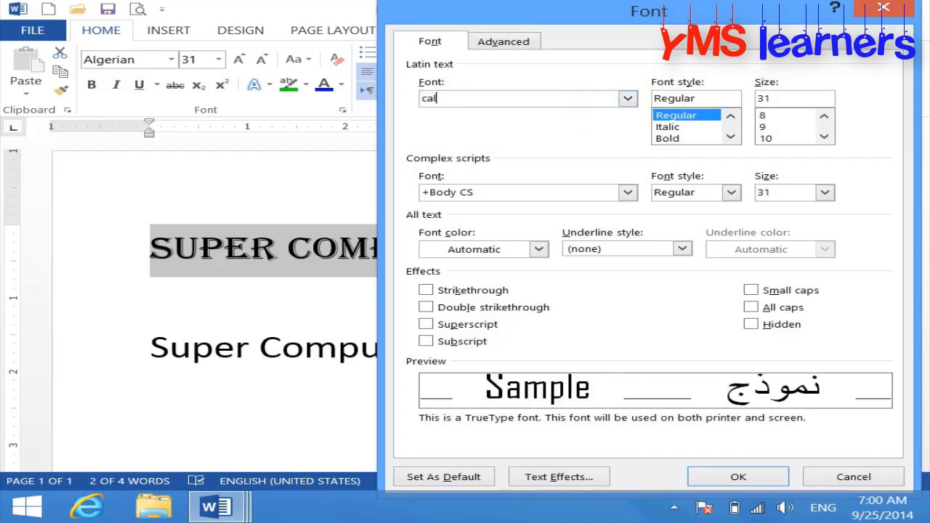
text(ibri)
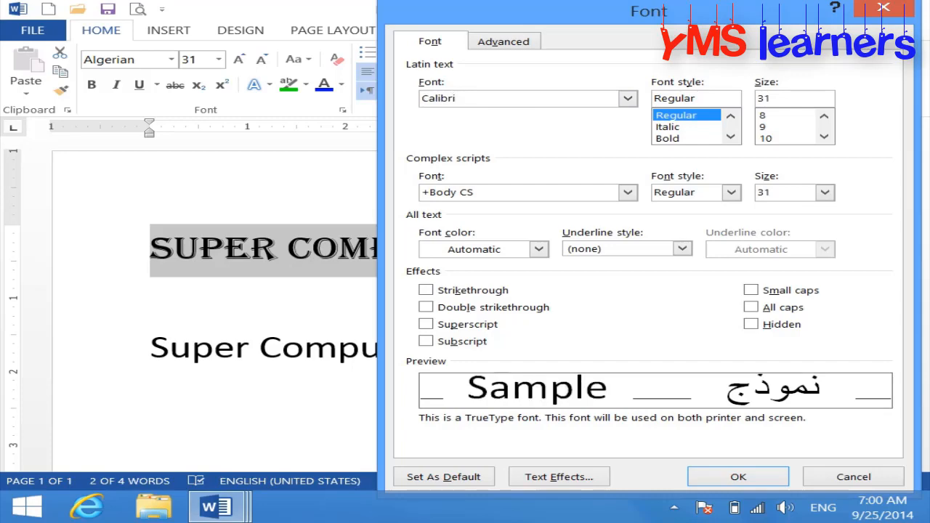
click(715, 476)
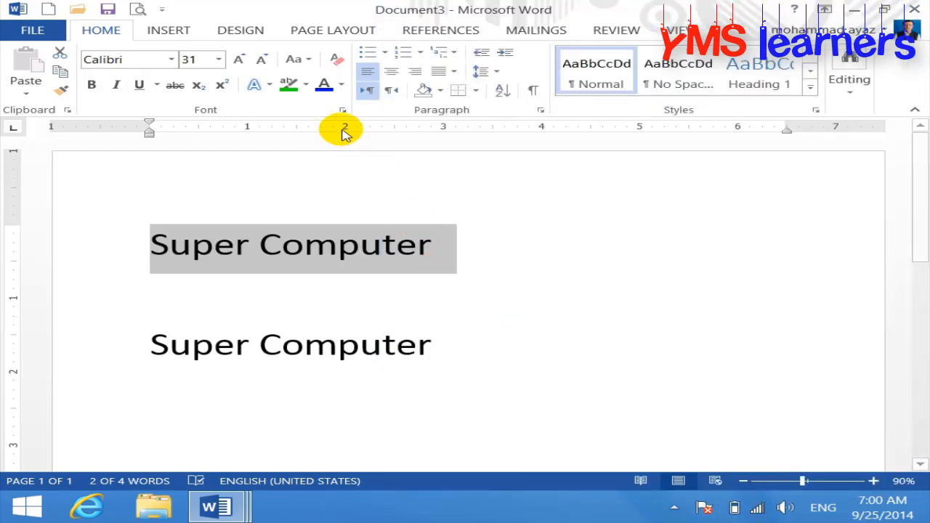
- Apply the Italic font style to the first line through the font settings
click(342, 110)
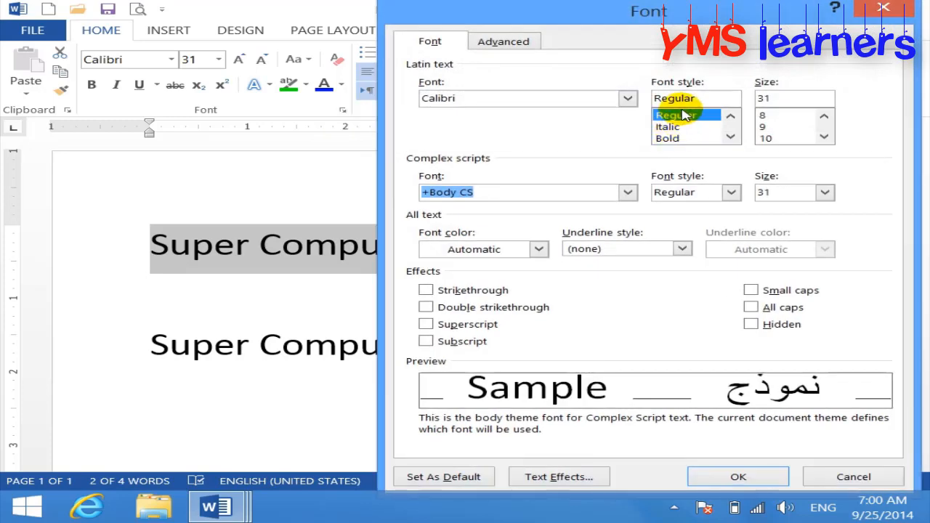
click(668, 127)
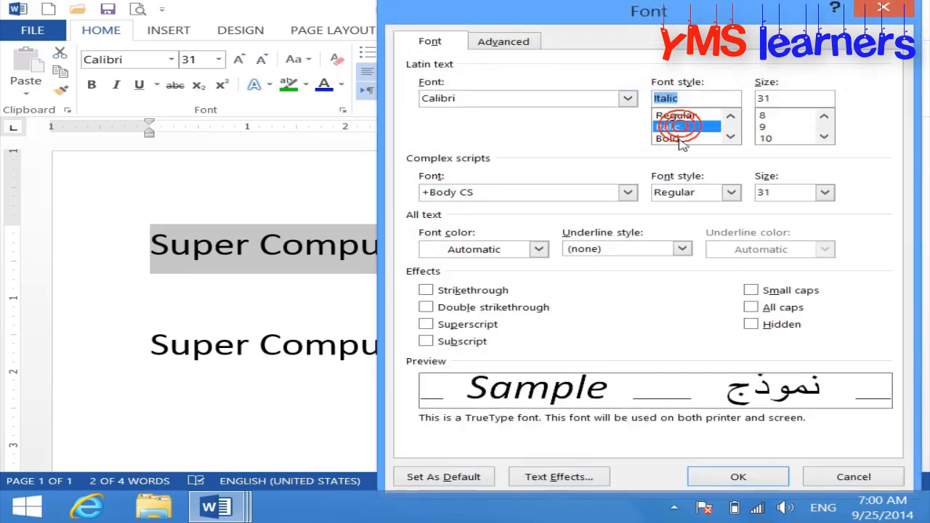
click(739, 476)
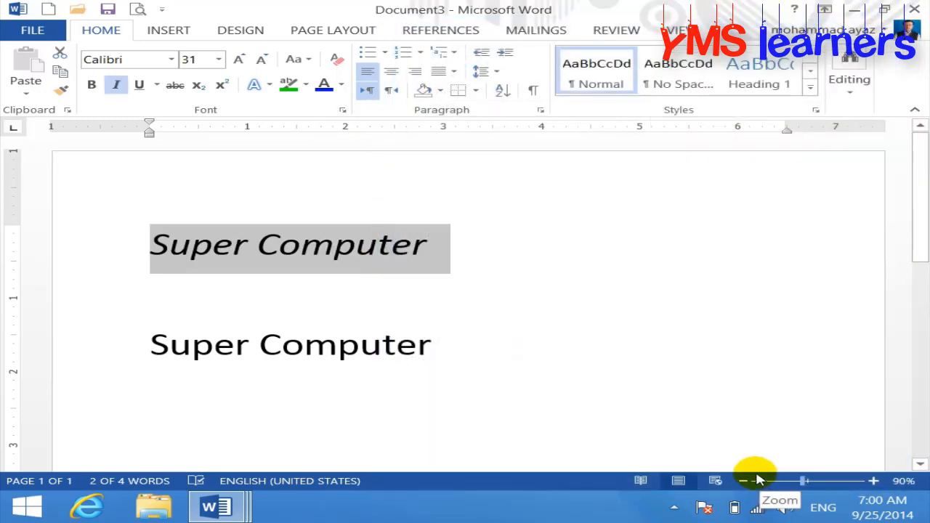
- Remove the italic formatting from the first line
click(115, 85)
click(115, 85)
click(115, 84)
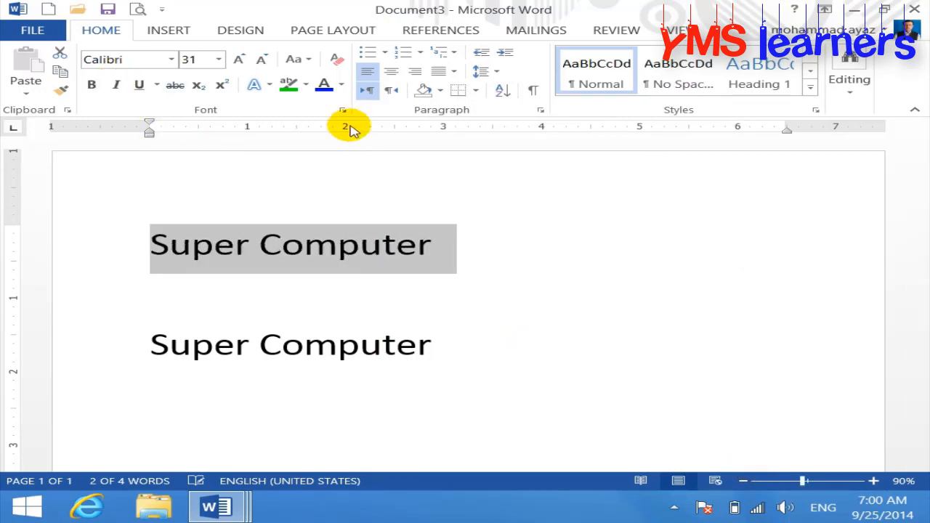
- Look over the Latin font styles and set the first line's font size to 50 in the font settings
click(341, 111)
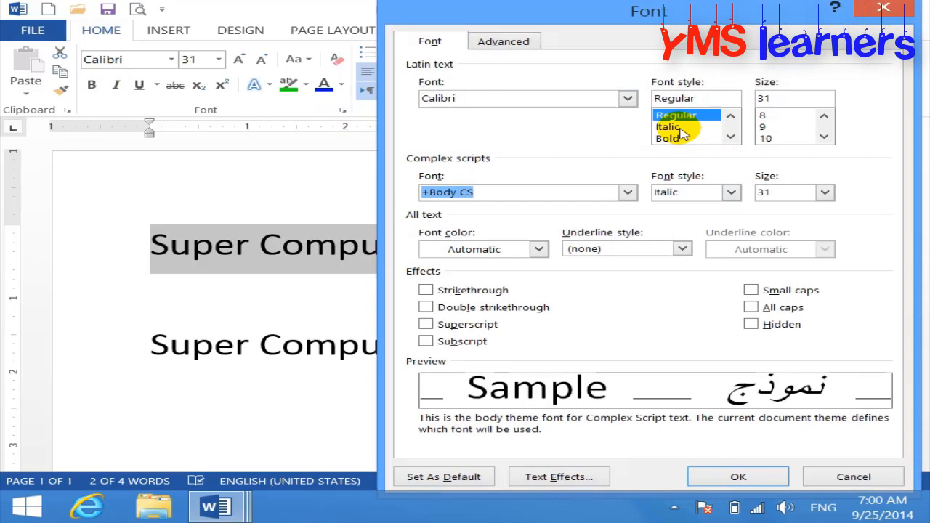
click(730, 136)
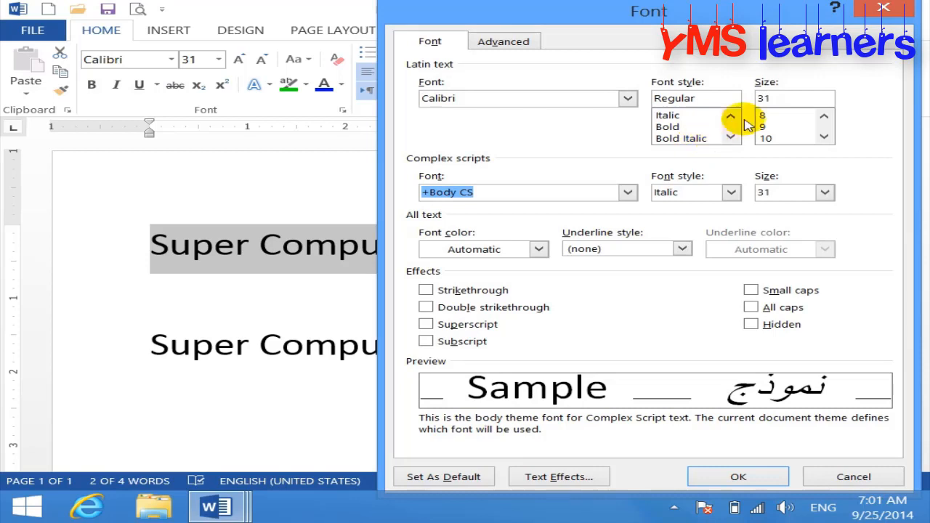
double_click(795, 100)
text(50)
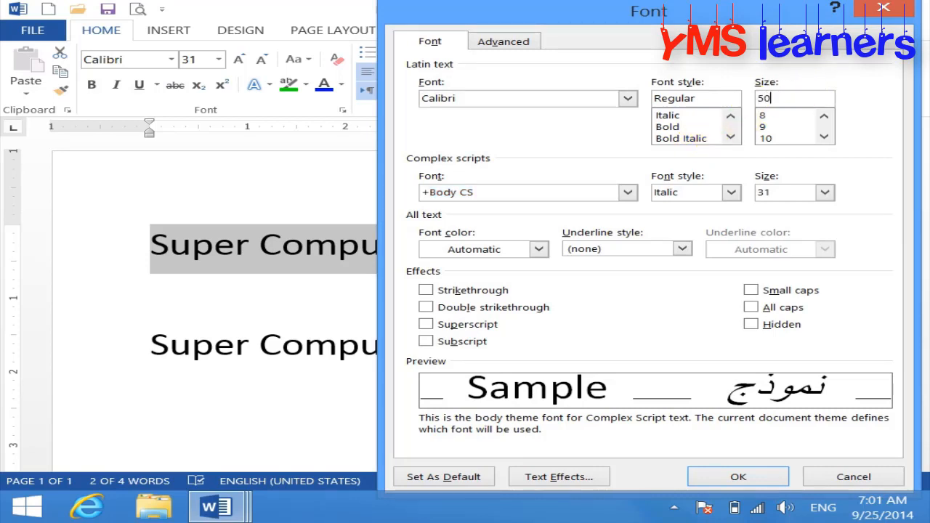
key(Return)
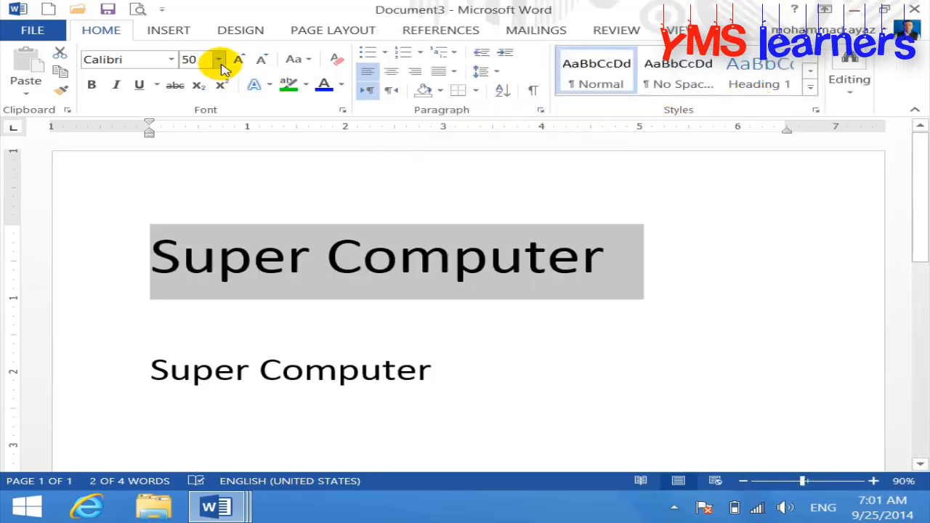
- Try a font size of 25 for the first line and look over the preset sizes
click(208, 64)
text(25)
click(200, 63)
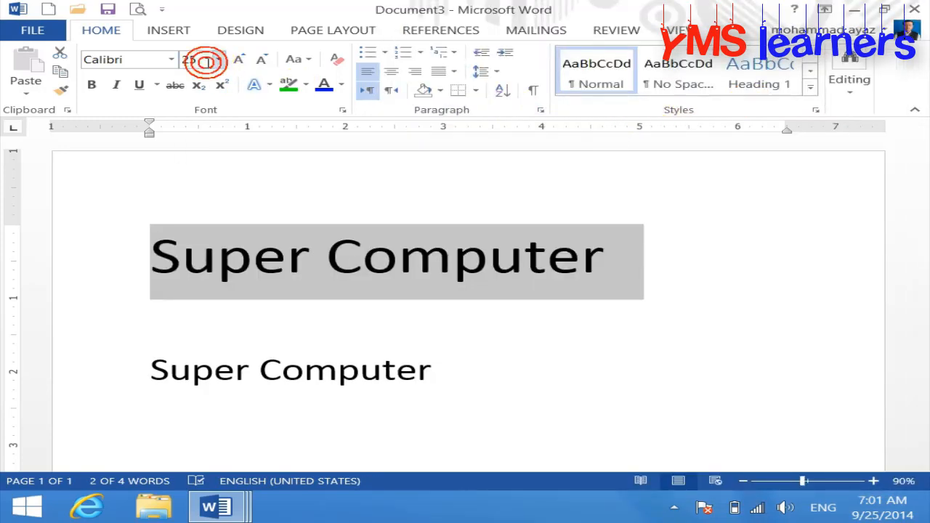
click(219, 60)
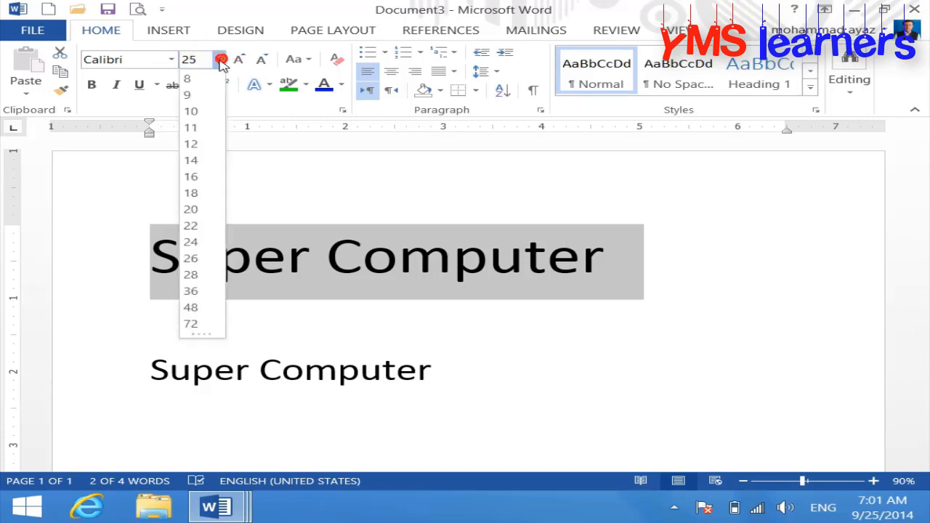
click(219, 61)
- Set the first line's complex scripts font to Aldhabi in the font settings and review the applied setting
click(342, 110)
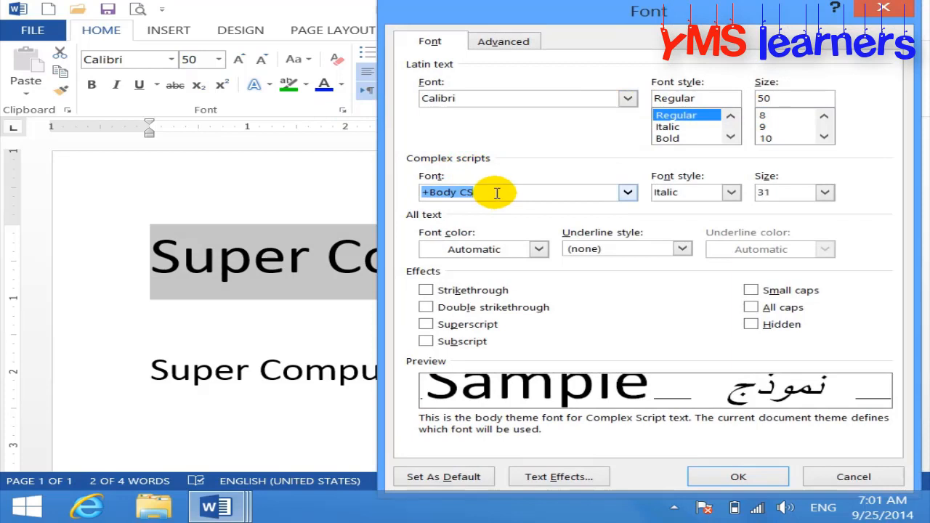
click(628, 191)
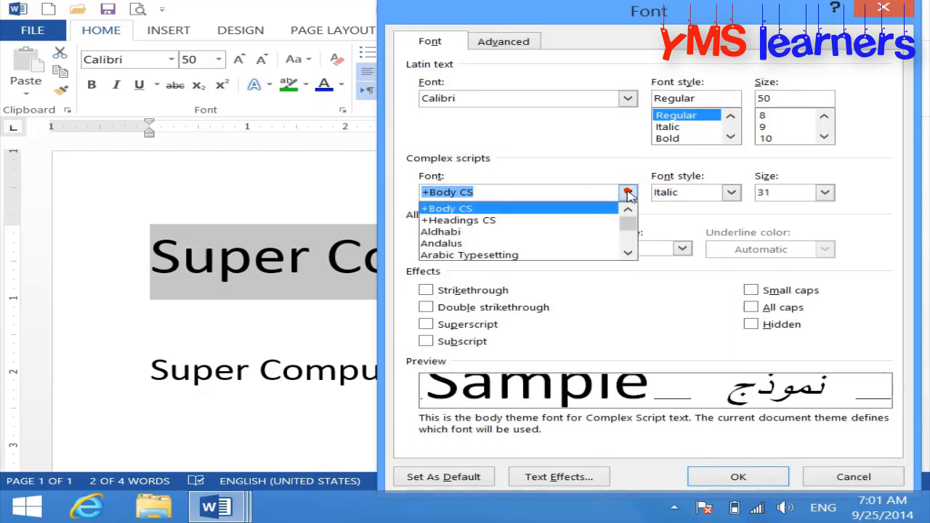
click(499, 232)
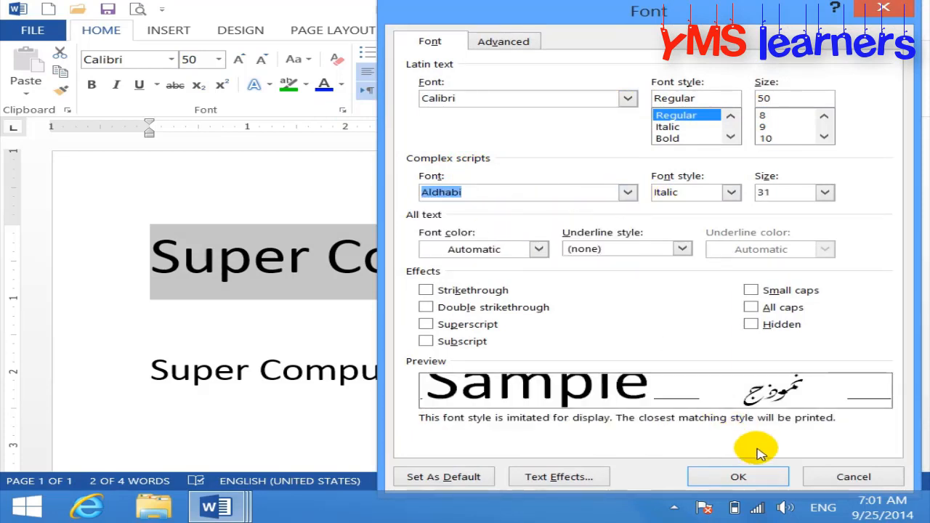
click(756, 479)
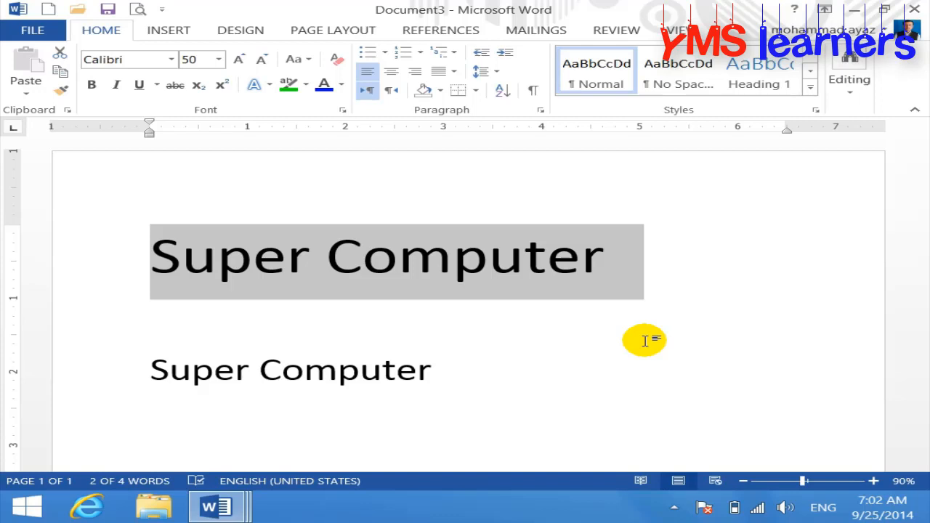
click(343, 110)
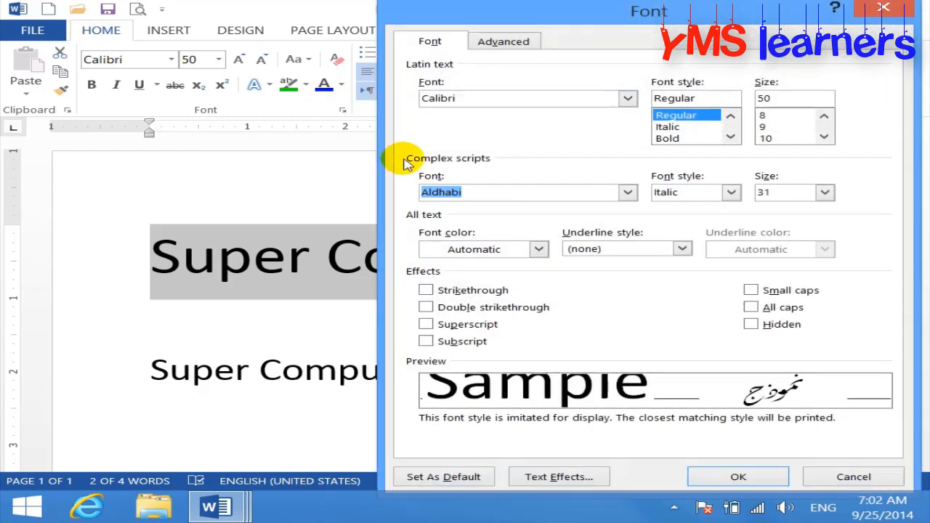
click(866, 479)
- Start a new line below the second "Super Computer", switch the input language to Persian and write "الله"
click(453, 369)
scroll(482, 391, down, 3)
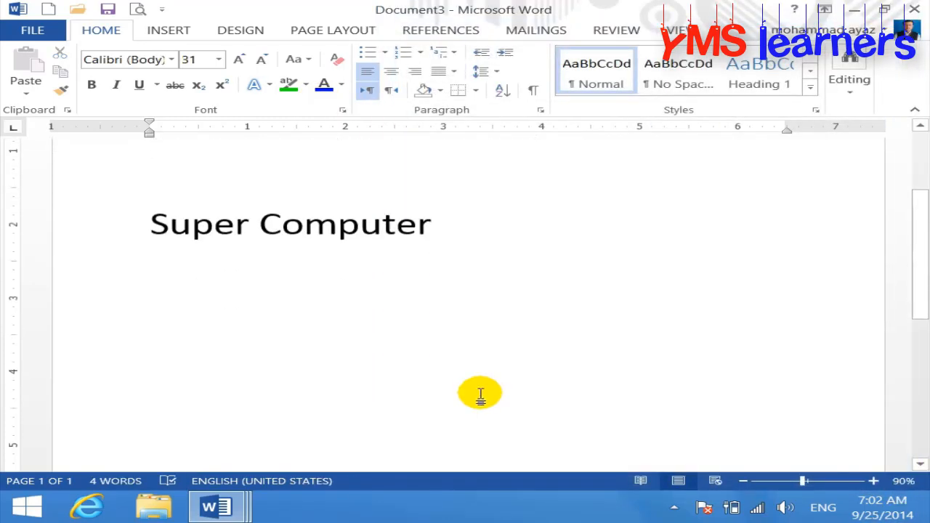
key(Return)
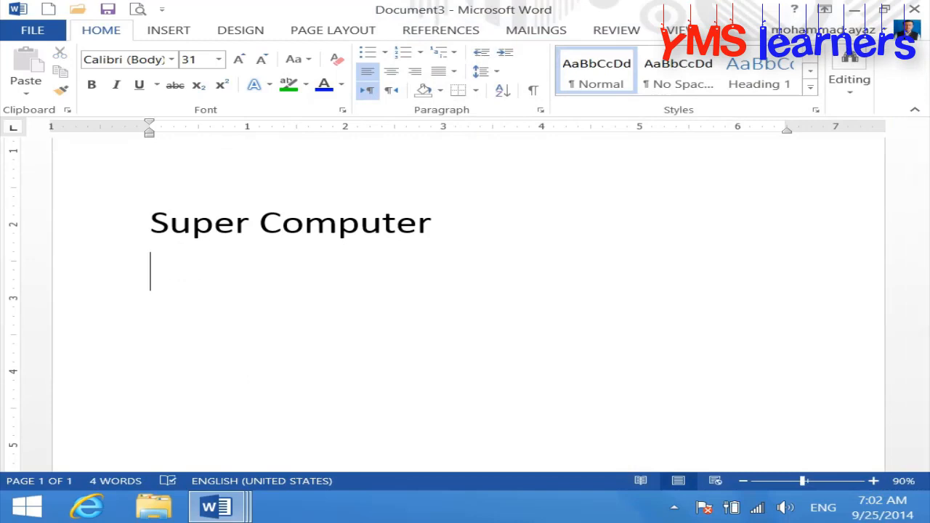
key(alt+shift)
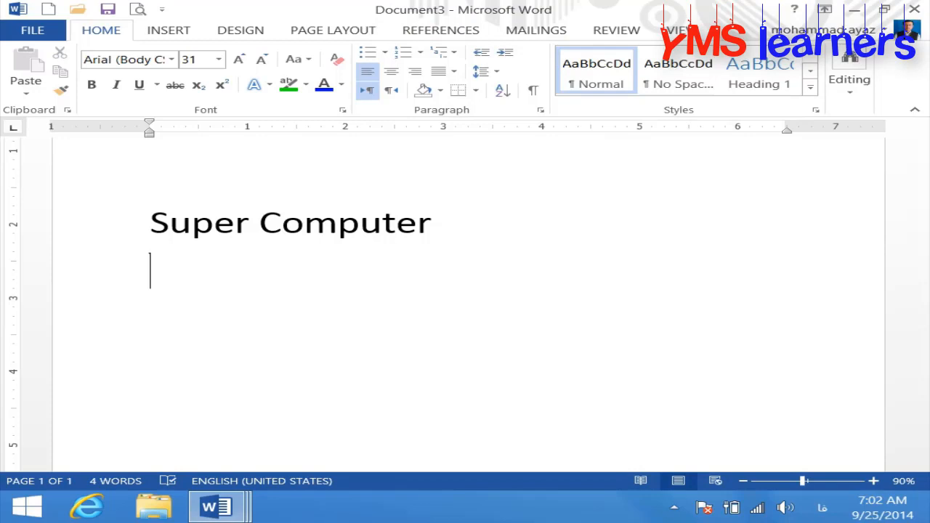
text(ابب)
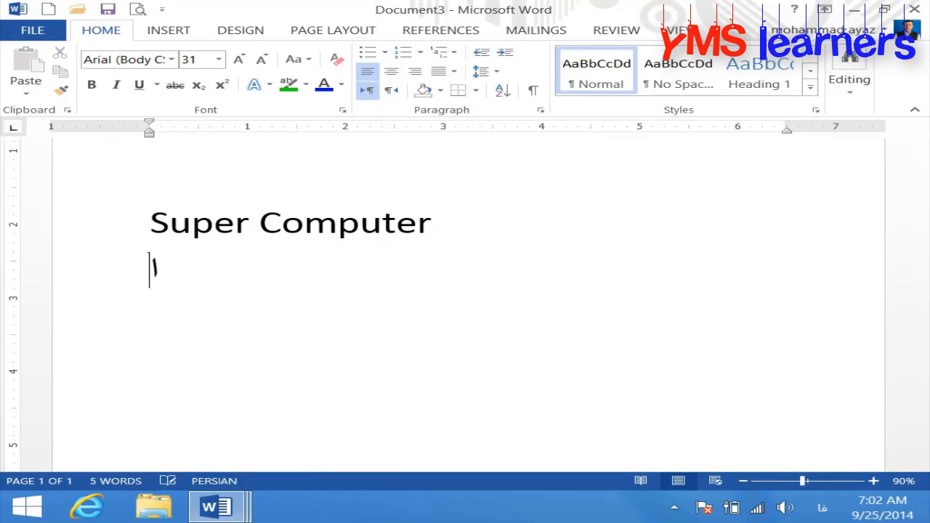
text(لله)
- Enlarge the Persian word "الله" to font size 100
drag(247, 268, 162, 266)
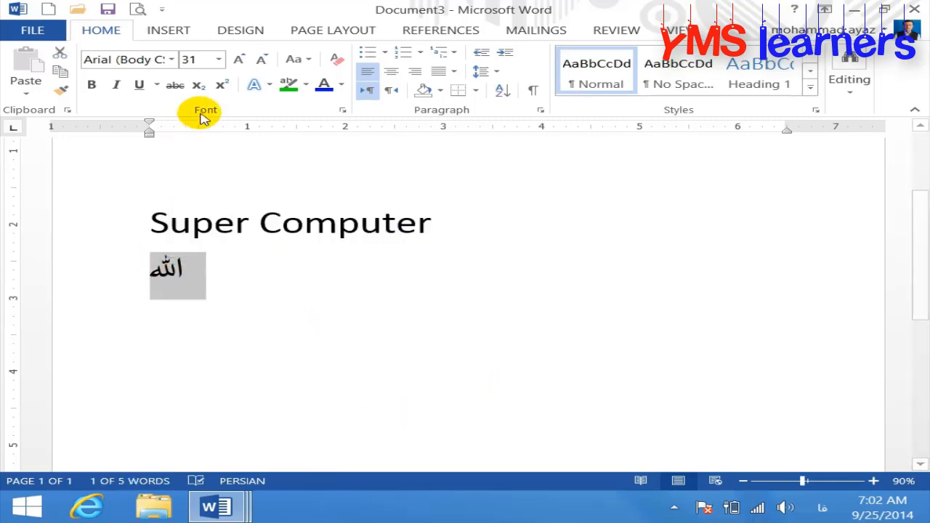
click(238, 59)
click(238, 59)
click(238, 59)
click(238, 59)
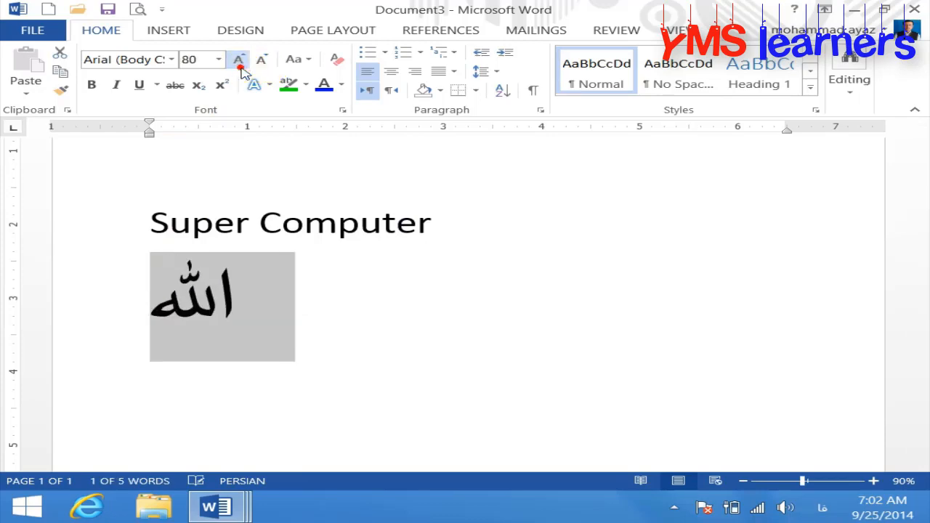
click(240, 63)
click(240, 62)
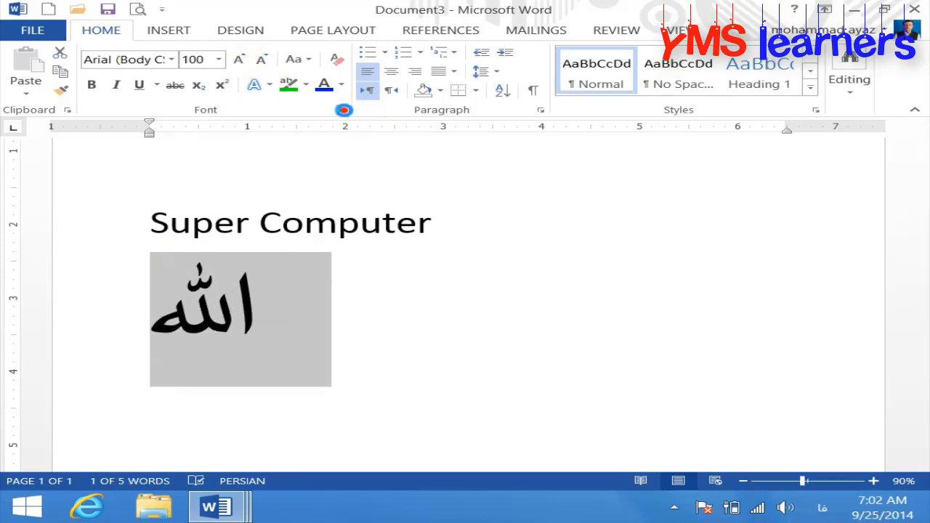
- Apply the Aldhabi complex scripts font to the Persian word through the font settings
click(342, 109)
click(627, 192)
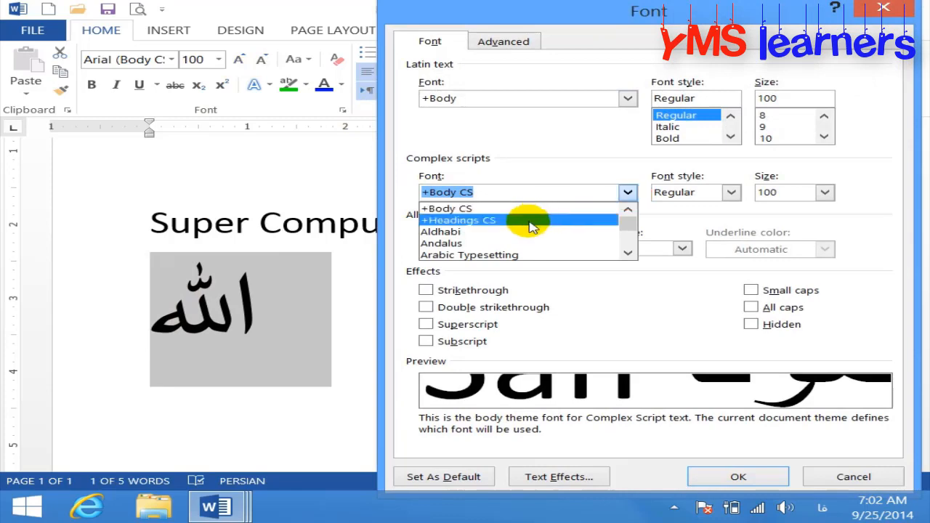
click(520, 232)
click(739, 477)
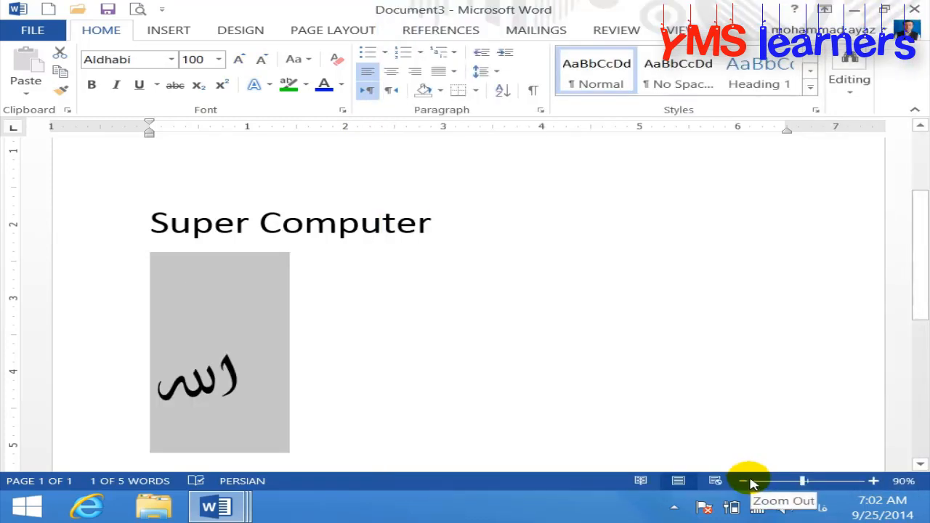
- Change the Persian word's complex scripts font to Andalus in the font settings
click(342, 110)
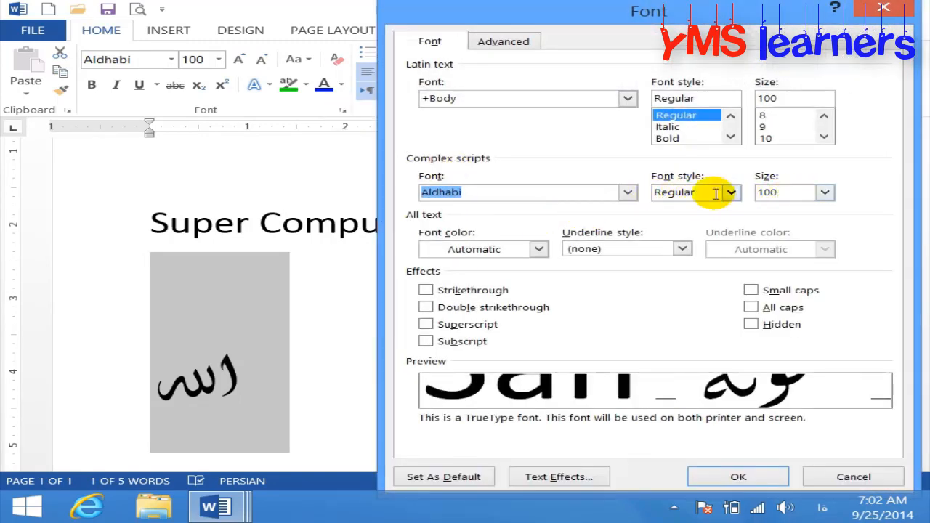
click(627, 192)
click(481, 230)
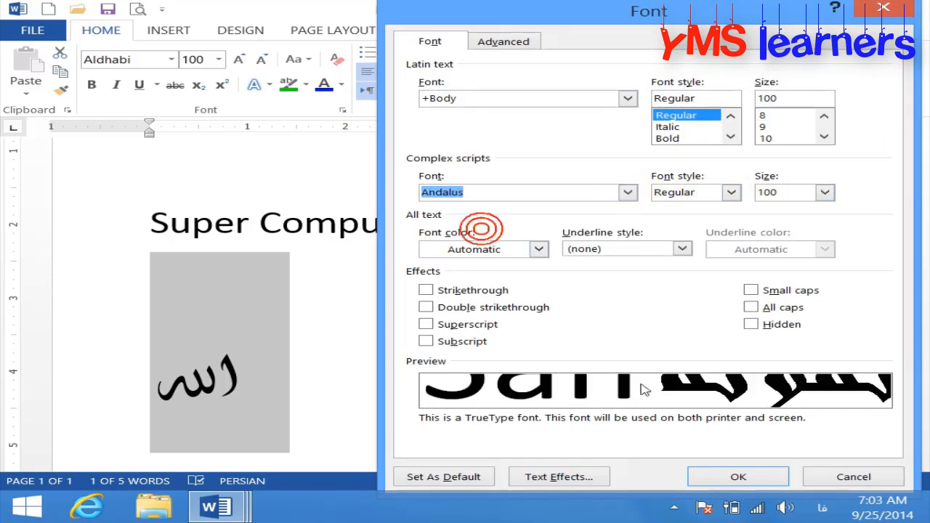
click(729, 476)
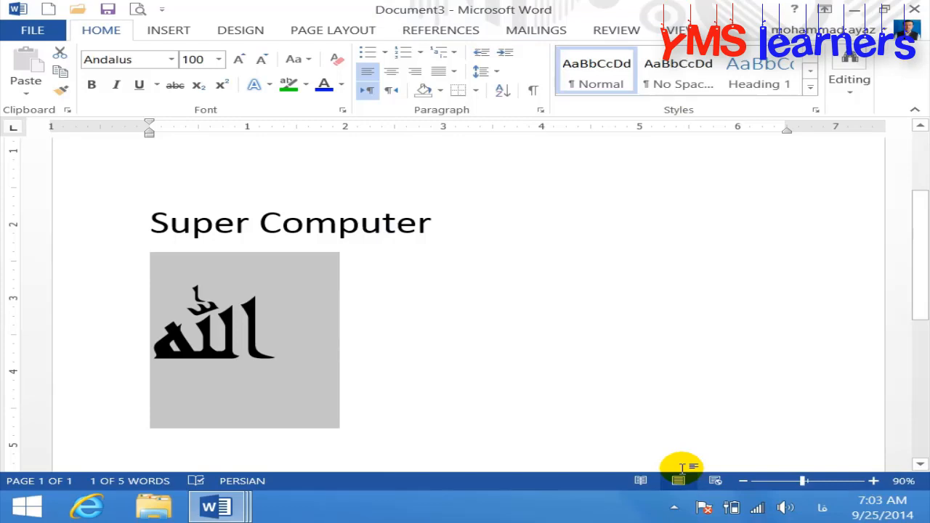
- Color the Persian word in a standard red through the font settings
click(342, 109)
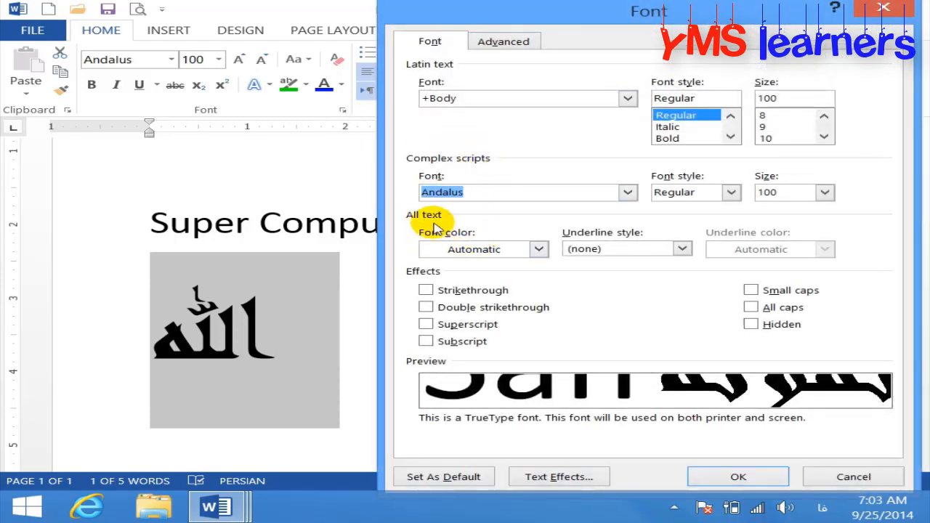
click(884, 8)
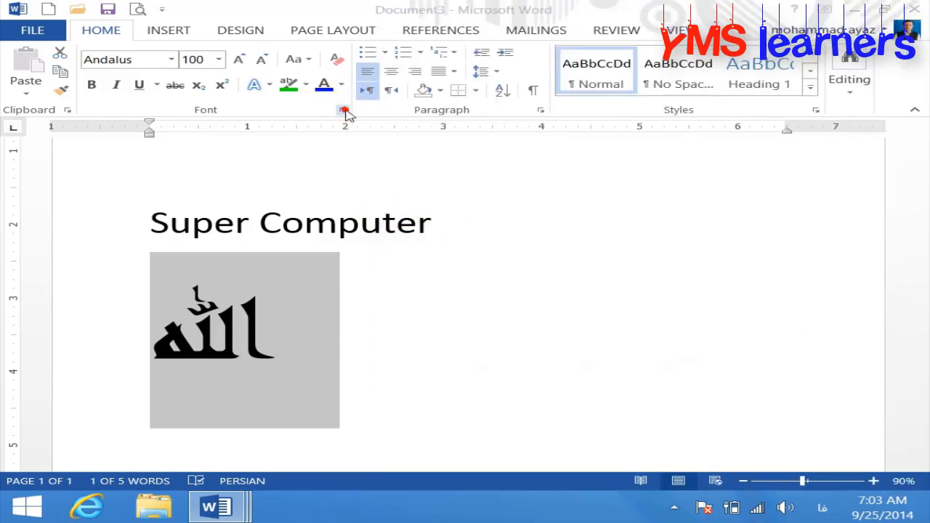
click(343, 111)
click(539, 249)
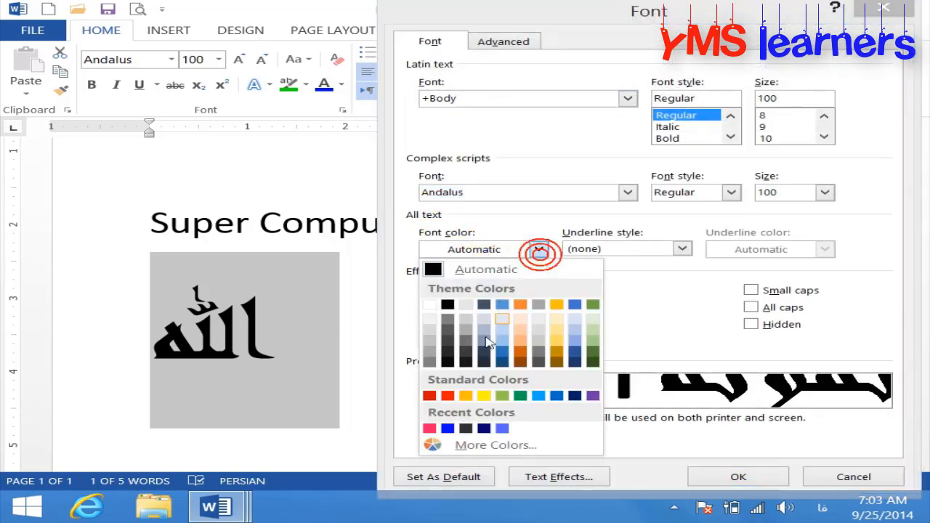
click(443, 391)
click(715, 478)
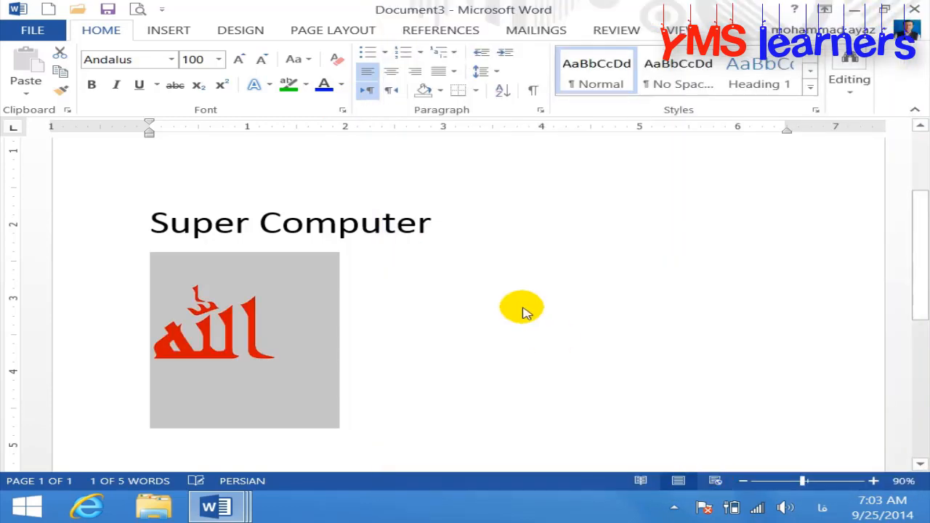
- Set the font color of the first "Super Computer" line to standard green in the font settings
scroll(524, 311, up, 3)
drag(623, 272, 95, 241)
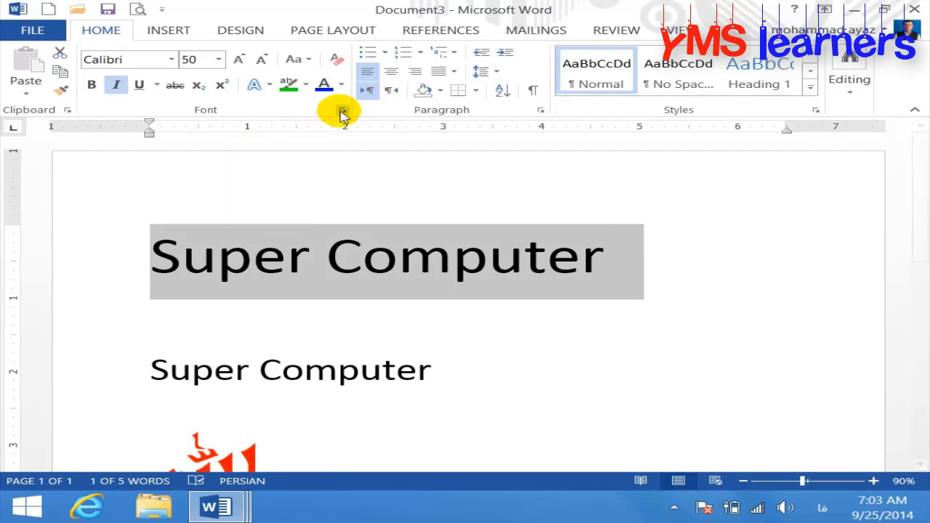
click(344, 110)
click(539, 254)
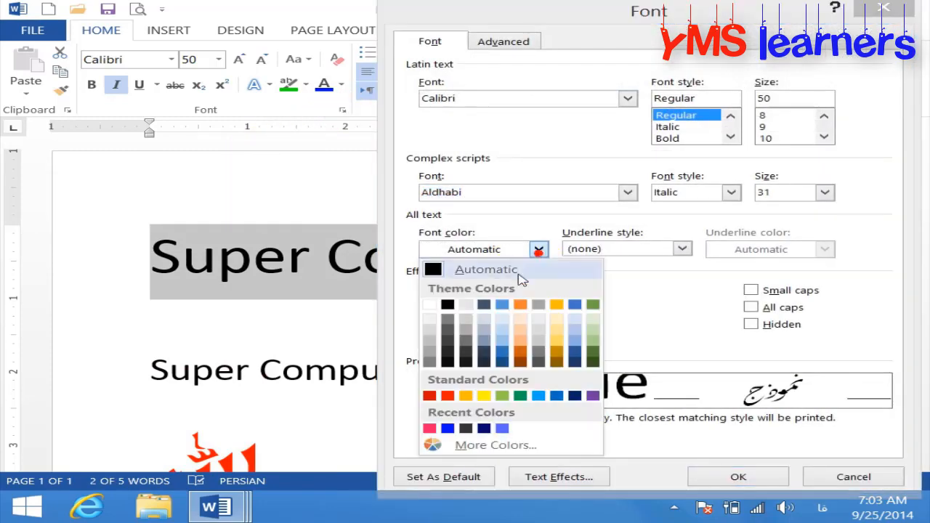
click(516, 391)
click(738, 477)
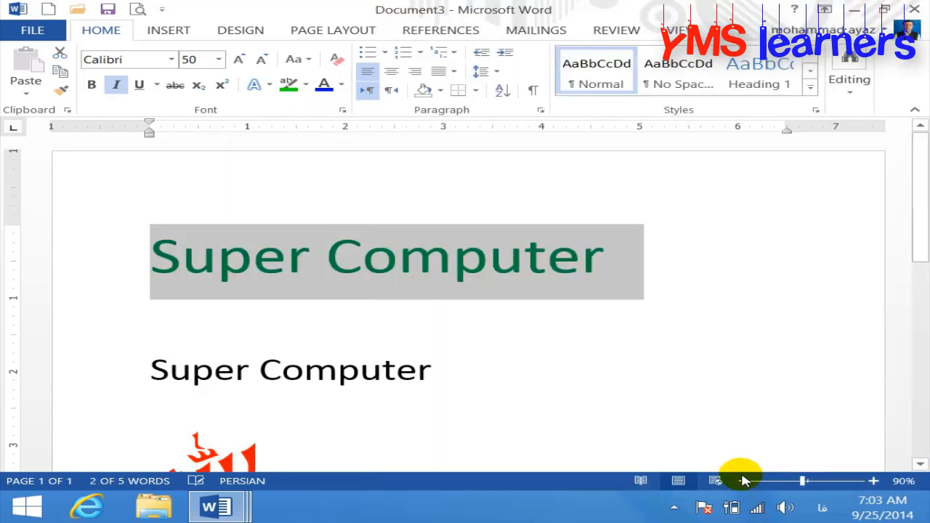
- Try a continuous single-line underline on the first line through the font settings and remove it with the None underline option
click(343, 110)
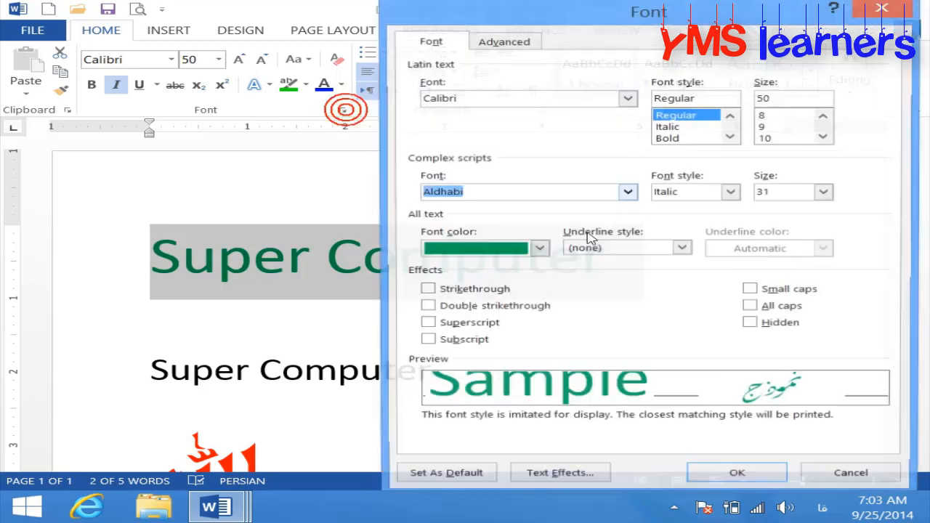
click(682, 249)
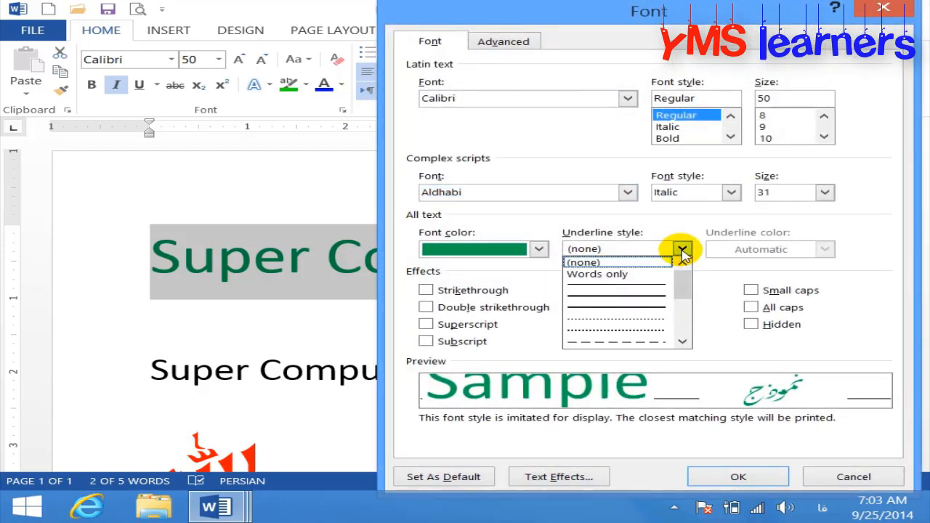
click(655, 290)
click(756, 476)
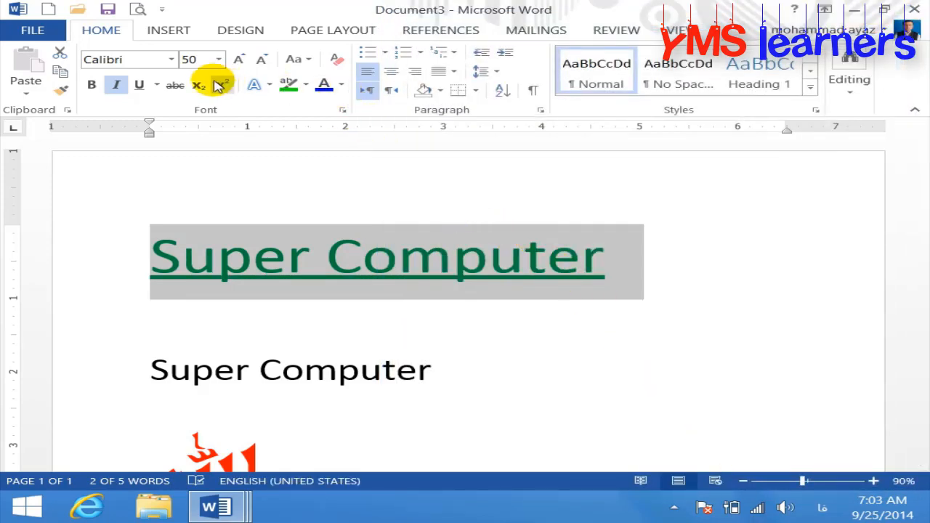
click(158, 85)
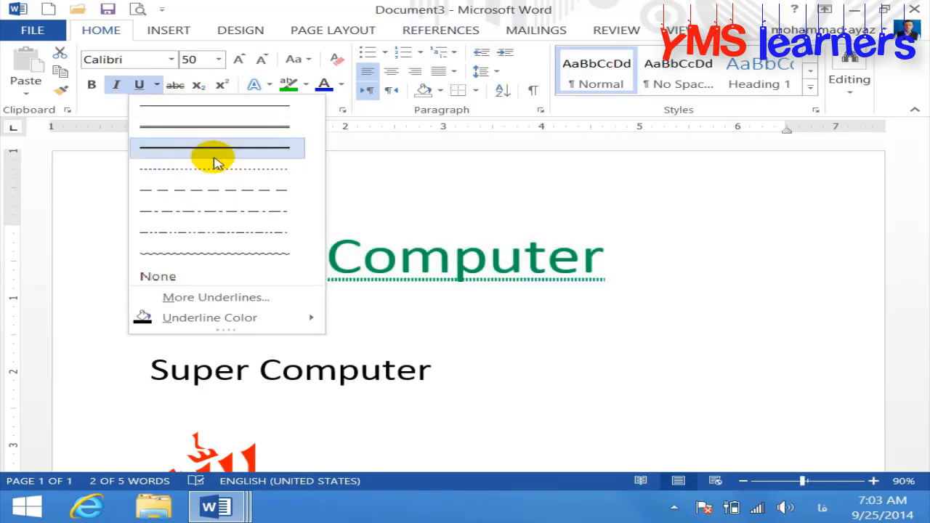
click(207, 277)
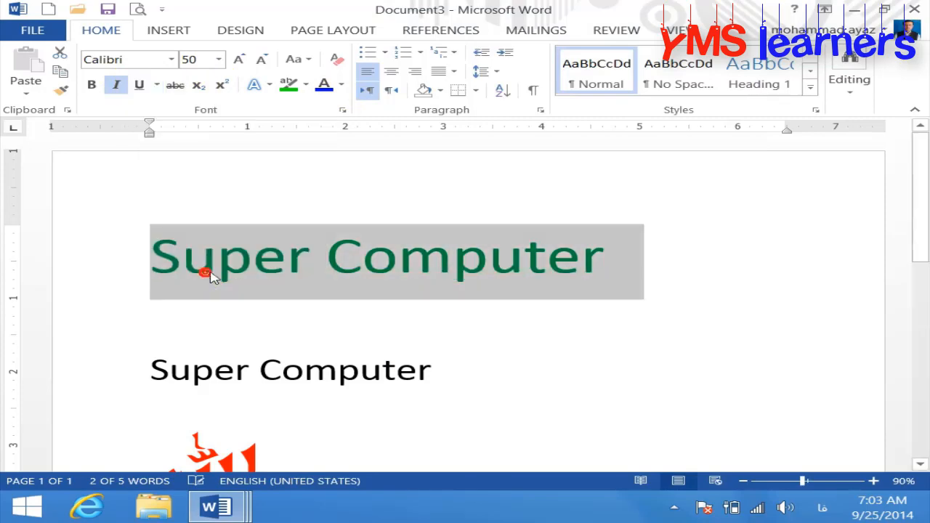
- Apply the "Words only" underline style to the first line and change its font color to red
click(343, 110)
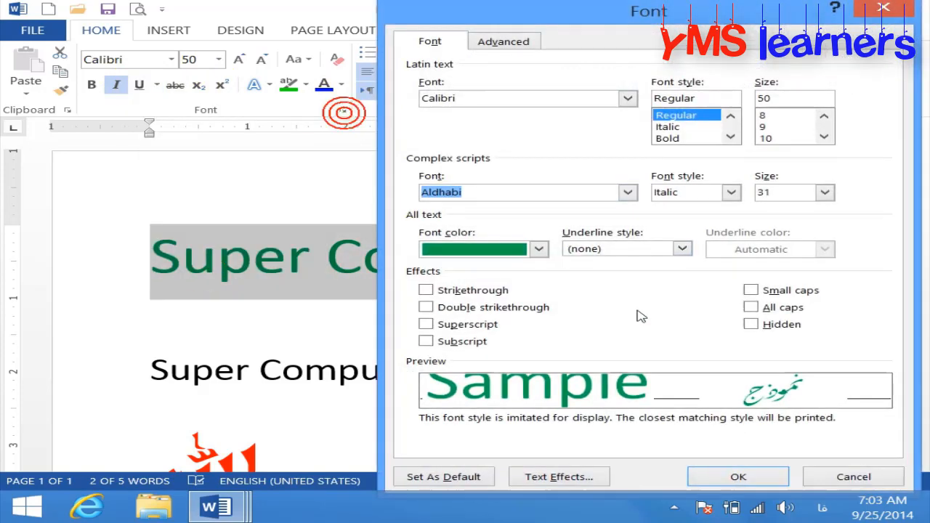
click(681, 248)
click(628, 275)
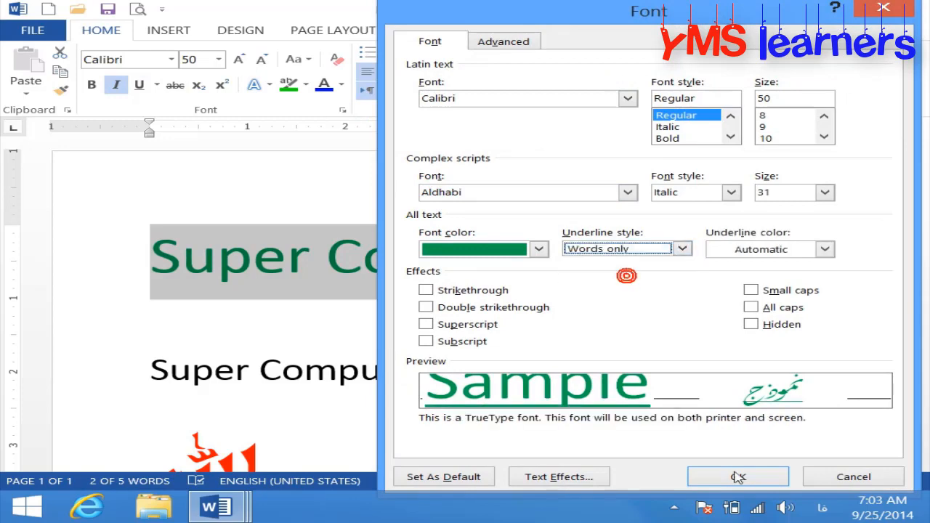
click(738, 476)
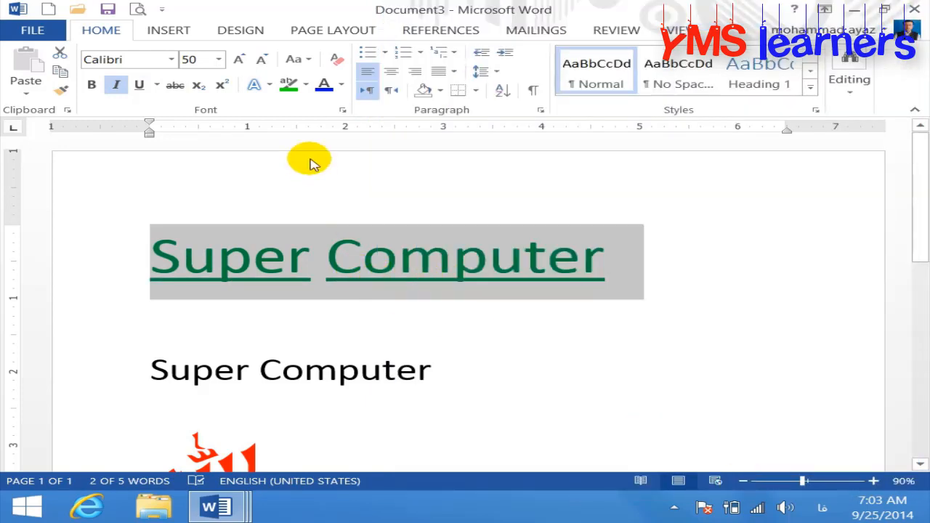
click(341, 86)
click(346, 230)
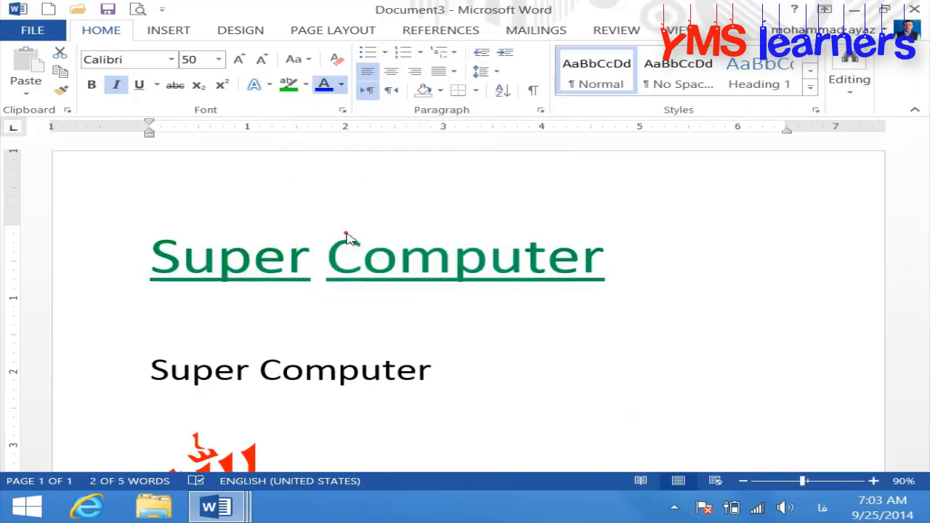
- Set the underline color of the first "Super Computer" line to standard green in the font settings
click(348, 110)
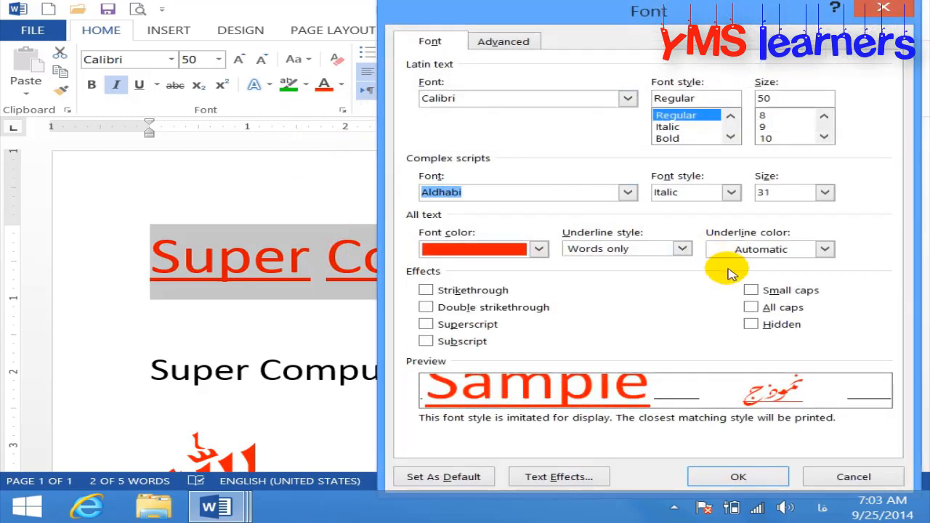
click(760, 252)
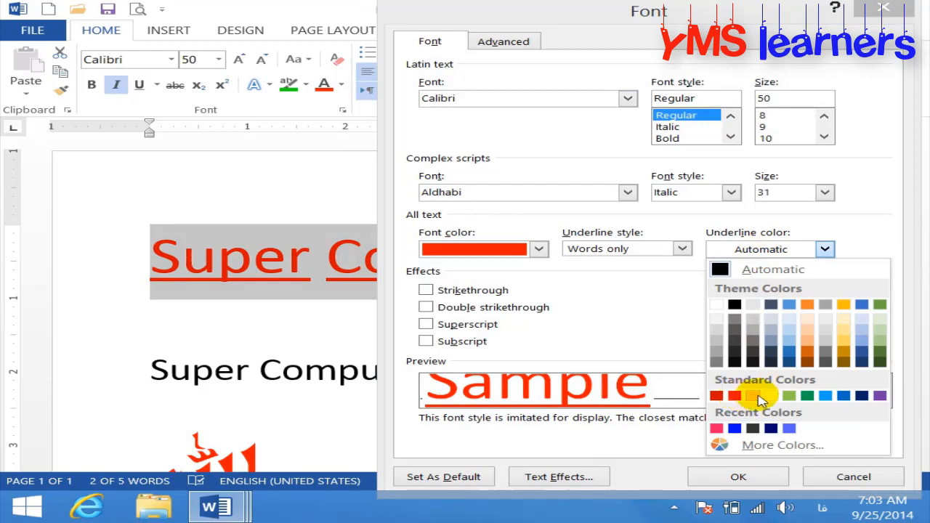
click(808, 396)
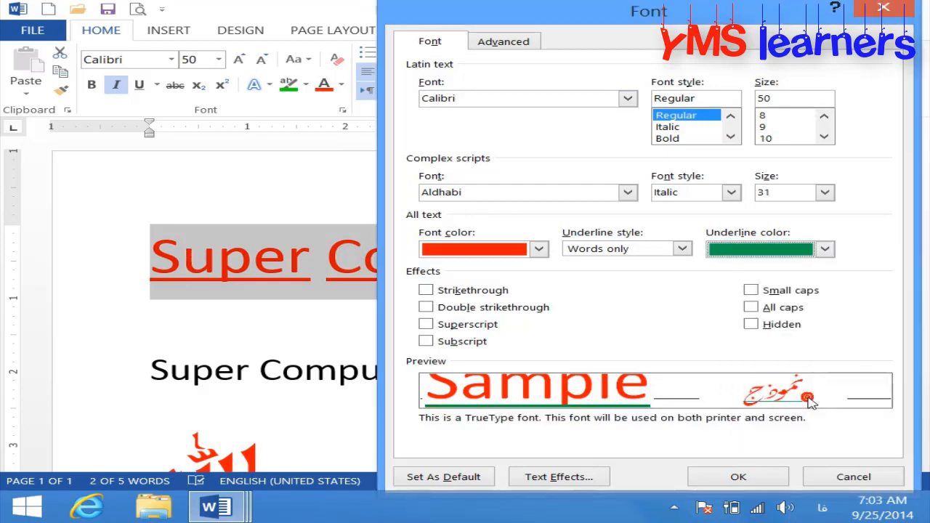
click(740, 477)
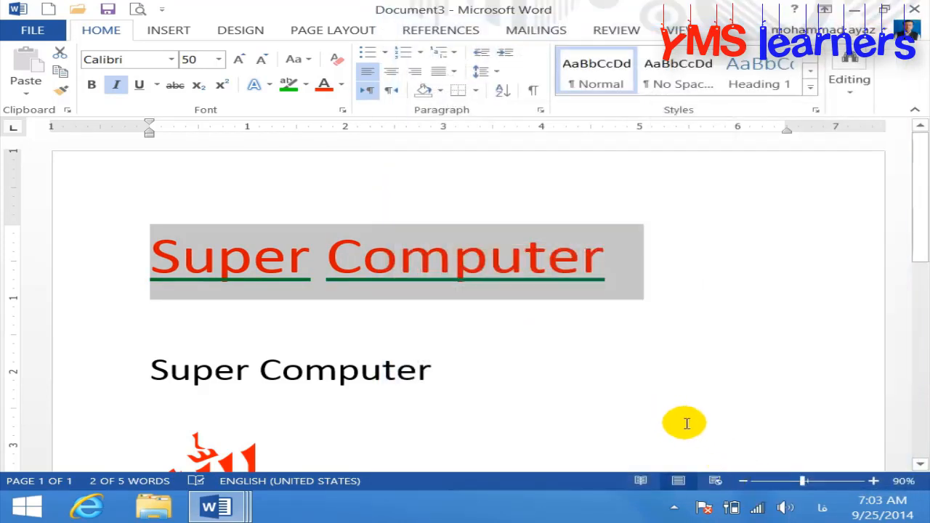
- Remove the underline from the first "Super Computer" line by setting its underline style to none
click(342, 110)
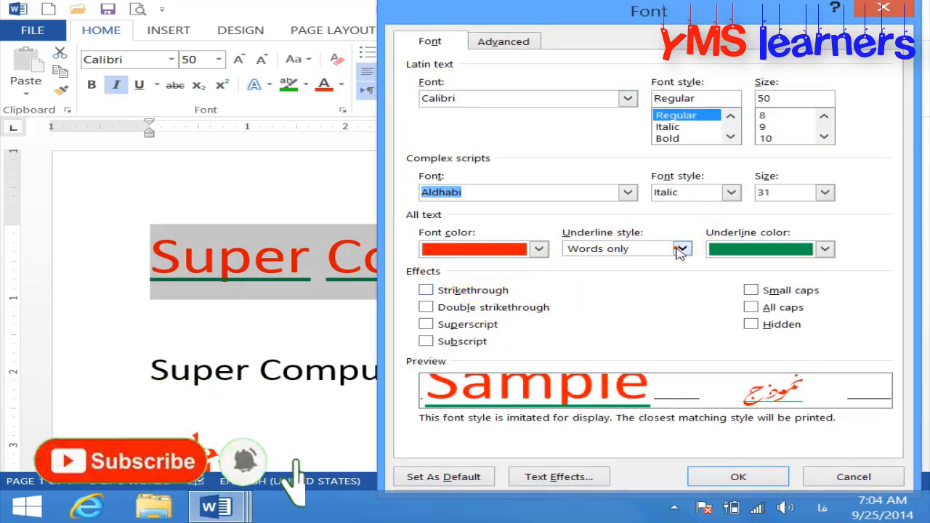
click(682, 248)
click(600, 262)
click(721, 477)
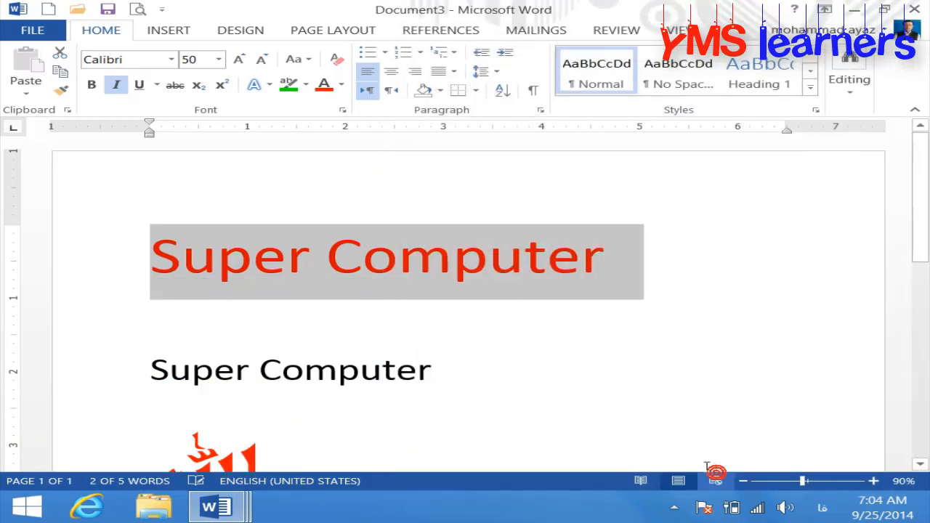
- Try strikethrough and double strikethrough on the first "Super Computer" line, removing each effect again
click(175, 85)
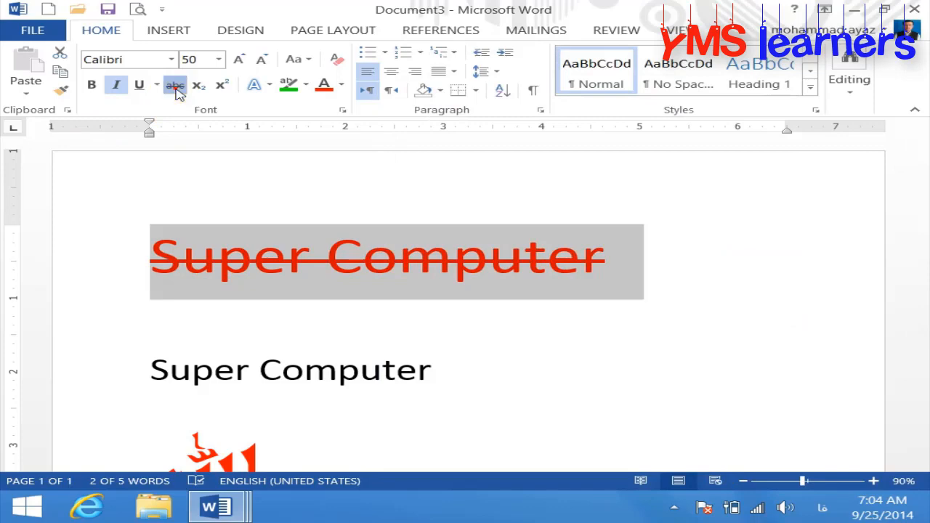
click(177, 87)
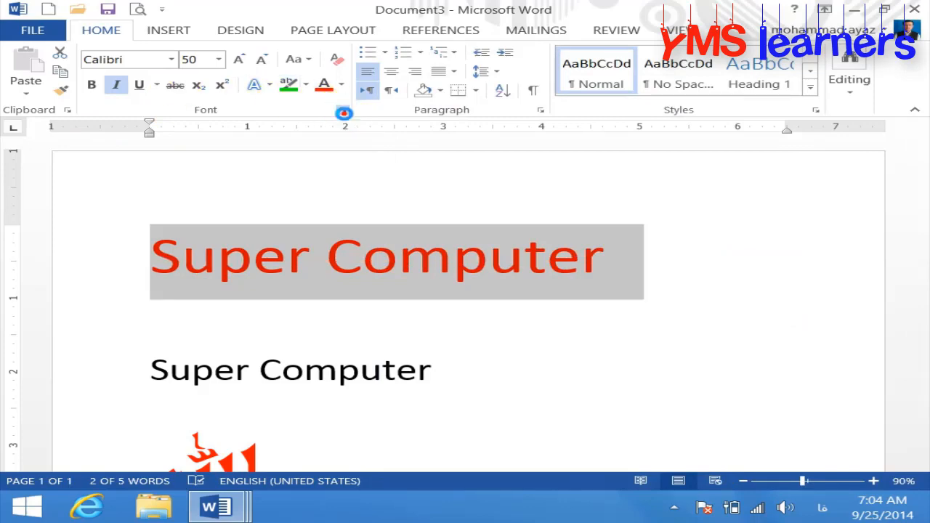
click(343, 113)
click(426, 306)
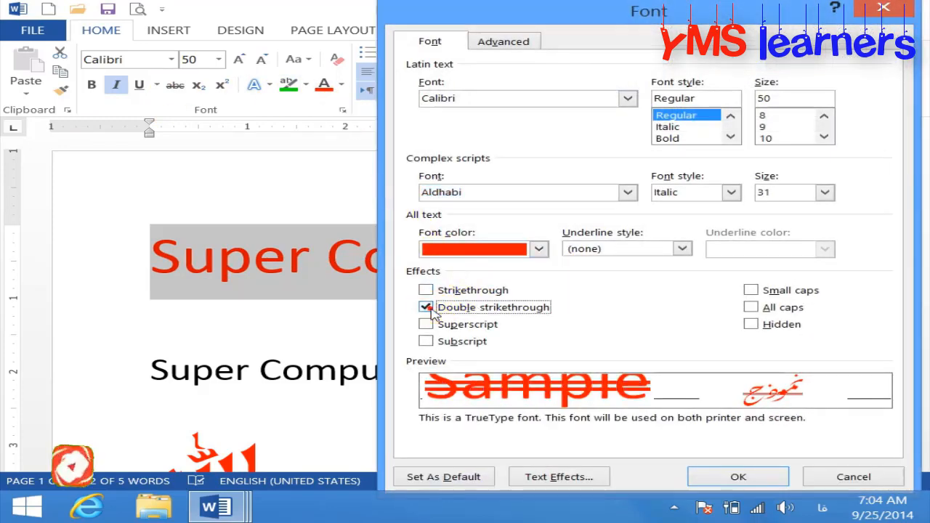
click(696, 471)
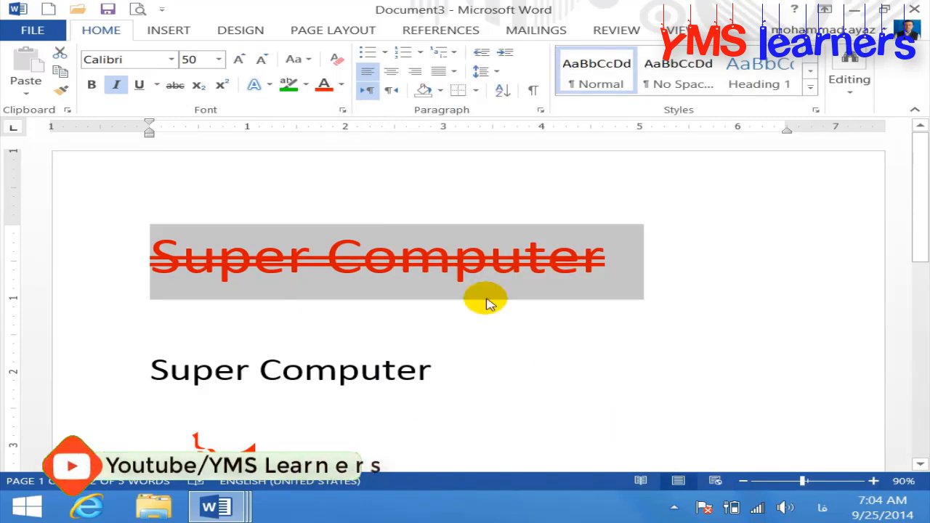
click(344, 113)
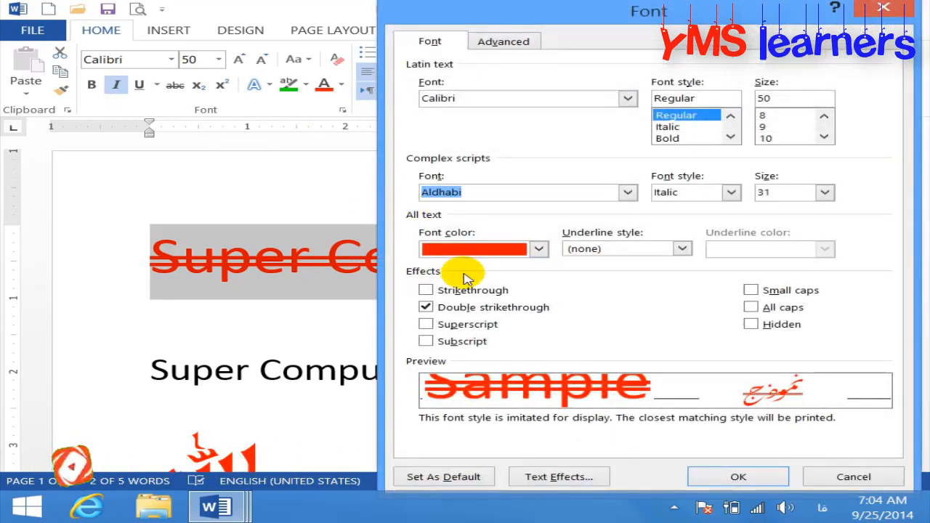
click(426, 307)
click(748, 477)
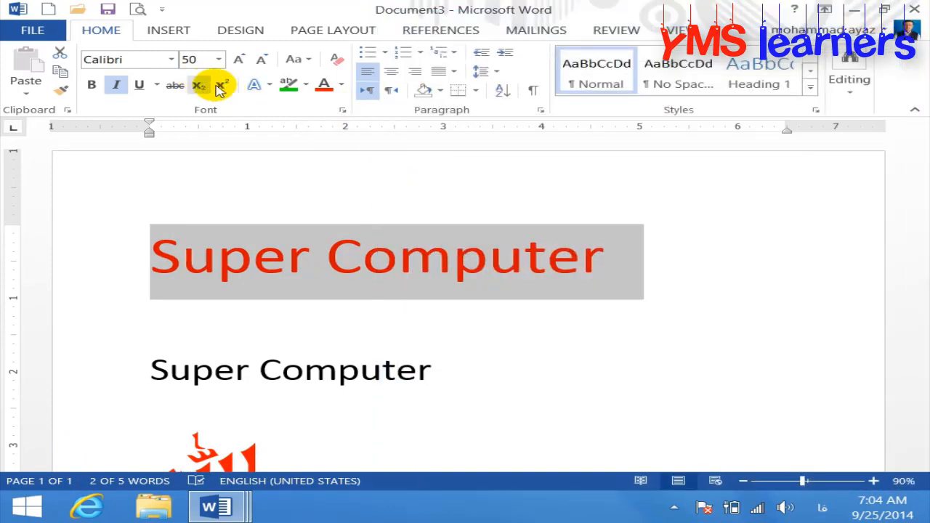
click(343, 111)
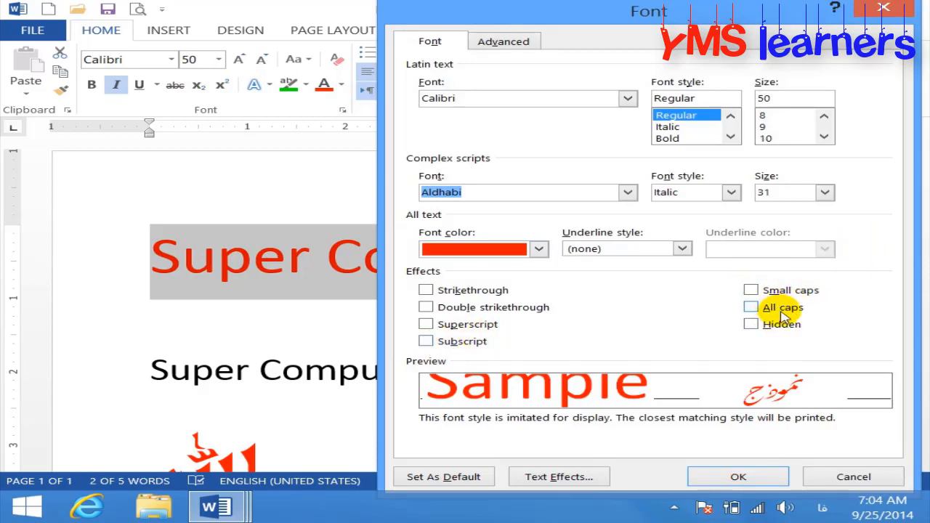
click(852, 476)
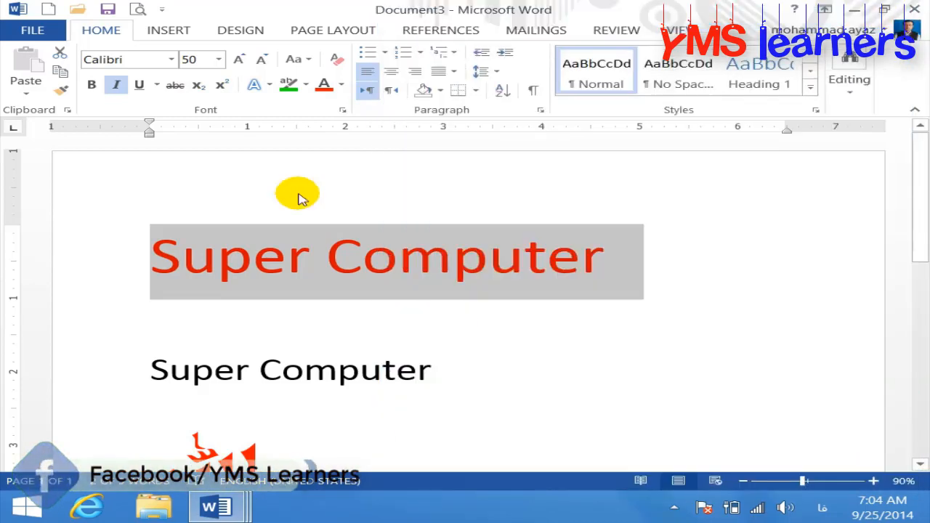
- Create a blank document and enter "Computer" twice, with one empty line between the two words
click(48, 9)
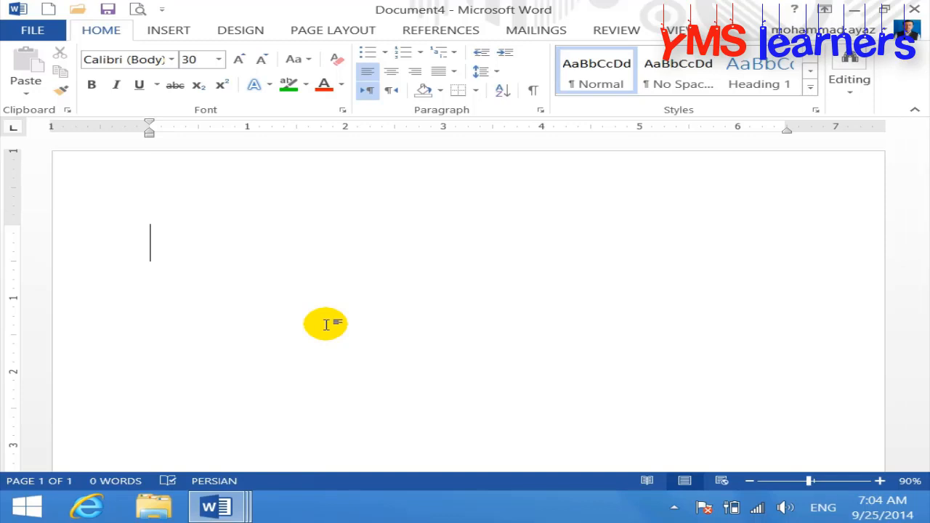
text(COMP)
key(BackSpace)
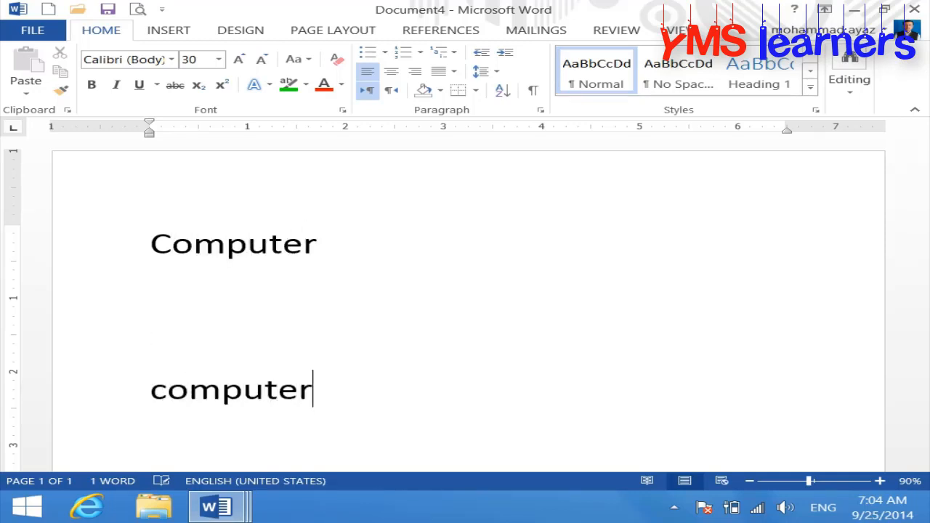
click(151, 390)
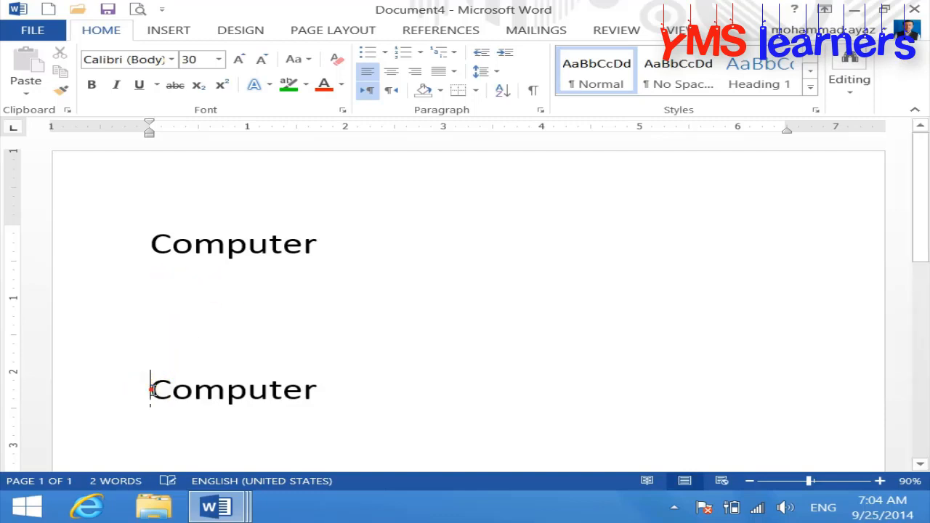
key(BackSpace)
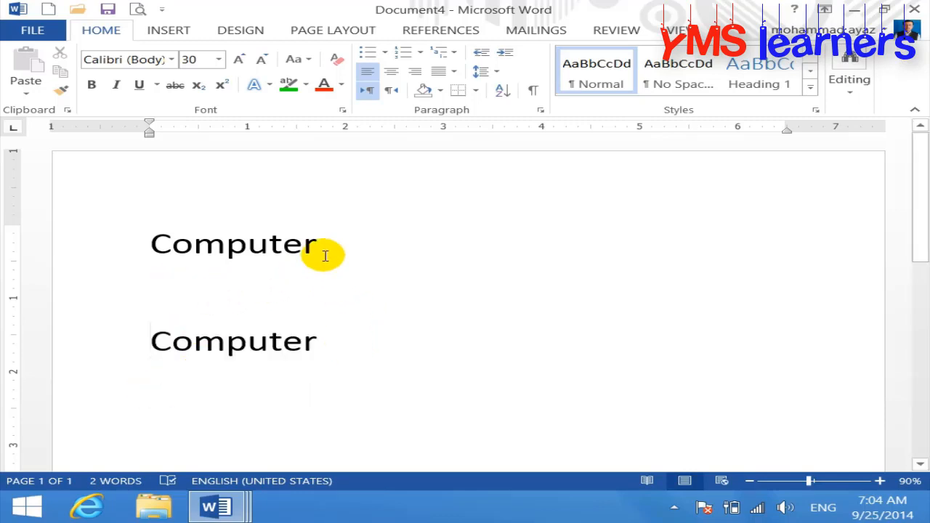
- Enlarge the font of both "Computer" lines to size 36
drag(322, 342, 156, 191)
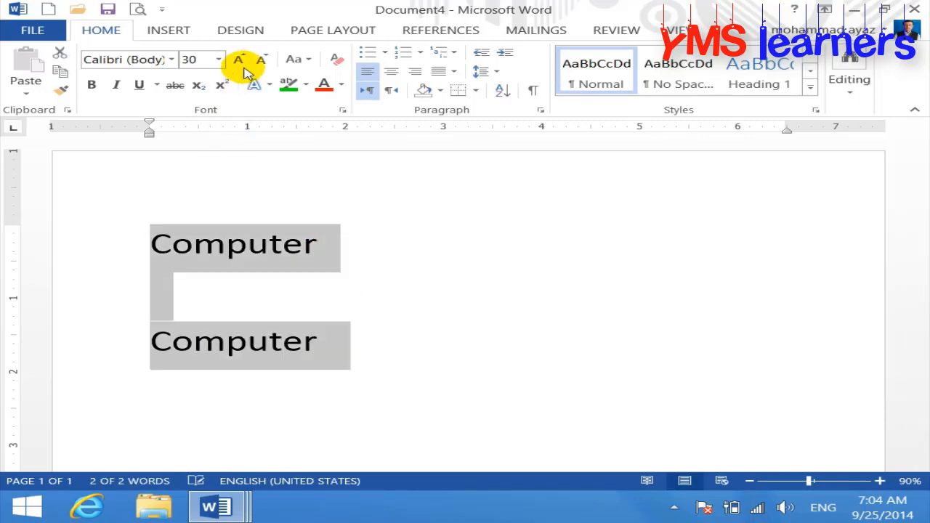
click(240, 61)
click(378, 284)
- Apply the Small caps effect to the first "Computer" line through the font settings
drag(356, 250, 136, 244)
click(343, 110)
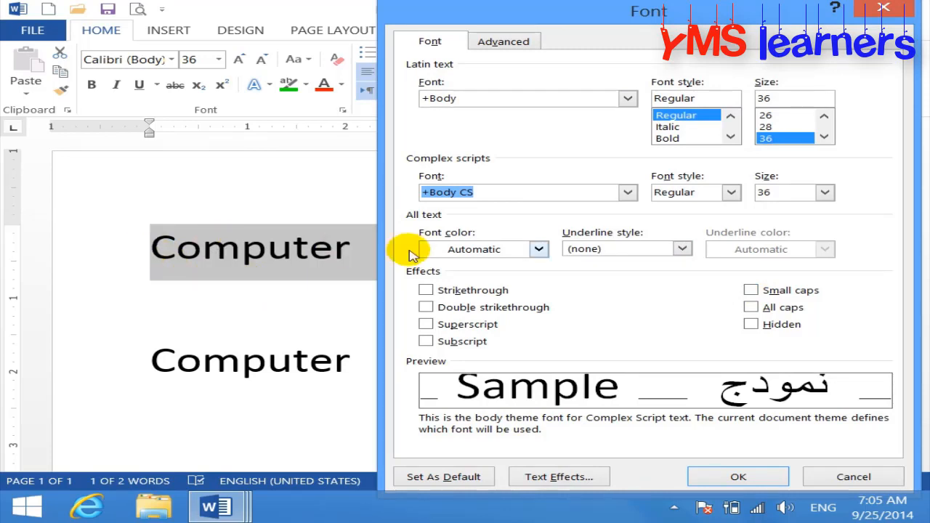
click(751, 290)
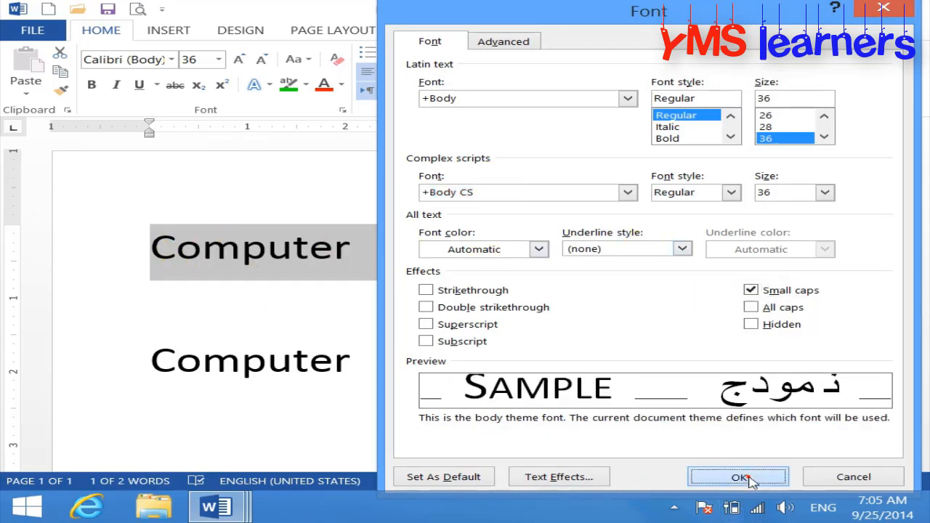
click(740, 478)
click(442, 291)
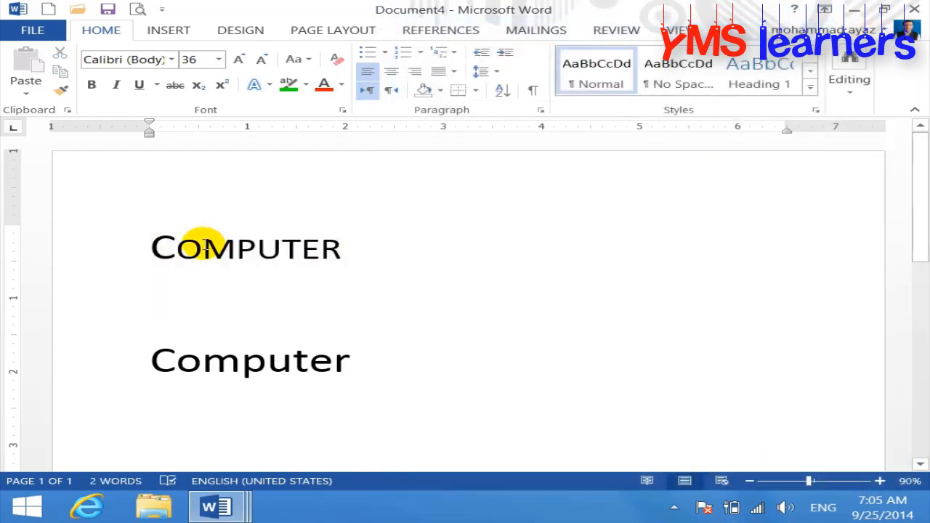
- Make the initial "C" of the first line red and bold
drag(166, 249, 150, 249)
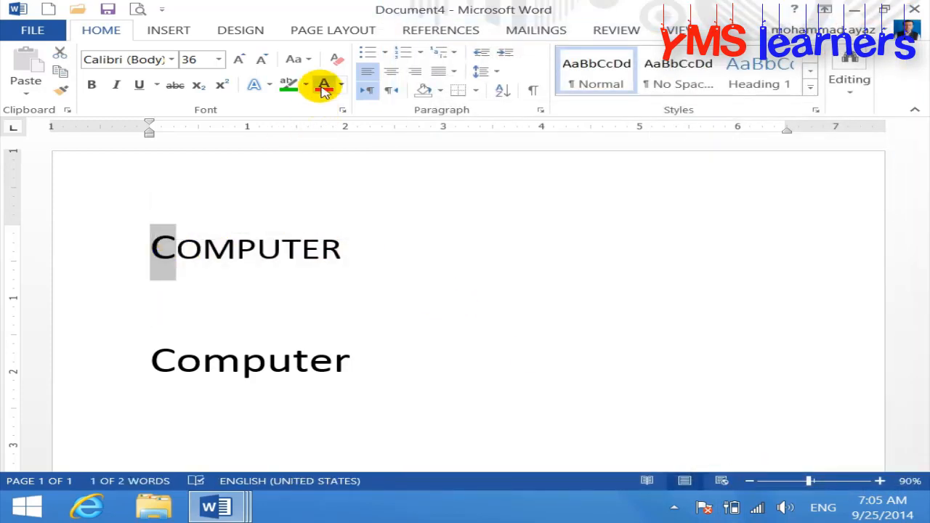
click(323, 85)
click(91, 85)
click(240, 264)
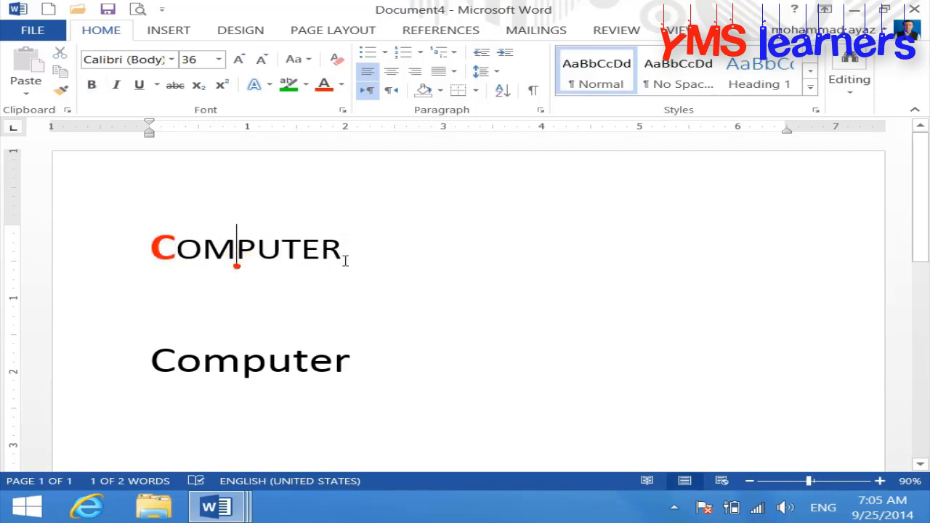
- Color the remaining letters of the first line blue, using the recently used blue
drag(346, 250, 177, 248)
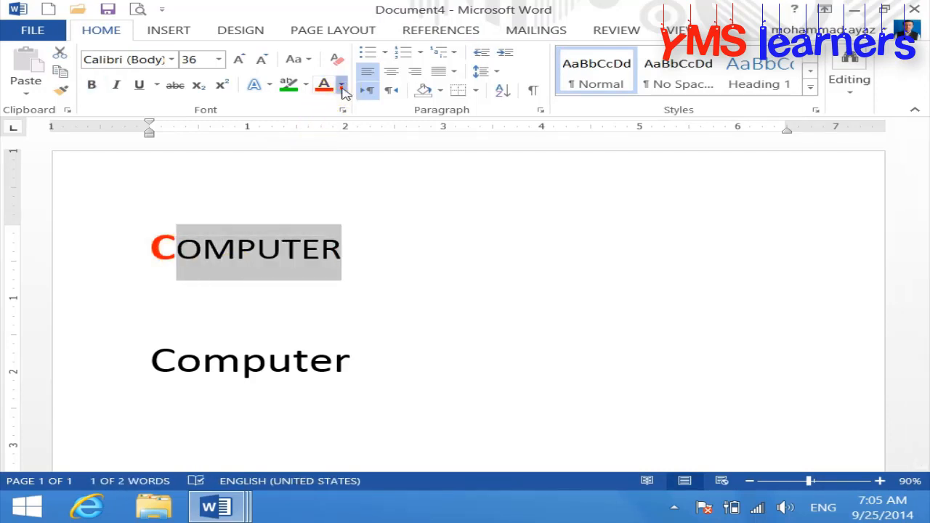
click(341, 85)
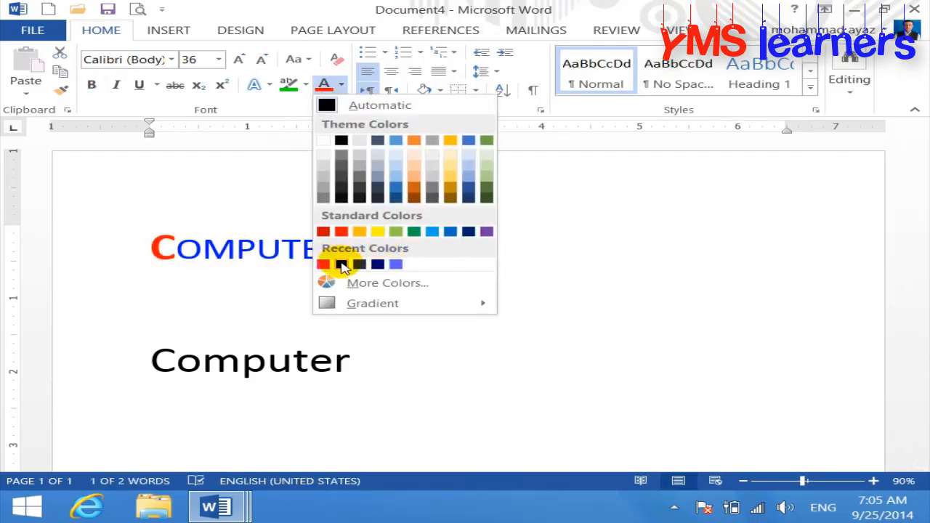
click(341, 264)
click(338, 260)
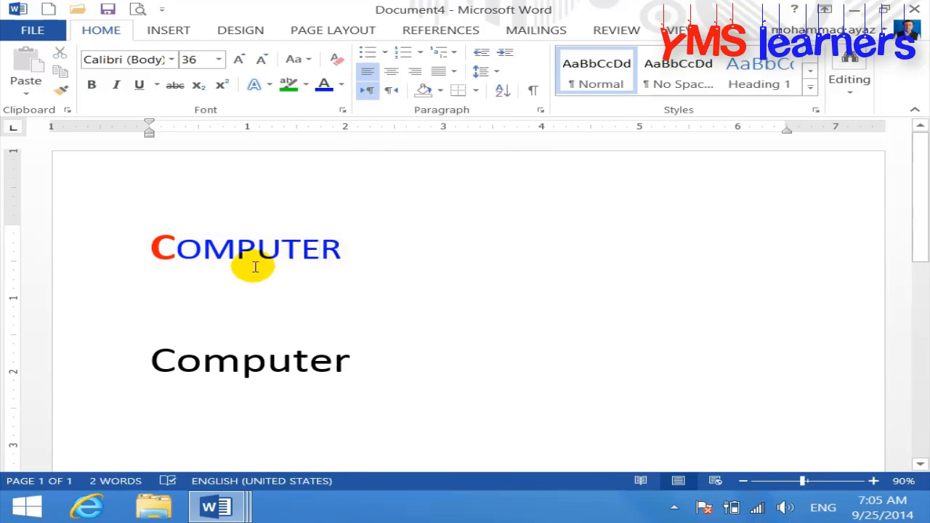
- Apply the All caps effect to the second "Computer" line and color the whole word blue
drag(382, 374, 129, 359)
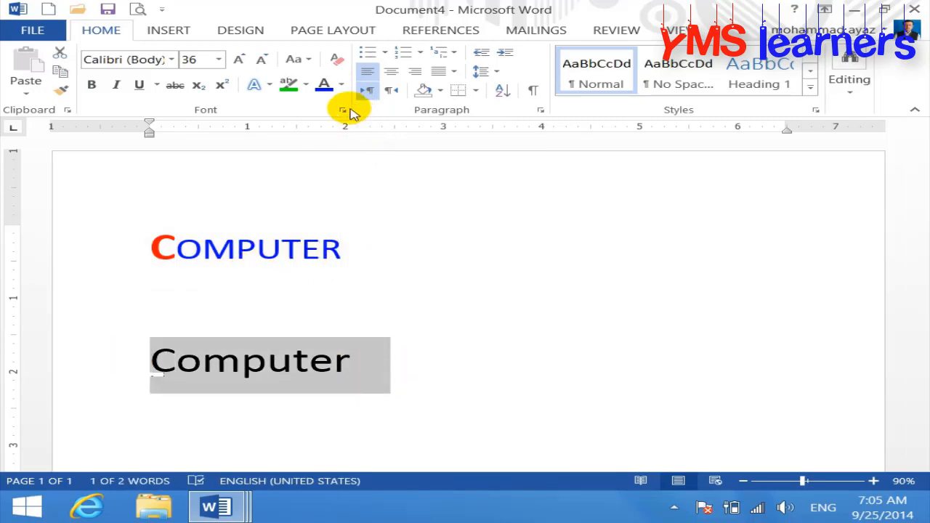
click(347, 111)
click(784, 309)
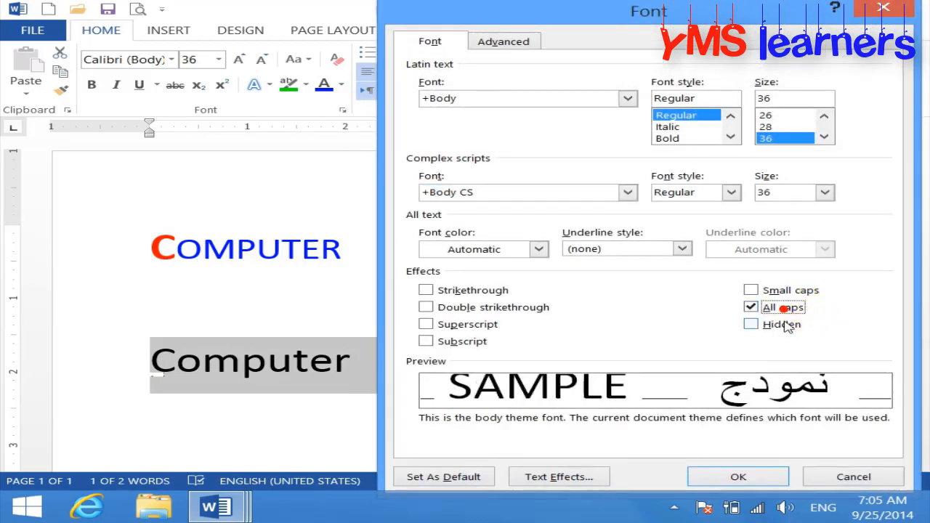
click(739, 477)
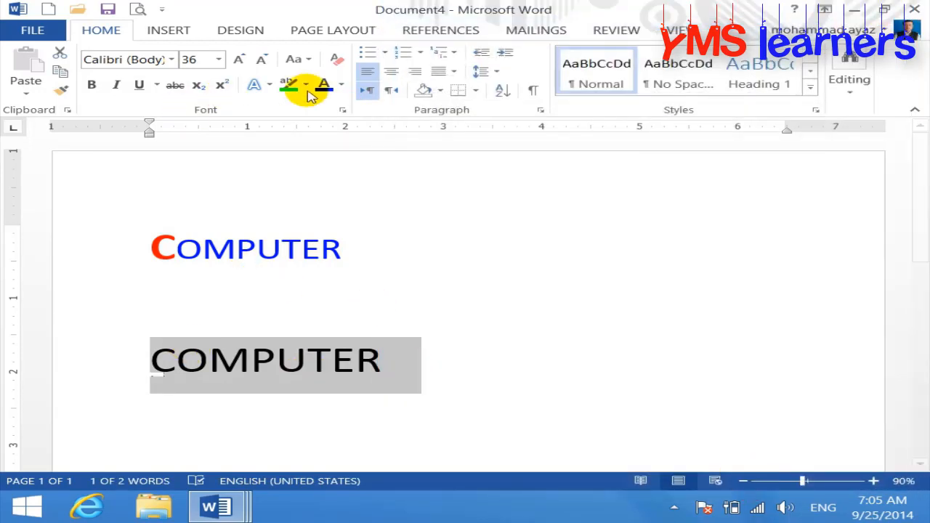
click(324, 86)
- Make the initial "C" of the second line standard red and bold
click(173, 357)
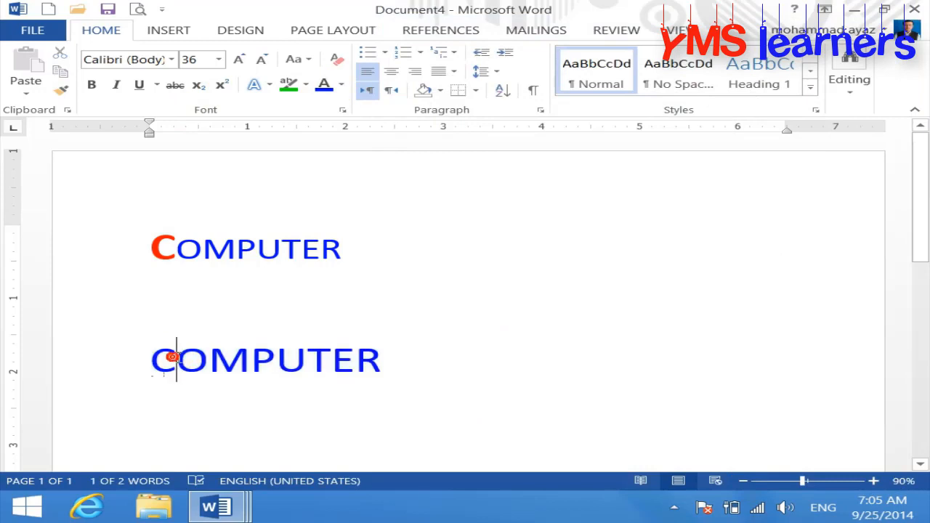
key(shift+Left)
click(339, 86)
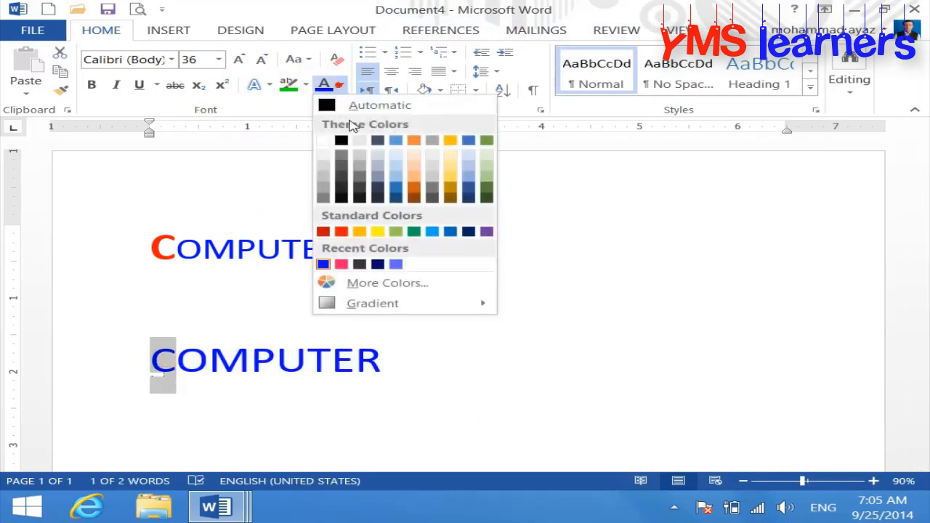
click(341, 231)
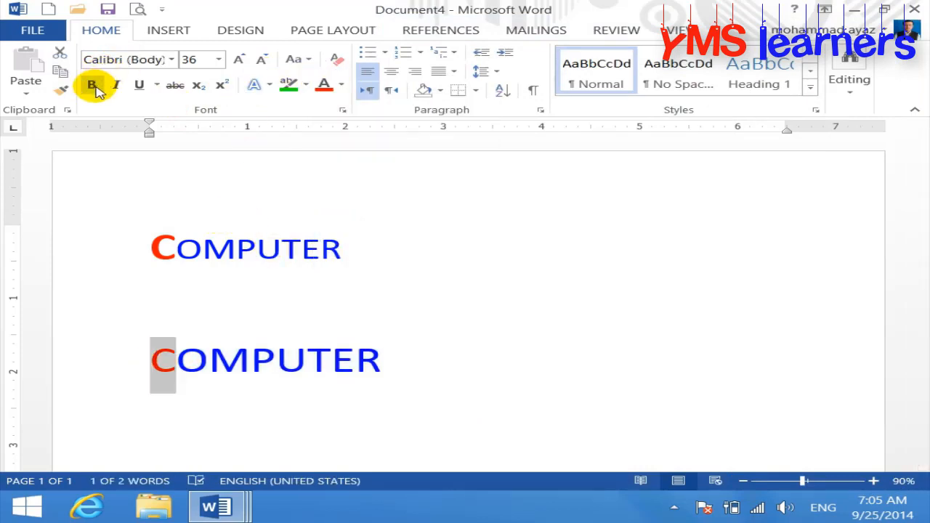
click(514, 394)
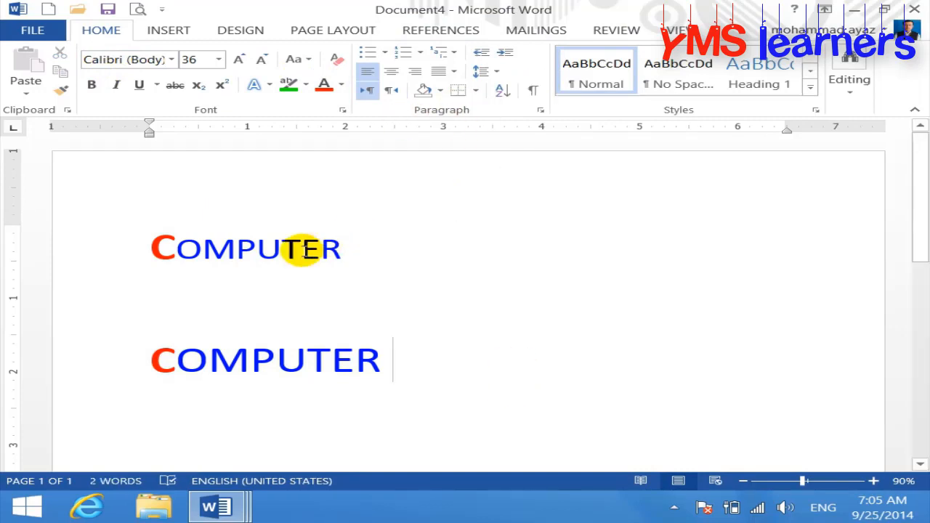
- Add the label "(Small Caps)" after the word on the first line
click(380, 253)
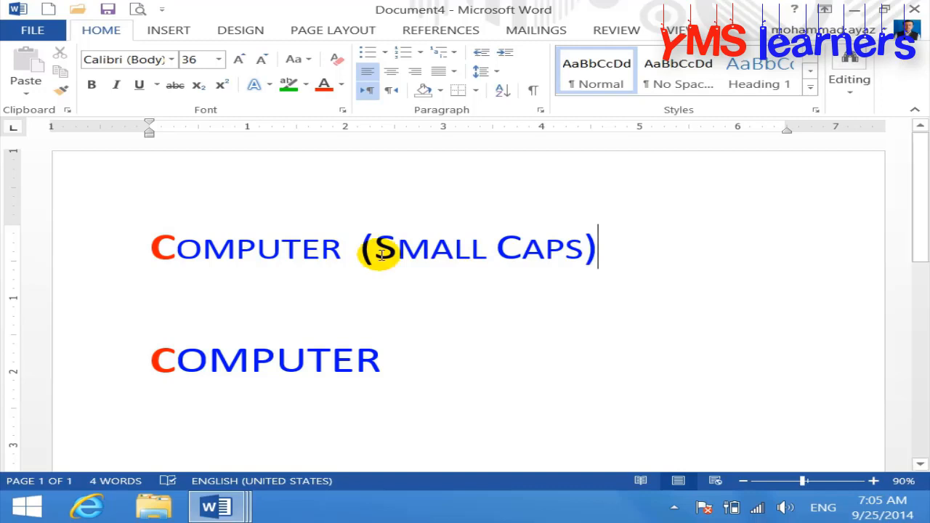
- Compare the capital initials with the small-cap letters in the "(Small Caps)" label on the first line
drag(377, 251, 398, 251)
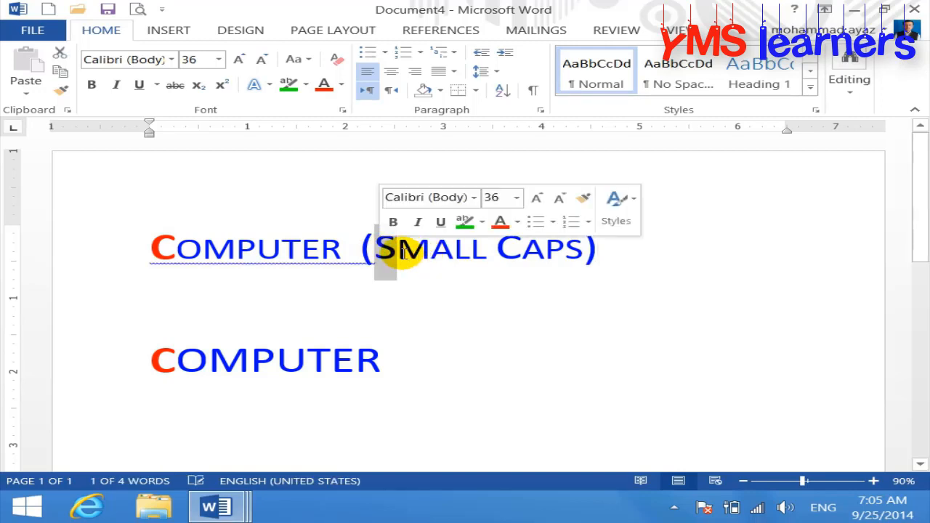
click(339, 249)
click(395, 251)
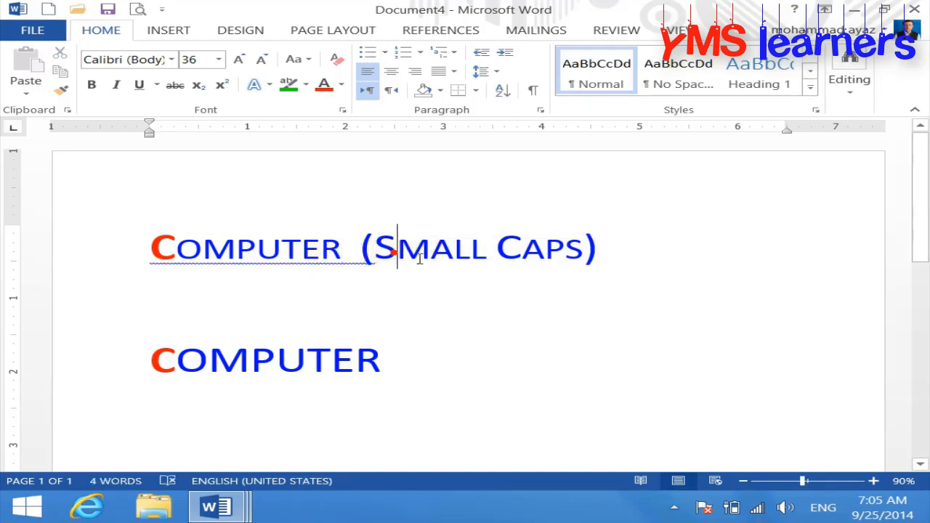
drag(419, 259, 472, 266)
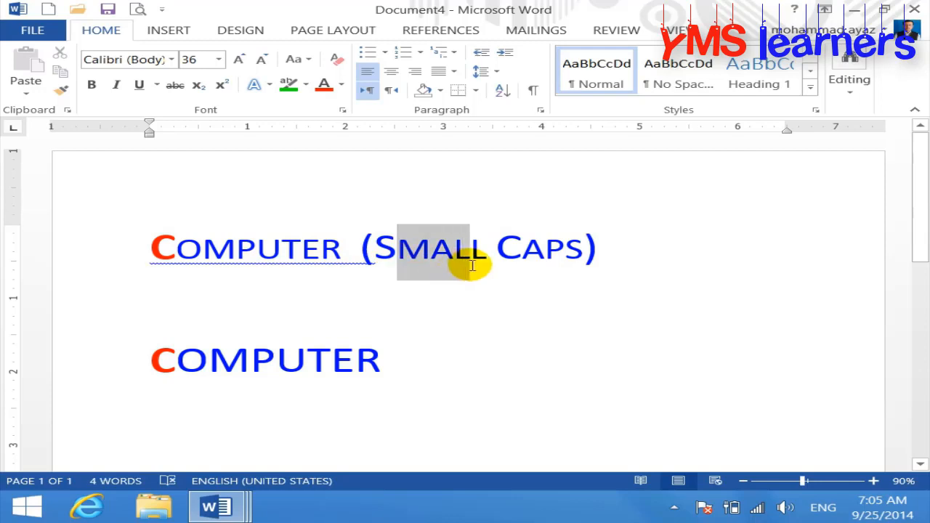
click(521, 251)
drag(520, 251, 576, 262)
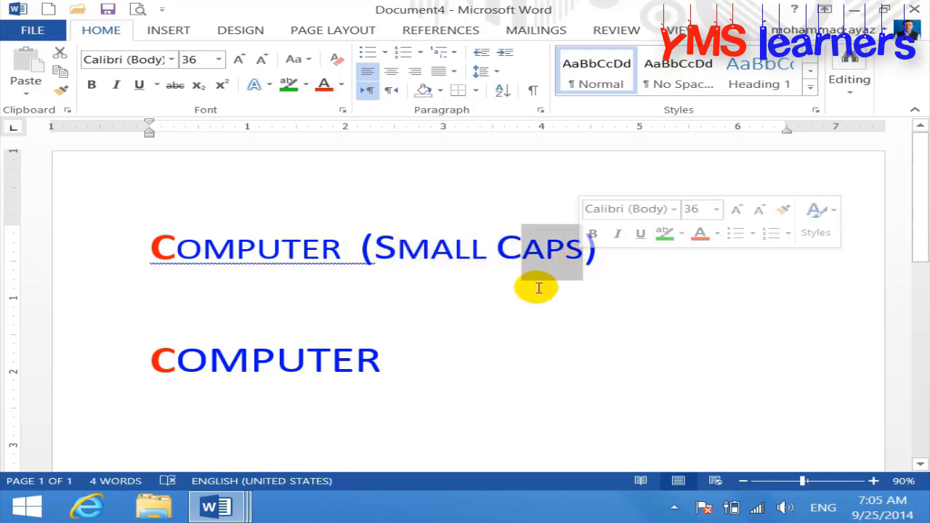
- Add the label "(All Cap)" after the word on the second line and turn off All caps for the following text
click(438, 357)
text((Al)
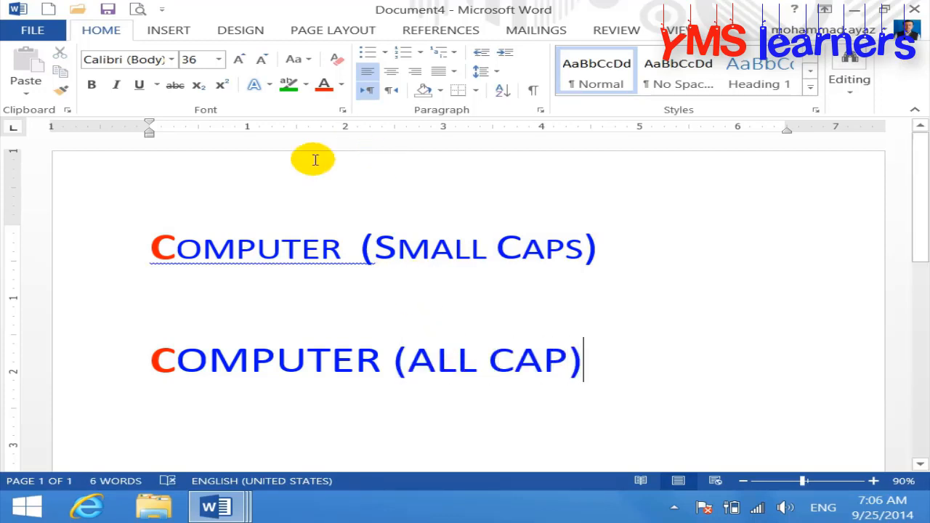
click(342, 110)
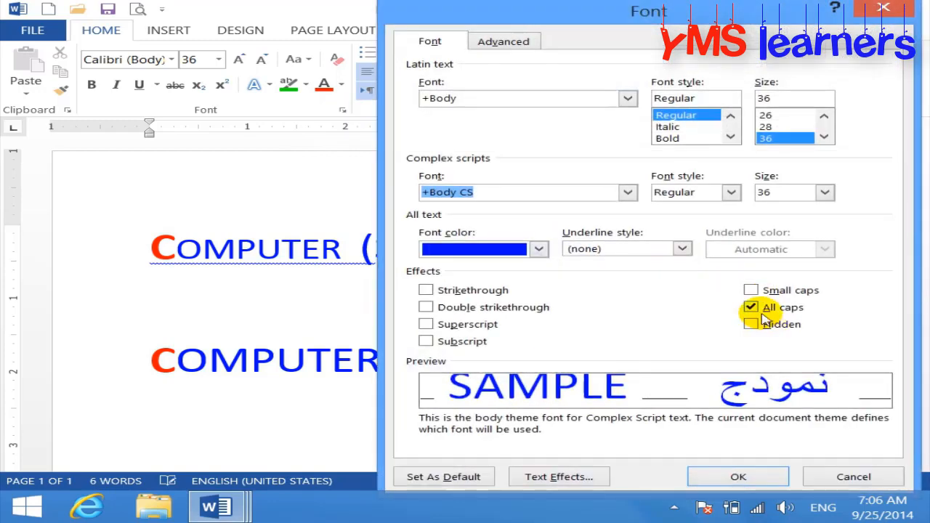
click(751, 308)
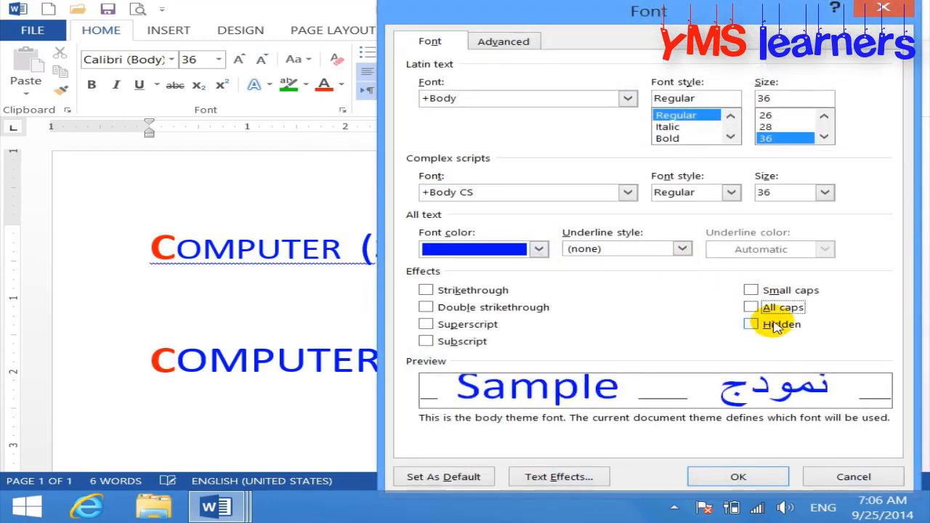
click(763, 480)
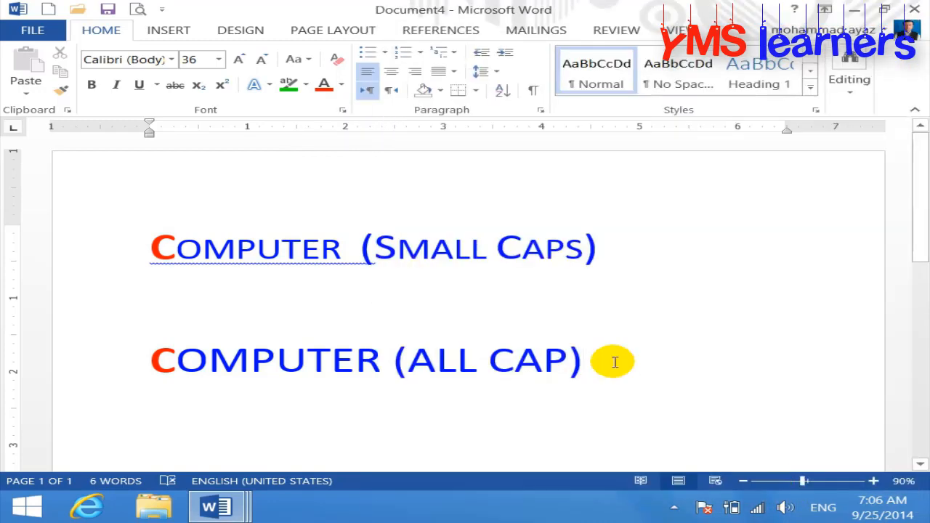
- Add the word "Computer" below the second line, leaving one blank line between them
scroll(508, 327, down, 4)
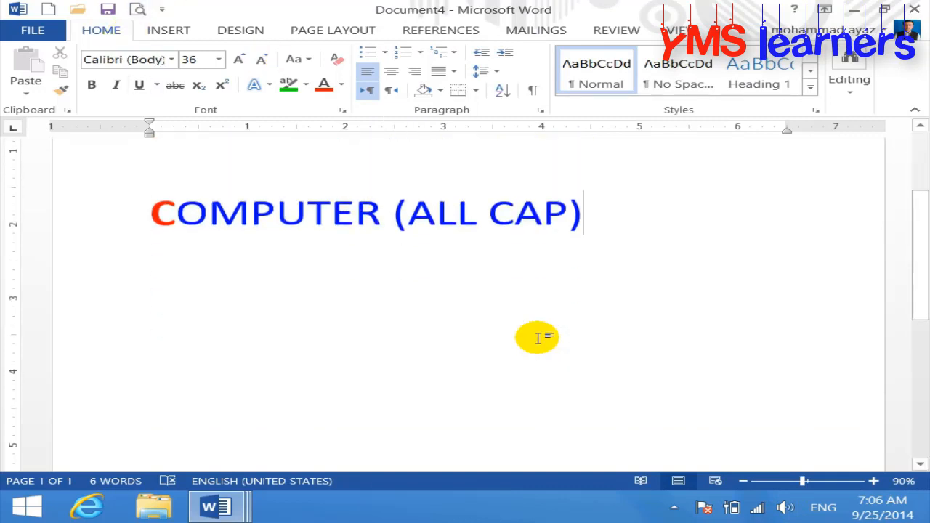
key(Return)
key(Return)
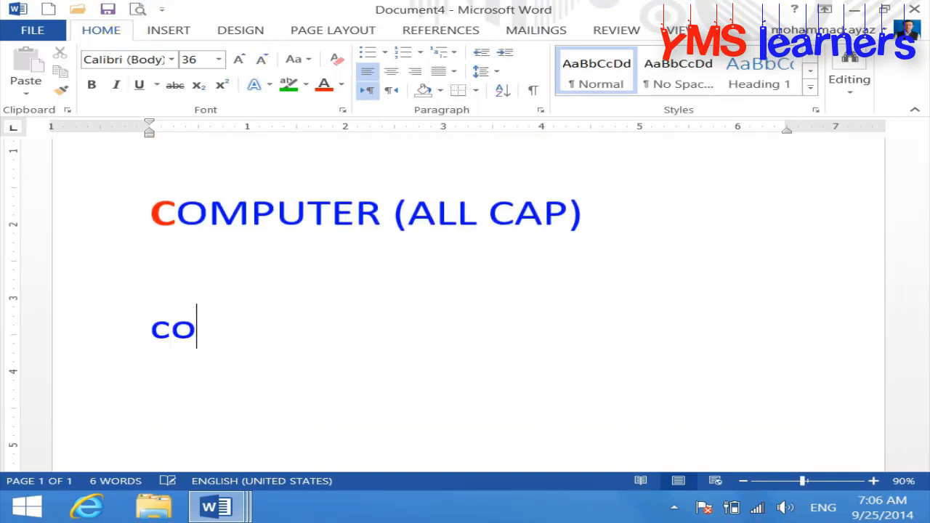
text(computer)
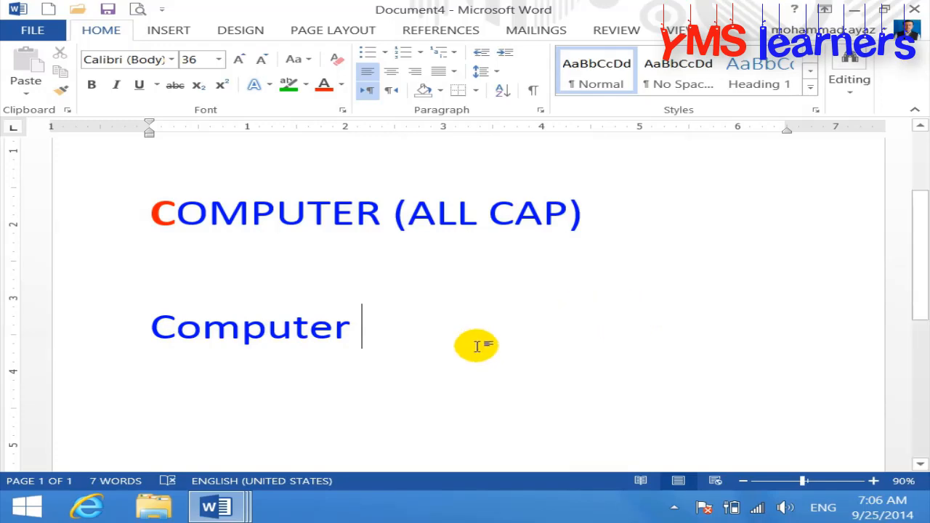
- Try the Hidden font effect on the last "Computer" line, and undo it
drag(422, 356, 46, 308)
click(343, 112)
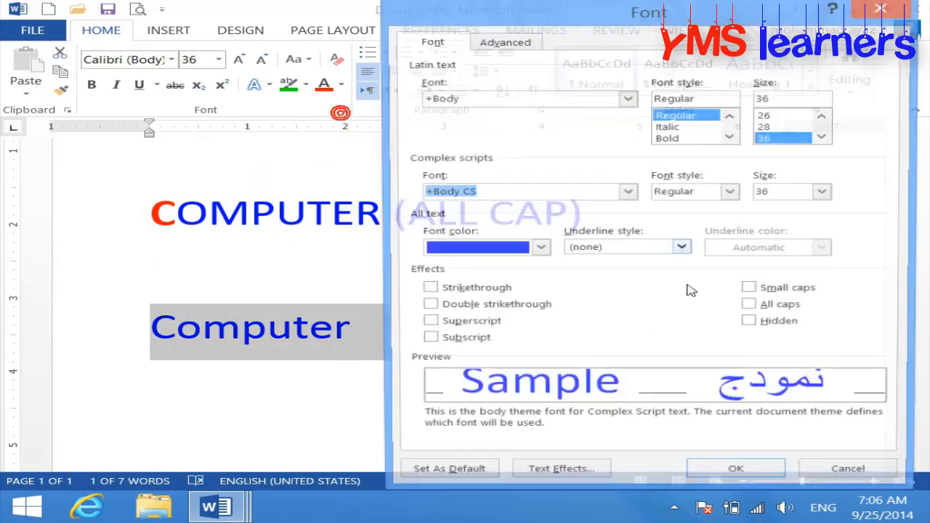
click(751, 324)
click(739, 477)
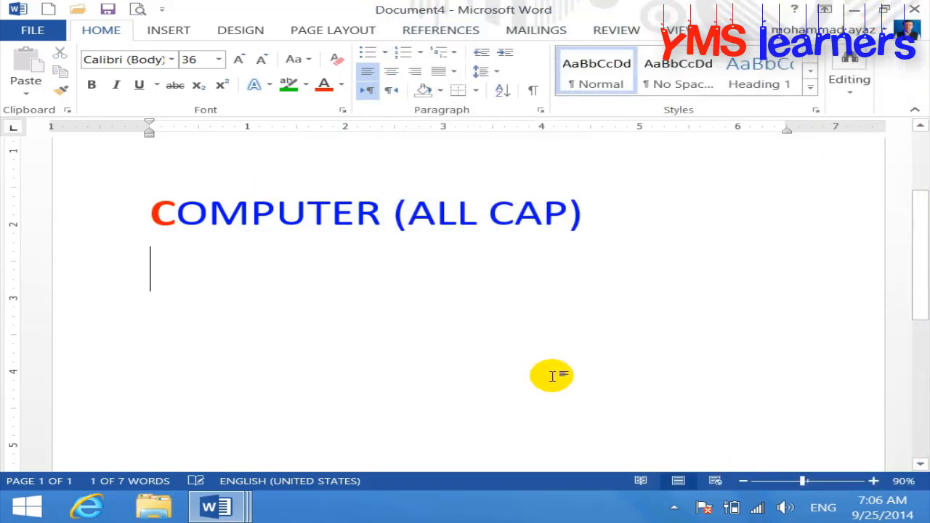
click(552, 375)
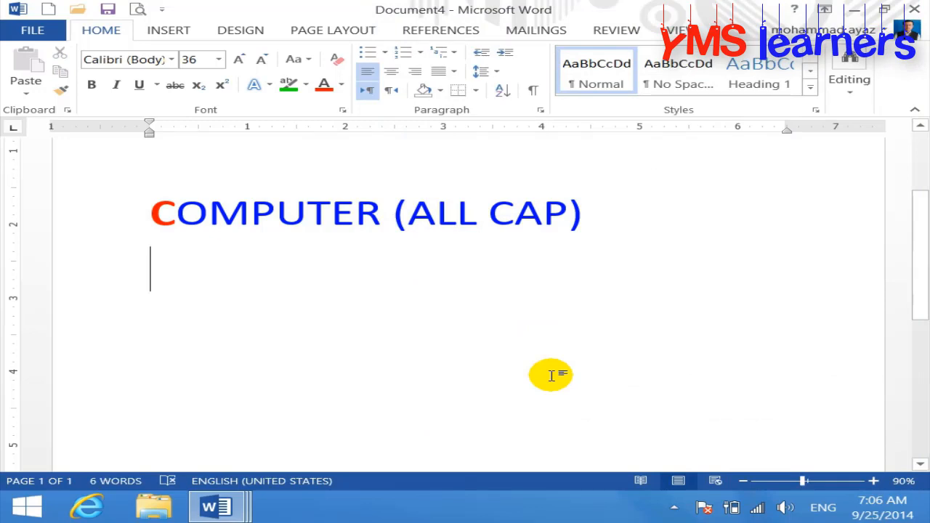
key(ctrl+z)
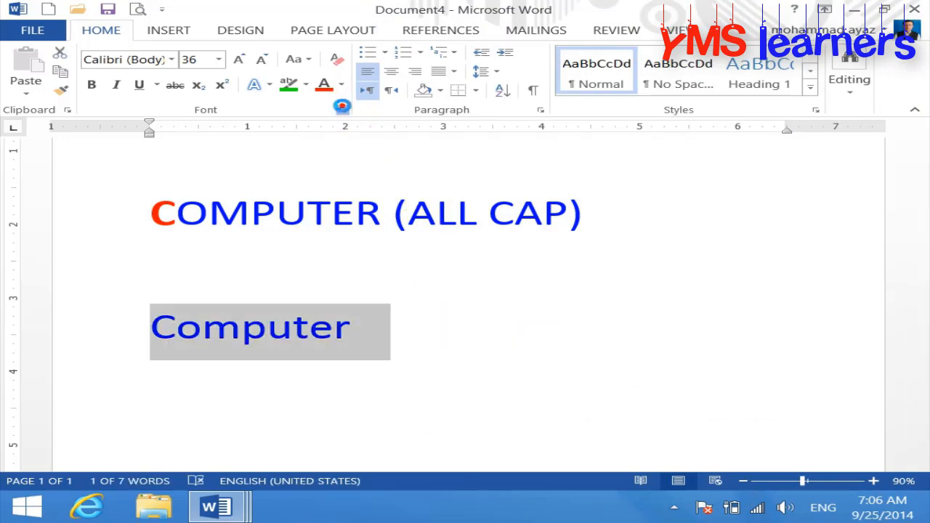
- Review the Set As Default option in the font settings of the selected word and close the settings without changes
click(343, 109)
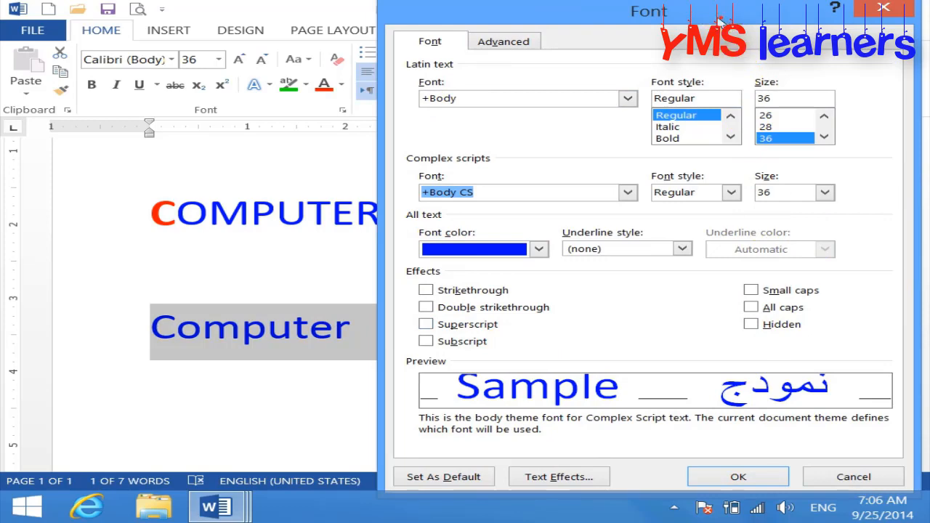
drag(719, 22, 700, 26)
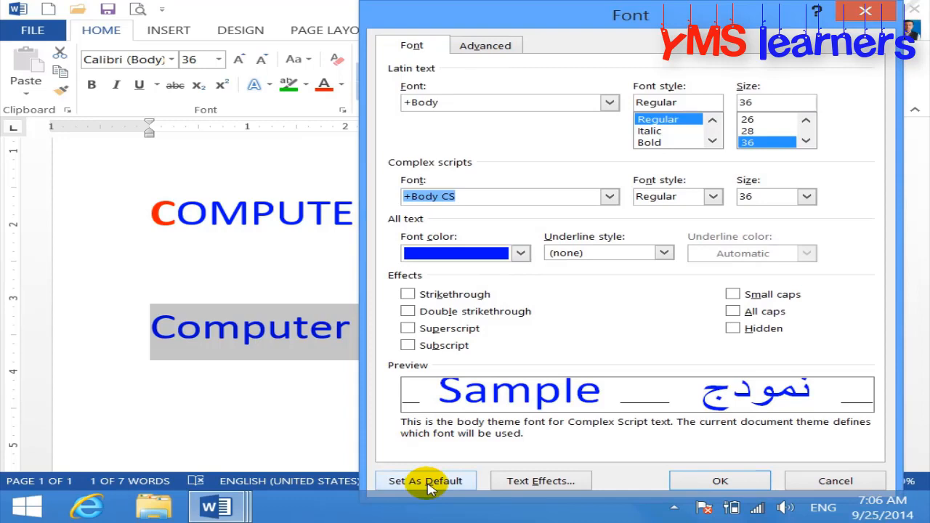
click(820, 481)
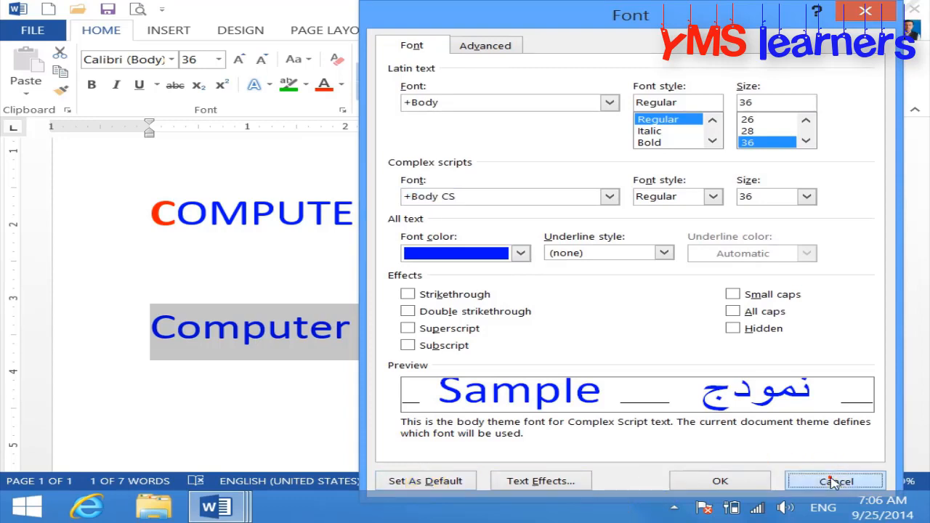
- Switch to Document1 and place the cursor on the empty line below its last paragraph
mouse_move(216, 504)
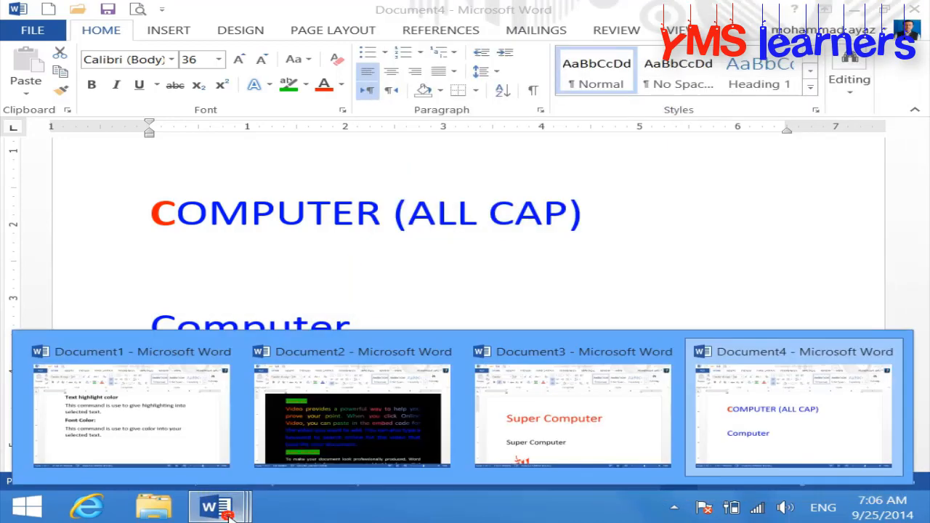
click(136, 414)
click(381, 345)
click(418, 403)
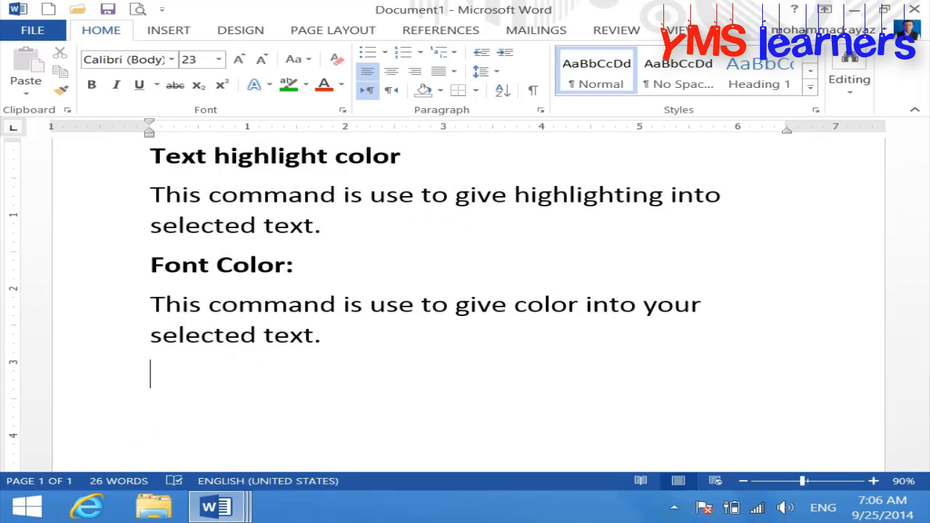
- Create a new blank document and fill it with sample paragraphs using =rand()
click(51, 9)
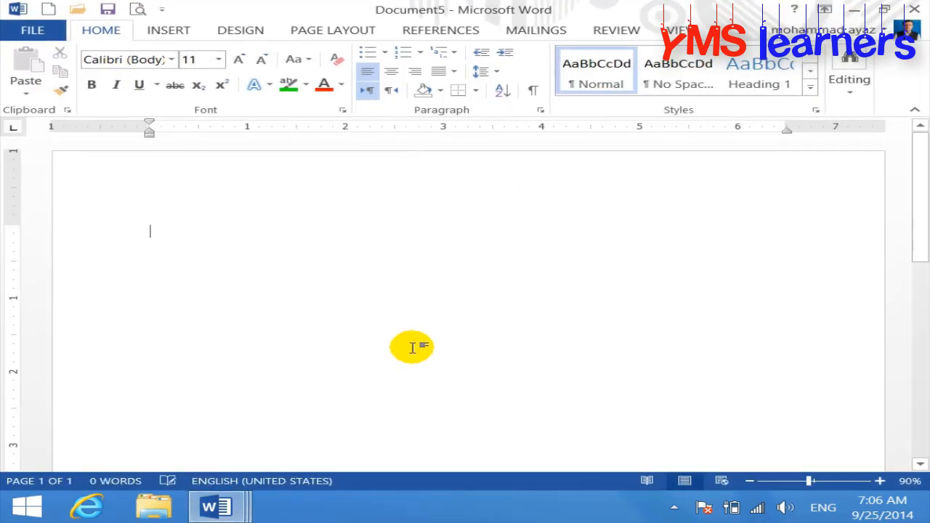
text(=rand)
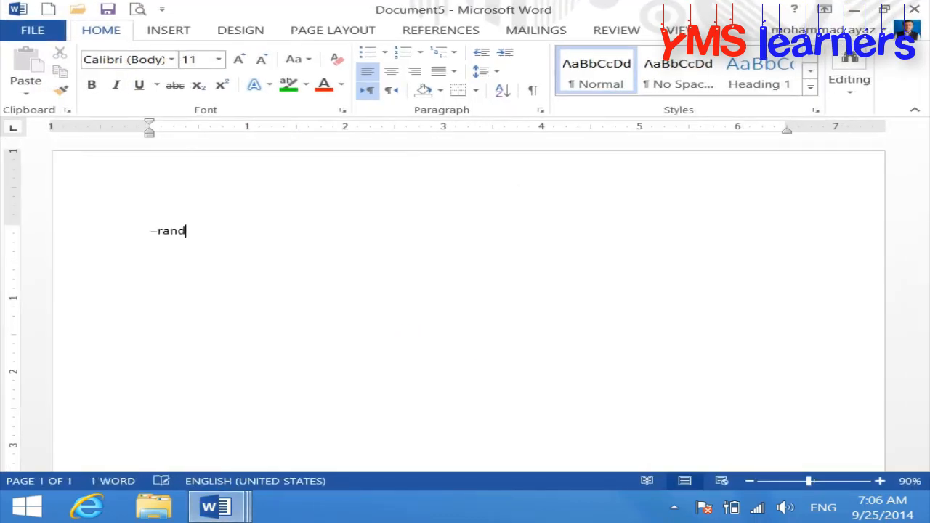
text(())
key(Return)
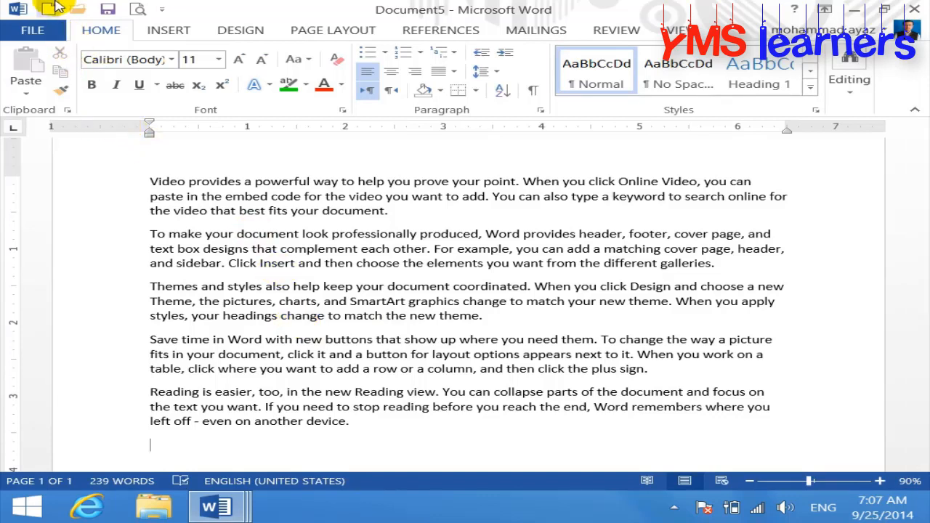
- Create another blank document and set its font color to white
click(49, 10)
click(341, 84)
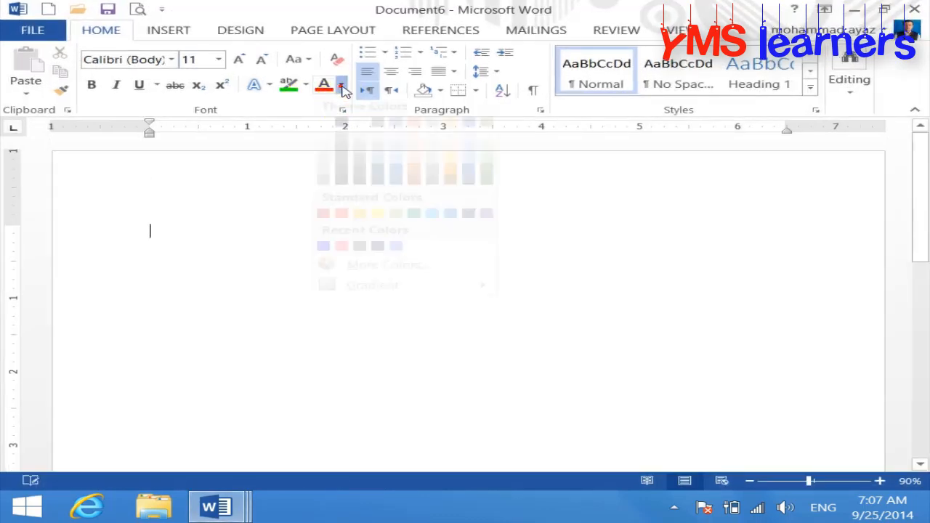
click(324, 143)
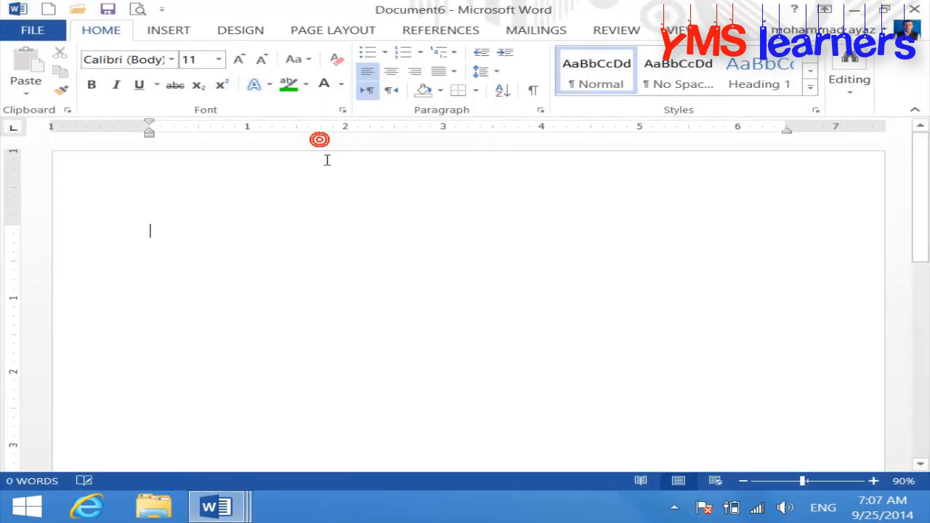
- Generate sample paragraphs with =rand() and add several short lines of random letters such as "asdf" below them
text(hello)
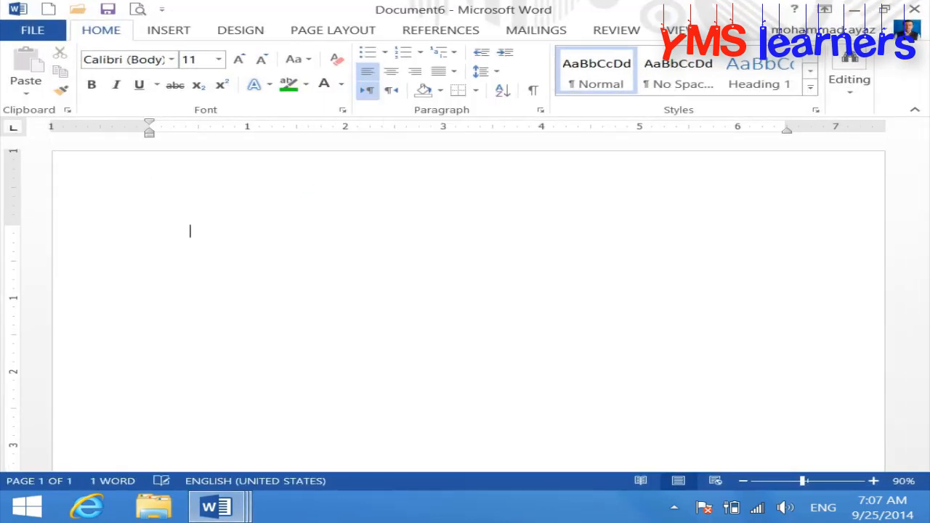
key(Return)
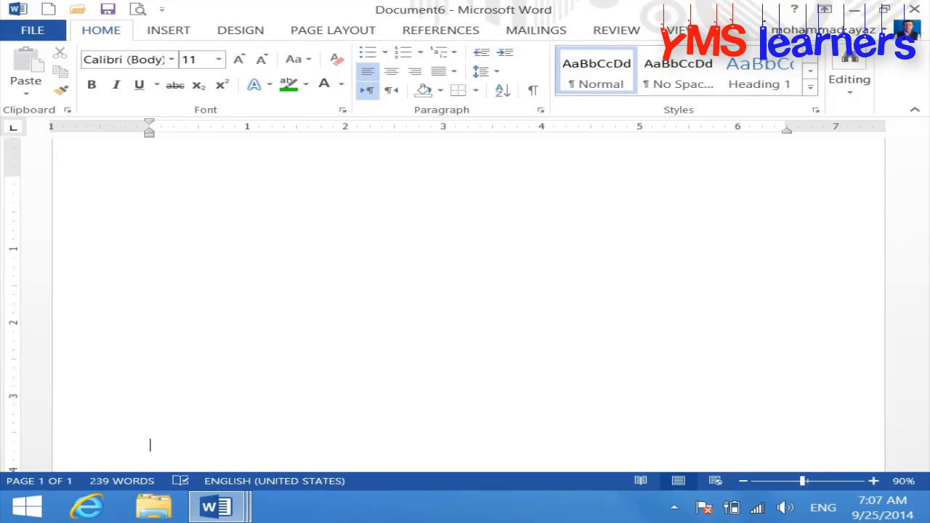
text(f)
key(Return)
text(asdfa)
key(Return)
text(asdf)
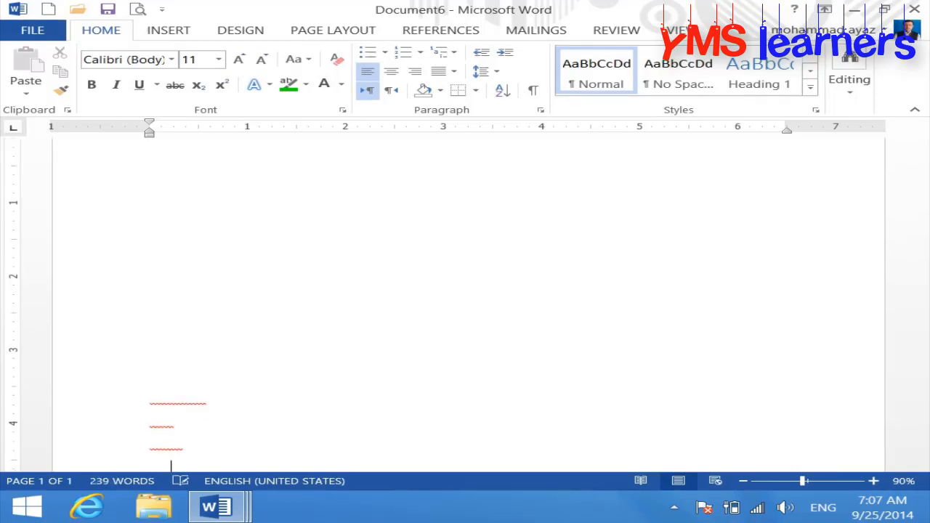
key(Return)
text(asdf)
key(Return)
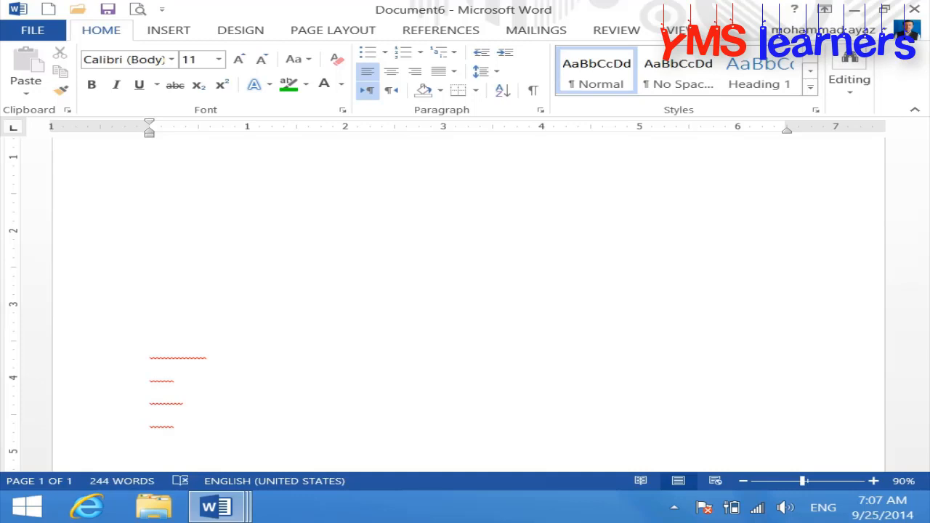
- Color all of the document's white text standard red, and undo the color change
scroll(348, 204, up, 3)
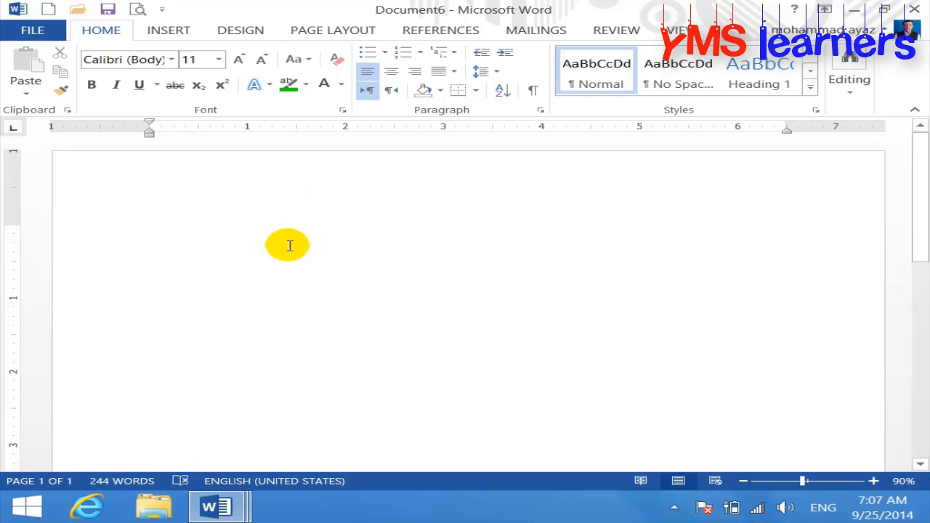
key(ctrl+a)
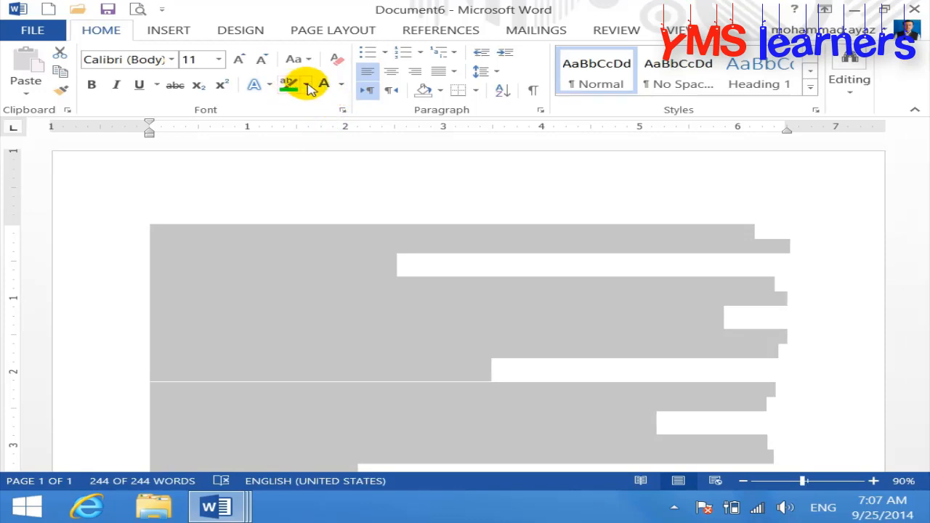
click(340, 84)
click(322, 228)
click(343, 234)
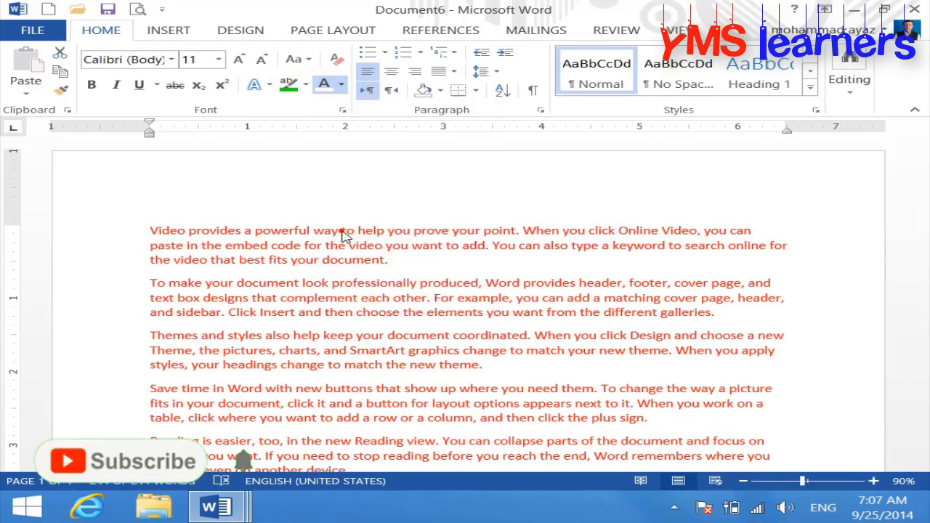
key(ctrl+a)
click(342, 312)
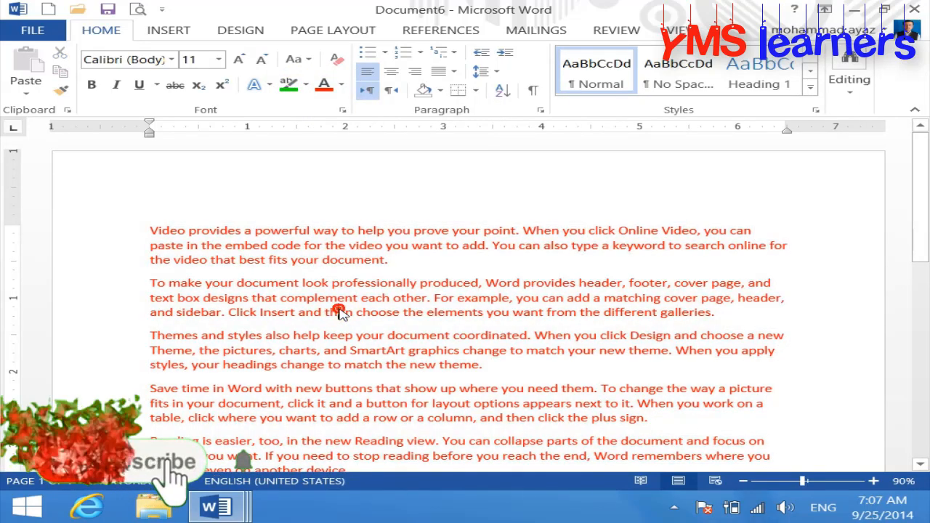
key(ctrl+a)
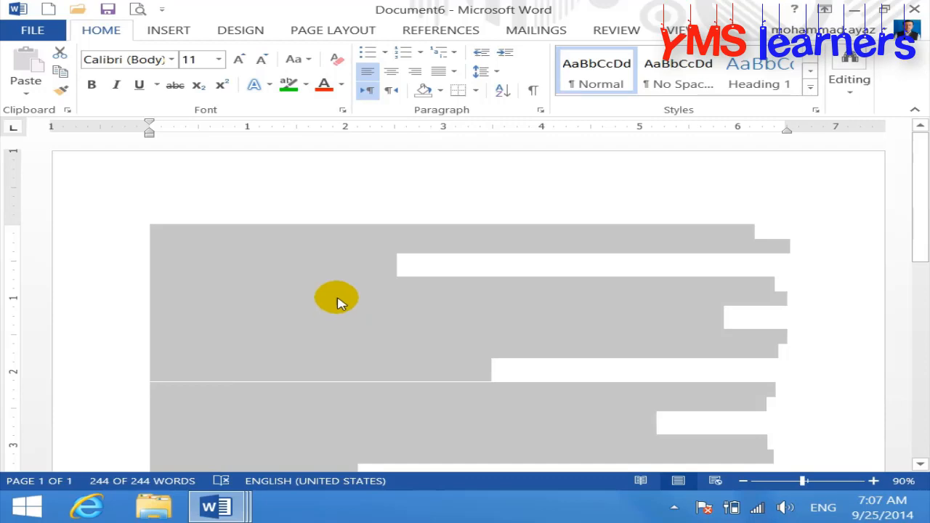
click(342, 109)
click(424, 483)
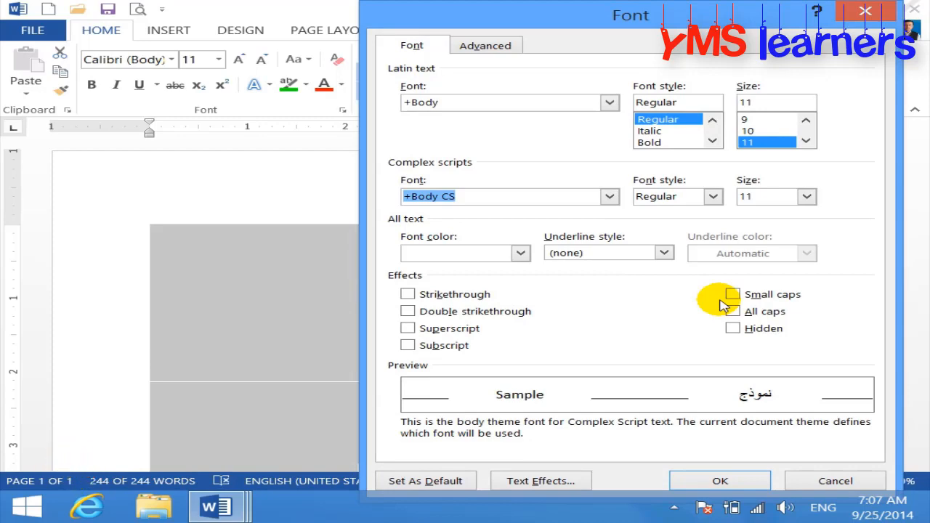
click(870, 12)
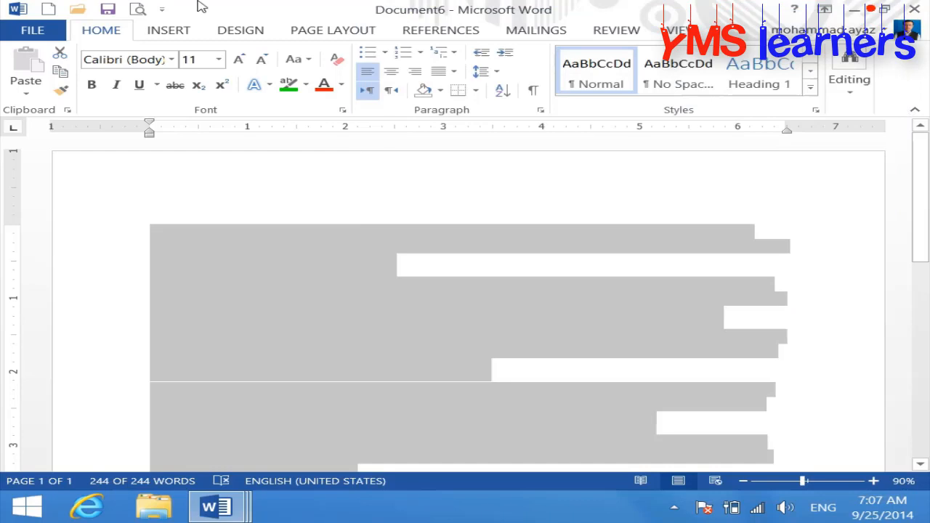
- Create a new blank document, enter a few random letters as a test and erase them
click(48, 9)
text(Asdl;fk)
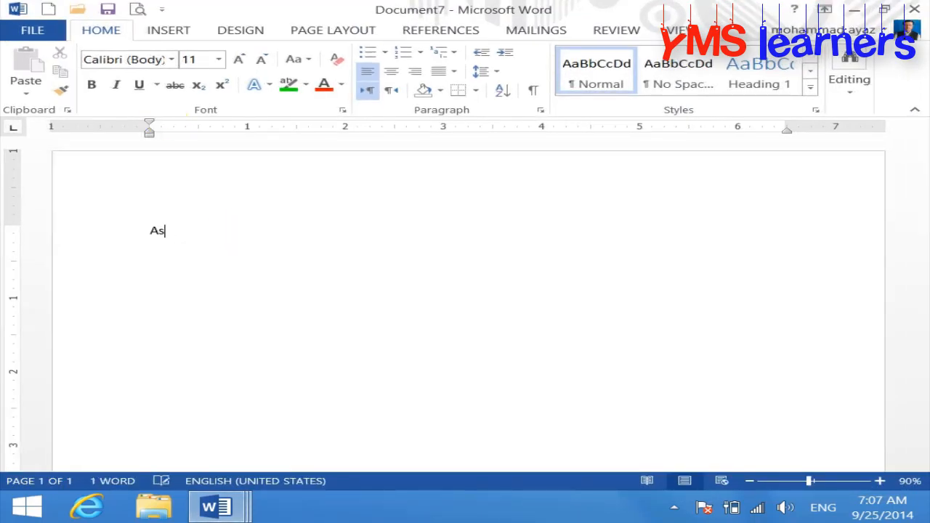
key(BackSpace)
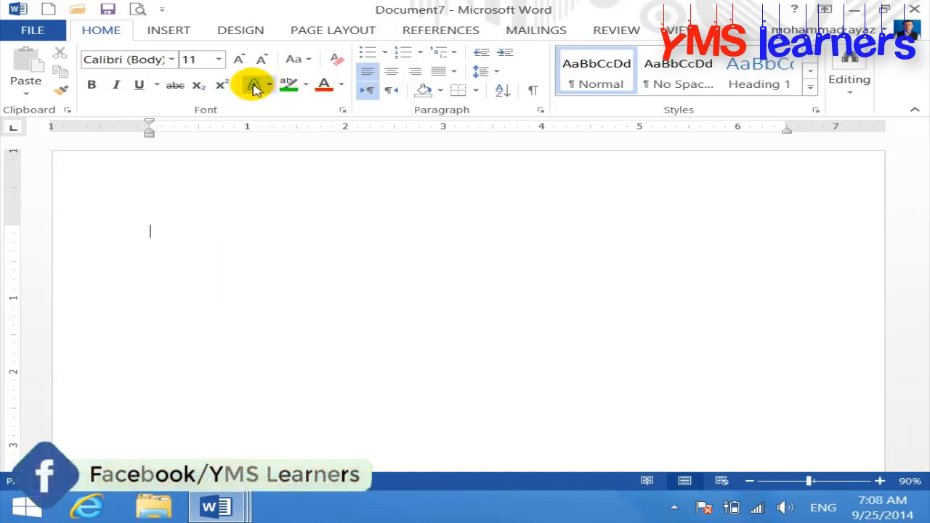
- Set the font for the empty document to size 20, bold and the recently used dark blue color
click(219, 61)
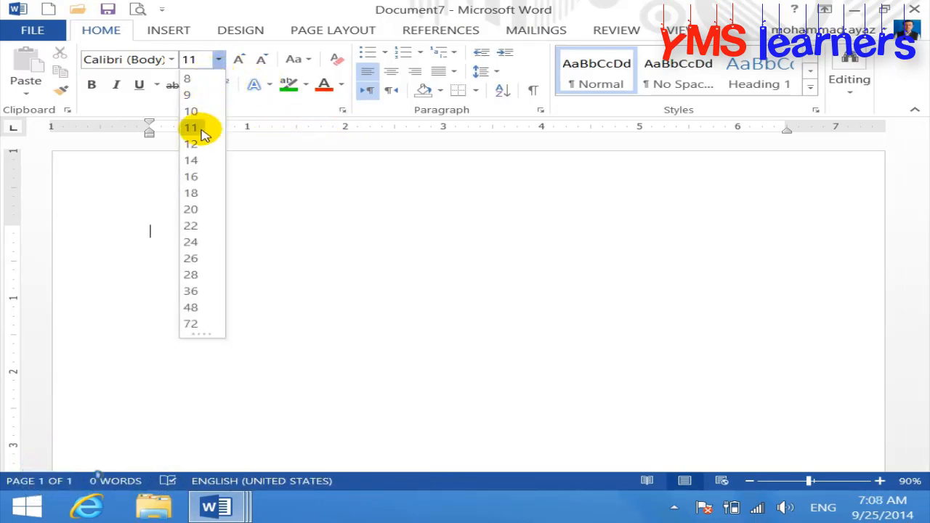
click(193, 209)
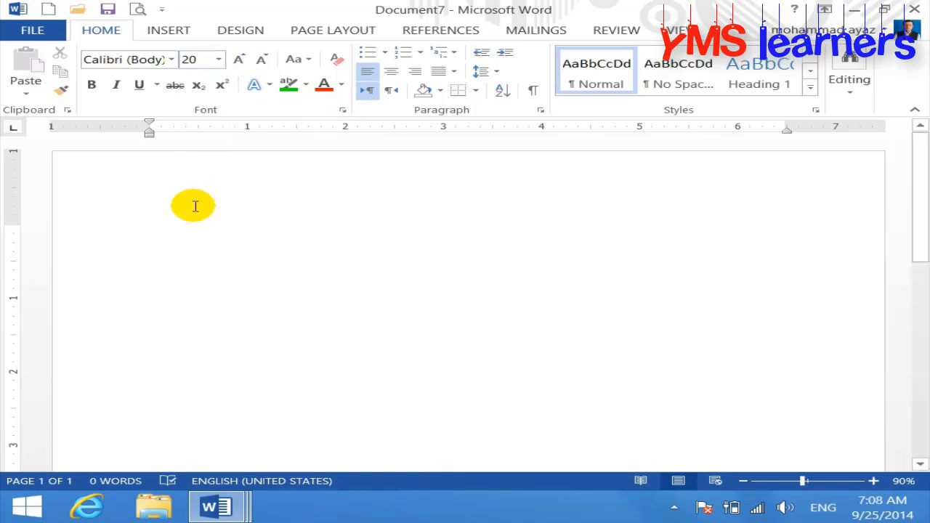
click(95, 90)
click(95, 90)
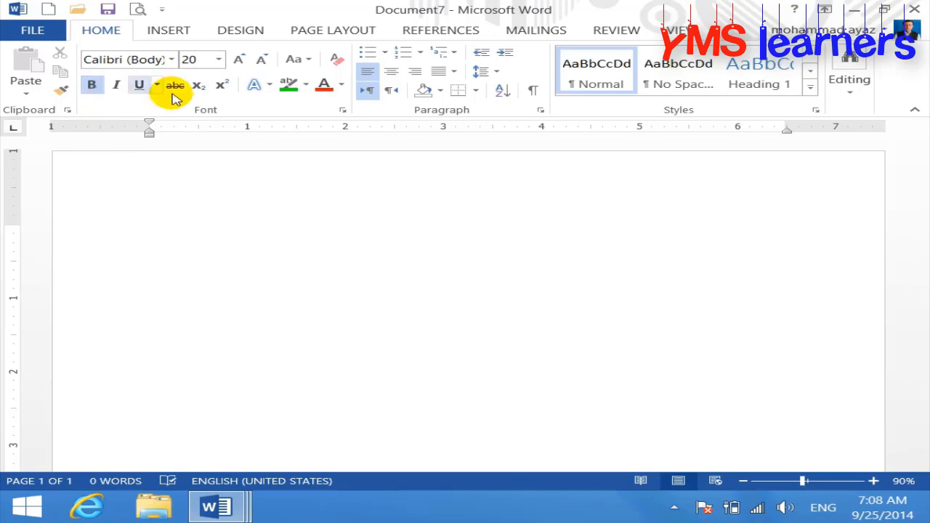
click(343, 86)
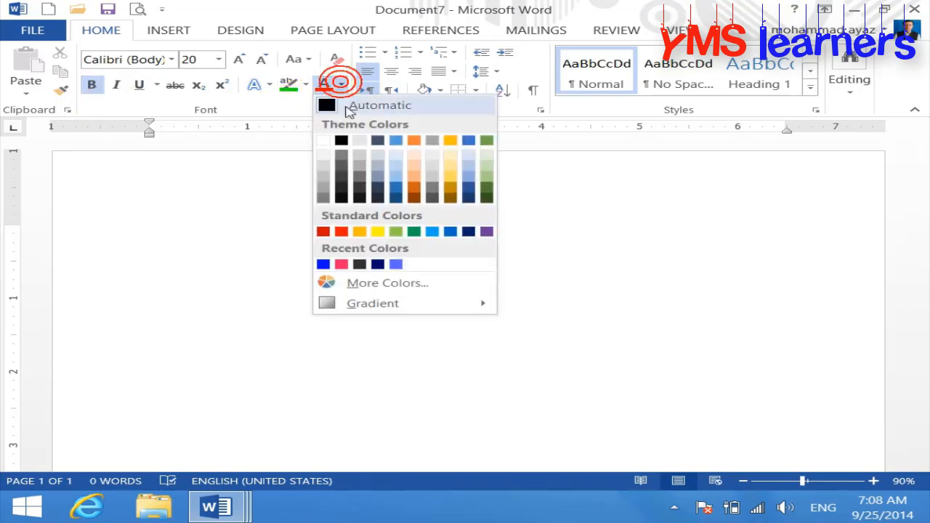
click(378, 264)
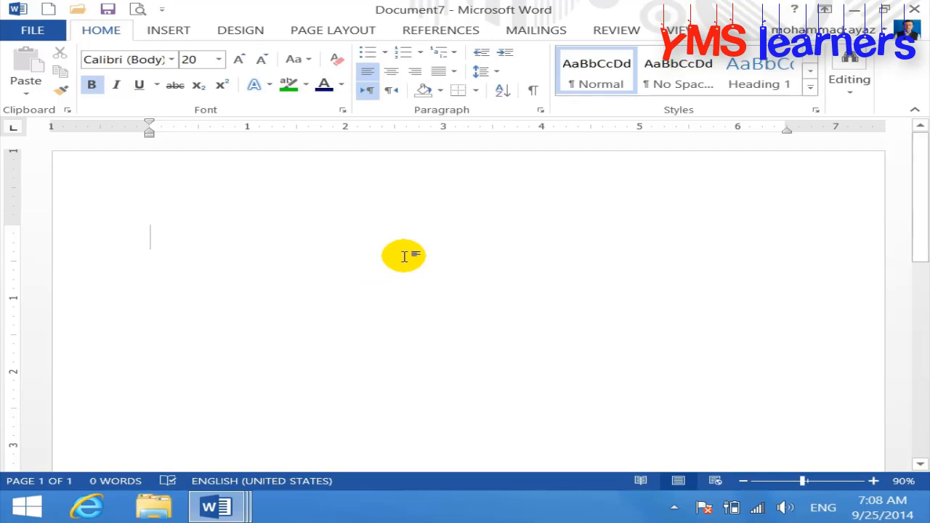
- Write three lines: "Computer is an electronic device.", "Mouse is an input device" and "Data communication"
text(computer is )
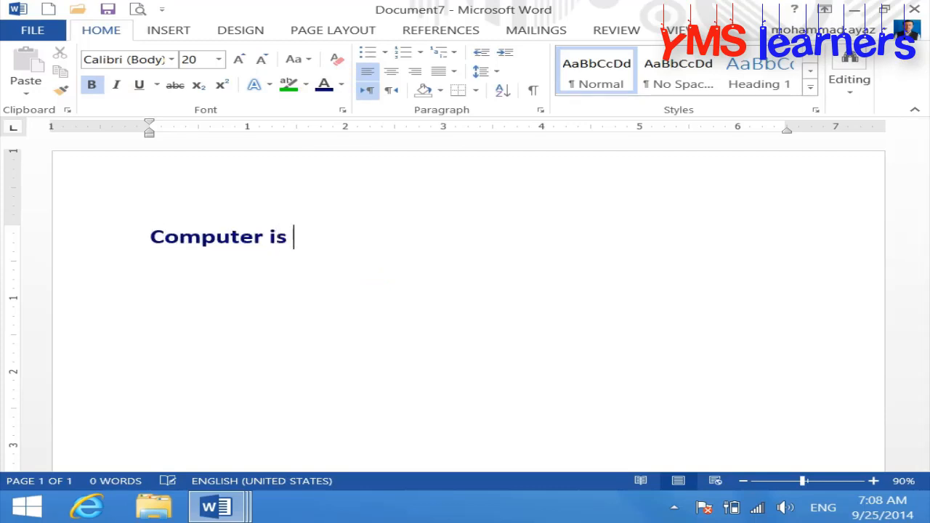
text(an elec)
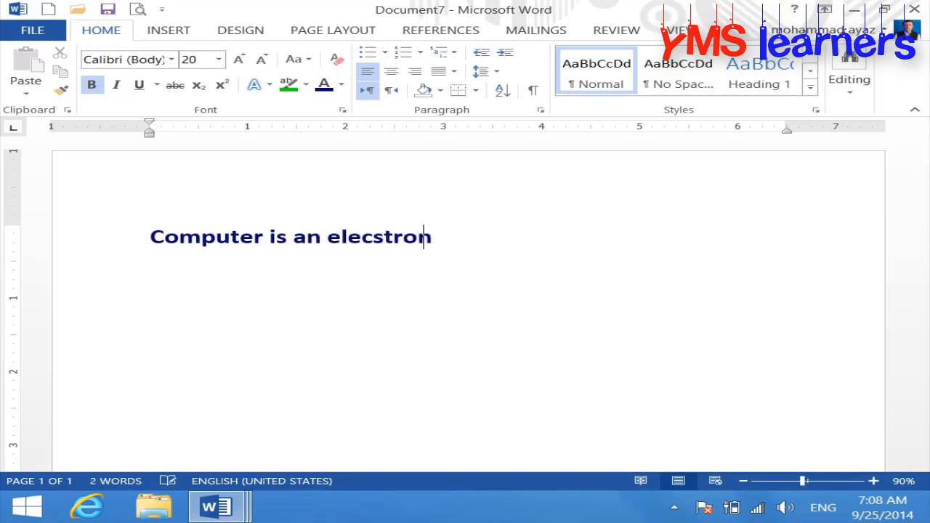
text(tronic device.)
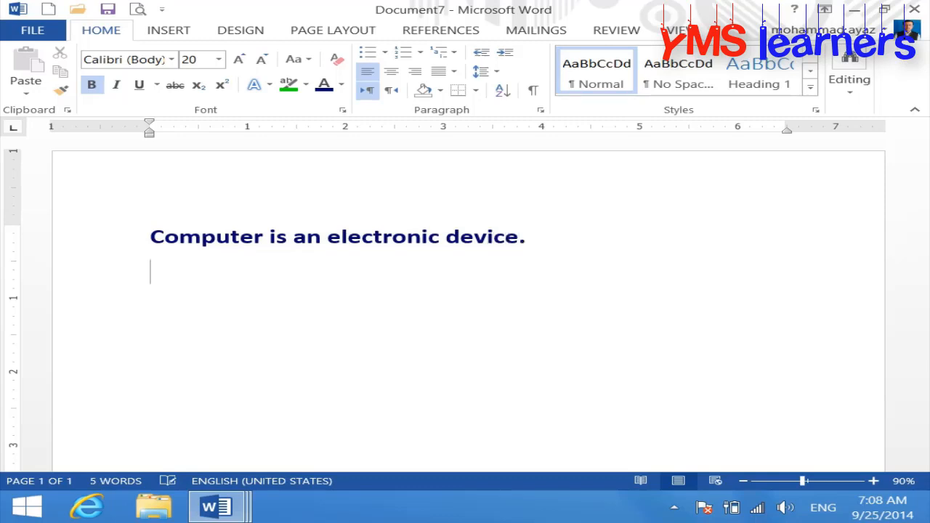
text(ouse is)
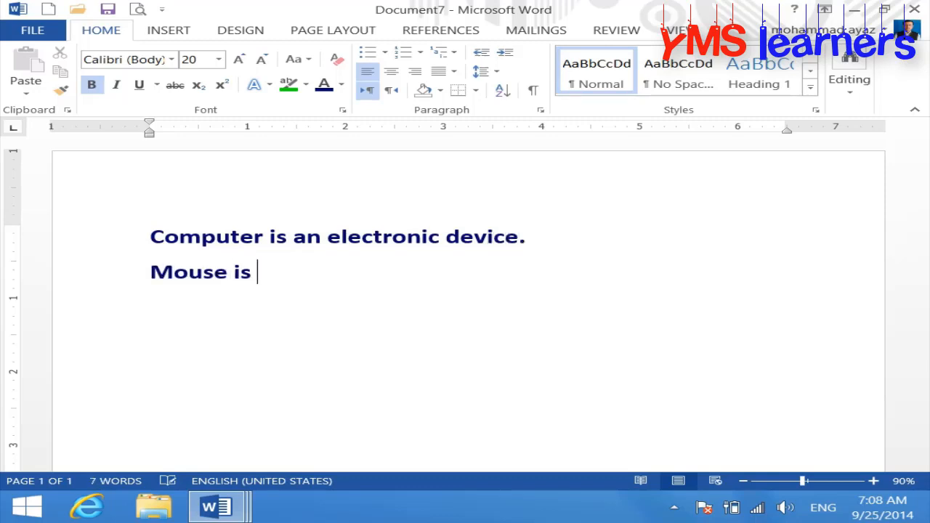
text( an input d)
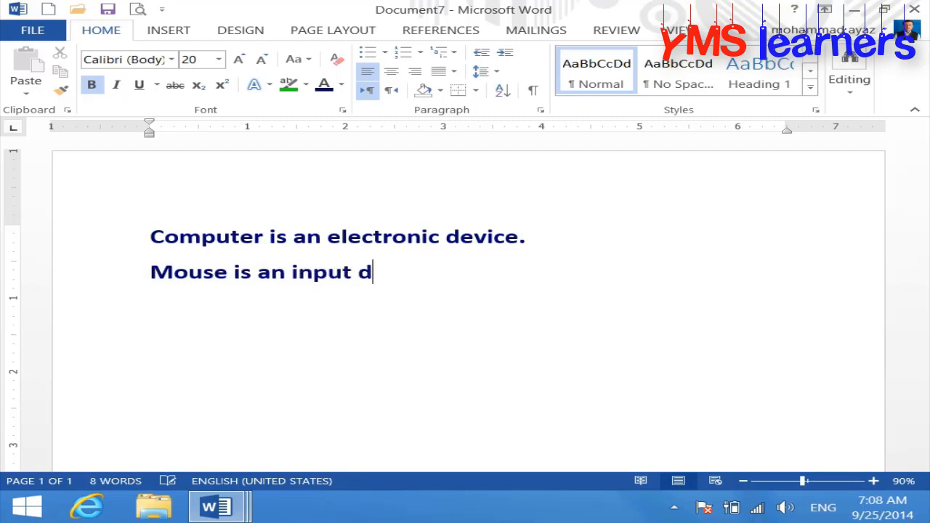
text(evice)
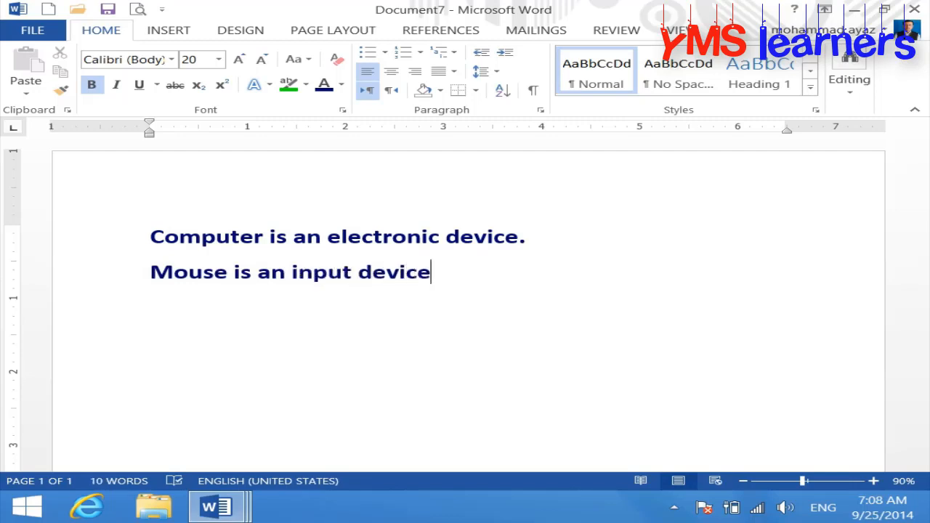
text( communication)
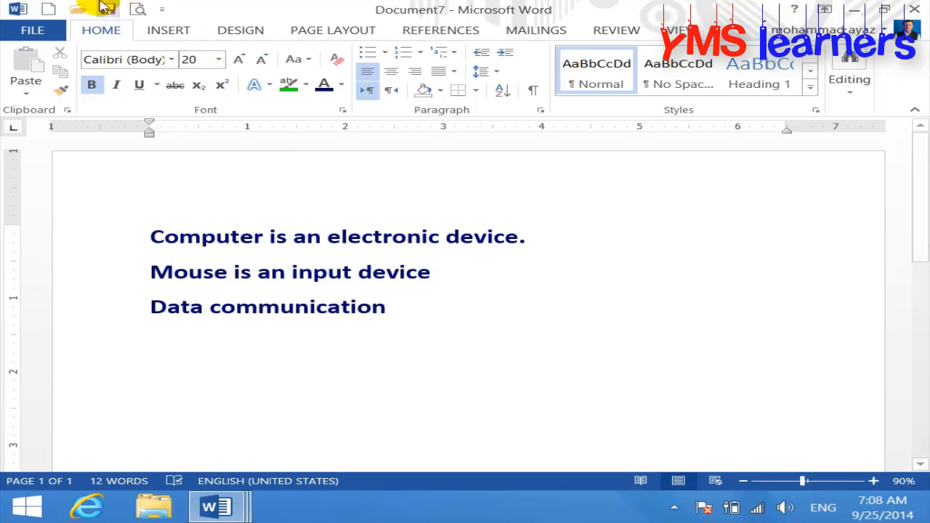
- In a new blank document, write "compute" in the default font followed by "comptuer" in size 20, bold, dark blue
click(48, 9)
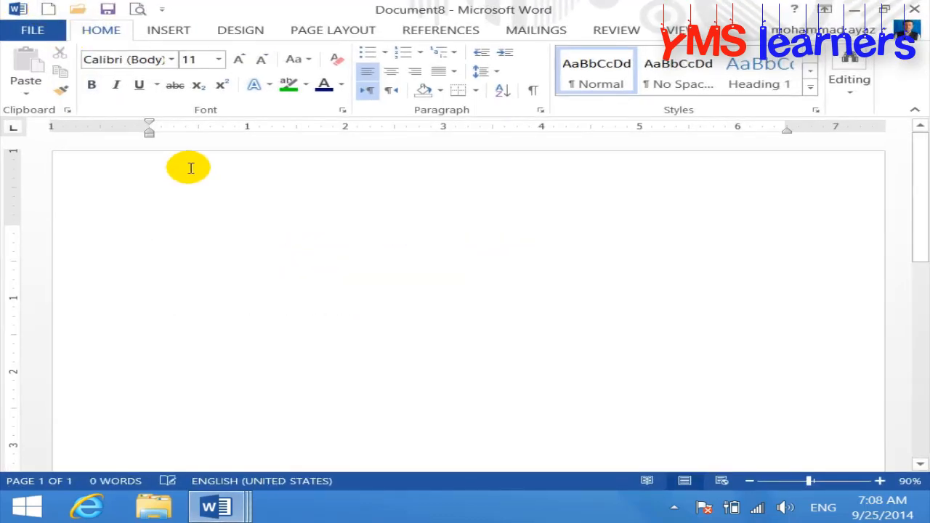
text(compute)
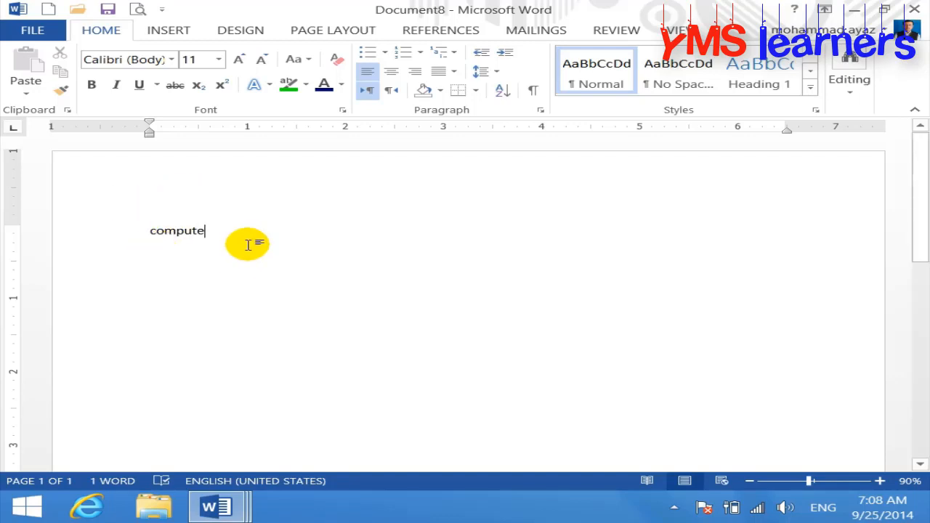
click(219, 62)
click(200, 212)
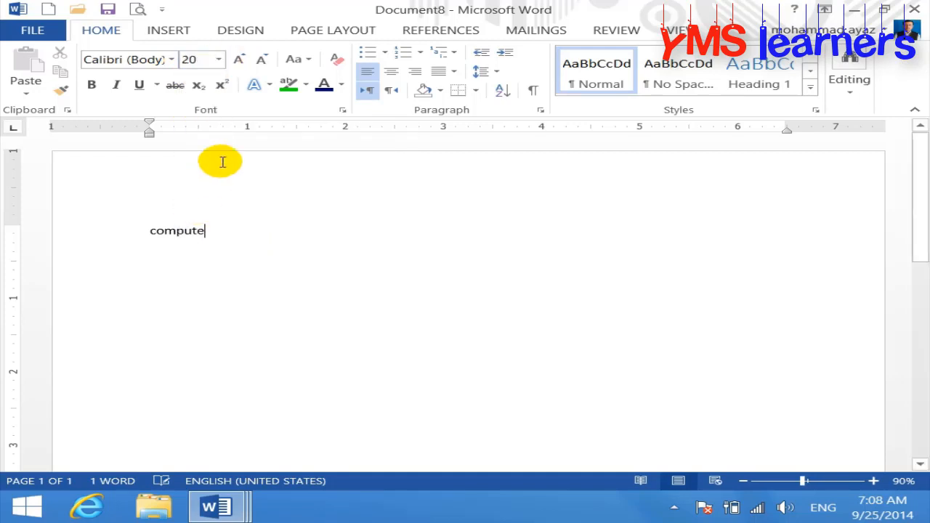
click(91, 84)
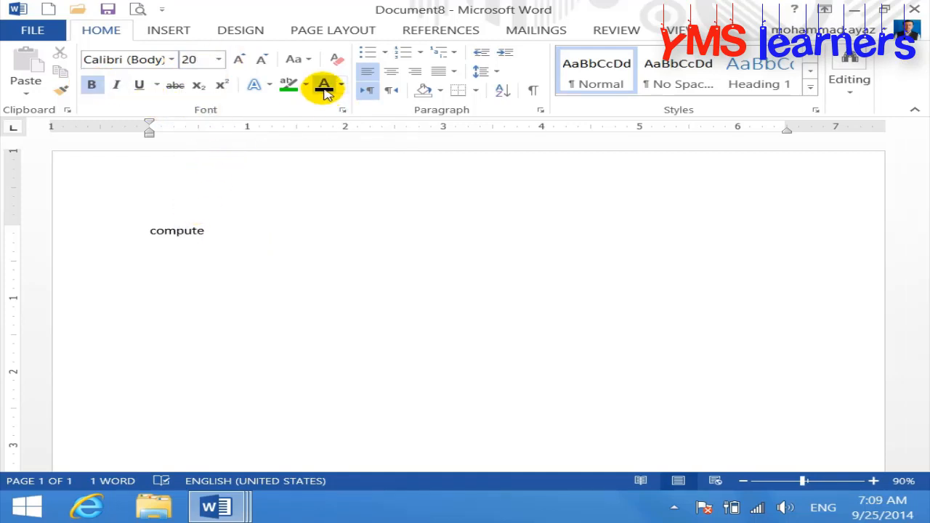
click(325, 86)
text(comptuer)
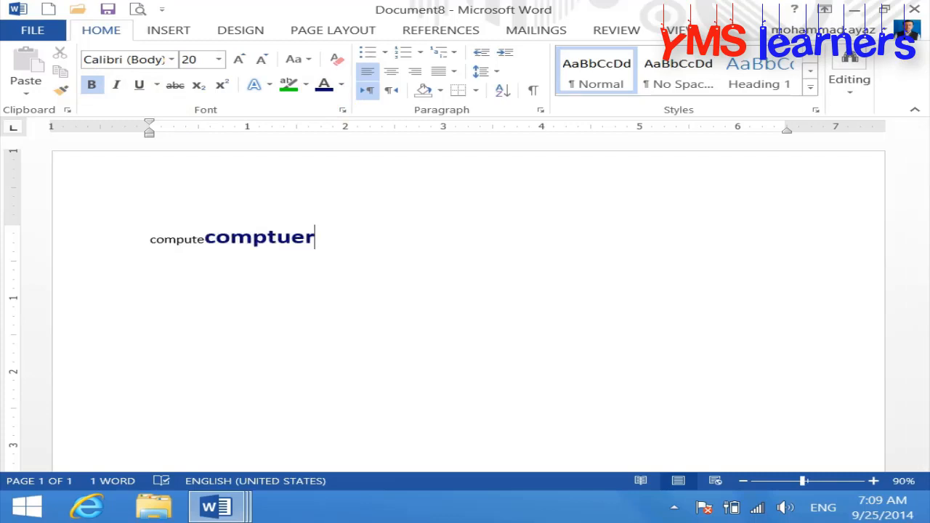
- Create another blank document and choose Cooper Black with Regular style as the Latin text font in the Font dialog
click(48, 8)
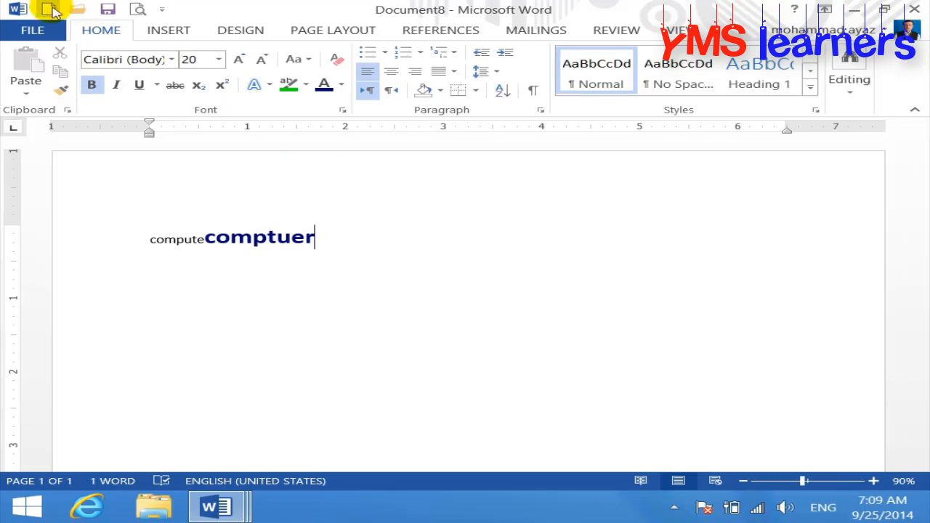
click(343, 111)
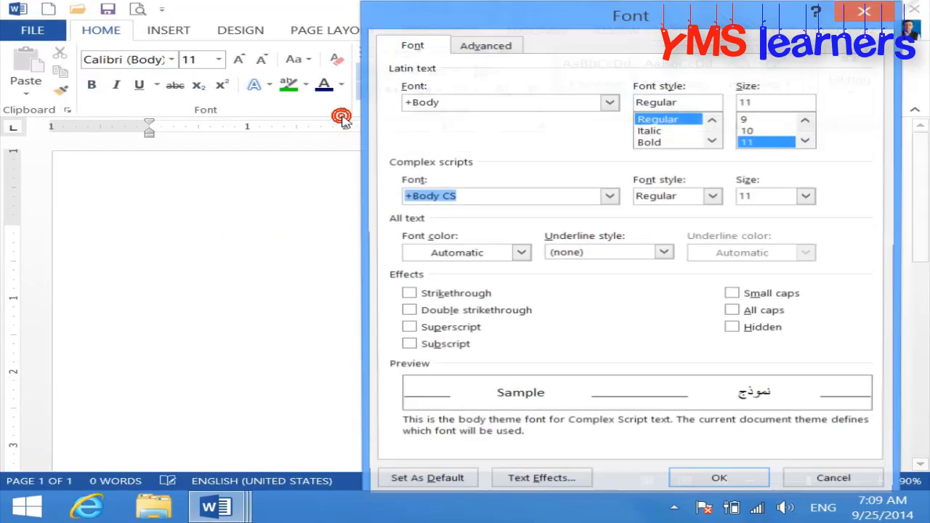
drag(620, 16, 477, 16)
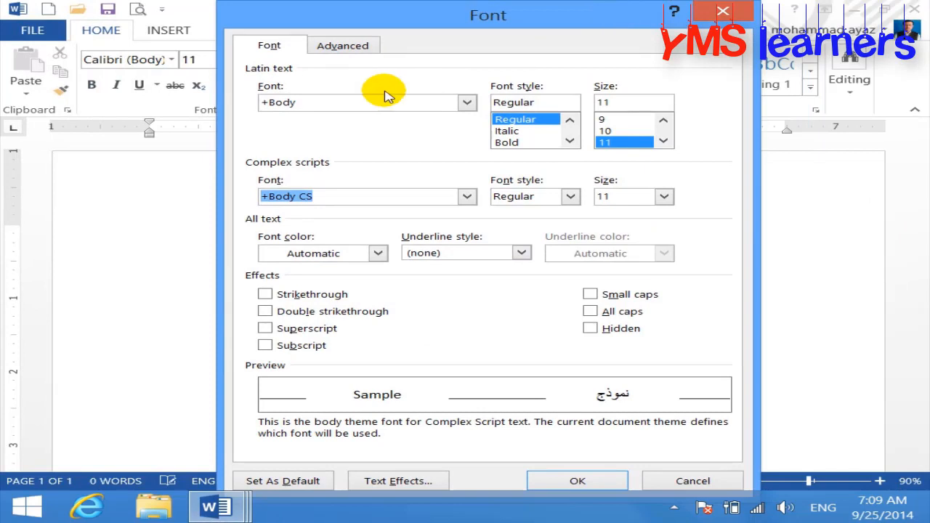
click(466, 103)
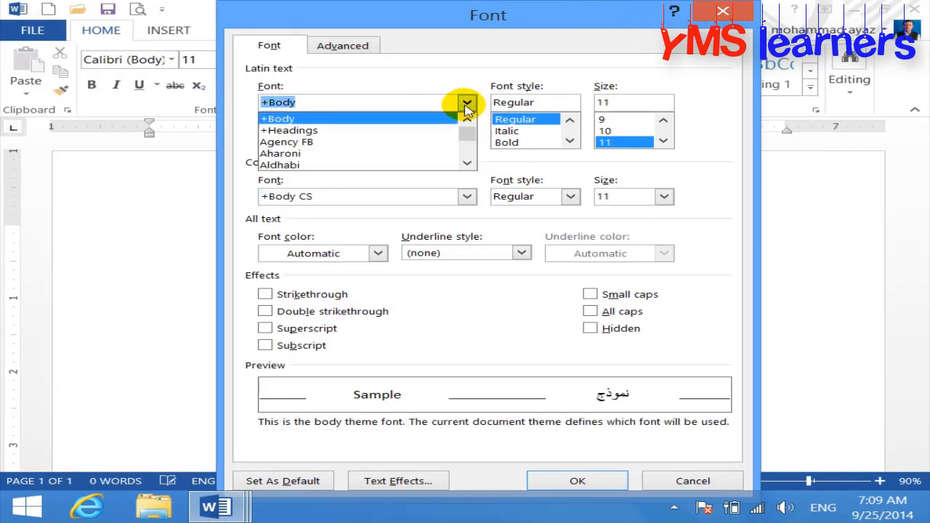
text(co)
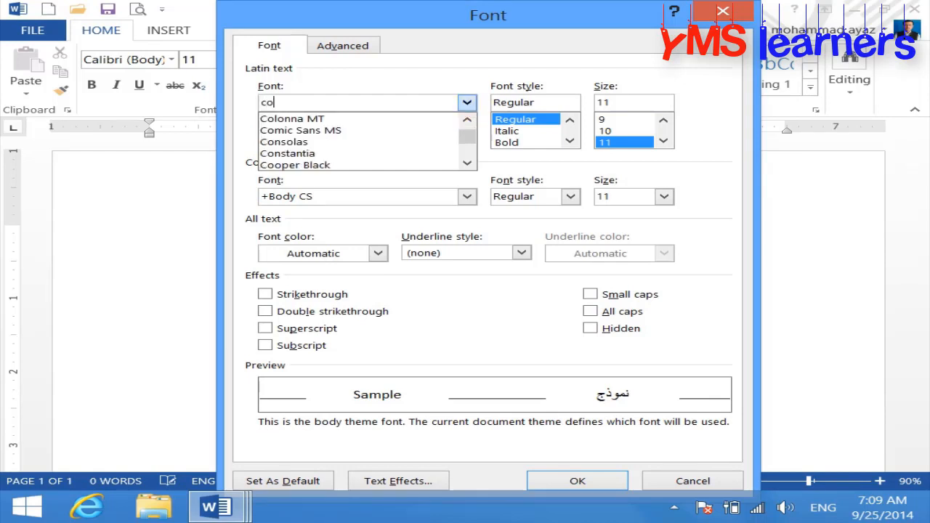
click(329, 165)
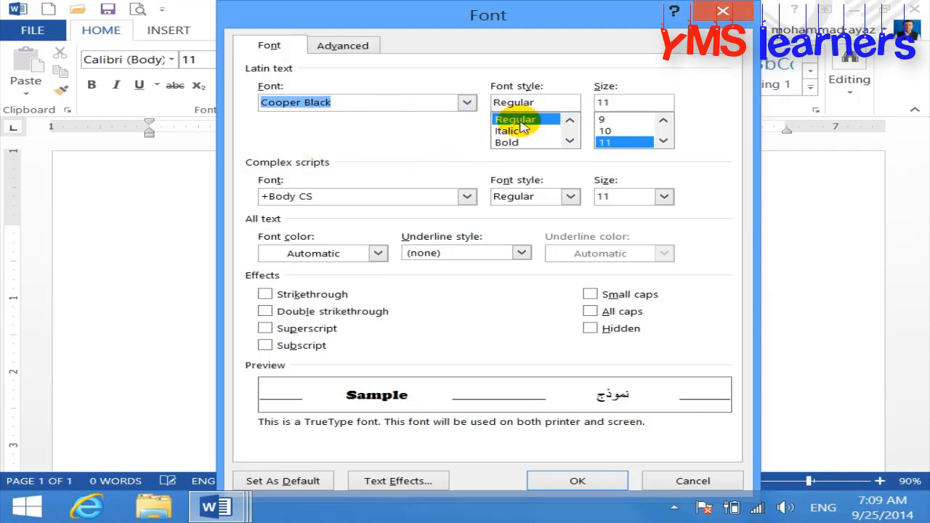
click(521, 122)
- Set the Latin text size to 22 in the Font dialog
click(664, 141)
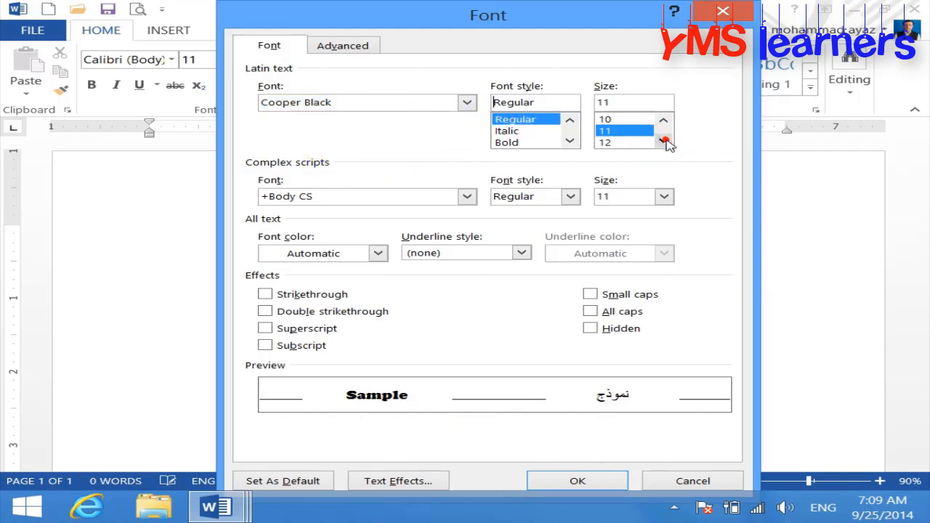
click(663, 141)
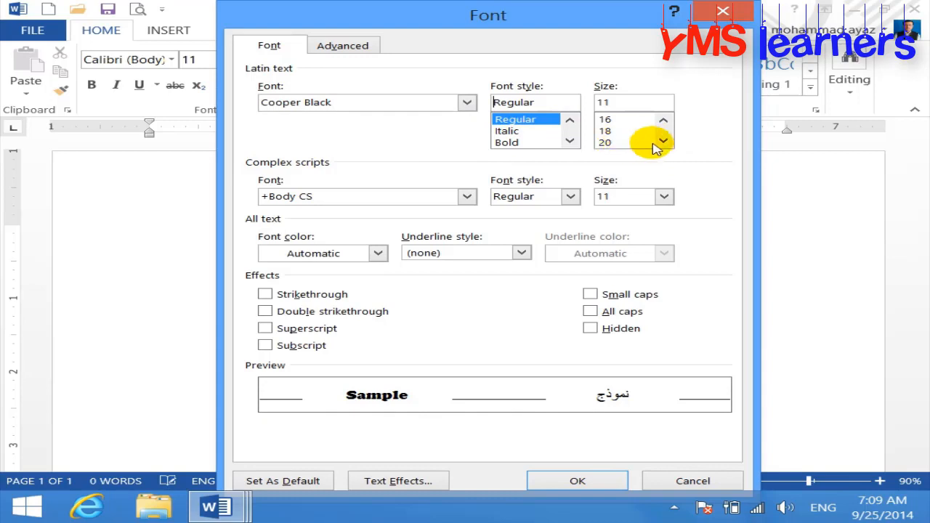
click(664, 141)
click(663, 141)
click(630, 133)
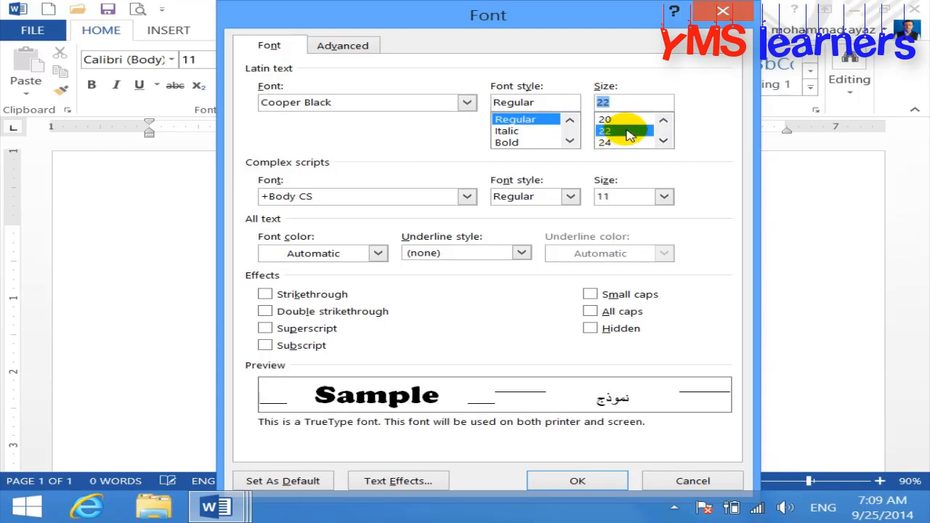
- Set the font color to standard red and apply a "Words only" underline in the recently used bright blue
click(311, 253)
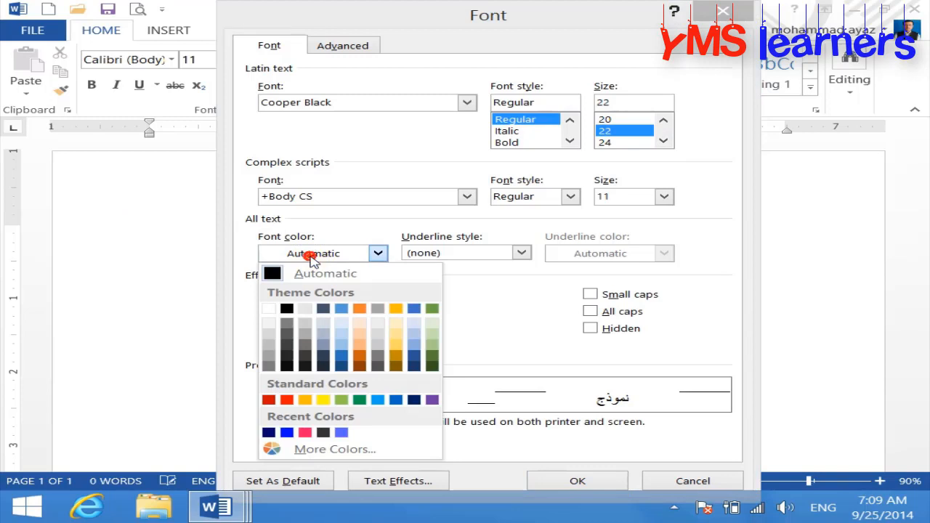
click(288, 400)
click(450, 256)
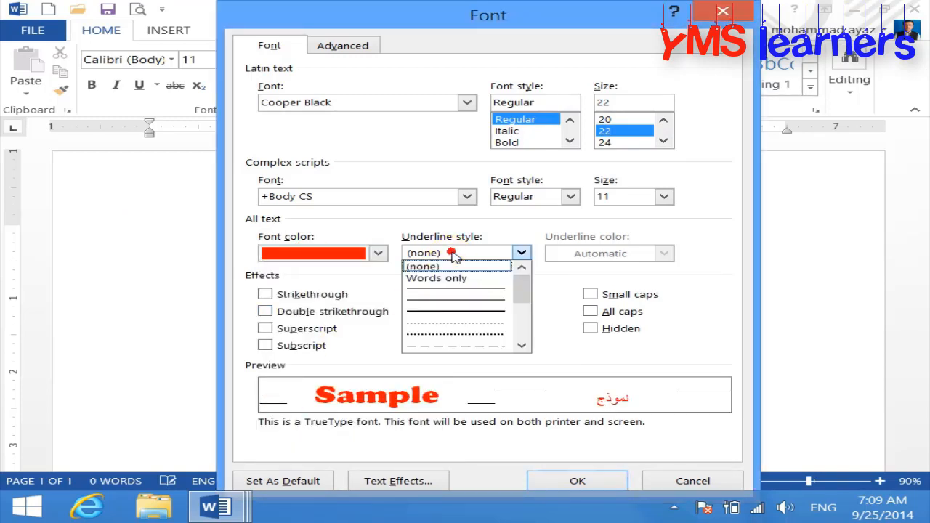
click(457, 278)
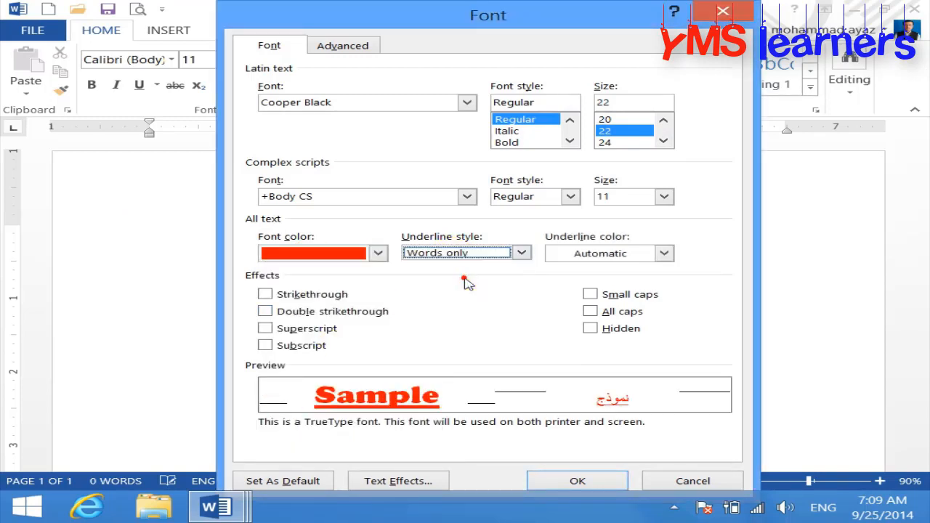
click(594, 258)
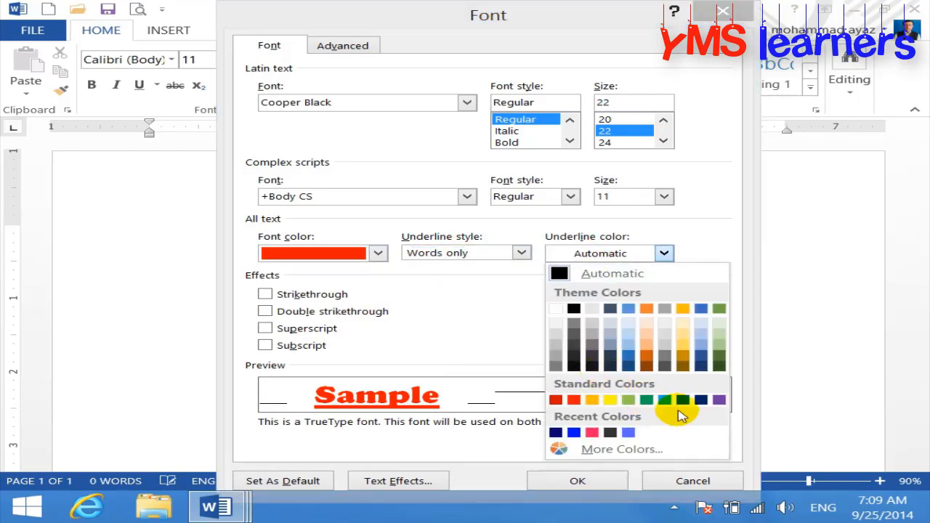
click(573, 433)
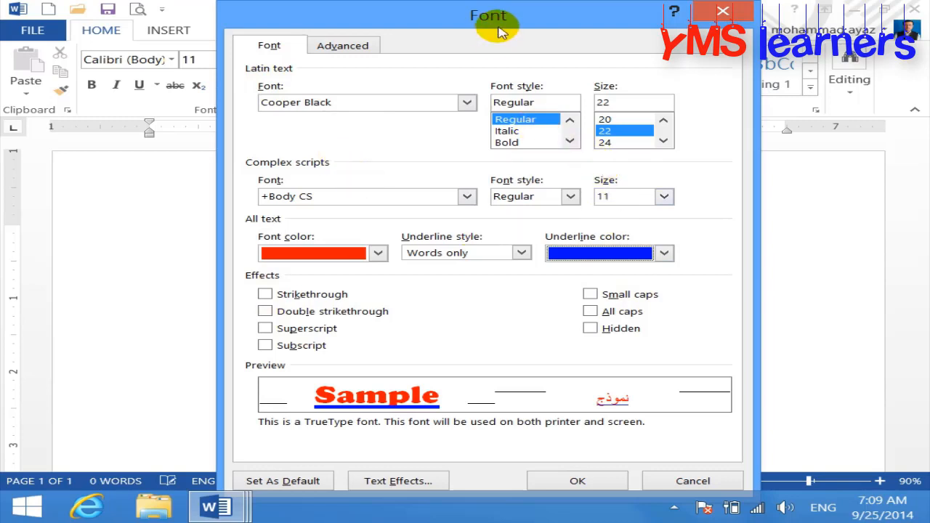
- Set the chosen font options as the default for all documents based on the Normal.dotm template
mouse_move(506, 26)
mouse_down()
mouse_move(500, 17)
mouse_move(509, 27)
mouse_up()
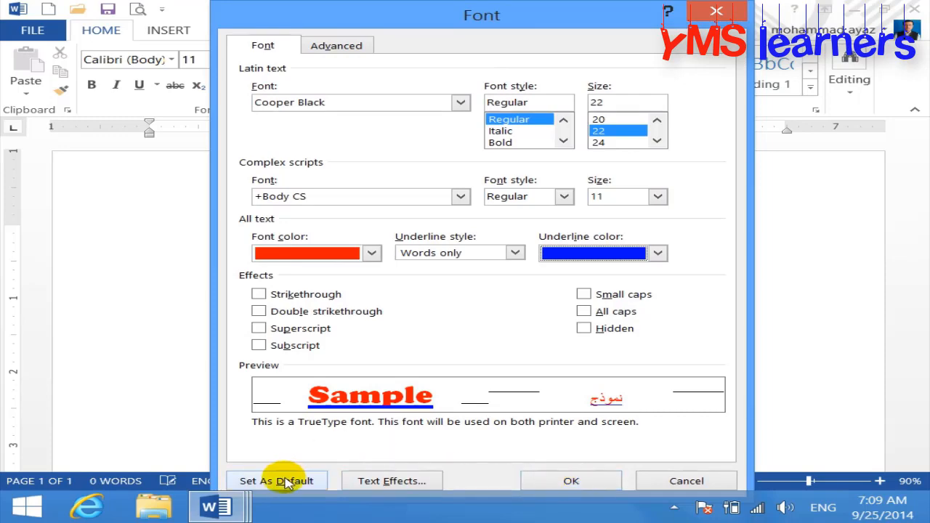
click(248, 482)
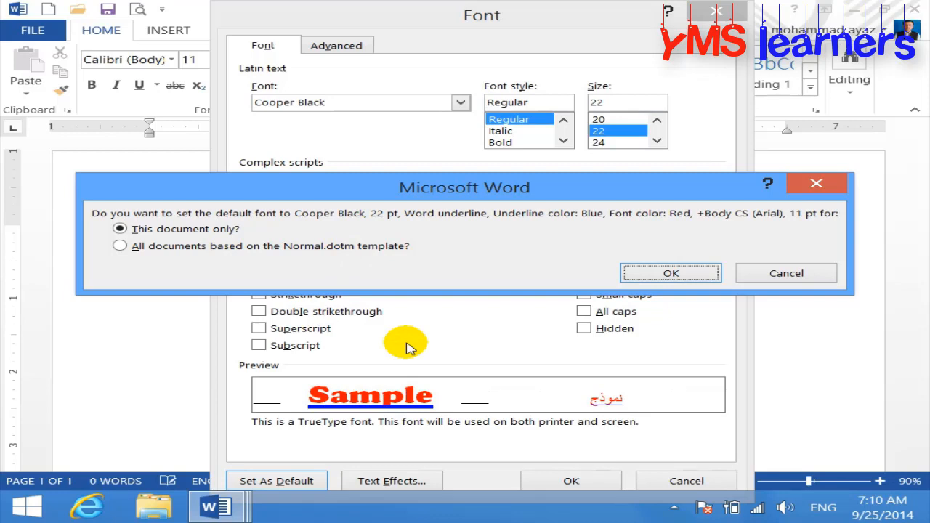
click(120, 245)
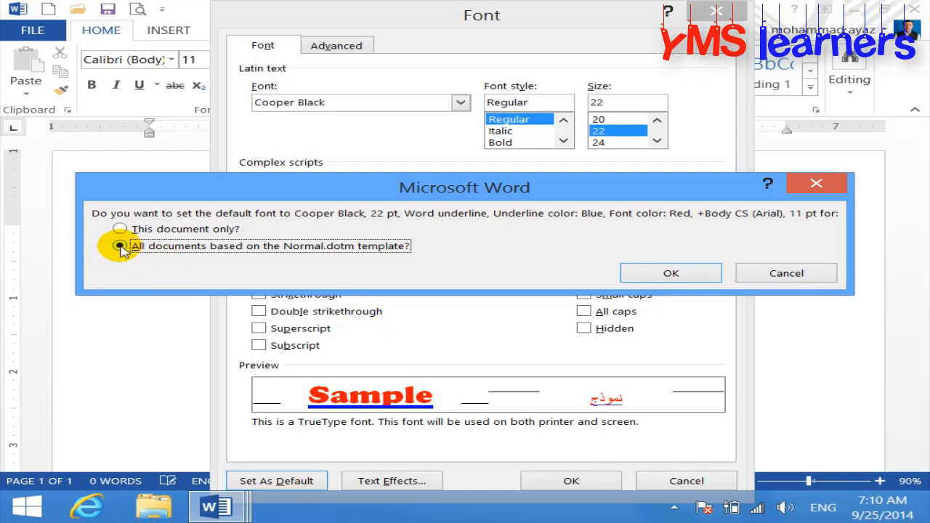
click(627, 272)
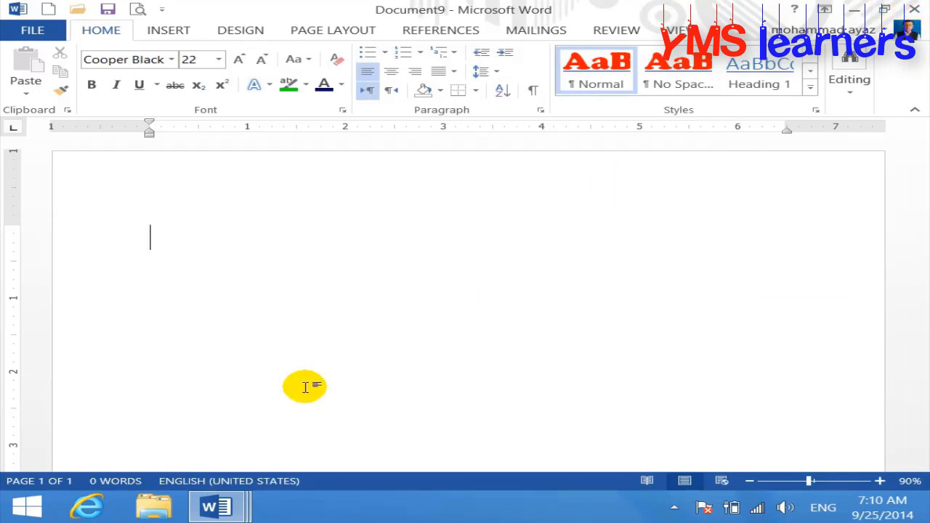
- Close all open Word windows without saving any of the documents
right_click(244, 512)
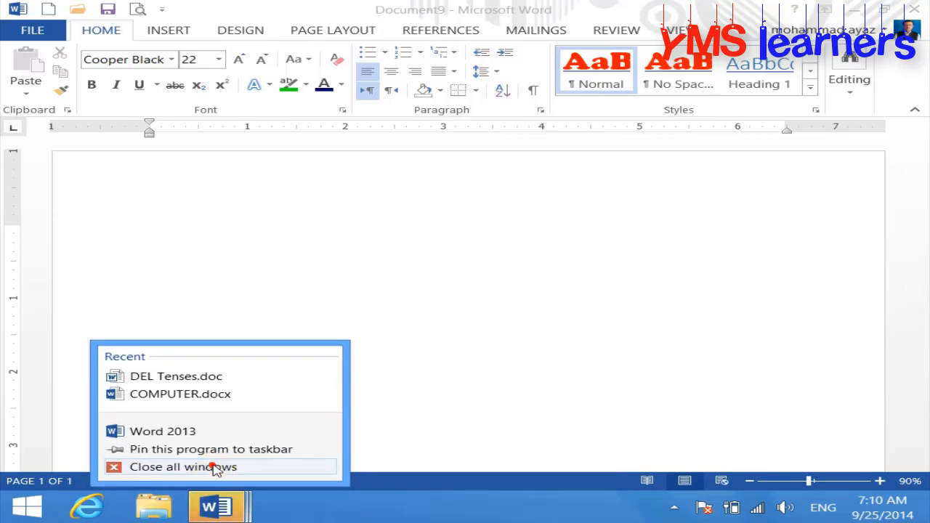
click(212, 465)
click(458, 290)
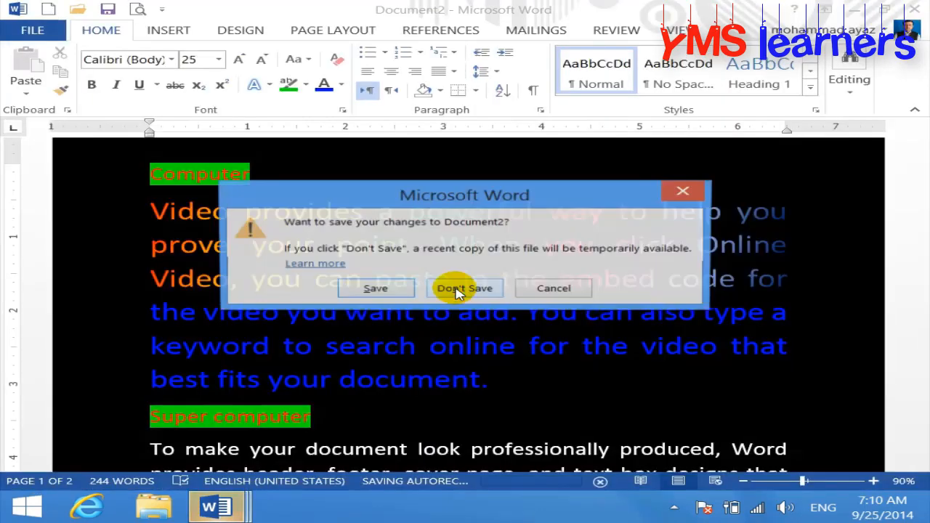
click(455, 289)
click(453, 290)
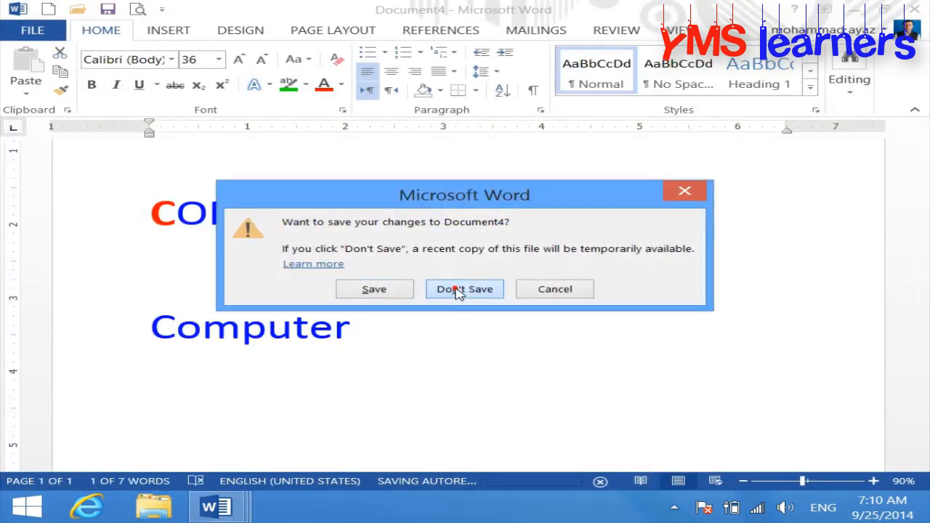
click(458, 291)
click(457, 289)
click(457, 290)
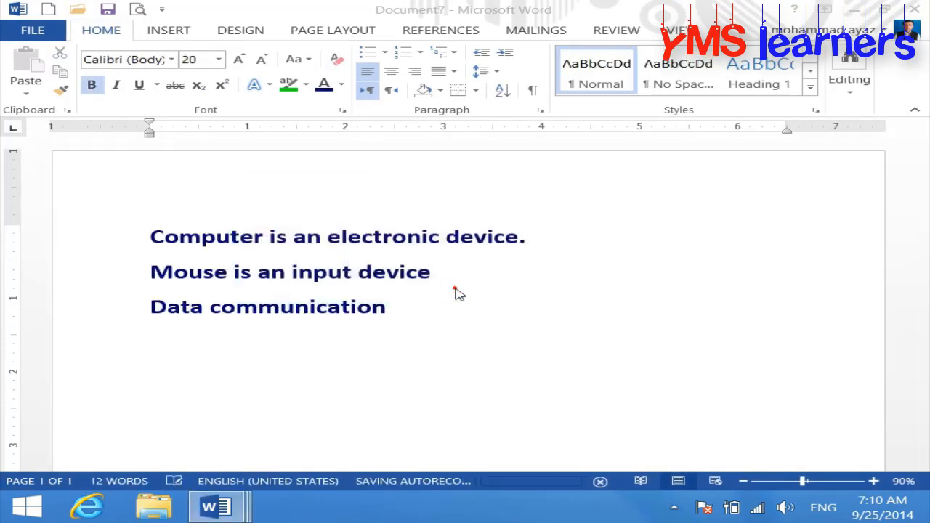
click(458, 289)
click(458, 290)
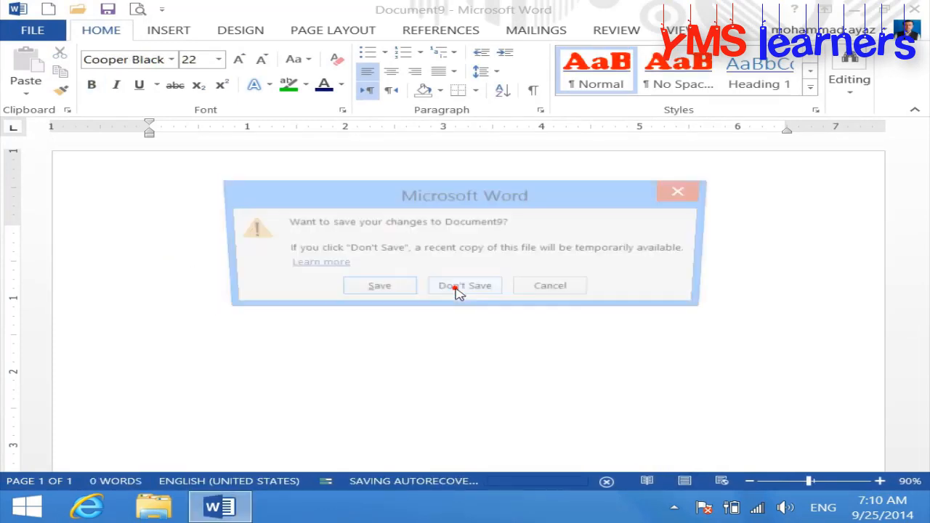
click(458, 290)
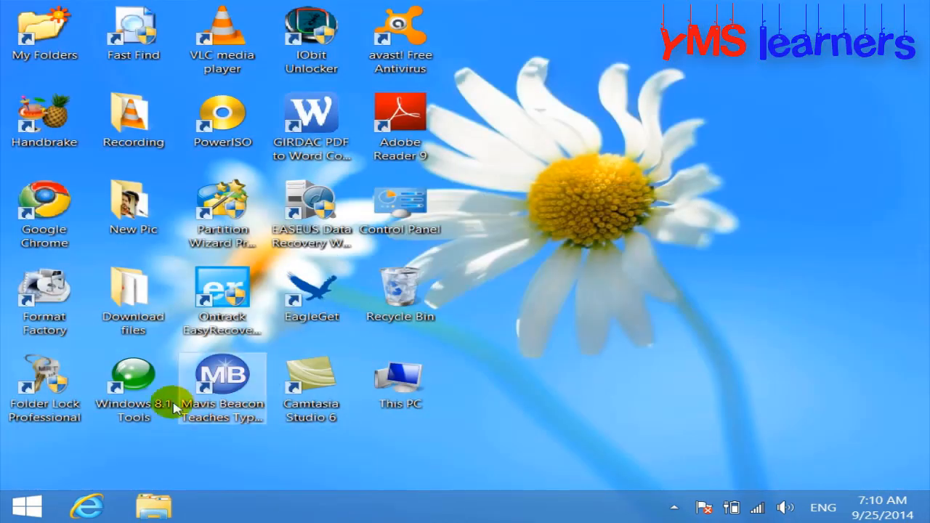
- Restart Word, write "Computer is an electronic device" in a blank document, and write "Data communication:" and "The exchange" on separate lines in another
click(19, 513)
scroll(20, 513, down, 4)
click(768, 251)
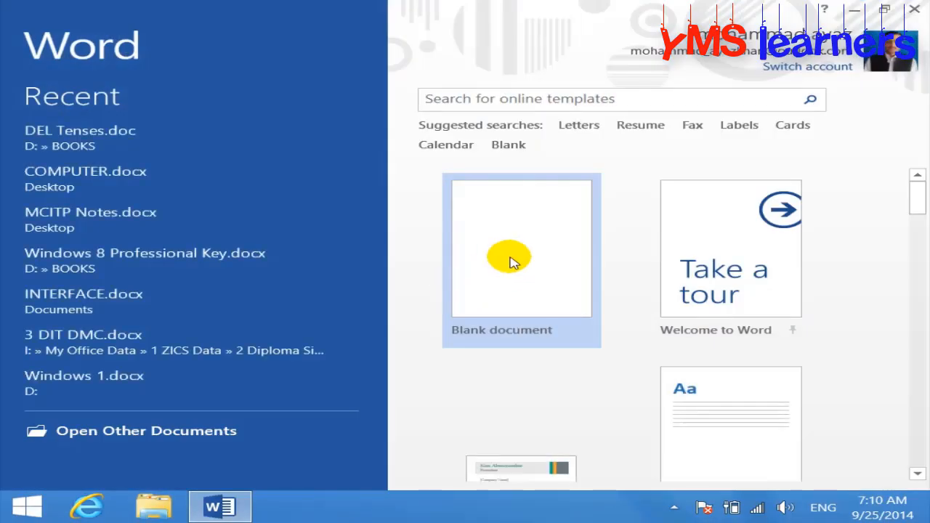
click(511, 260)
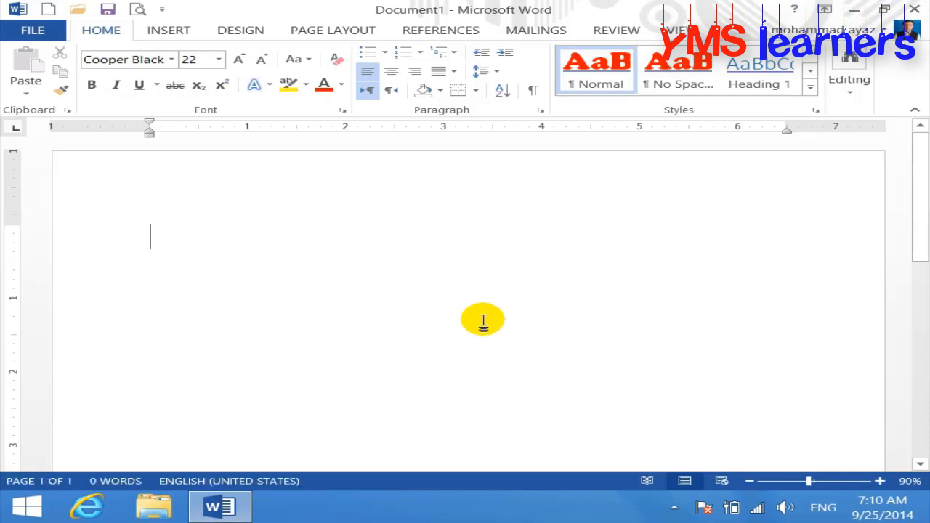
text(computedr i)
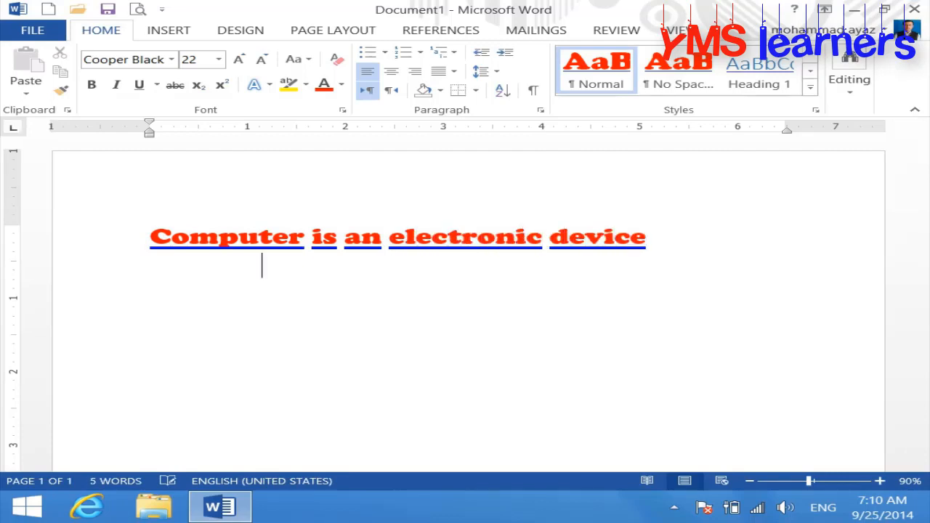
click(47, 11)
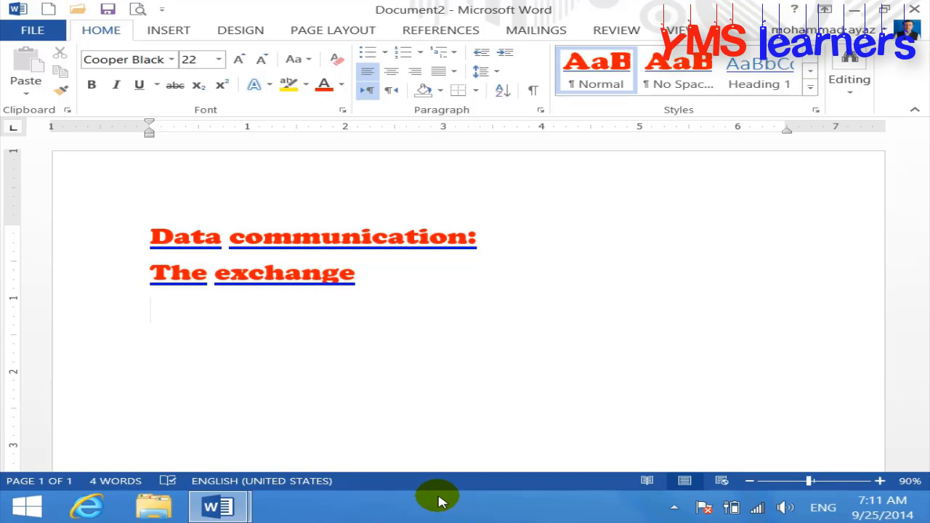
- Select both lines of text and set white (Background 1) as the default font color for all documents based on Normal.dotm
drag(436, 306, 118, 204)
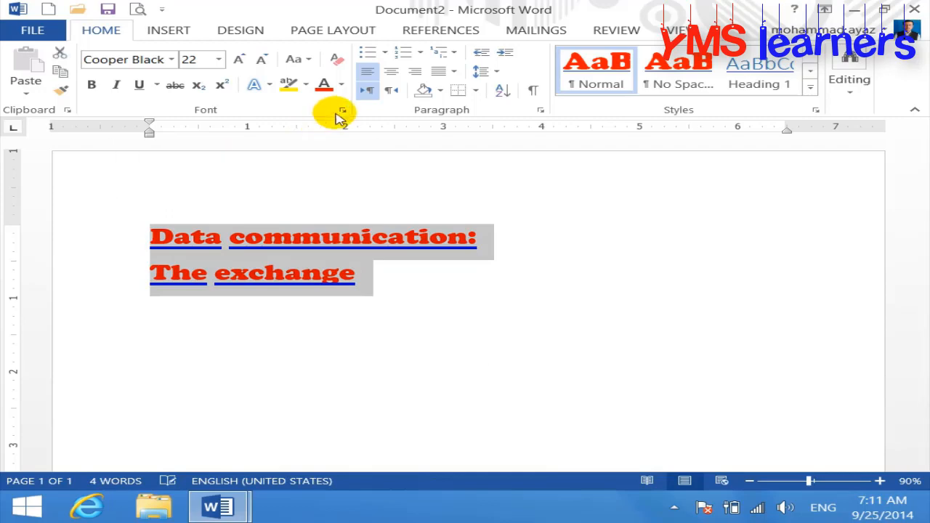
click(342, 111)
click(371, 254)
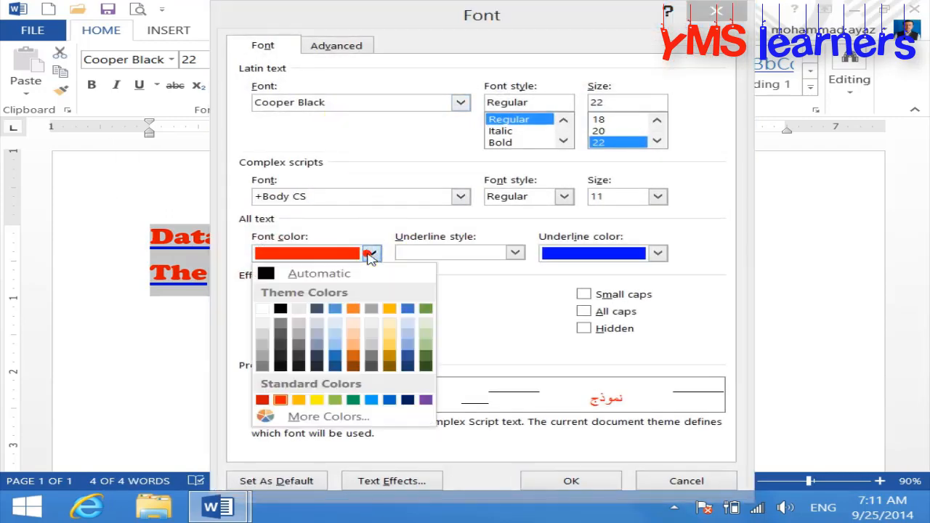
click(260, 309)
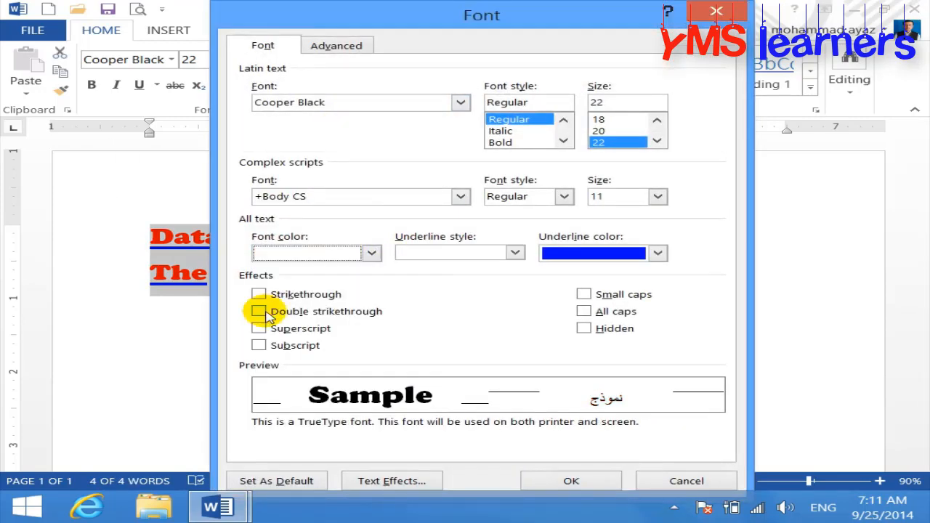
click(298, 481)
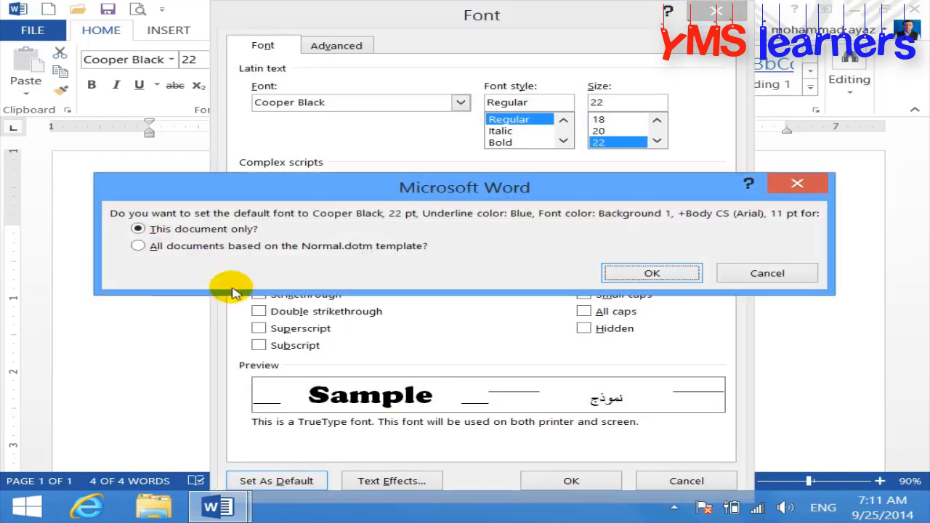
click(211, 247)
click(675, 273)
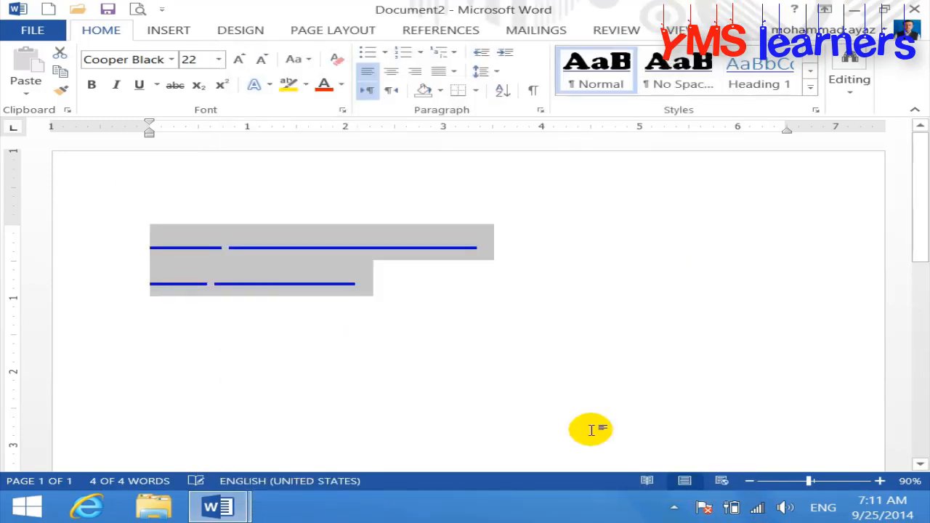
click(470, 395)
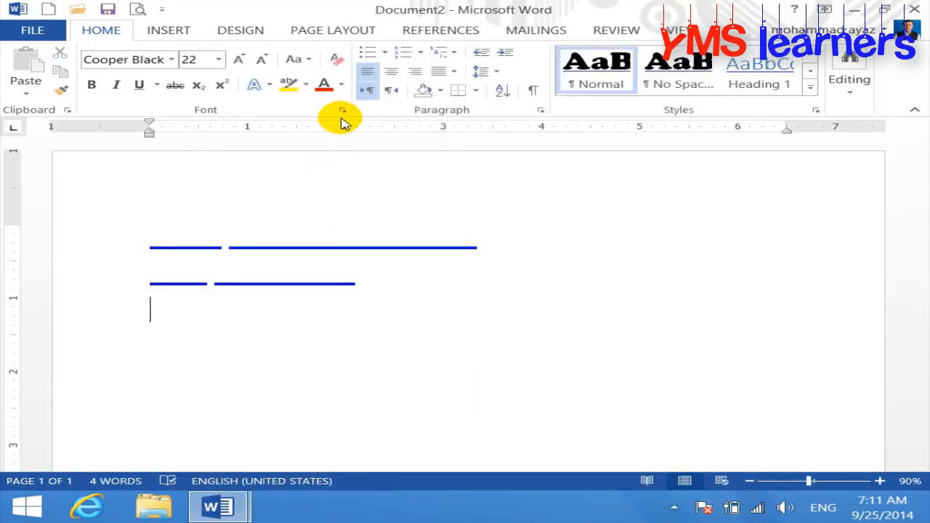
- Set the underline style to (none) and make it the default for all documents based on the Normal.dotm template
click(343, 115)
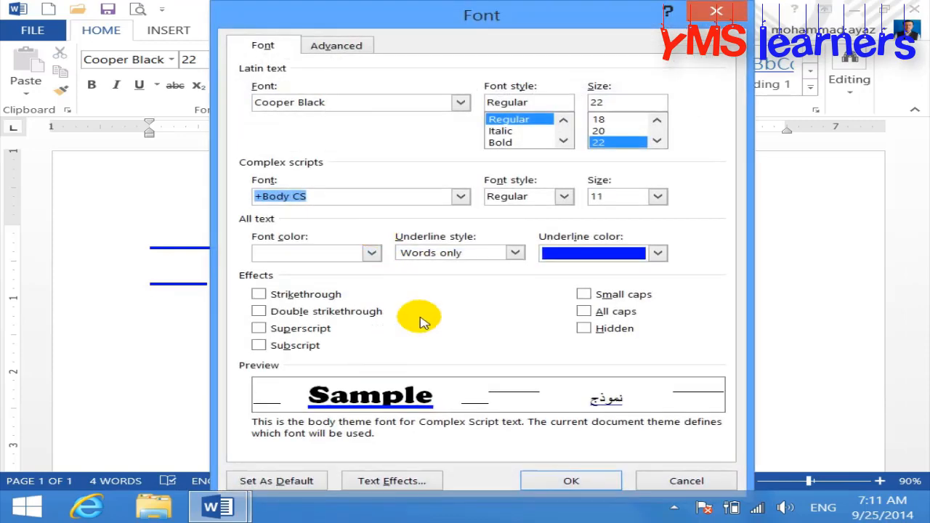
click(513, 252)
click(460, 268)
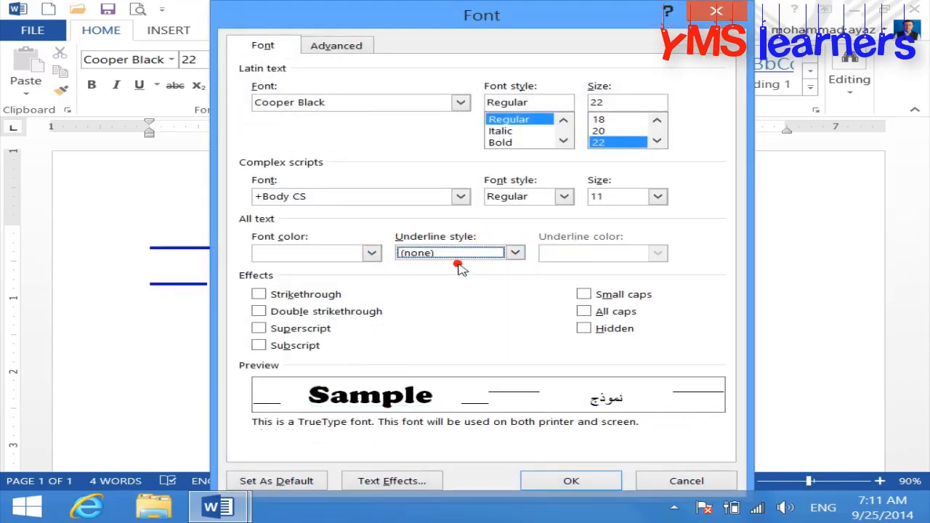
click(305, 481)
click(260, 246)
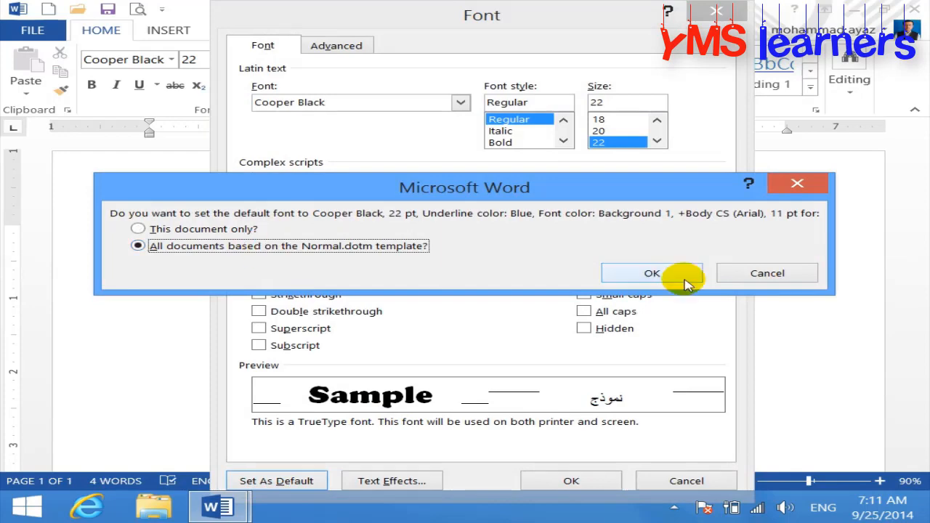
click(658, 273)
click(519, 427)
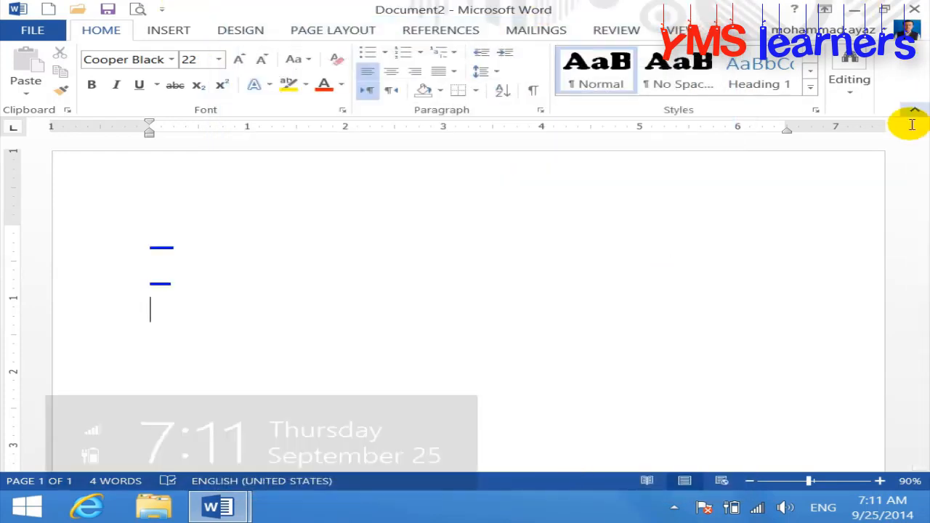
- Close the "Data communication:" document without saving its changes
click(914, 15)
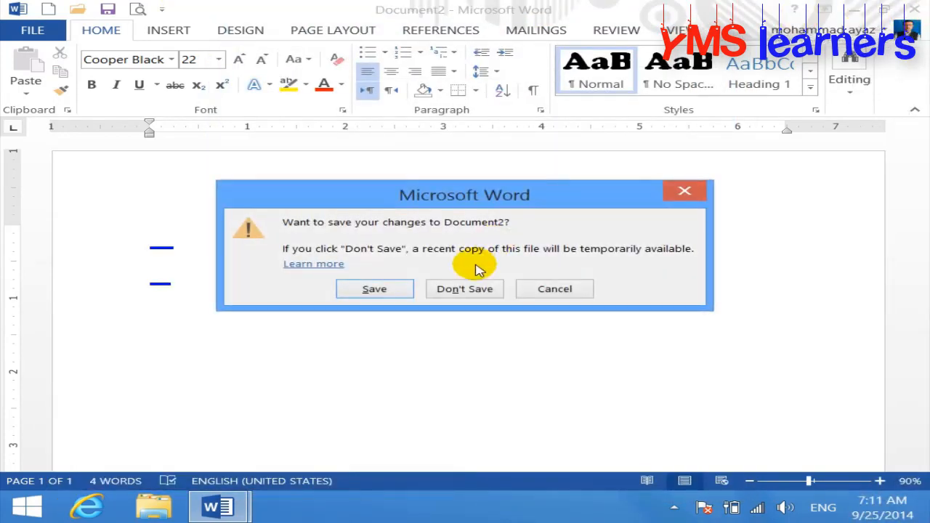
click(465, 288)
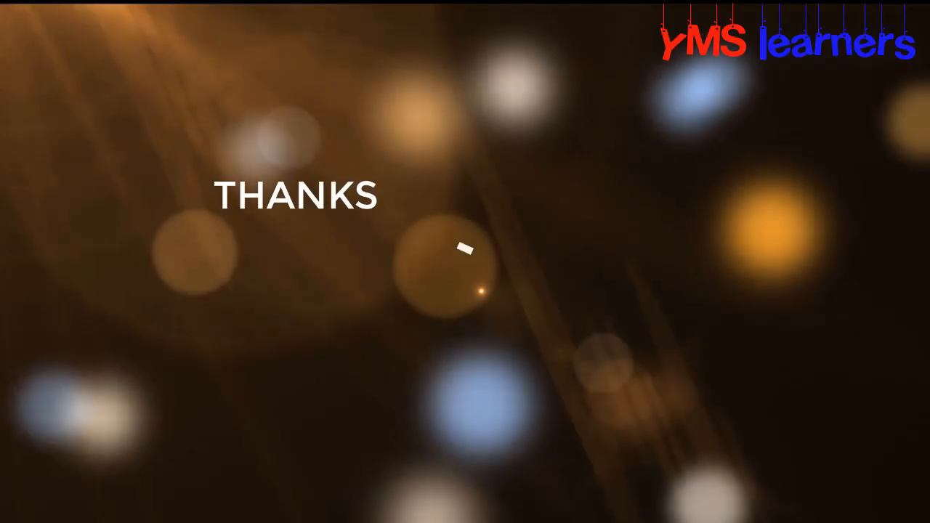